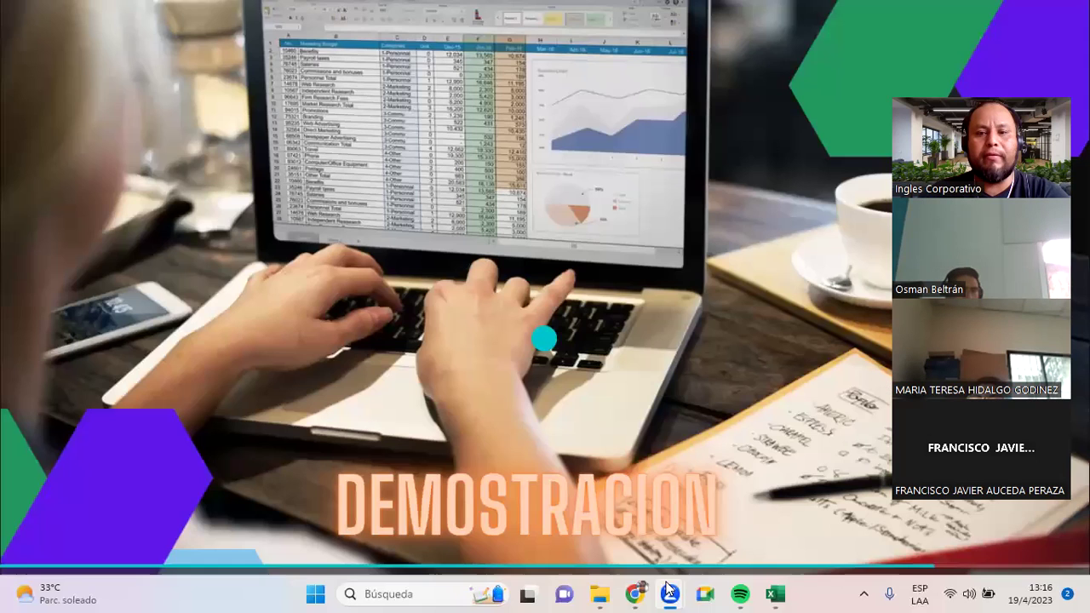
- Switch to the Ejercicio 18 workbook in Excel and set the ribbon to show only its tabs
left_click(669, 591)
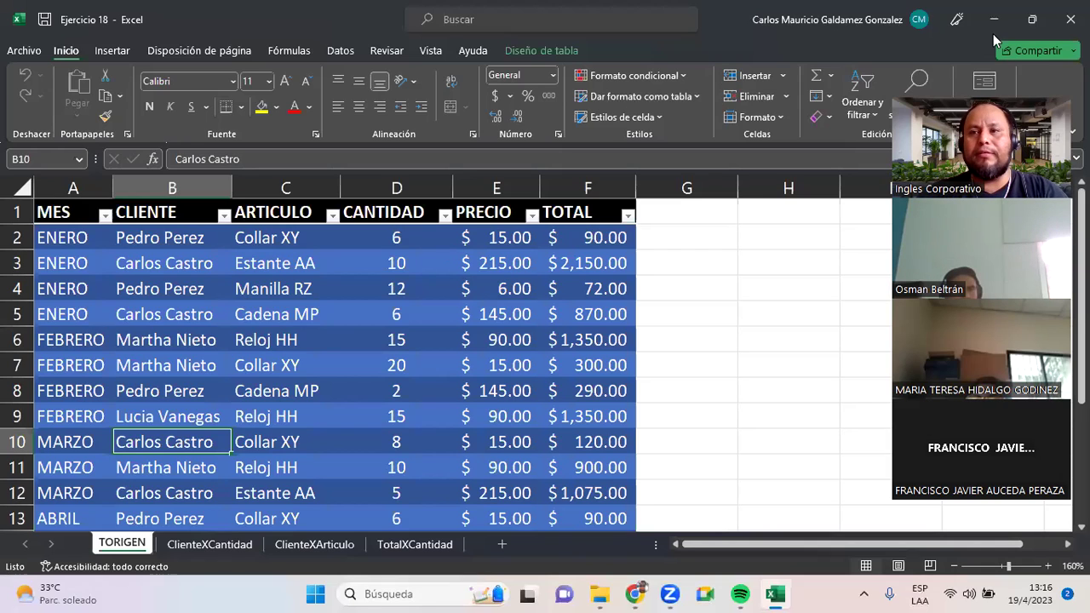
left_click_drag(1001, 97, 971, 102)
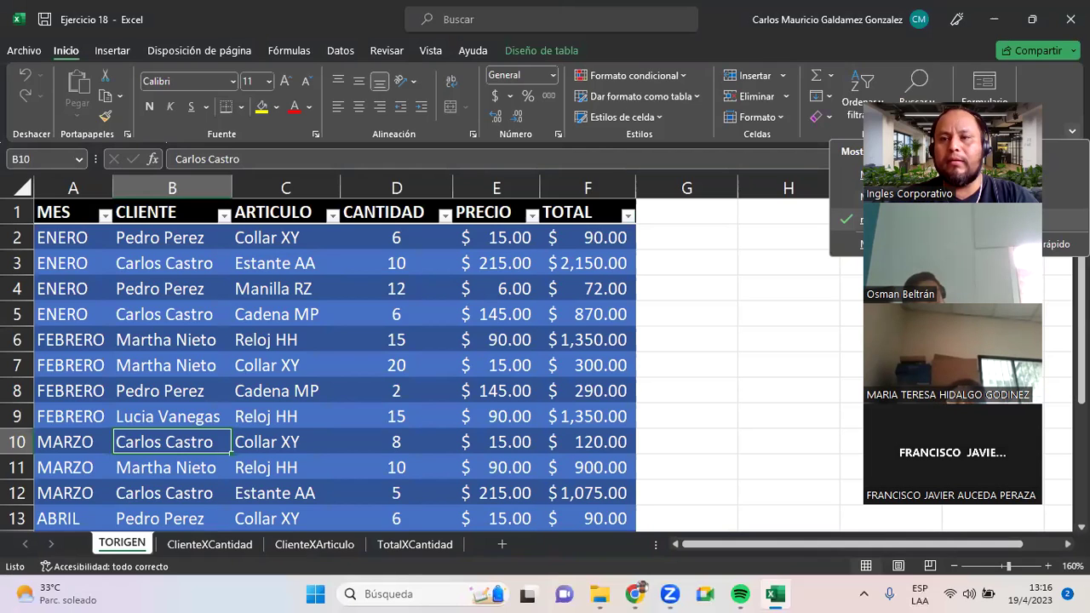
left_click(841, 199)
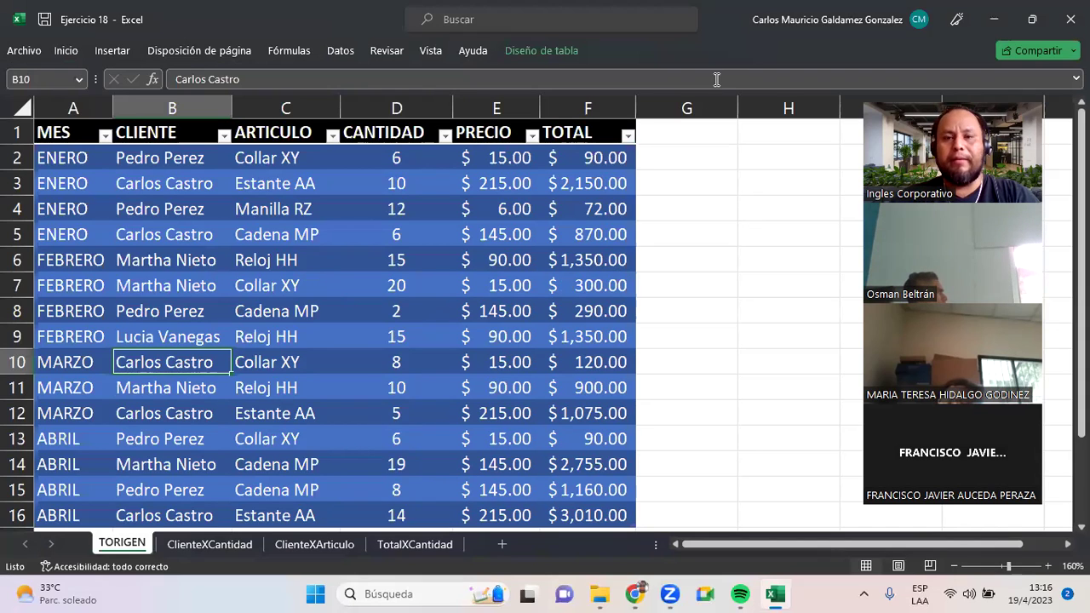
- Review the TORIGEN table's column headers and the quantity, price and total cells of its first record
left_click(565, 287)
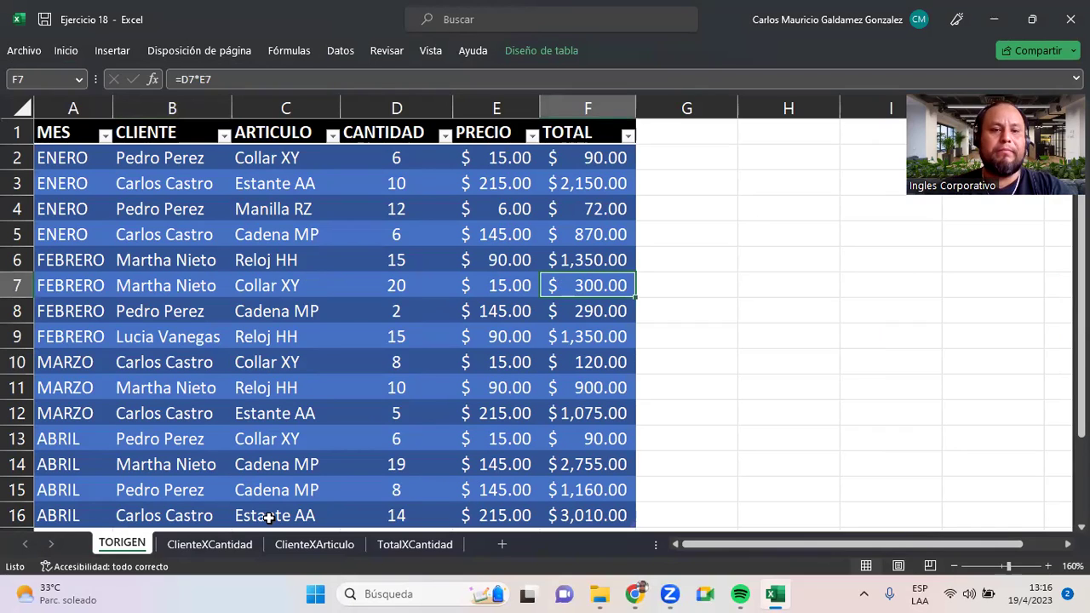
left_click(210, 230)
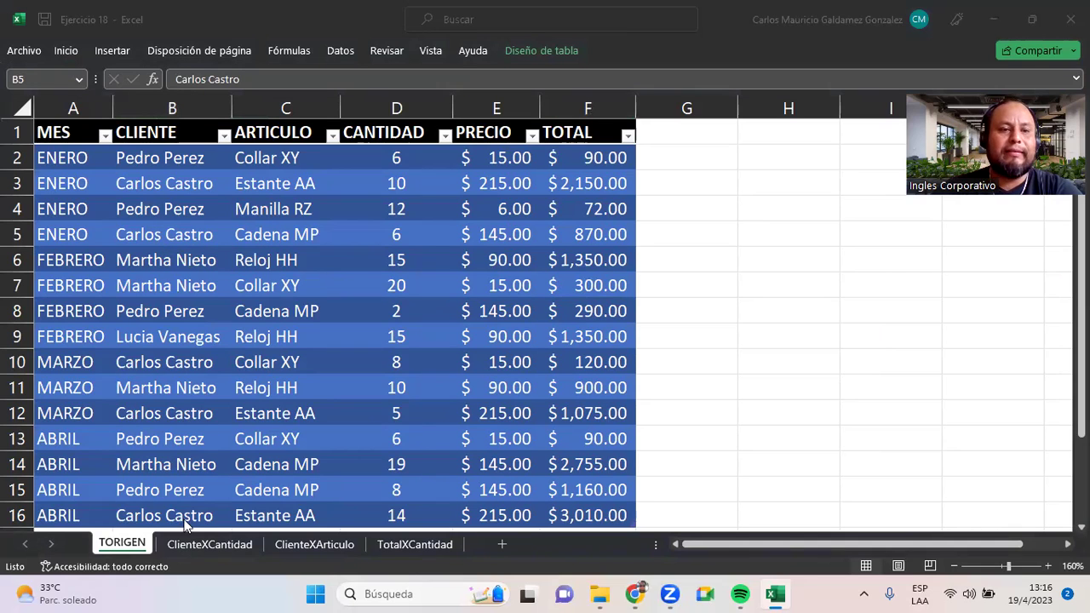
left_click(59, 136)
left_click(170, 134)
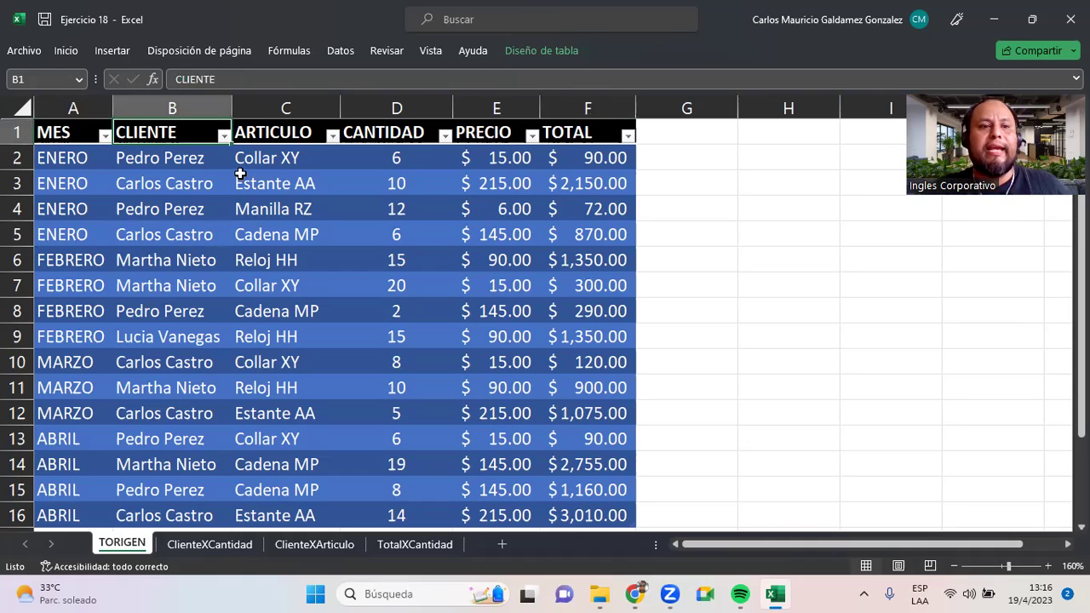
left_click(282, 134)
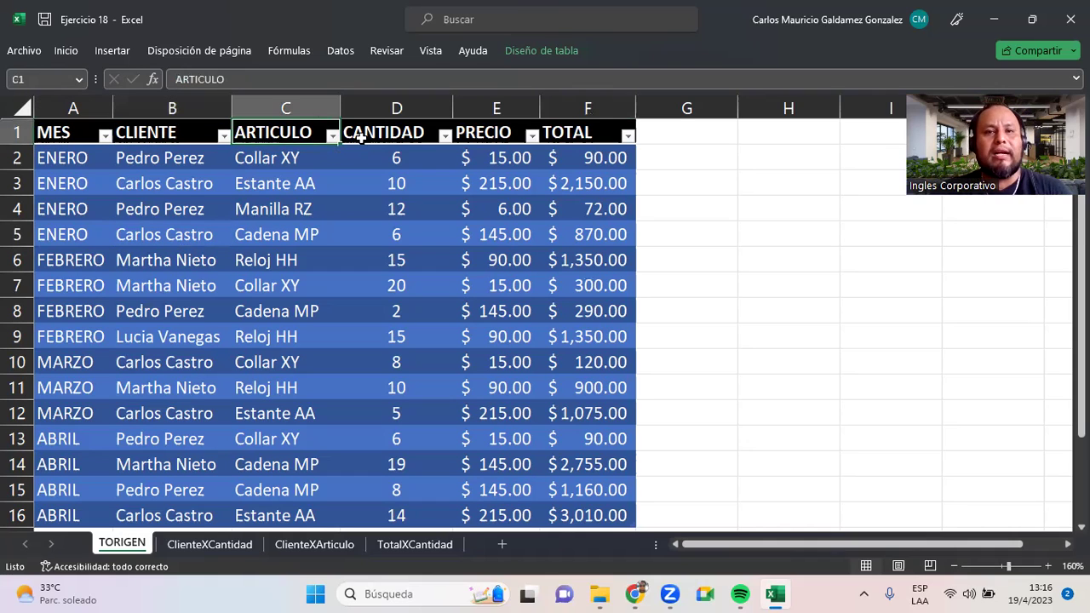
left_click(362, 135)
left_click(498, 132)
left_click(581, 135)
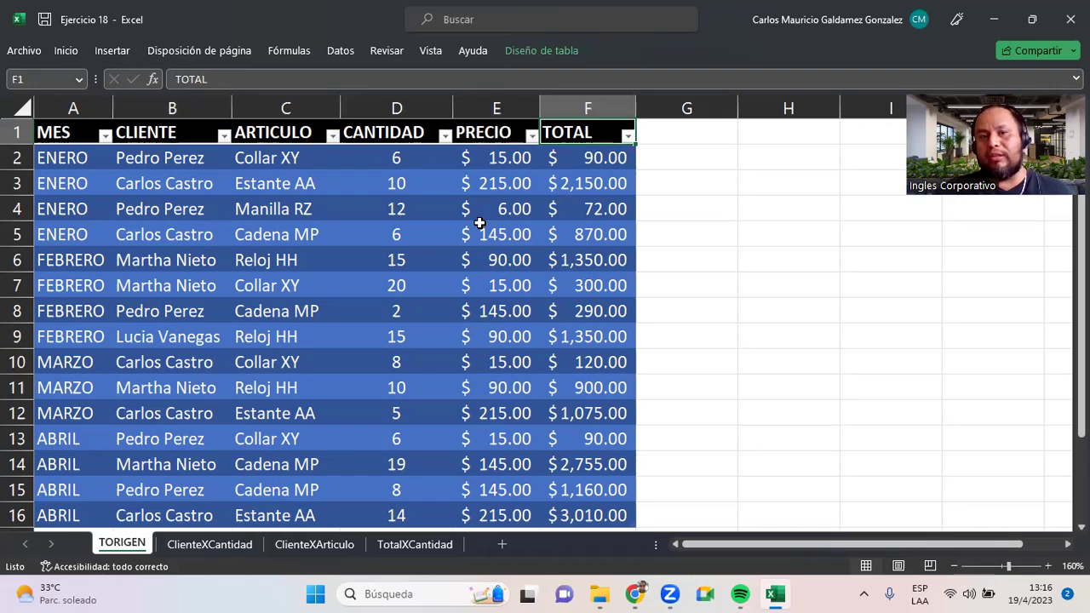
left_click(589, 157)
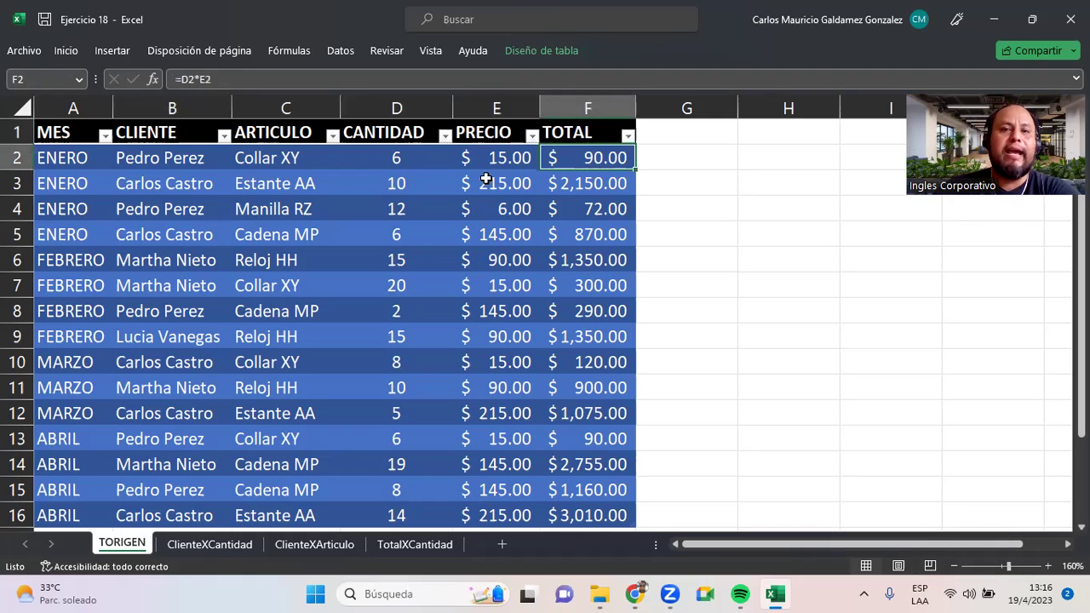
left_click(397, 158)
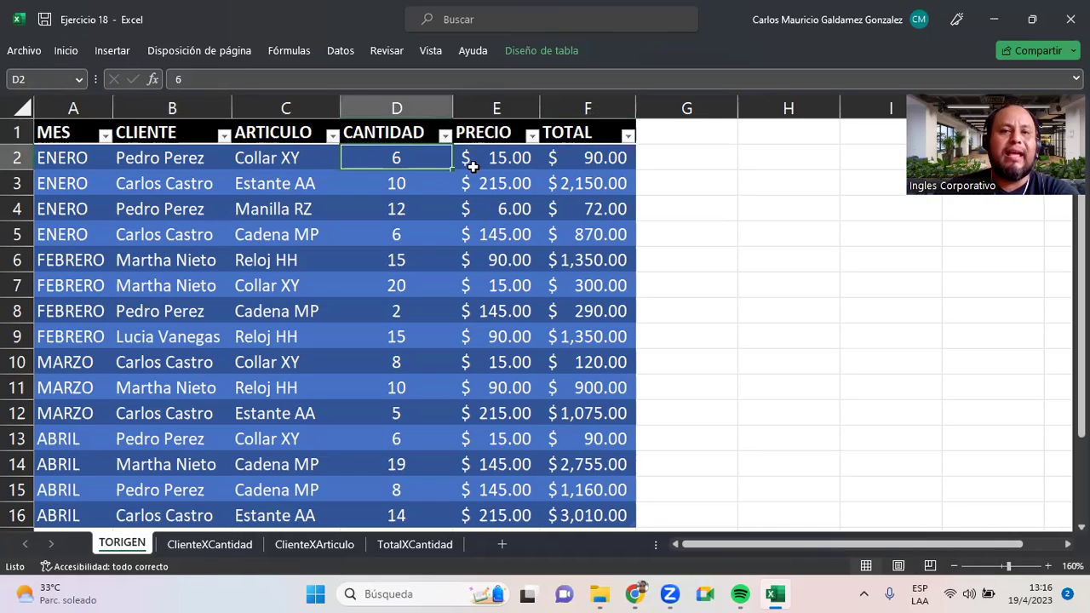
left_click(482, 160)
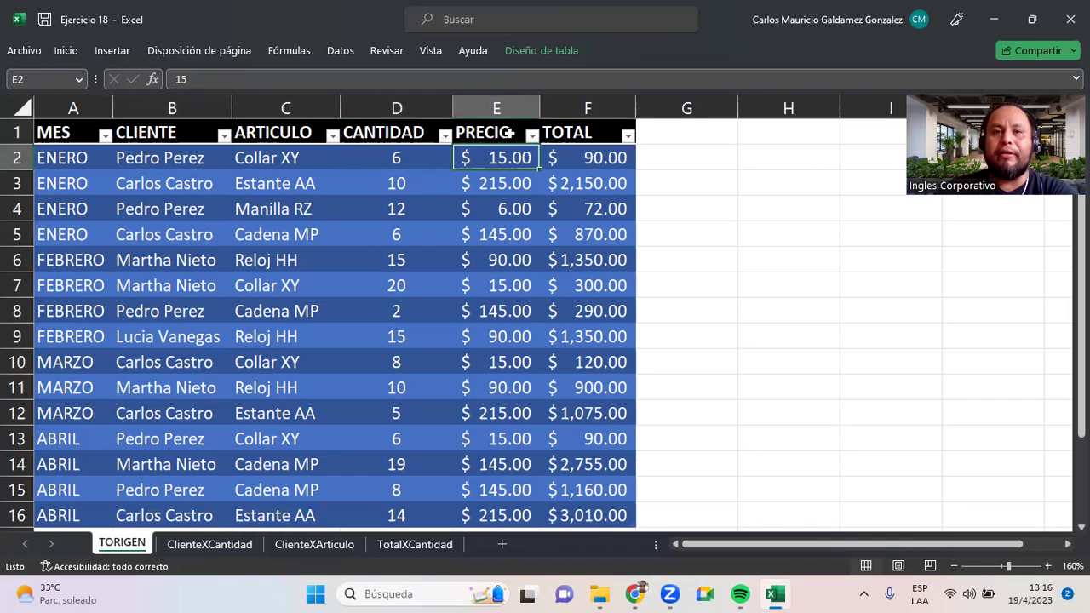
- Change the PRECIO header in E1 to PRECIO/U and autofit column E to show it in full
left_click(509, 134)
key("F2")
type("/")
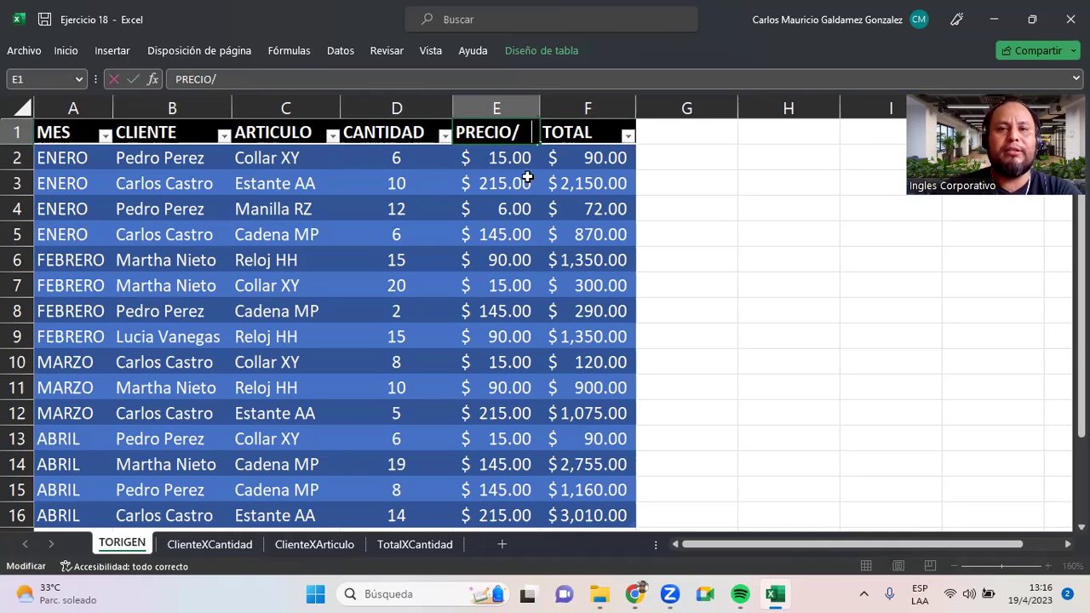
type("U")
key("Return")
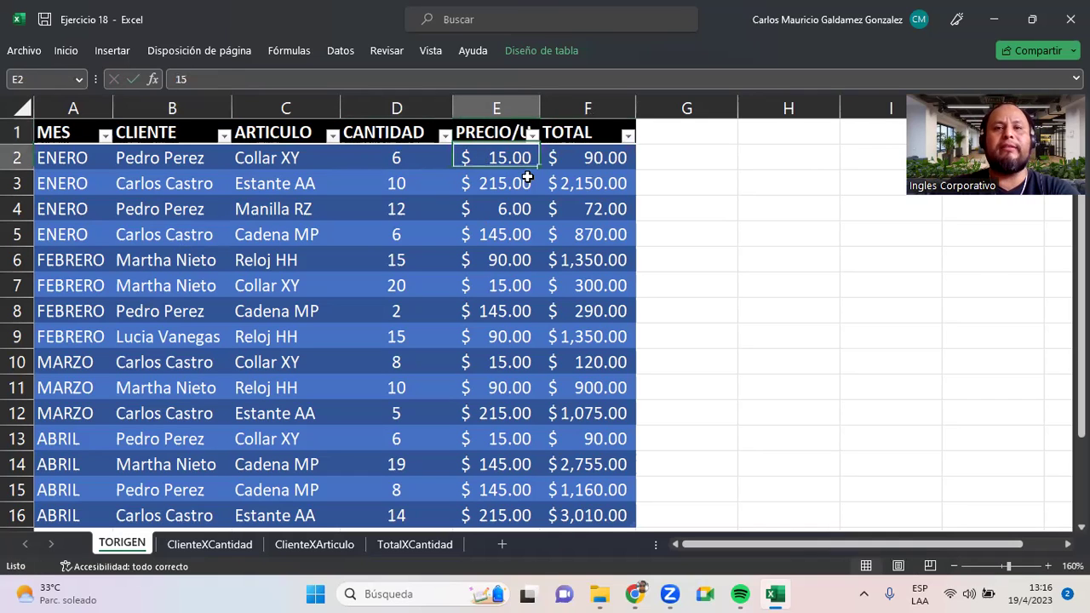
double_click(540, 102)
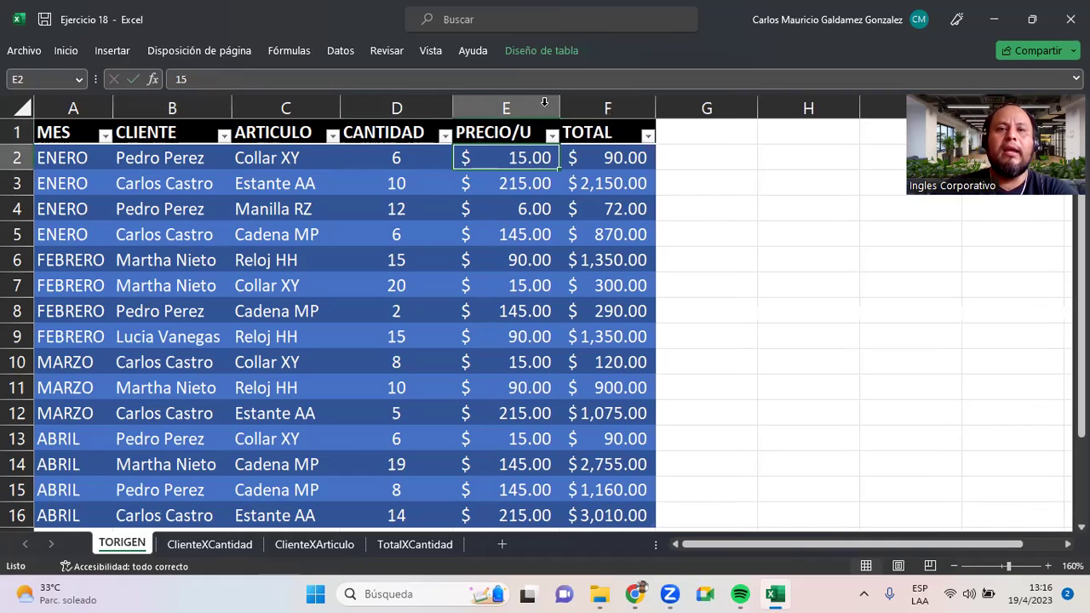
- Examine how the TOTAL formulas in column F relate to the CANTIDAD and PRECIO/U columns
left_click(599, 164)
left_click_drag(395, 162, 619, 507)
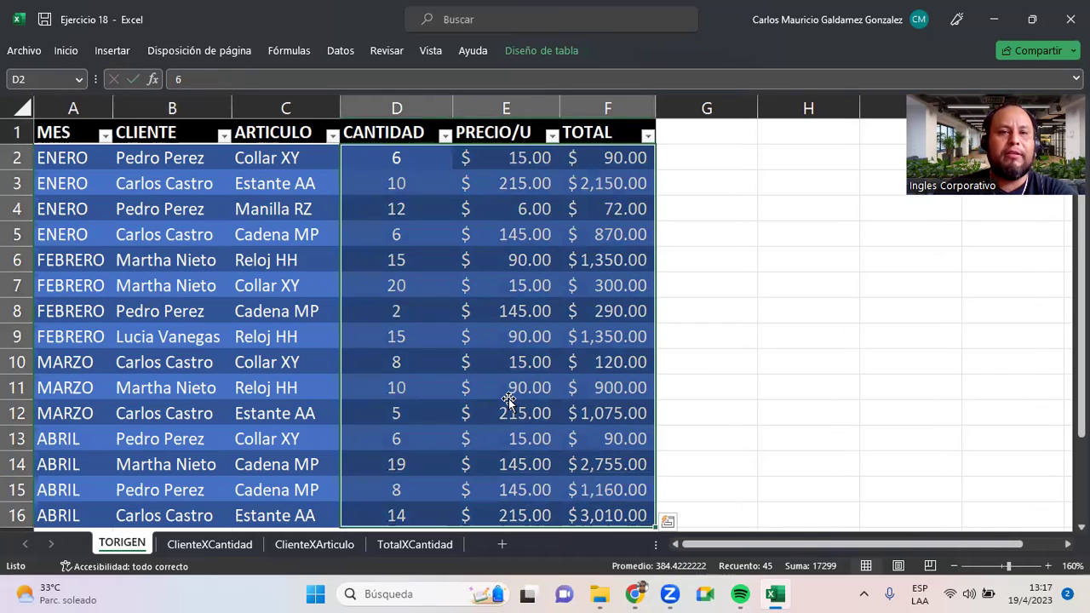
left_click(507, 400)
left_click(581, 162)
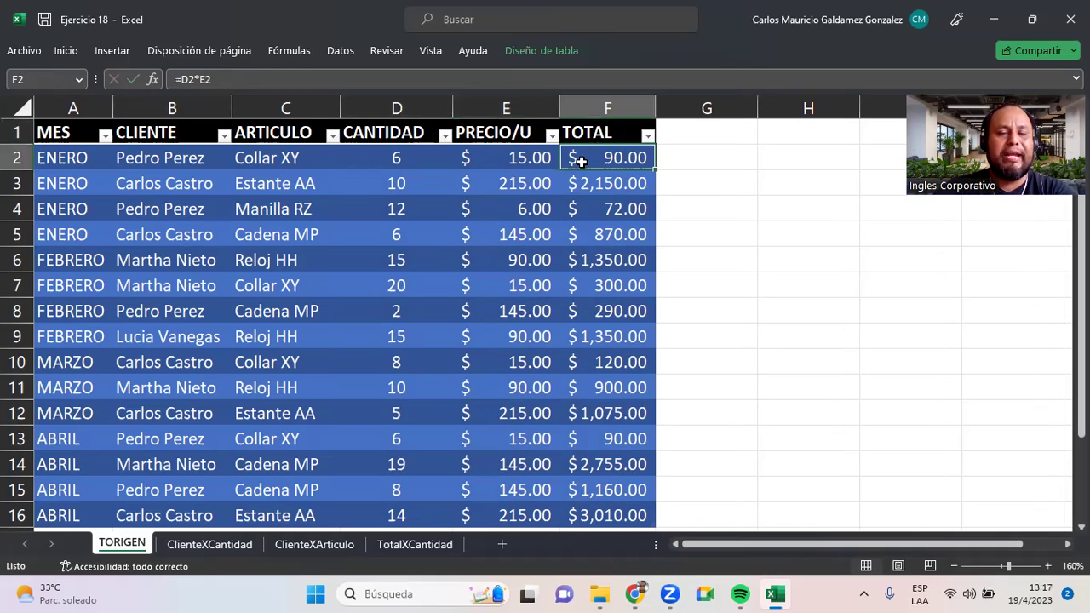
left_click(596, 185)
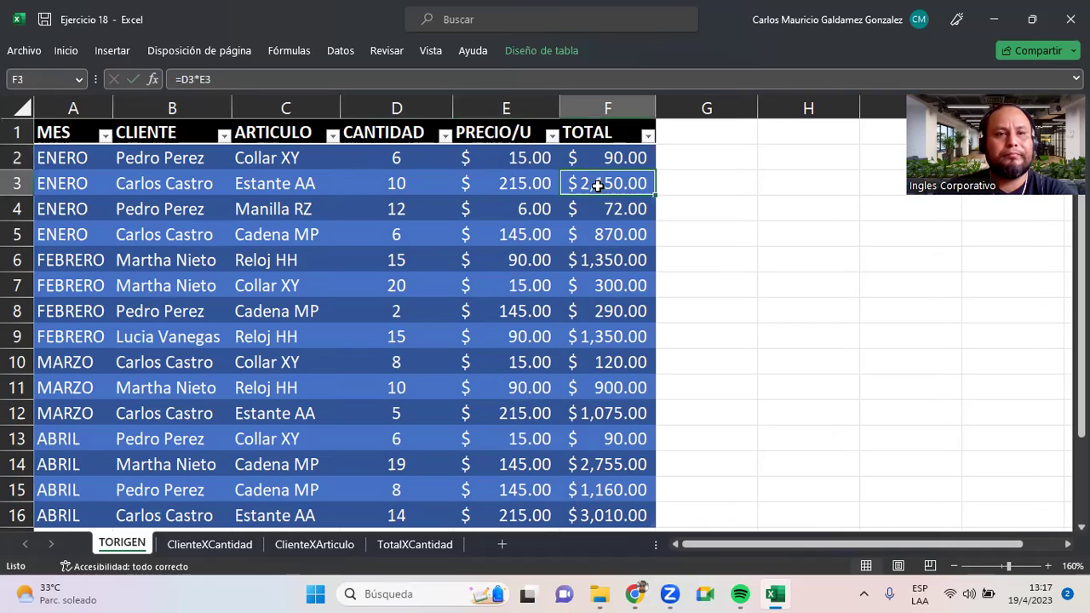
left_click(516, 175)
left_click(505, 155)
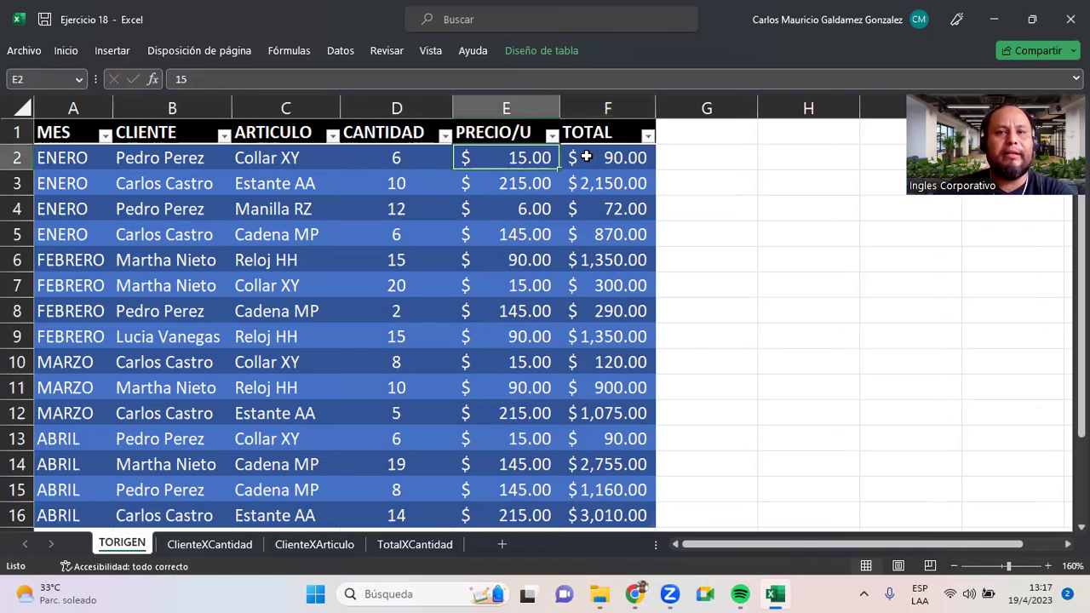
left_click(582, 157)
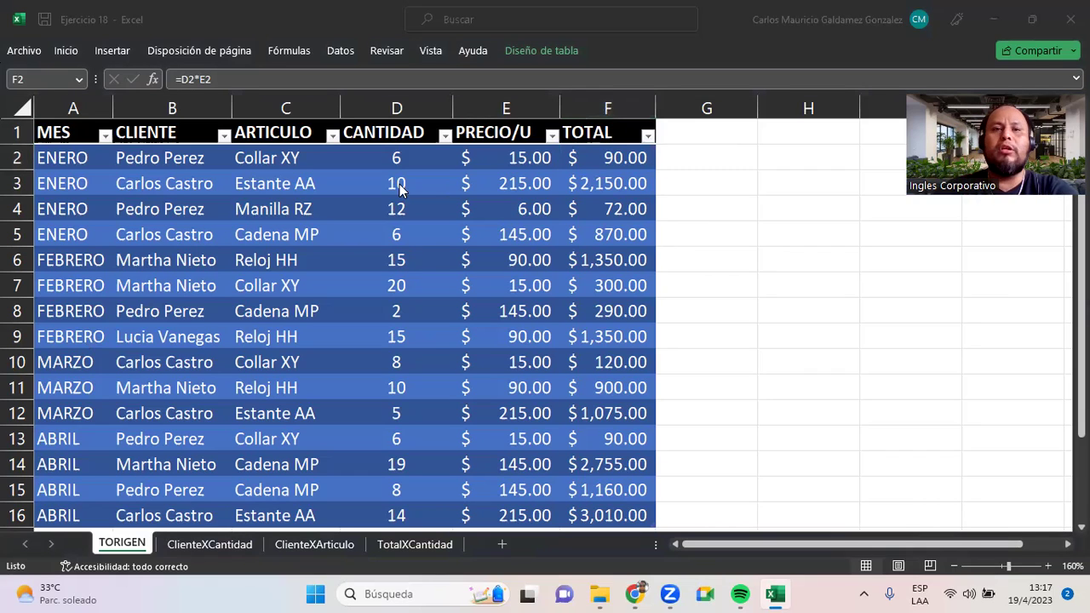
left_click_drag(358, 155, 396, 413)
left_click_drag(488, 153, 594, 516)
left_click(465, 414)
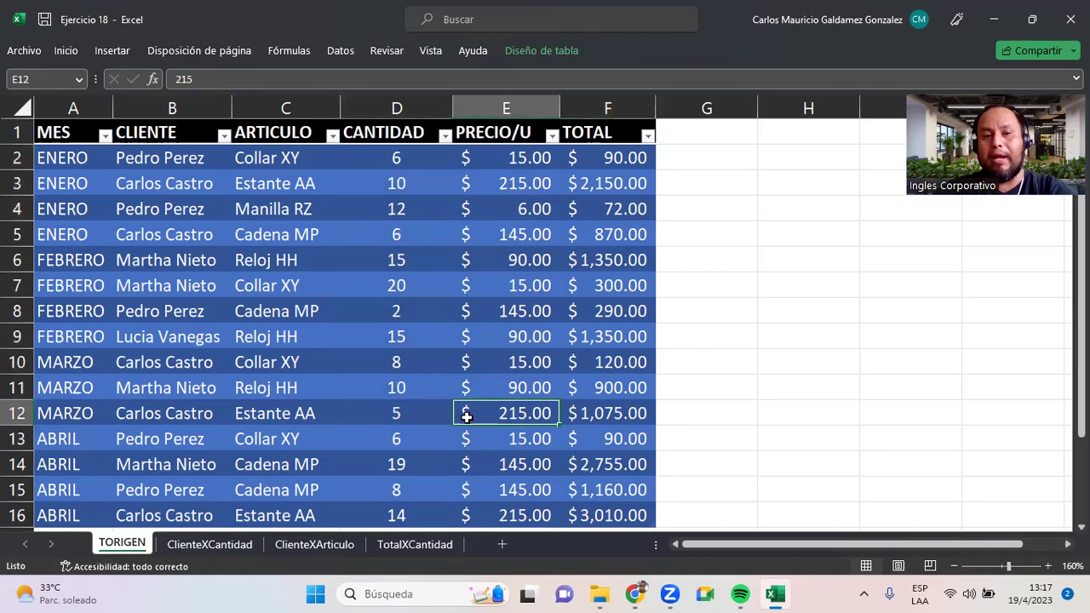
- Delete the ARTICULO and month slicers beside the pivot table on the ClienteXCantidad sheet
left_click(211, 544)
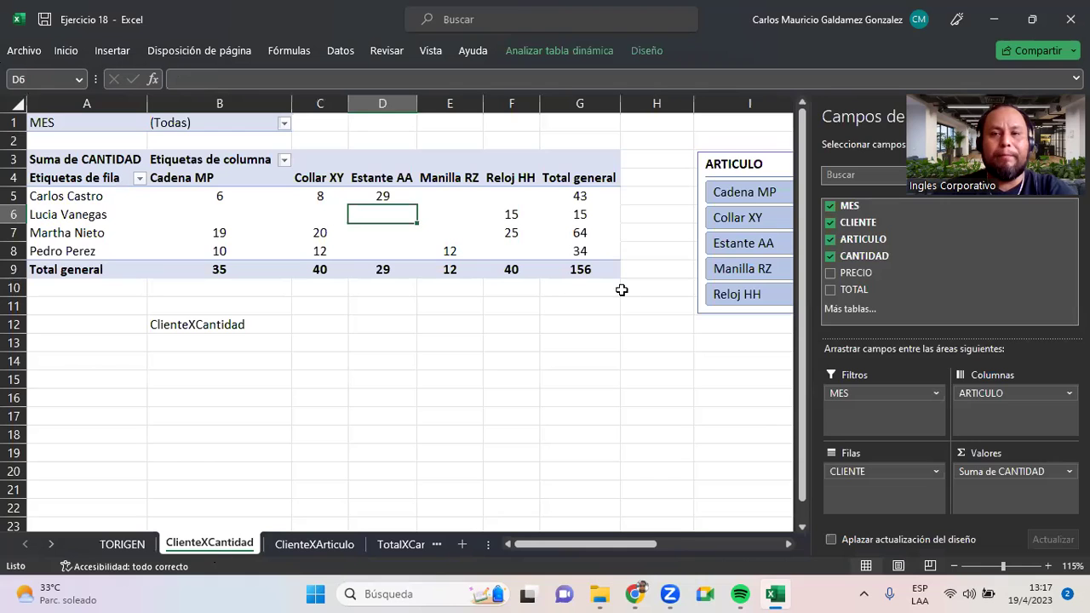
right_click(736, 169)
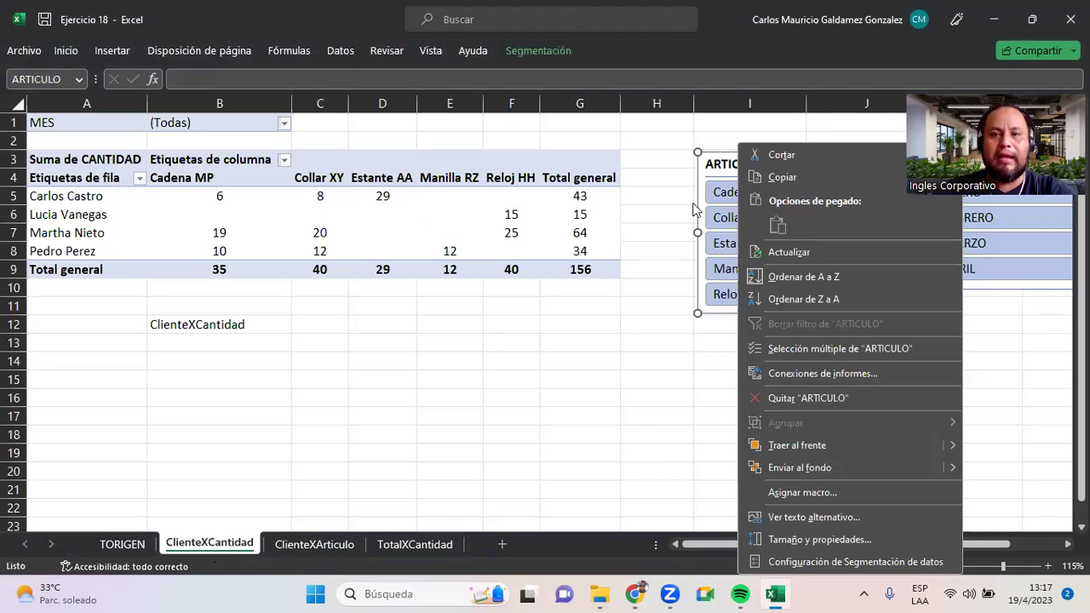
key("Escape")
key("Delete")
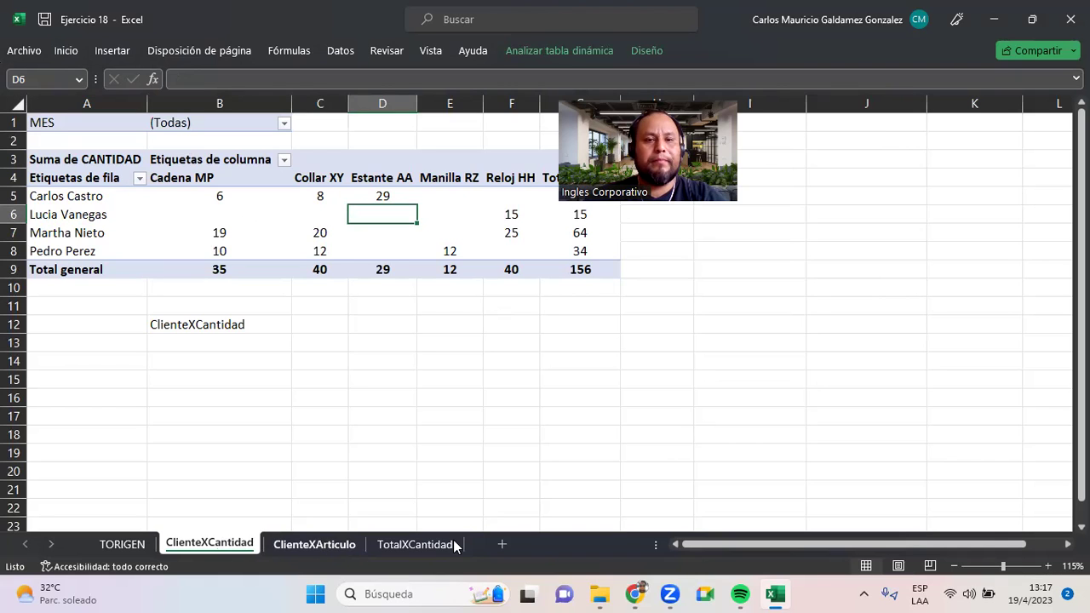
- Add a blank worksheet after ClienteXCantidad and return to the data table on TORIGEN
left_click(502, 544)
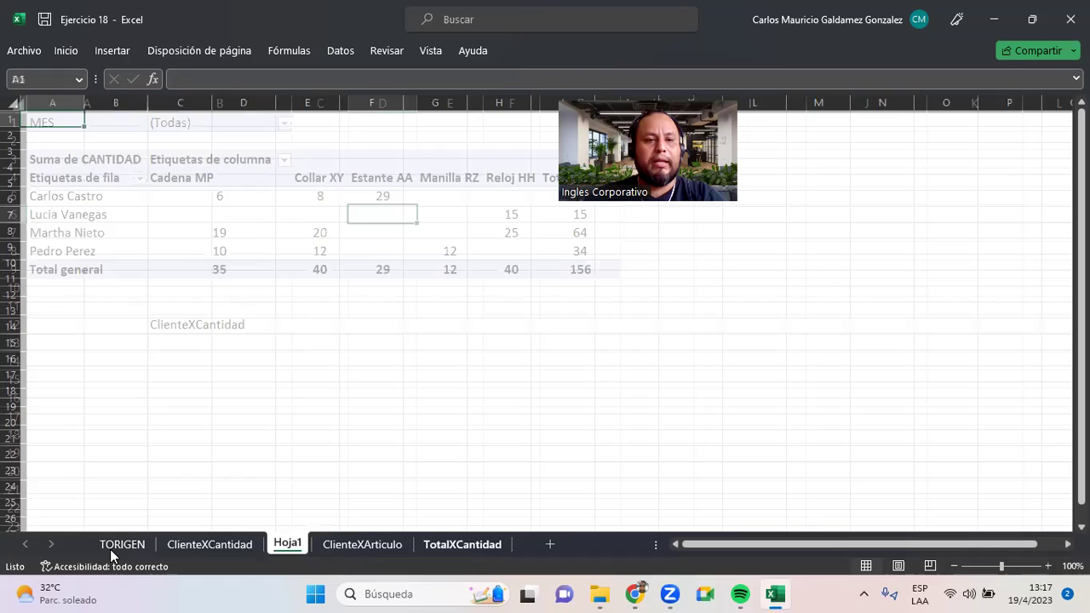
left_click(111, 550)
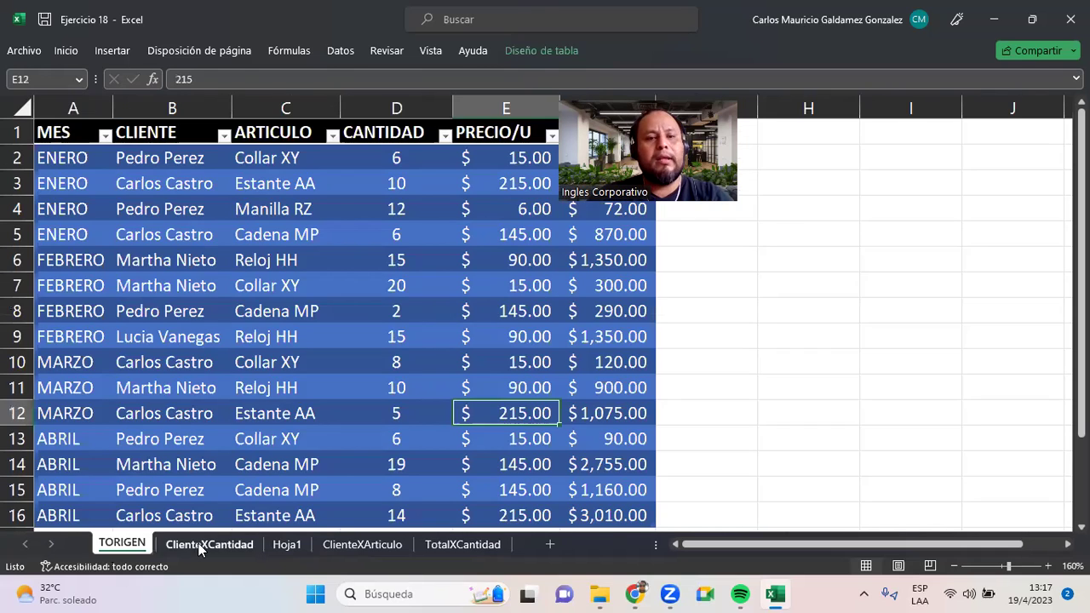
left_click(165, 253)
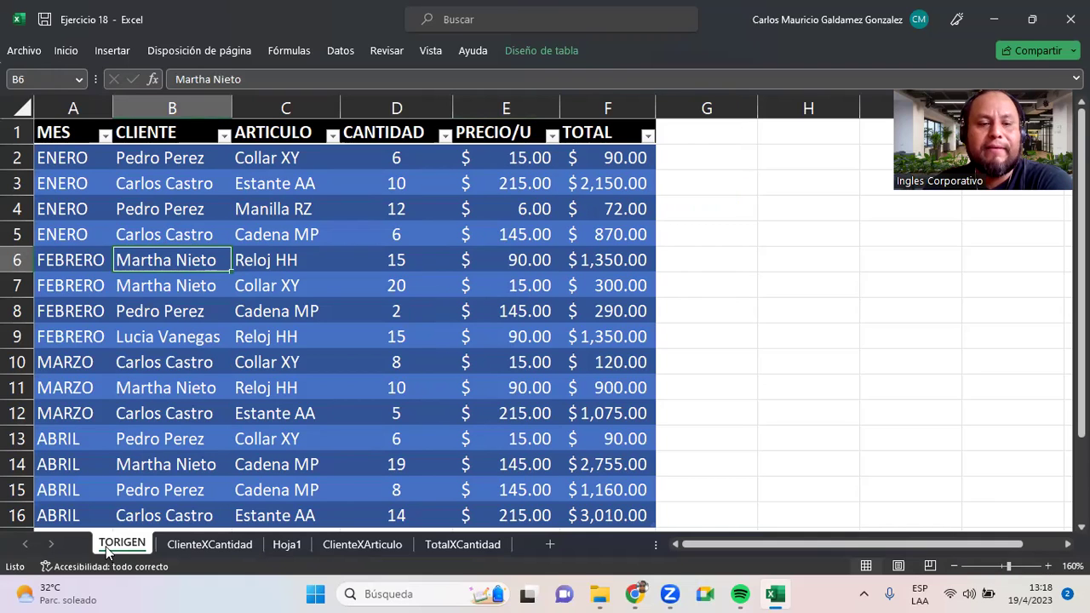
- Check the name assigned to the TORIGEN data table and view the new blank sheet
left_click(195, 314)
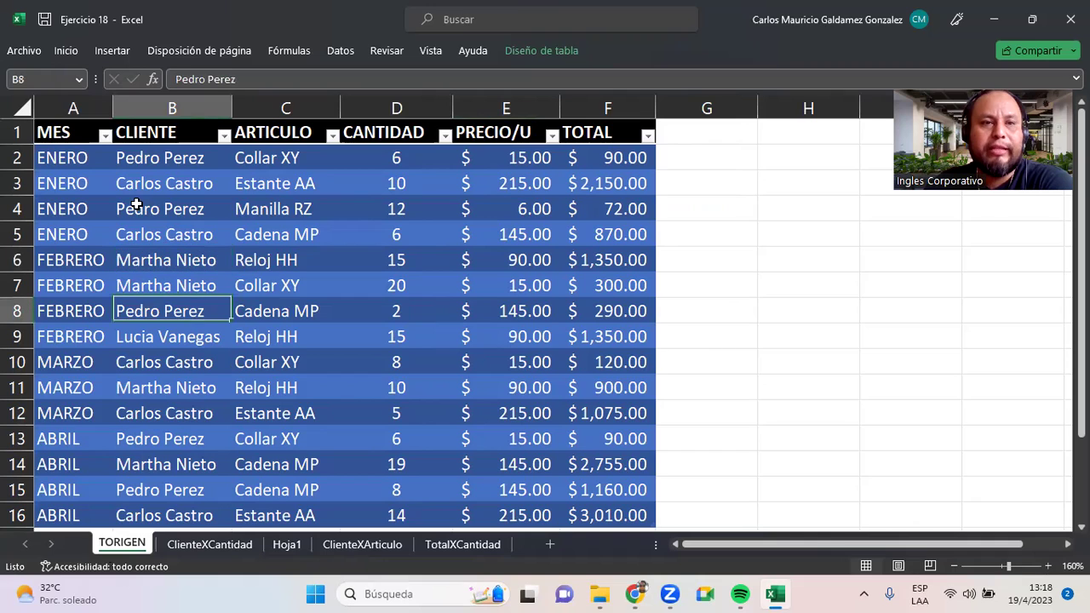
left_click(518, 51)
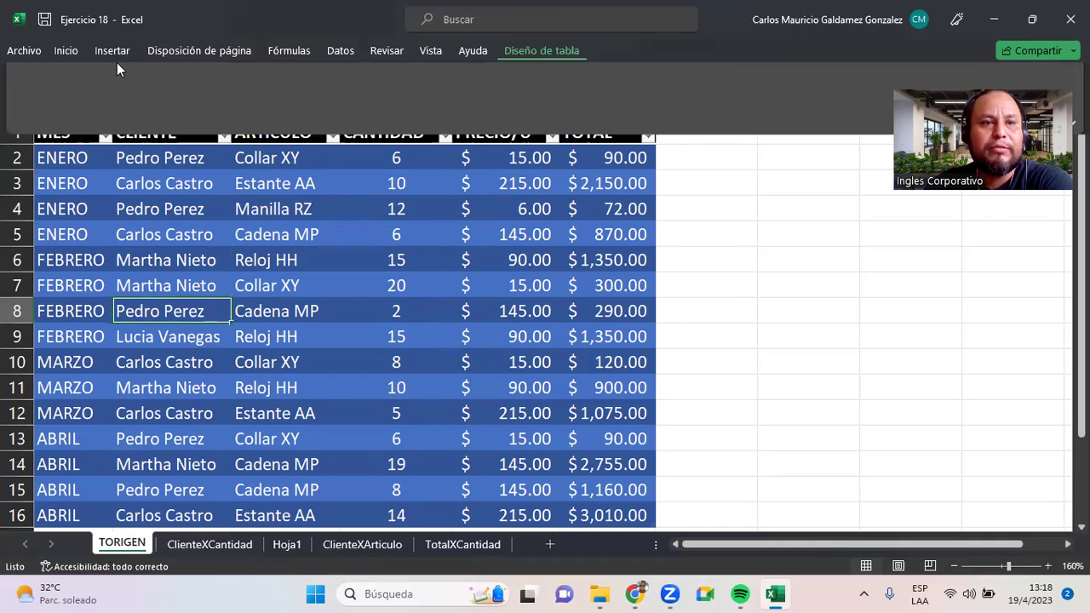
left_click(101, 95)
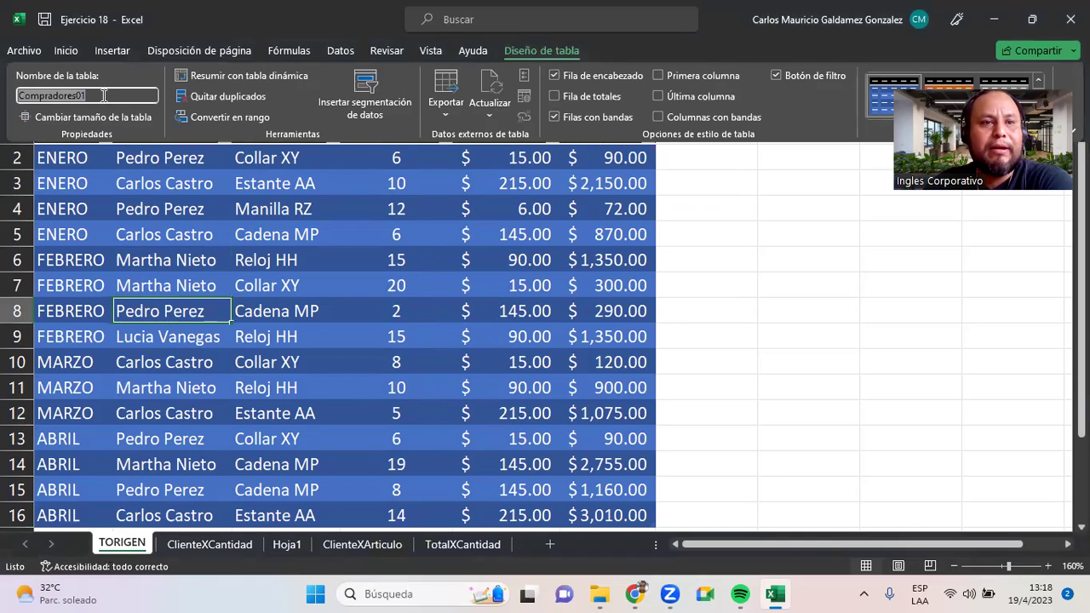
left_click(162, 266)
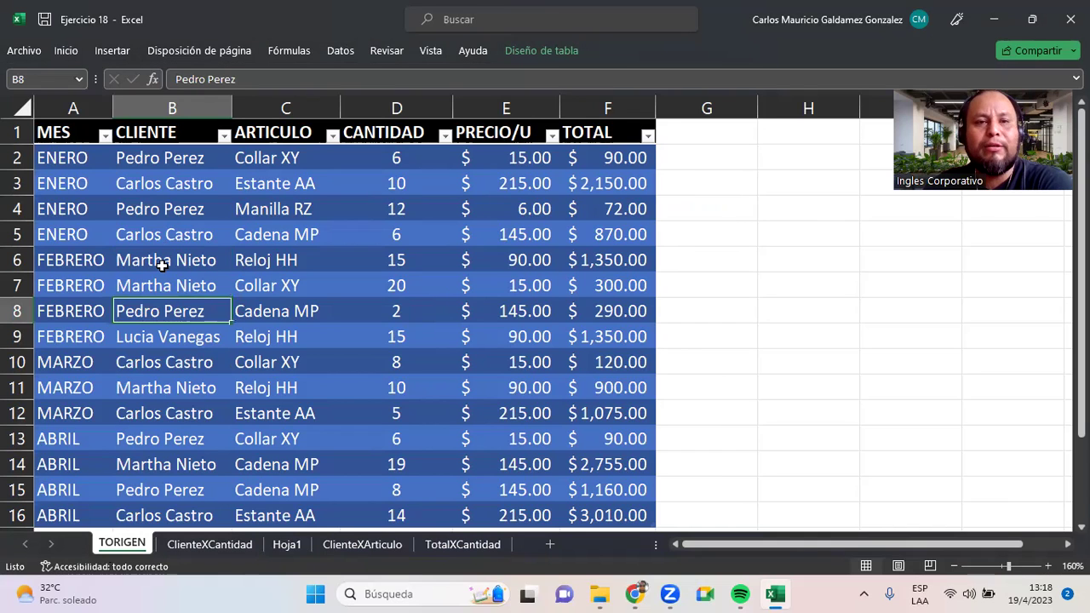
left_click(162, 266)
left_click(212, 397)
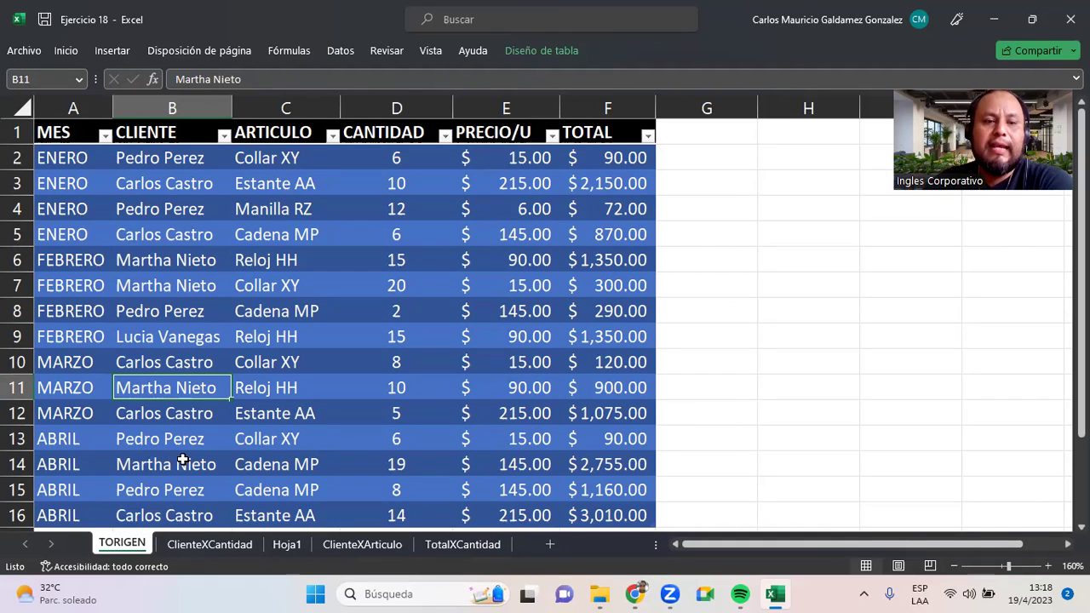
left_click(287, 544)
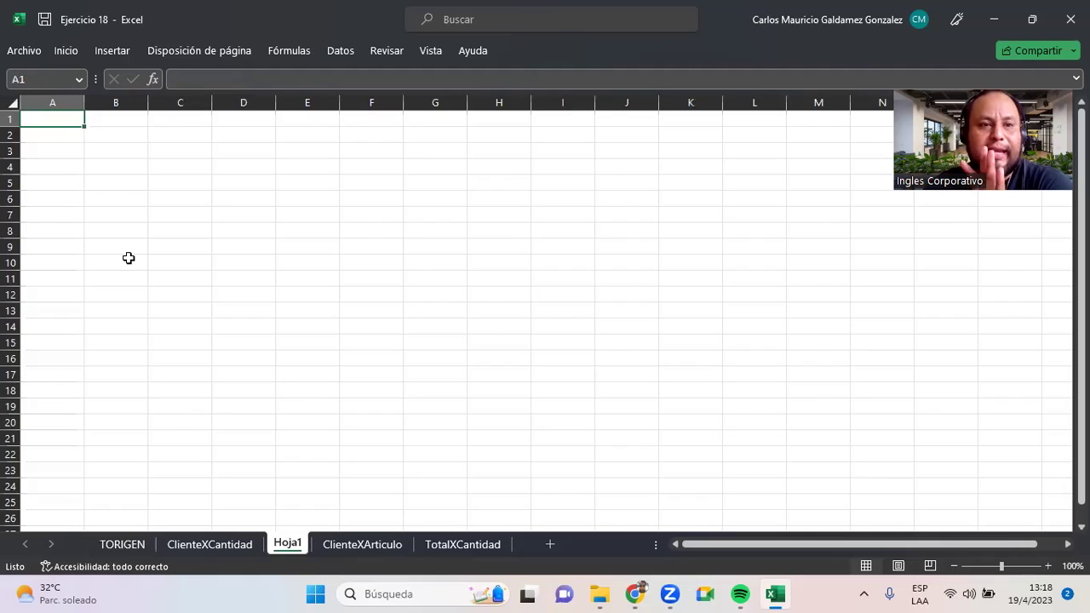
left_click(115, 549)
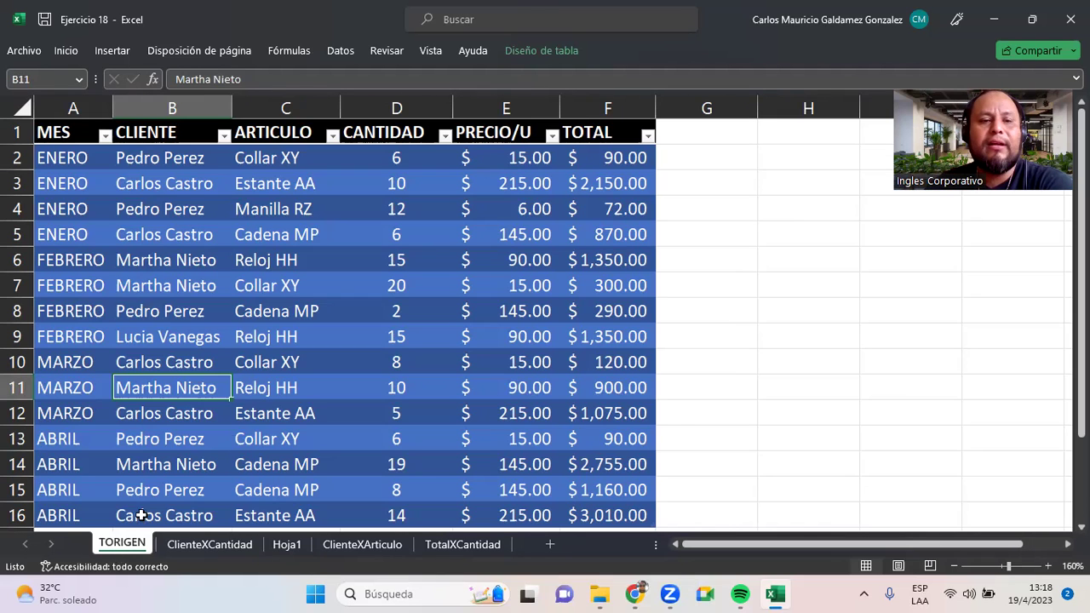
- Delete the ClienteXCantidad sheet with its pivot table from the workbook
right_click(190, 546)
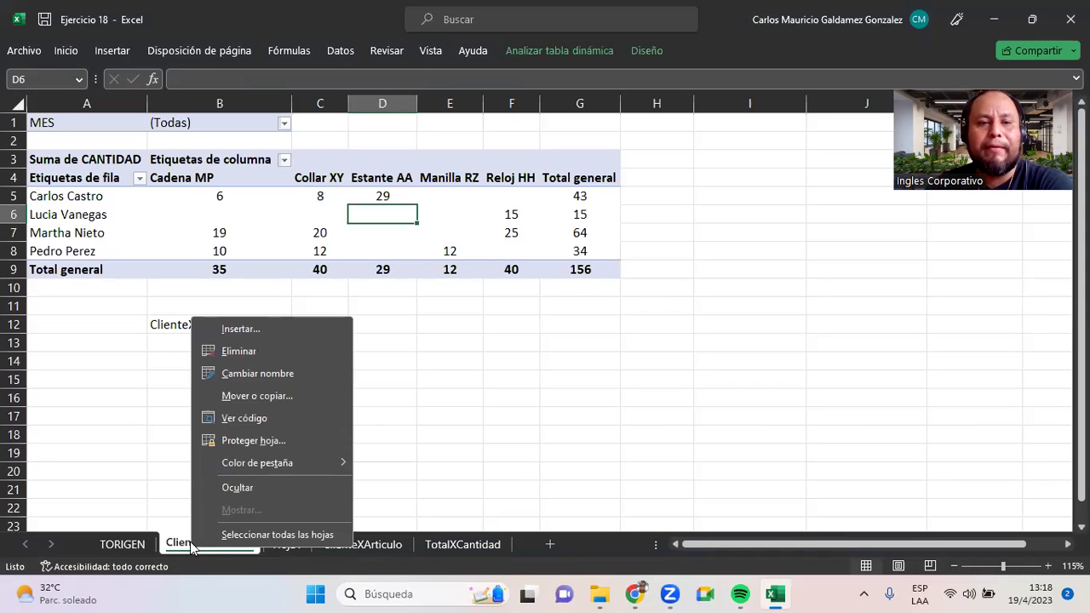
left_click(239, 351)
left_click(480, 344)
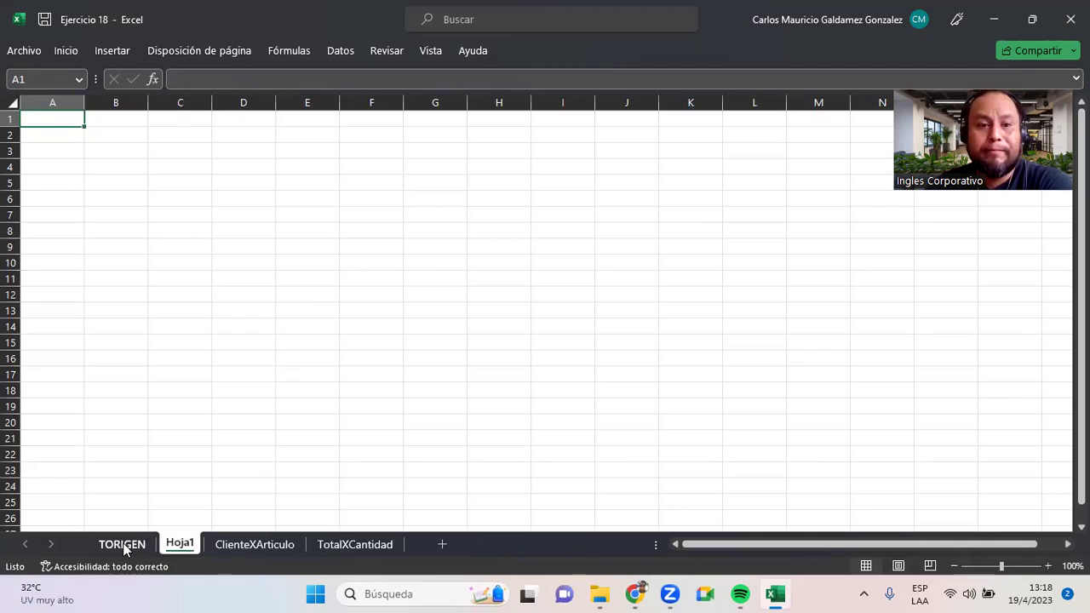
- Insert the recommended pivot table "Suma de TOTAL por ARTICULO" from the TORIGEN sales table on a new sheet
left_click(123, 546)
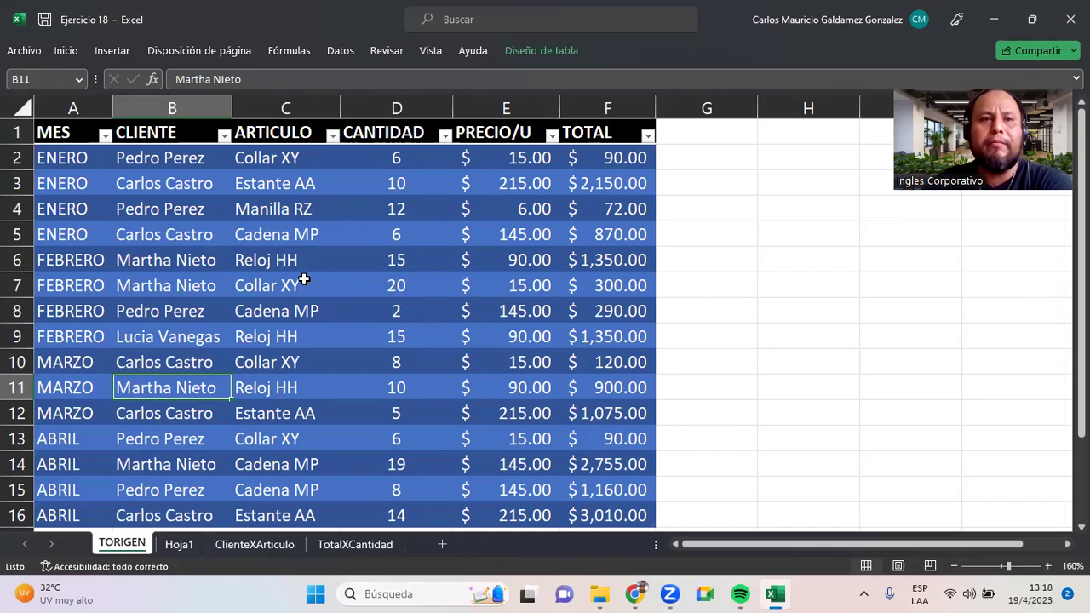
left_click(134, 290)
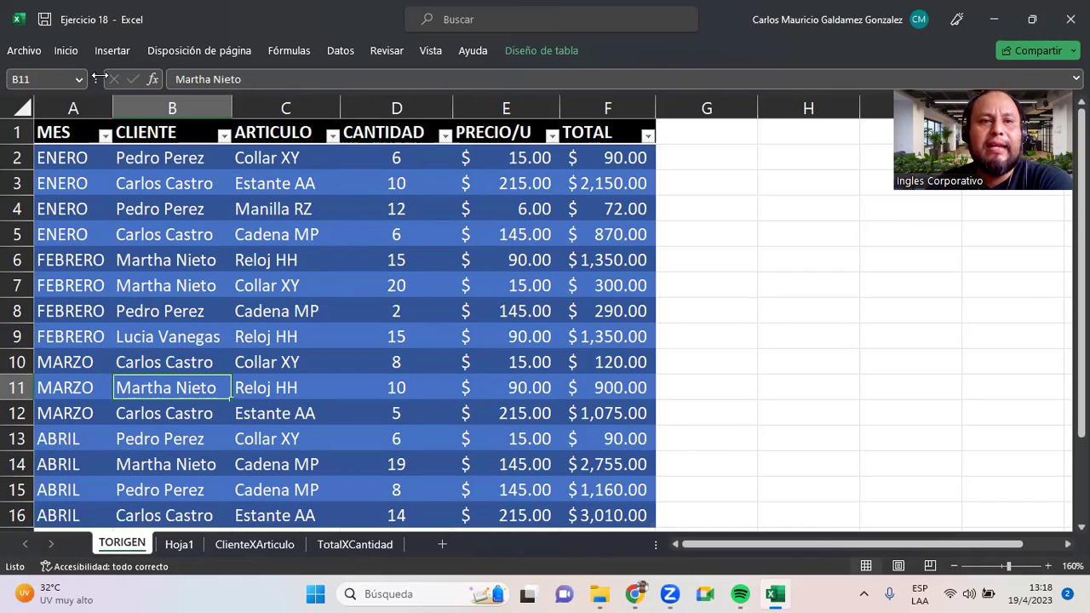
left_click(106, 53)
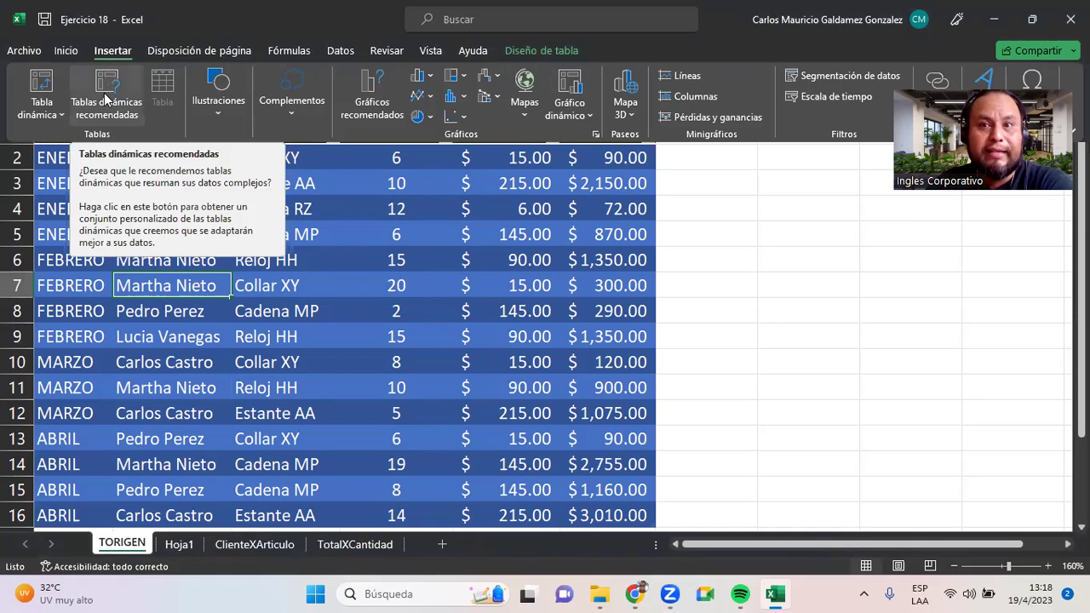
left_click(104, 95)
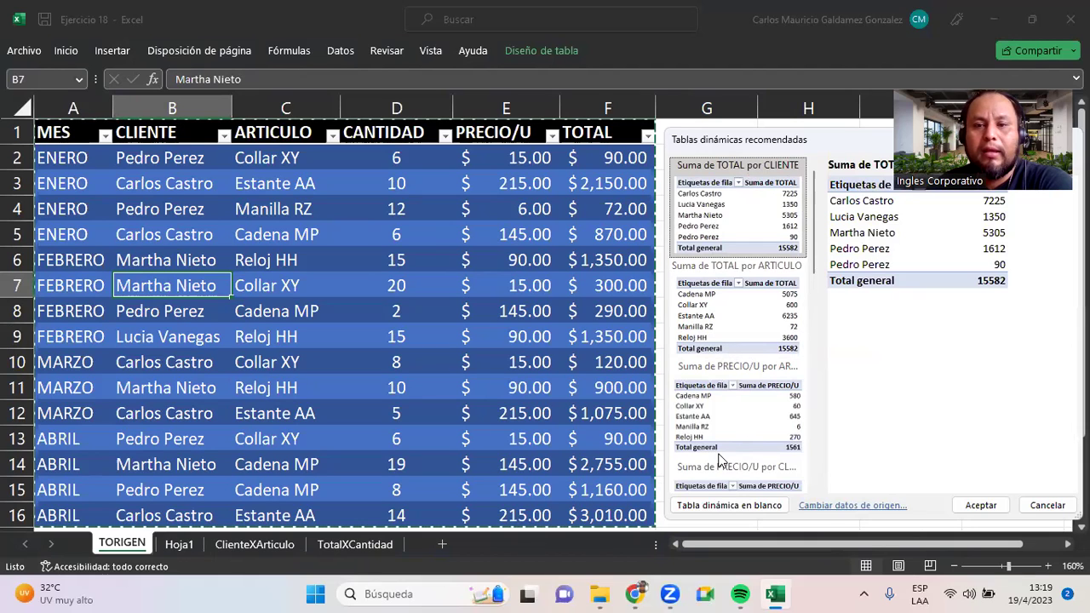
scroll(730, 397, "down", 5)
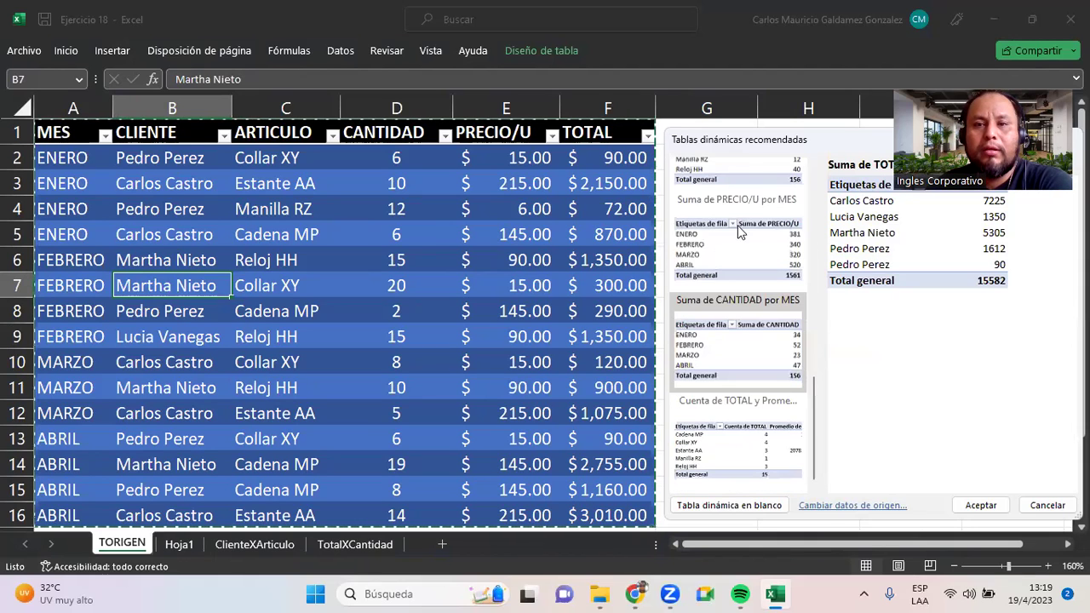
scroll(712, 214, "up", 5)
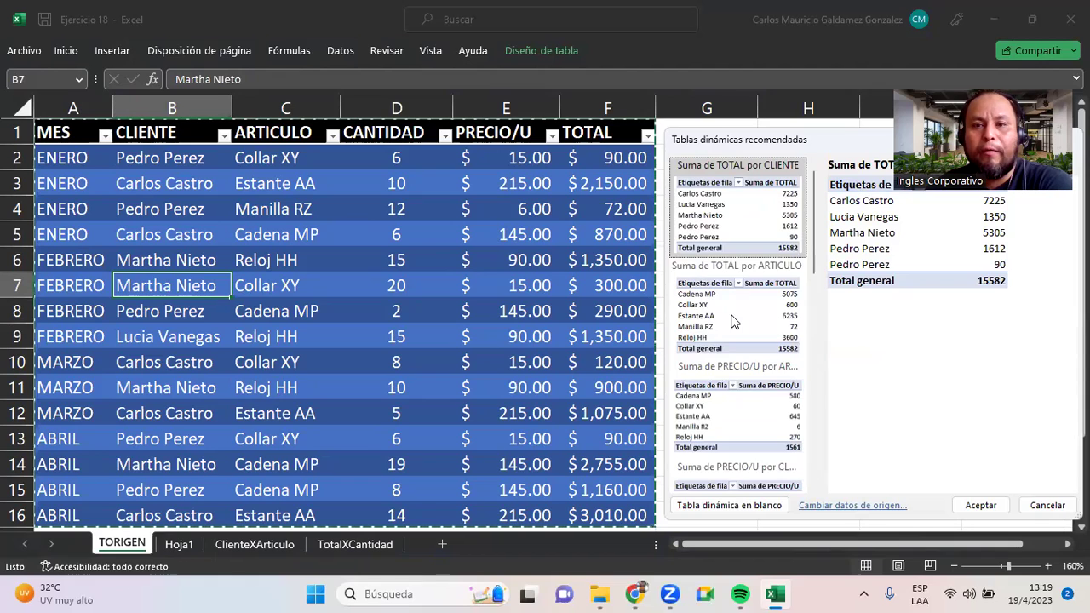
left_click(707, 332)
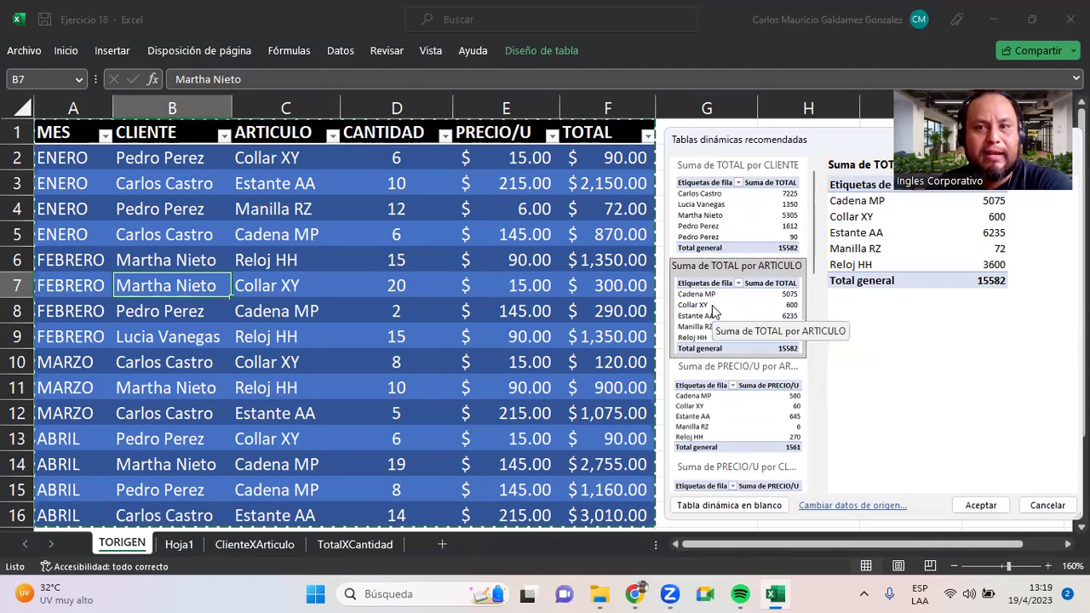
left_click(980, 506)
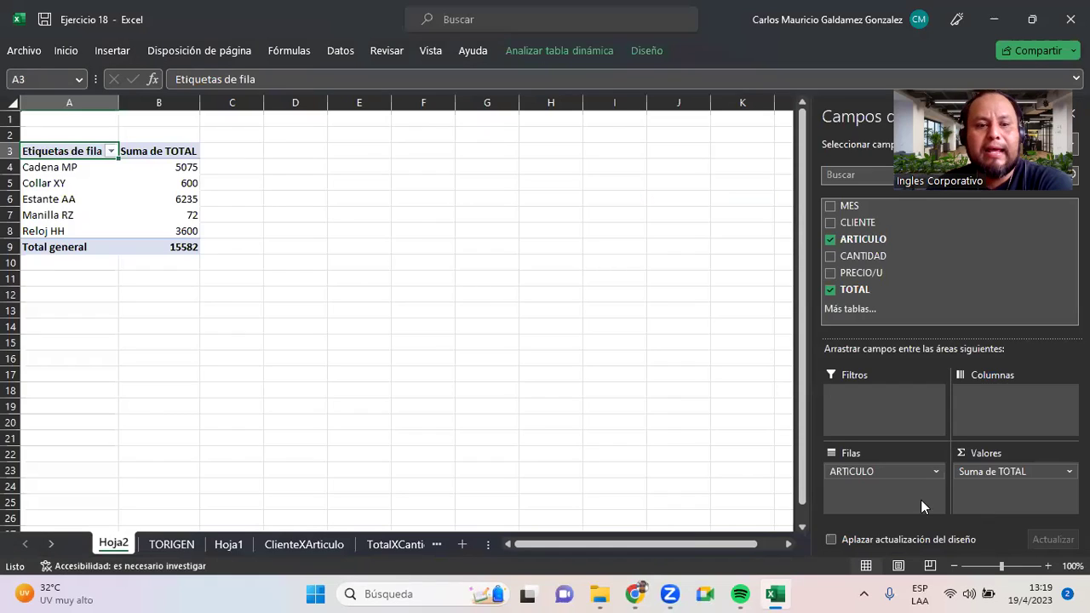
left_click(65, 188)
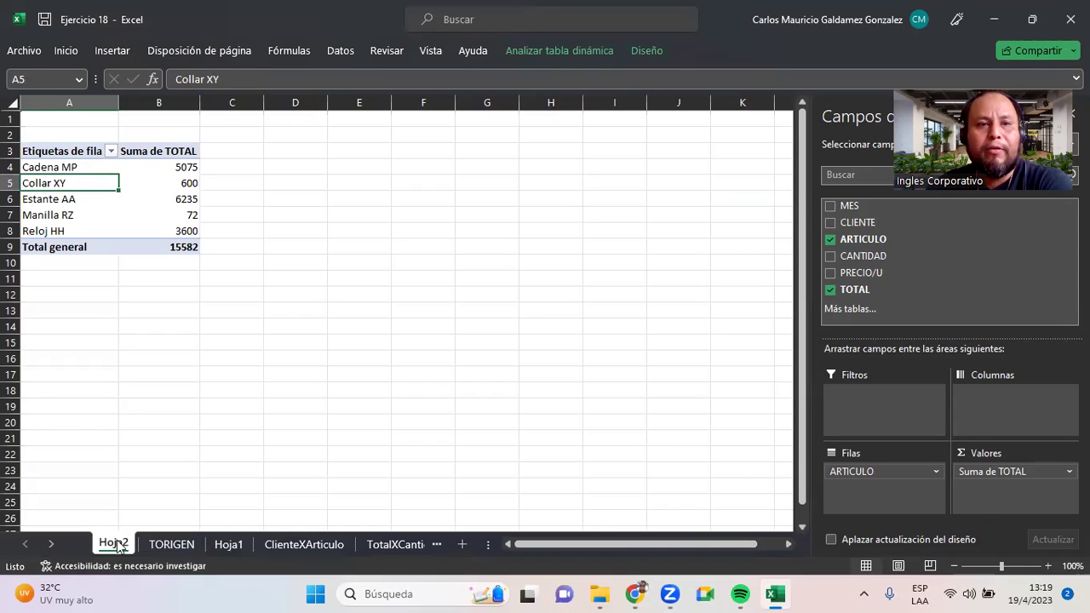
- Rename the blank Hoja1 sheet as ClienteXArticulo2
left_click(230, 546)
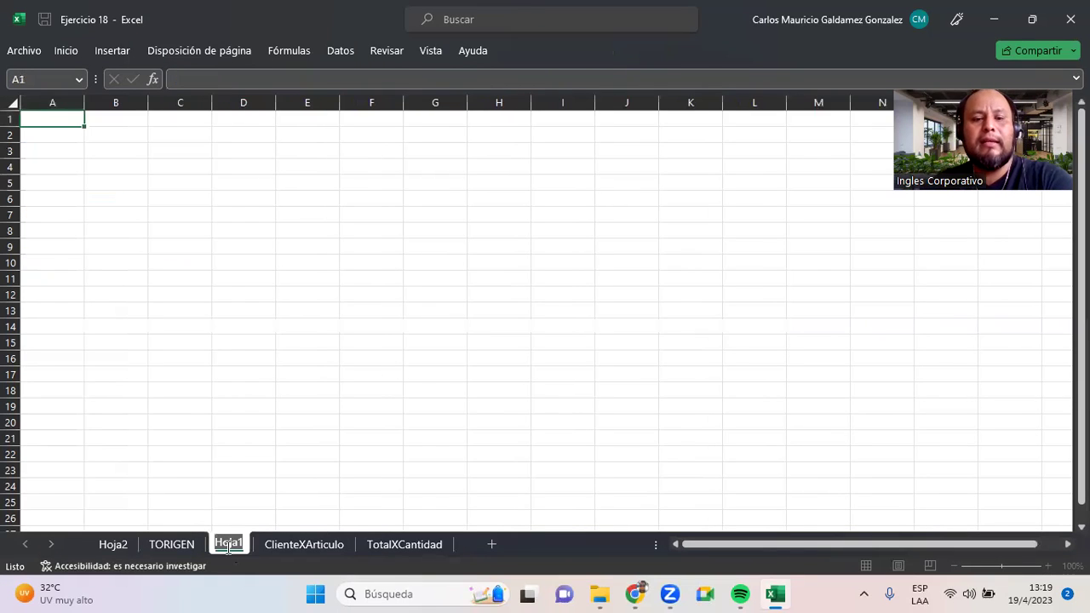
type("Cliente")
key("Return")
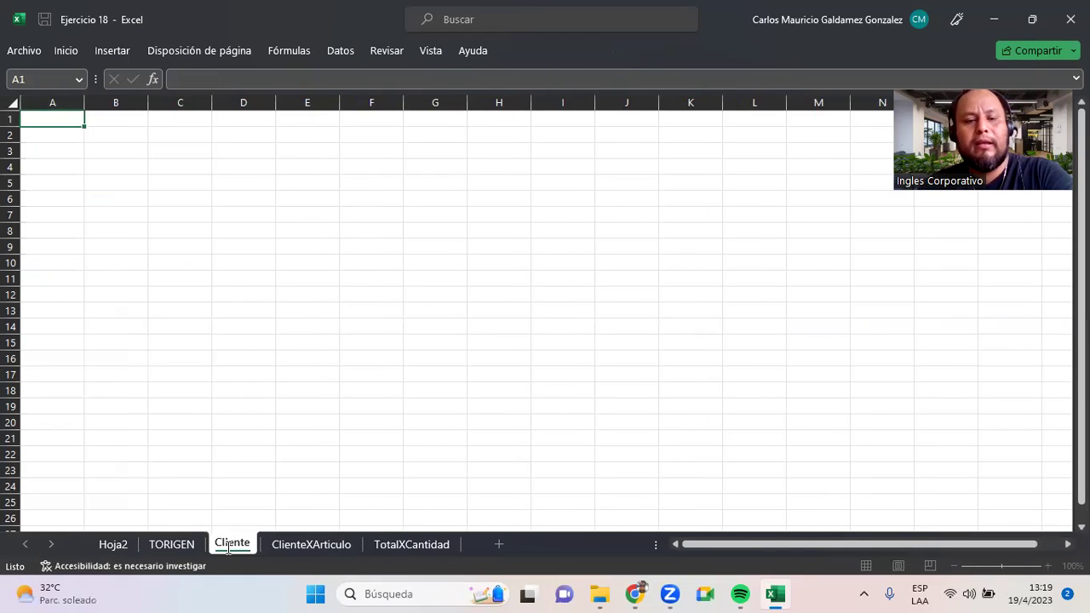
double_click(231, 543)
type("XCa")
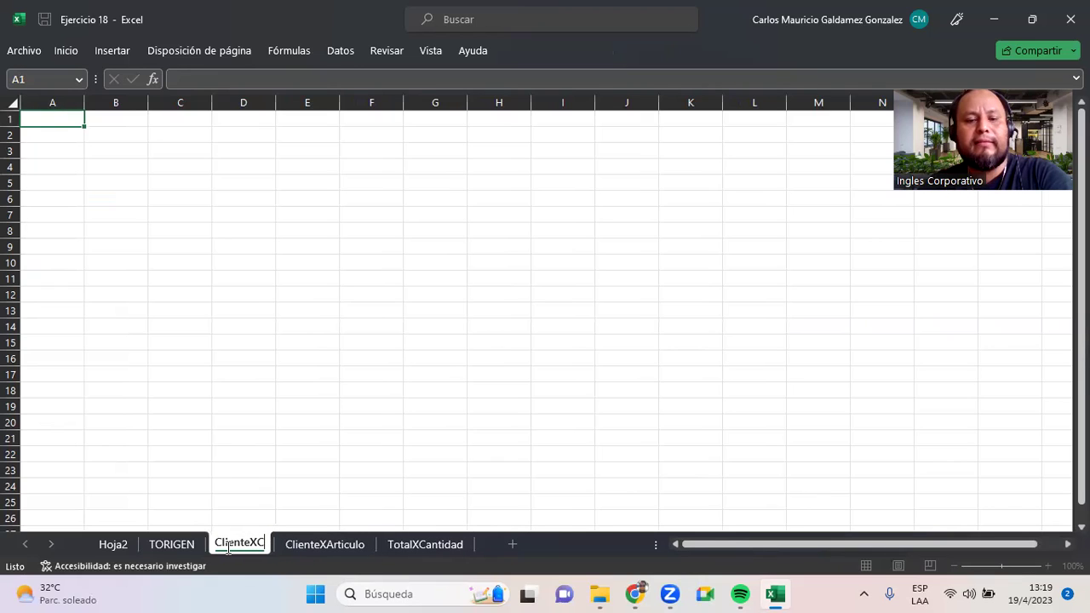
key("BackSpace")
key("BackSpace")
type("Aritu")
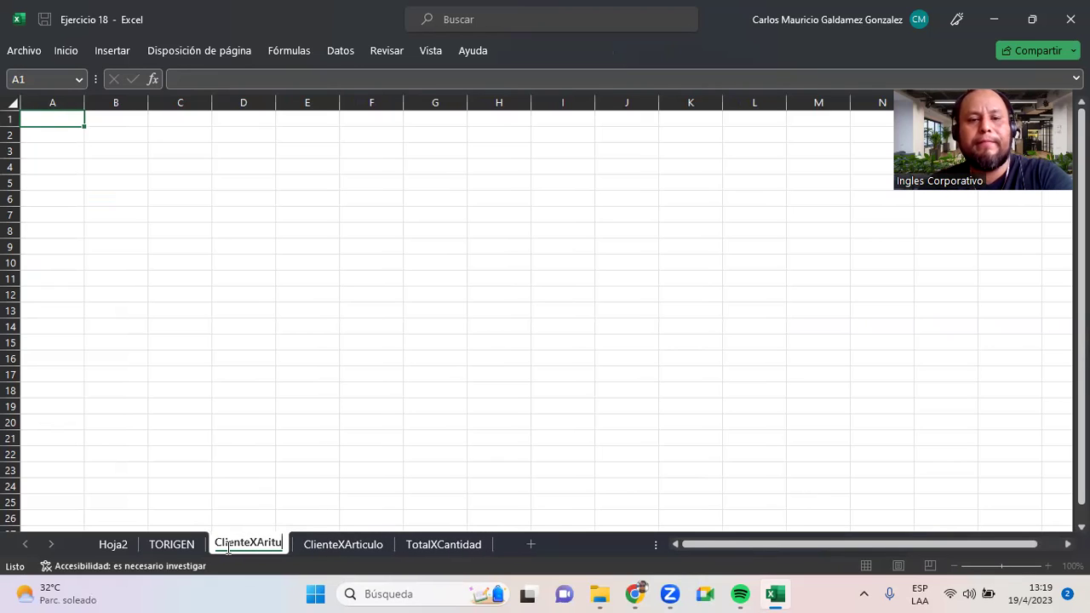
type("culo")
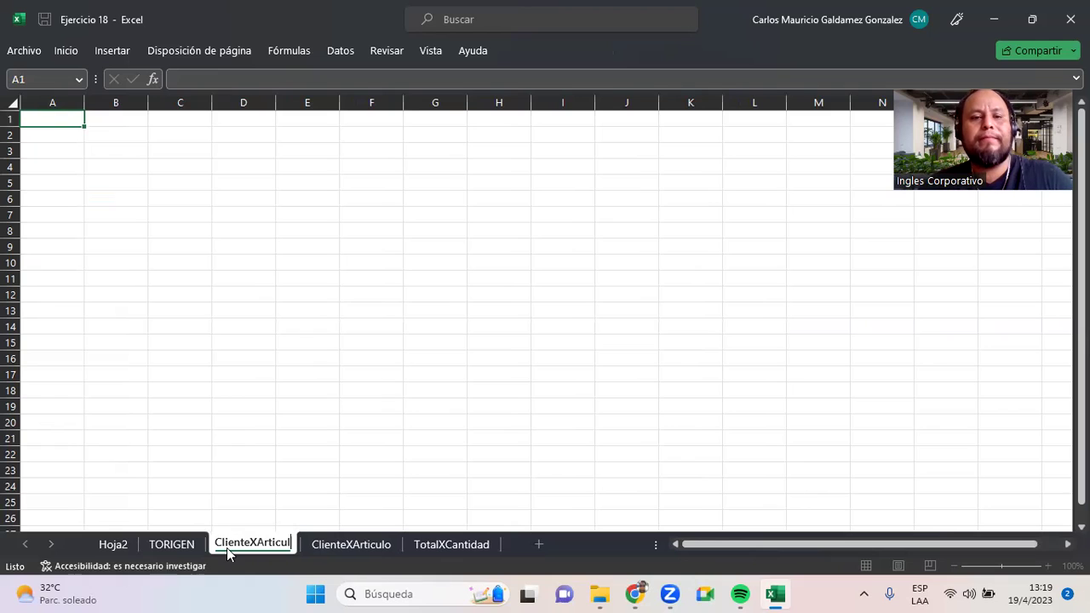
key("Return")
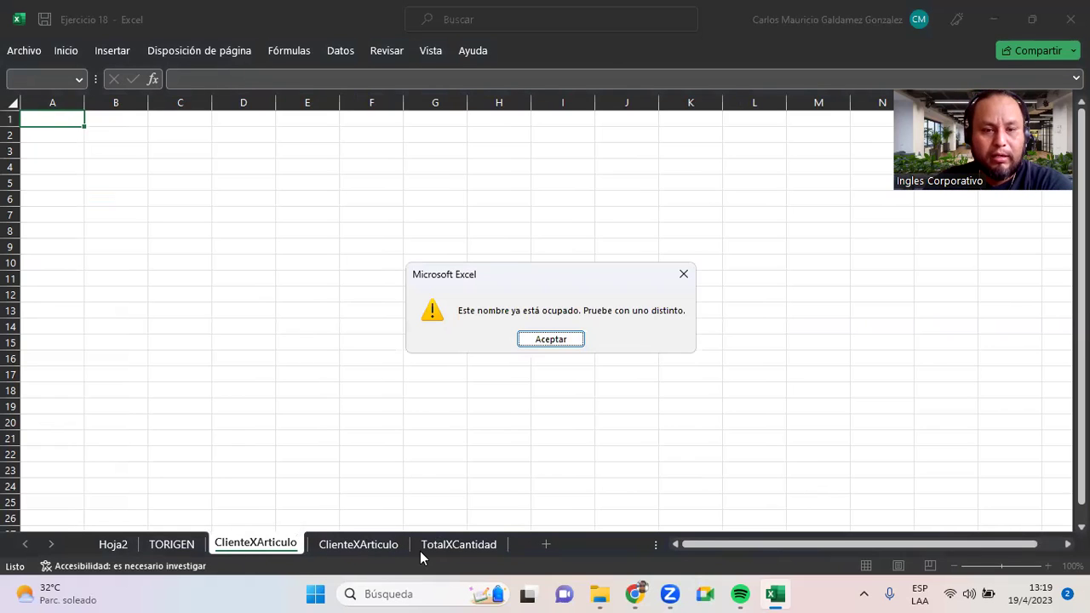
left_click(550, 339)
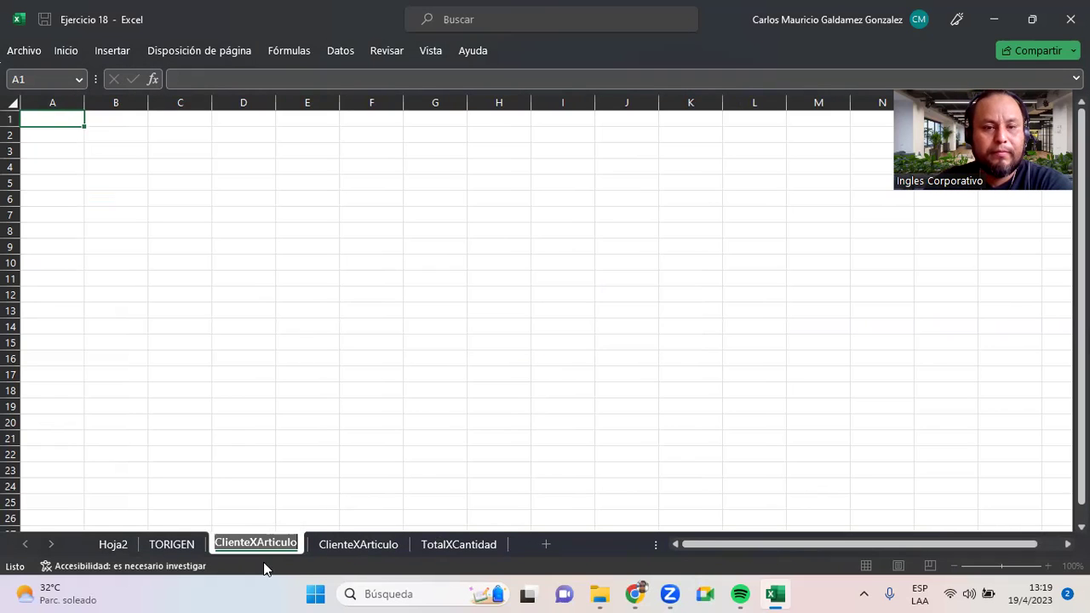
left_click(301, 544)
type("2")
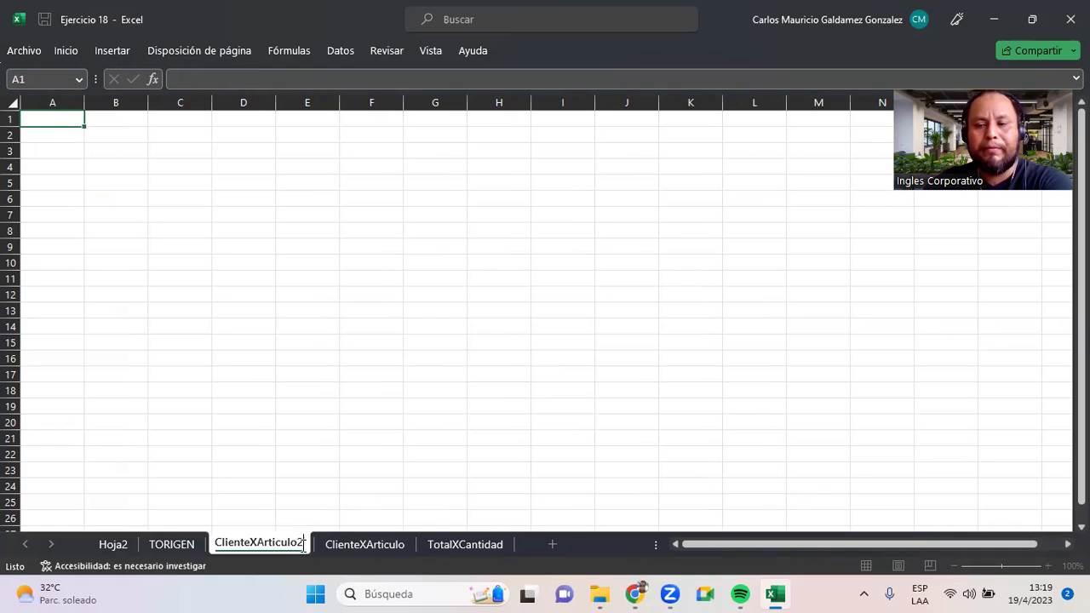
key("Return")
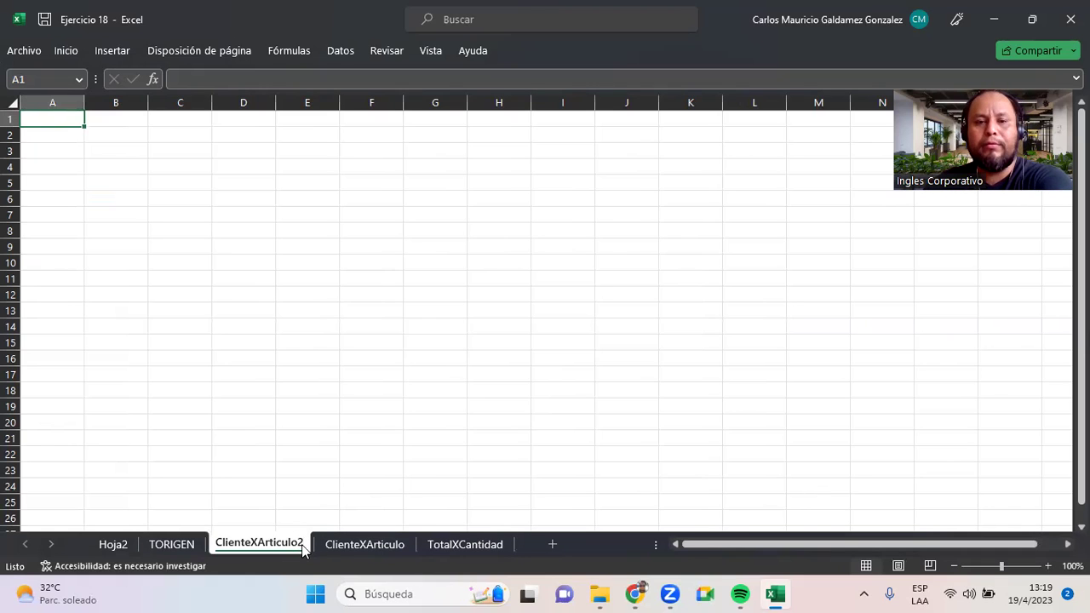
- Delete the old ClienteXArticulo sheet with its pivot table from the workbook
right_click(359, 546)
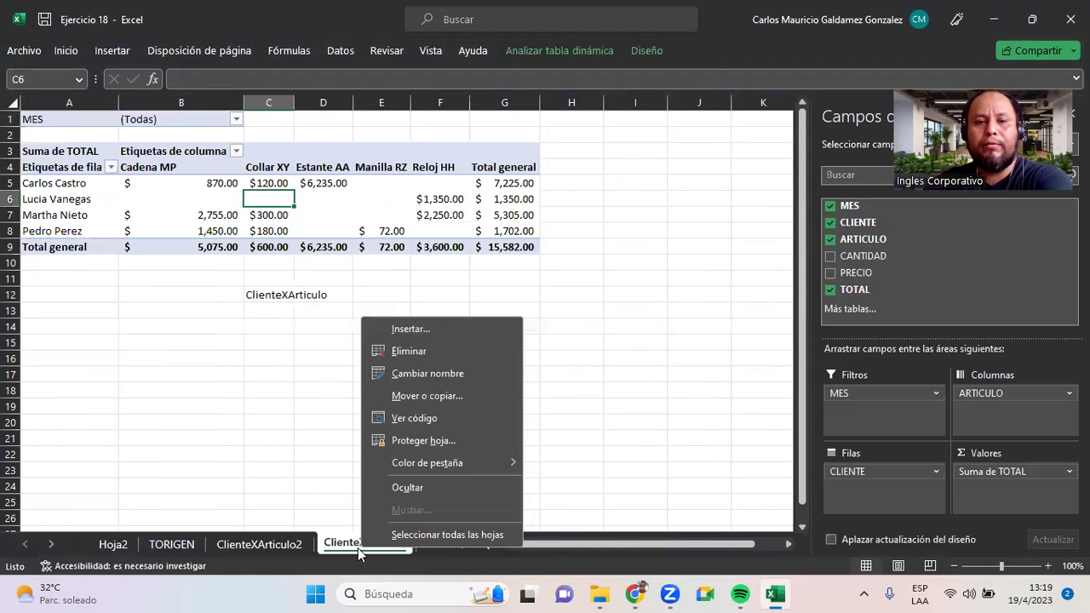
left_click(401, 350)
key("Return")
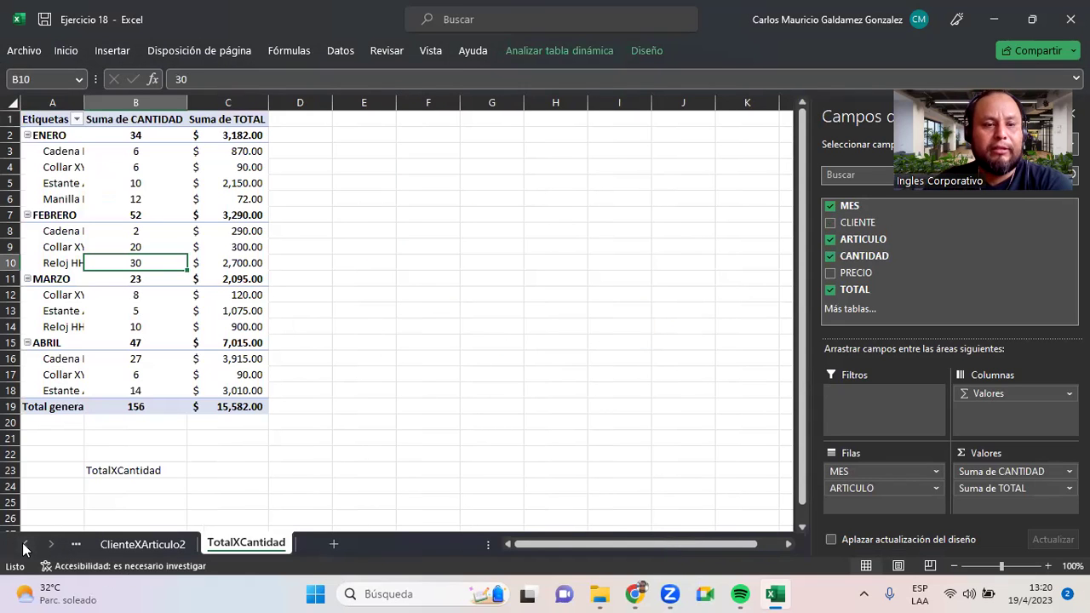
- Move the pivot table from Hoja2 to cell A3 of the existing ClienteXArticulo2 sheet
left_click(68, 545)
left_click(112, 543)
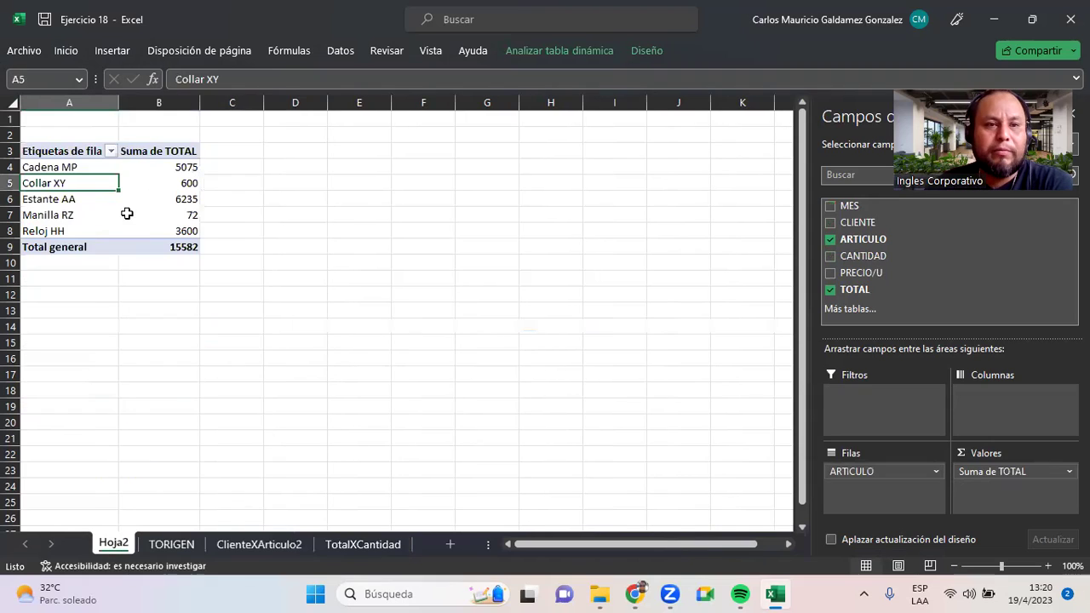
left_click(98, 217)
left_click(544, 49)
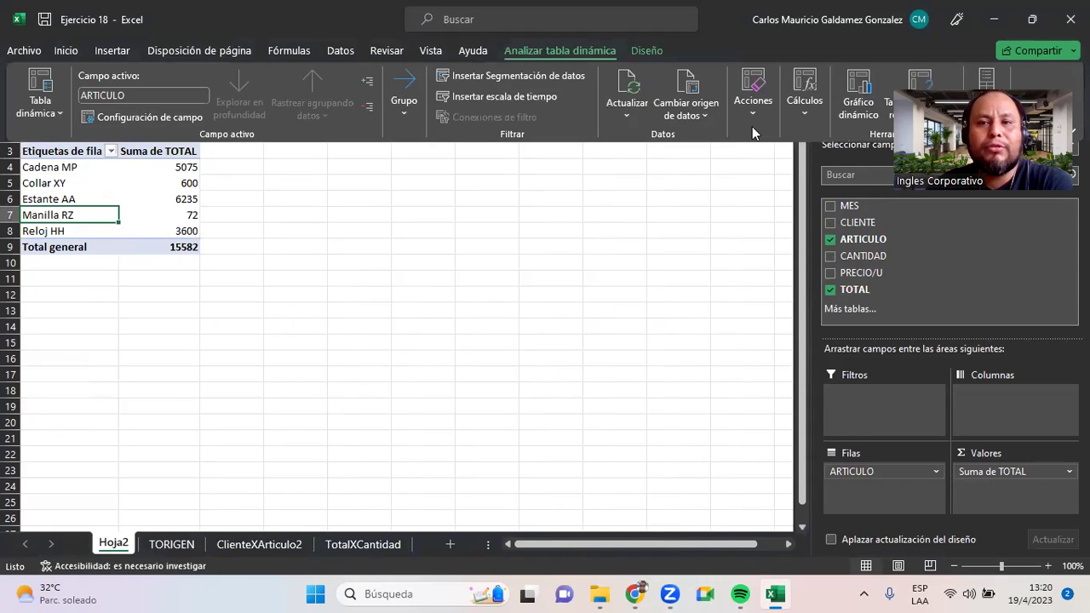
left_click(752, 126)
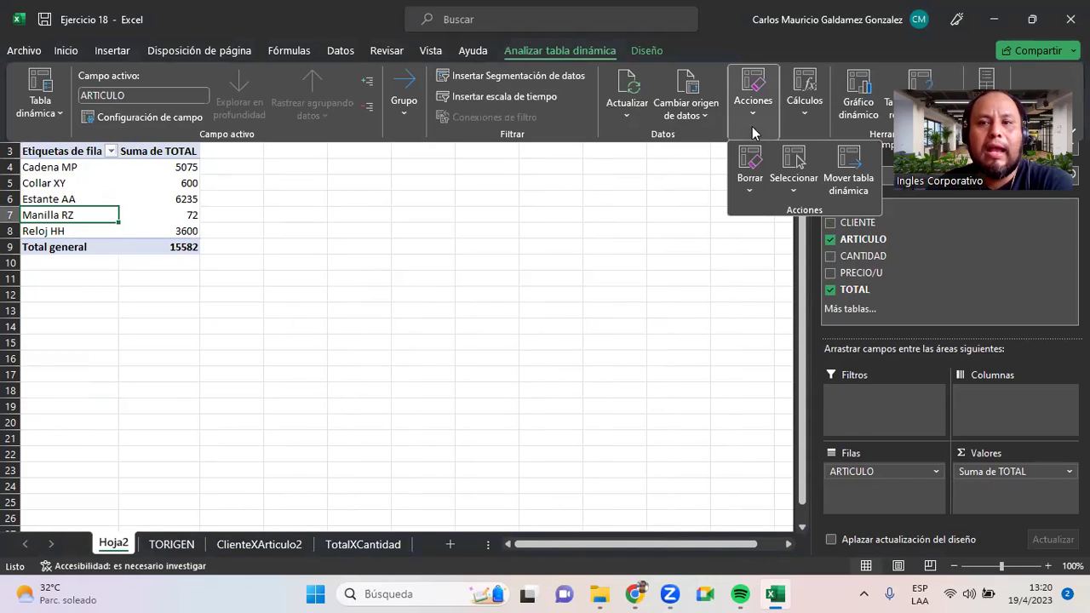
left_click(854, 184)
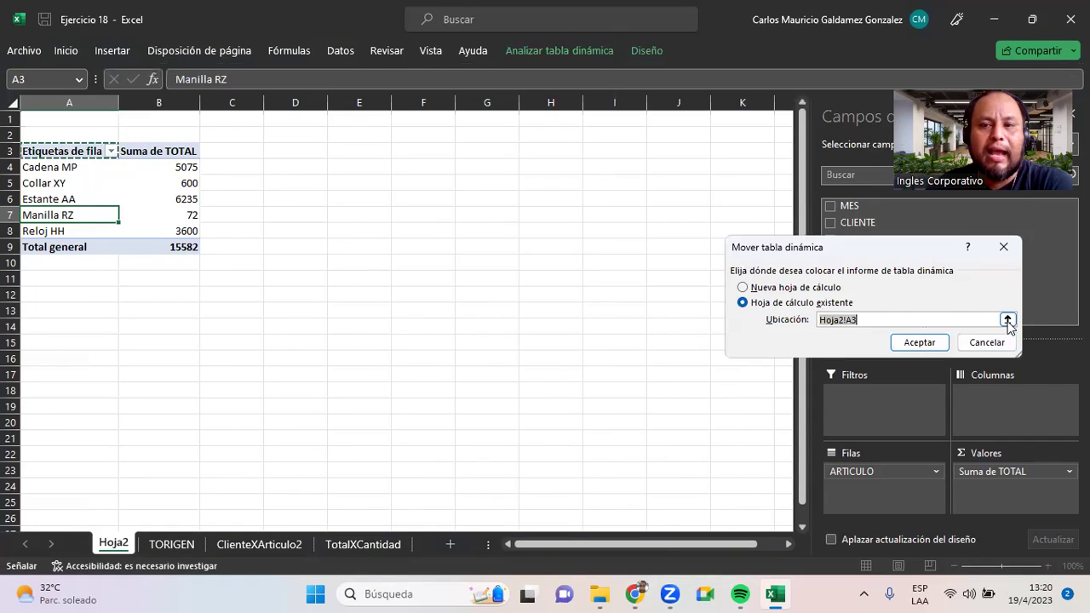
left_click(255, 545)
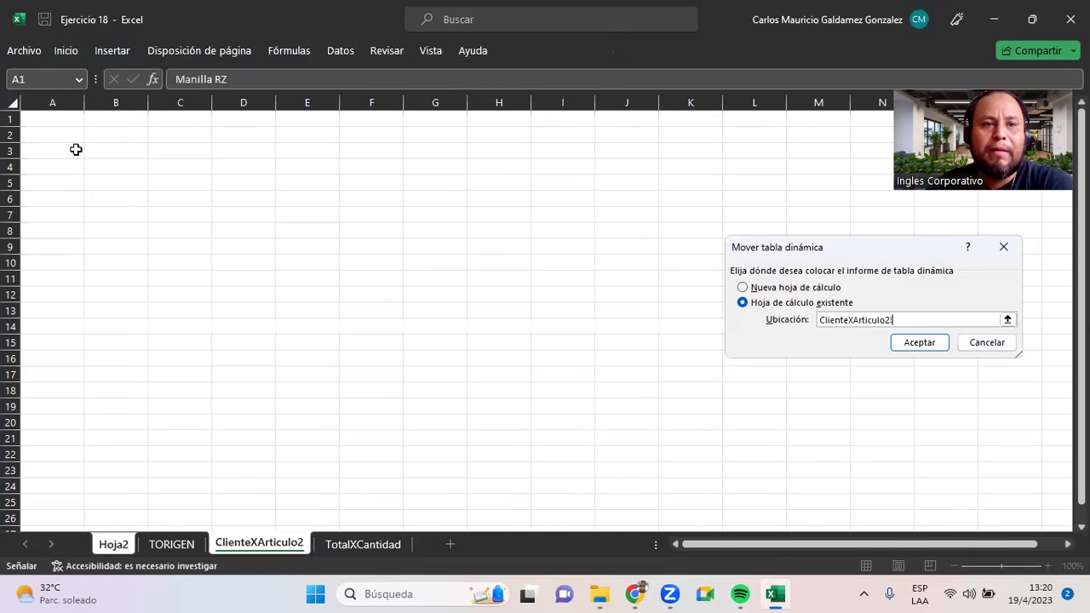
left_click(58, 154)
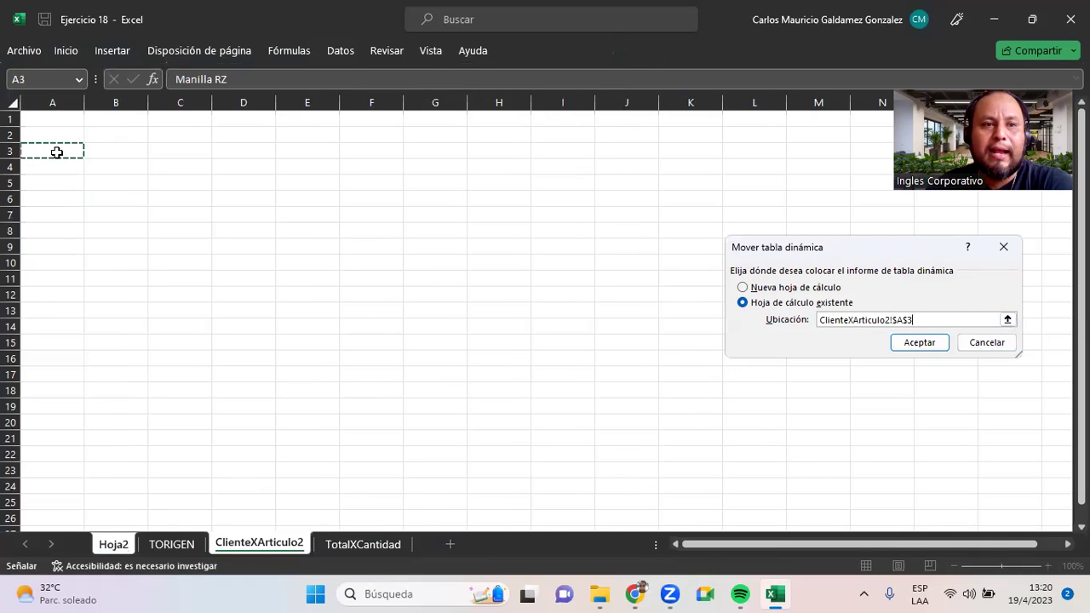
left_click(919, 343)
left_click_drag(150, 102, 162, 102)
double_click(85, 102)
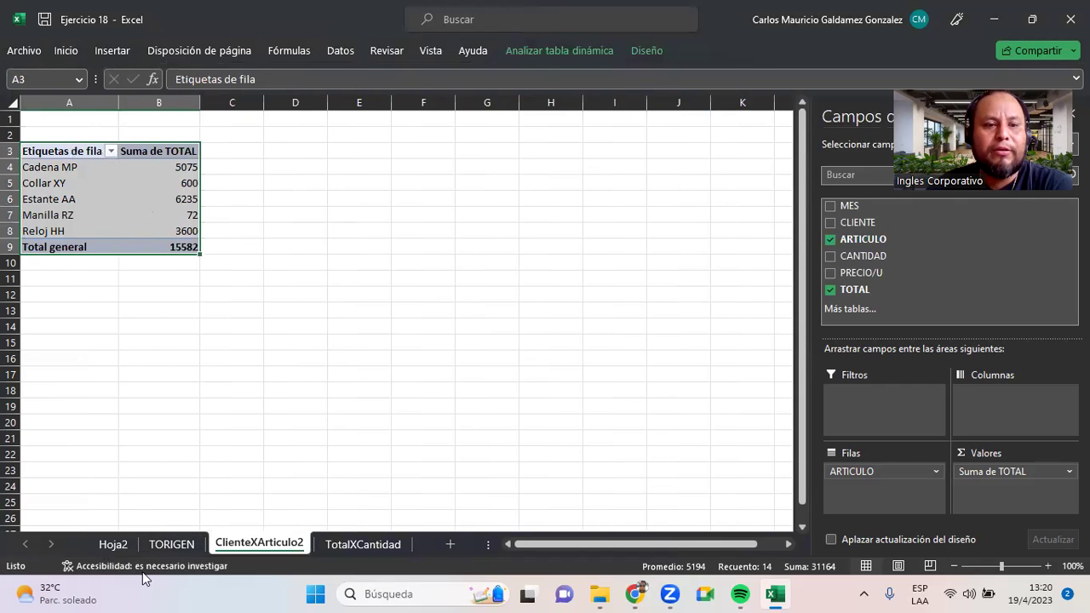
- Check Hoja2 and ClienteXArticulo2 after the move, and delete the emptied Hoja2 sheet
left_click(104, 545)
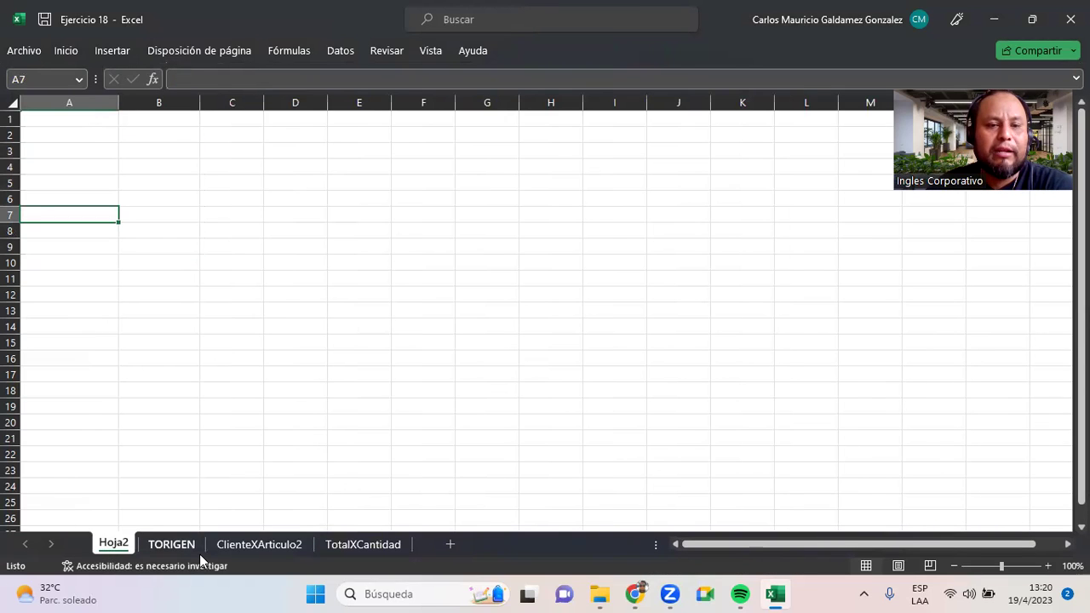
left_click(256, 548)
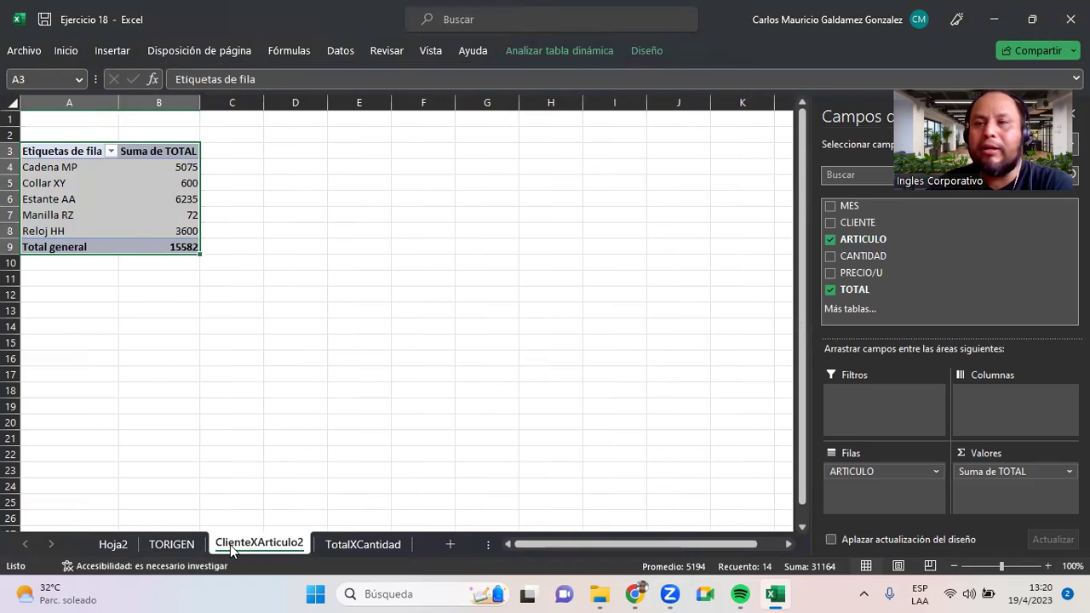
right_click(108, 542)
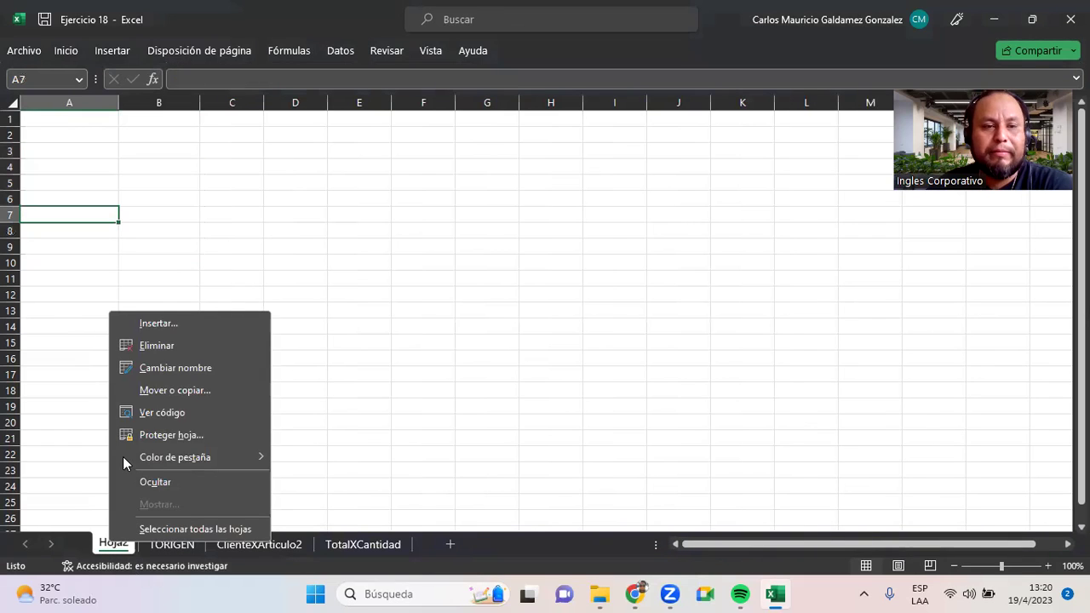
left_click(149, 347)
left_click(511, 339)
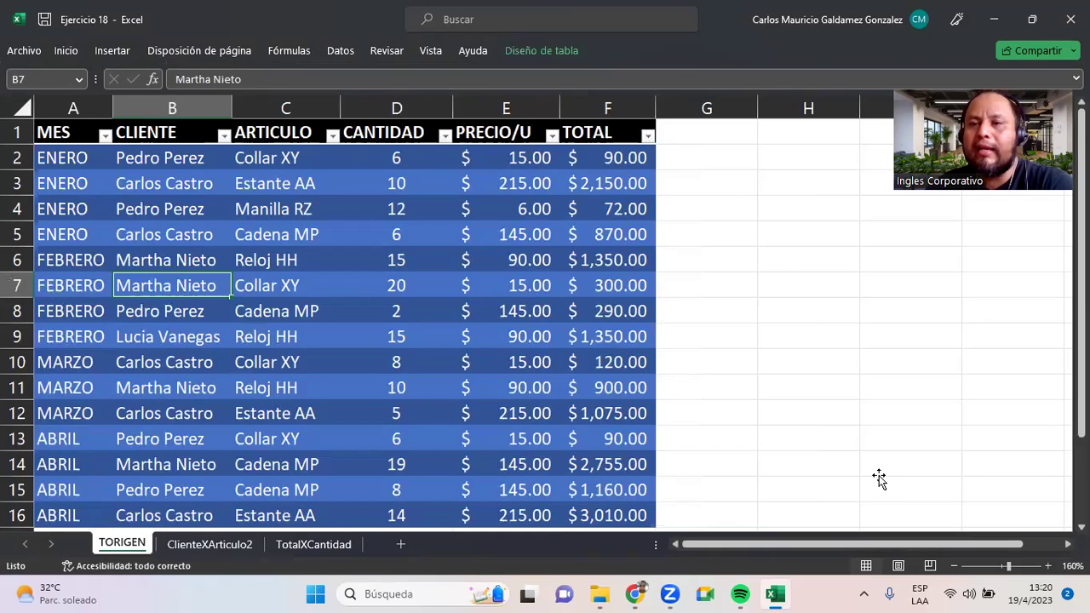
- Replace the ARTICULO field with CLIENTE in the rows of the ClienteXArticulo2 pivot table
key("ctrl+Page_Down")
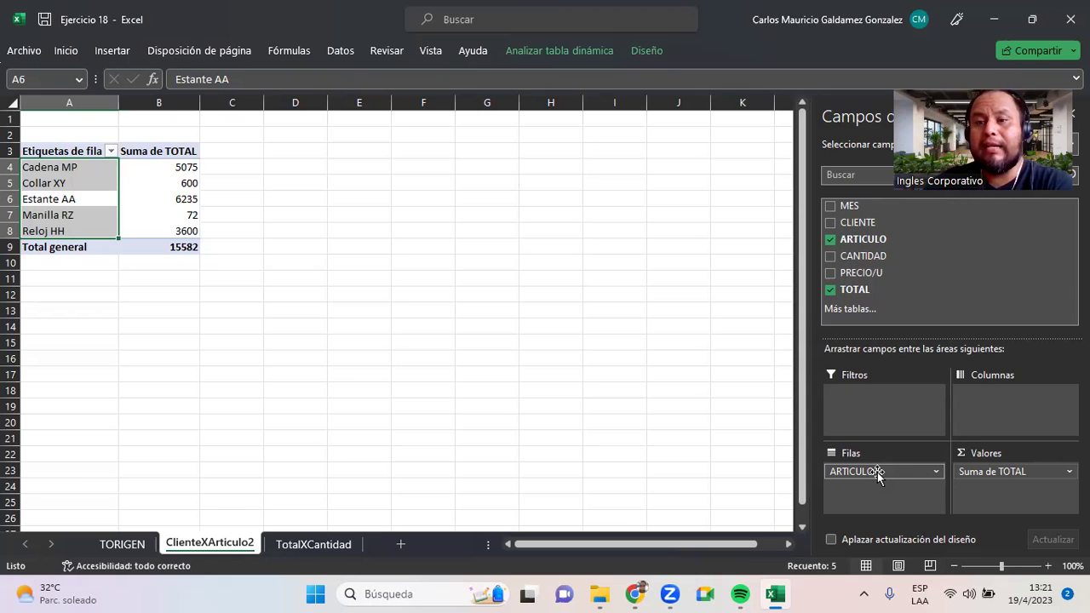
left_click(906, 471)
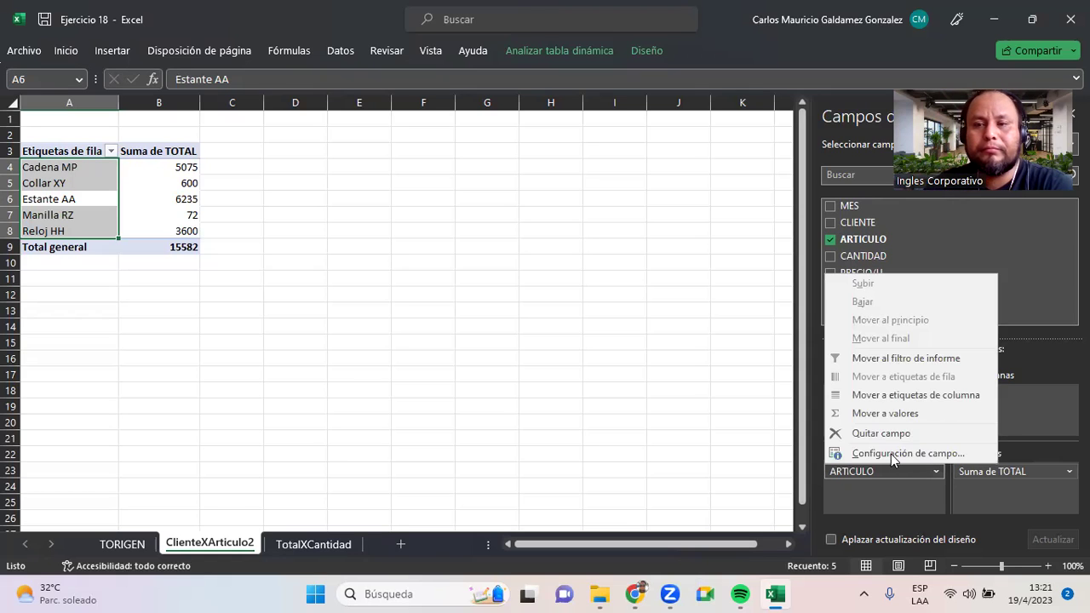
left_click(882, 435)
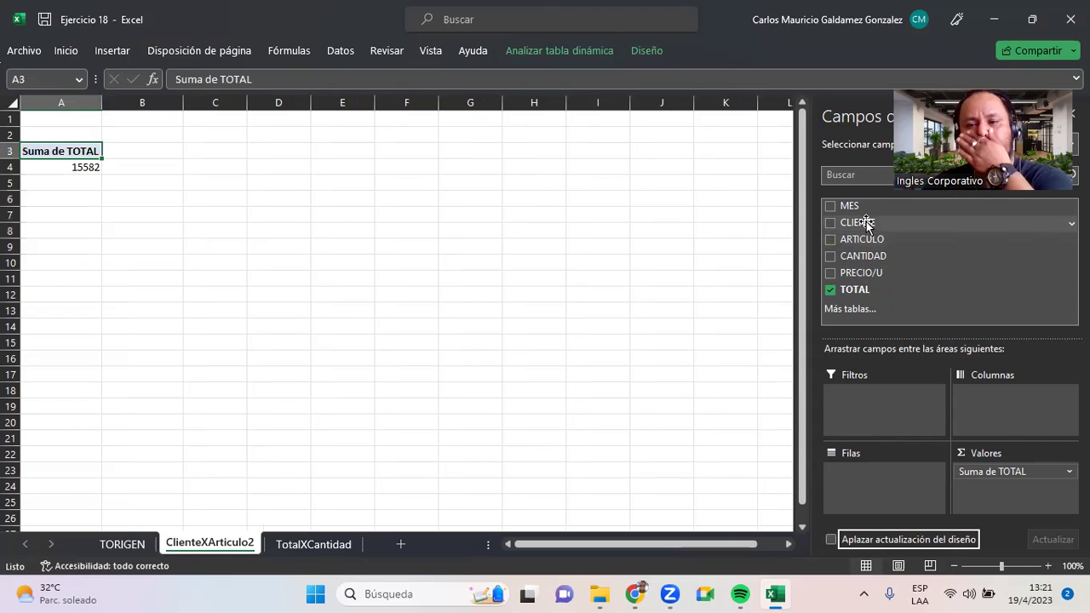
left_click_drag(867, 224, 873, 489)
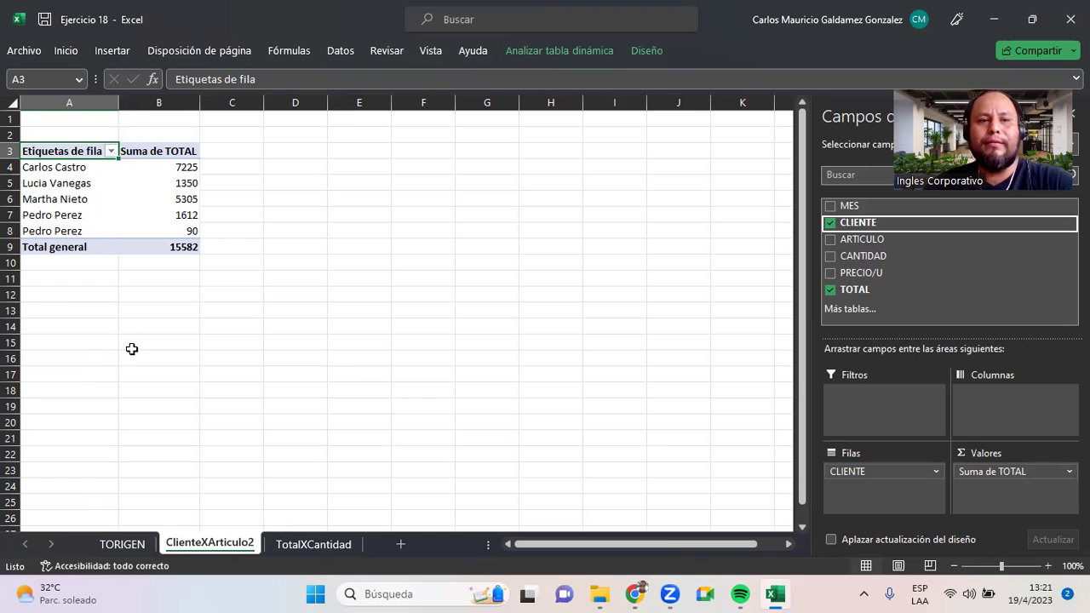
- Compare the repeated client names in the TORIGEN table and correct the client entry in cell B2 to match the others
left_click(138, 544)
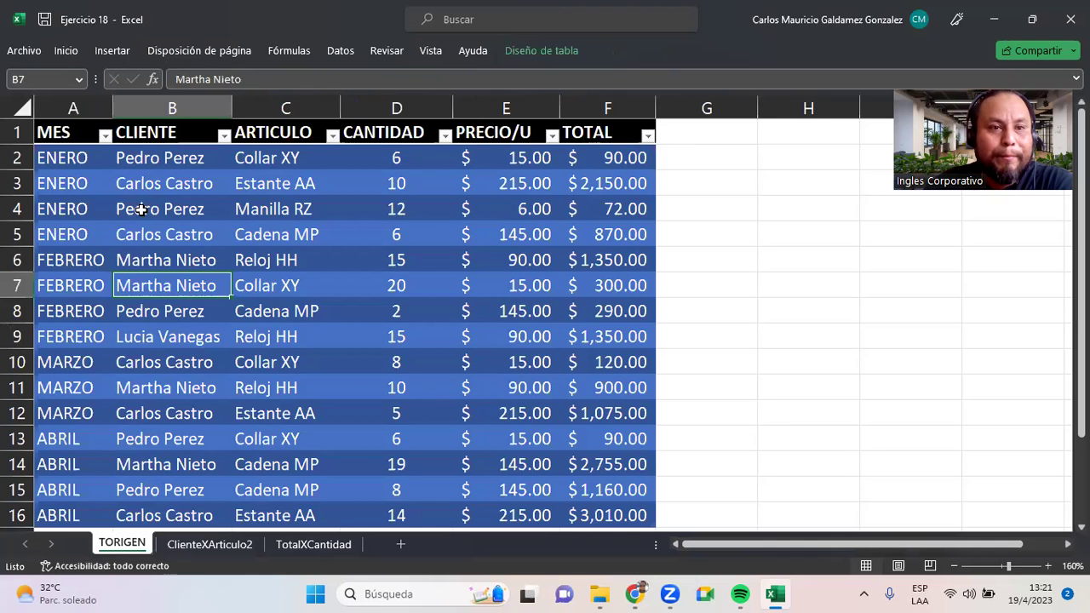
left_click(141, 309)
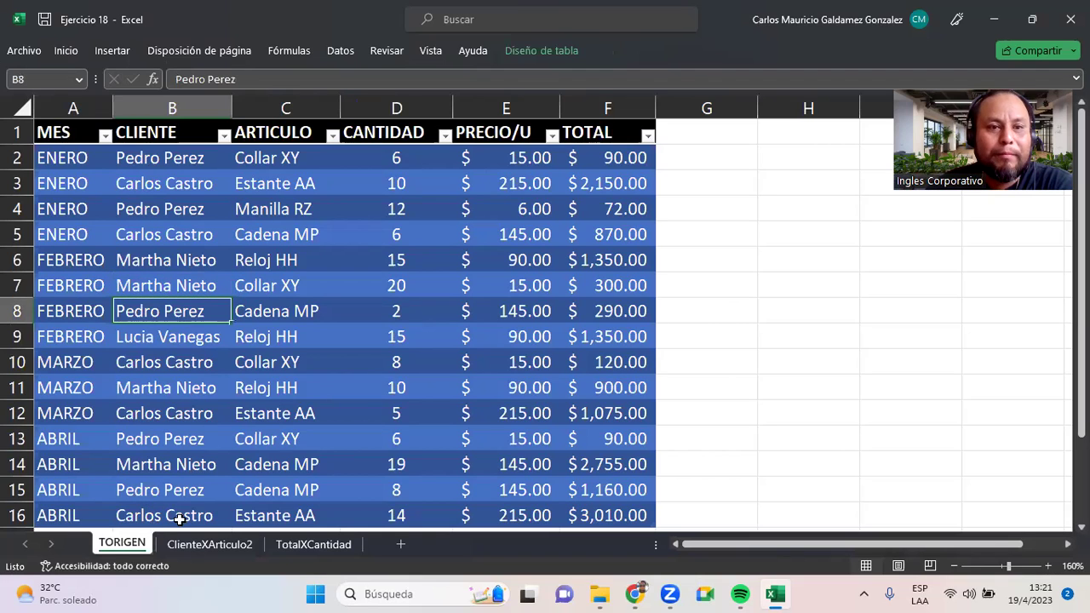
left_click(183, 158)
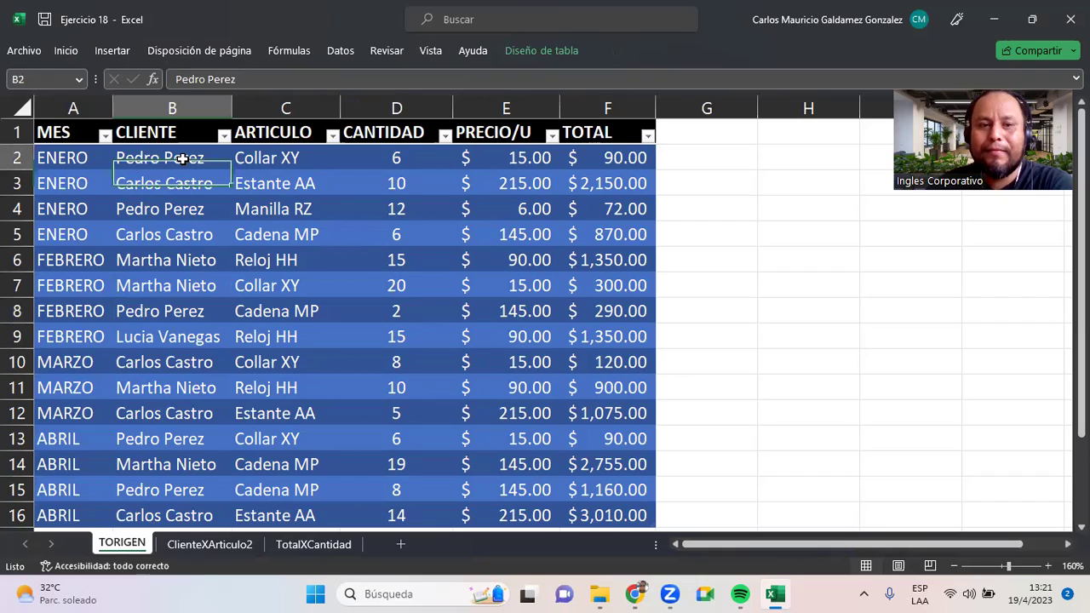
left_click(202, 212)
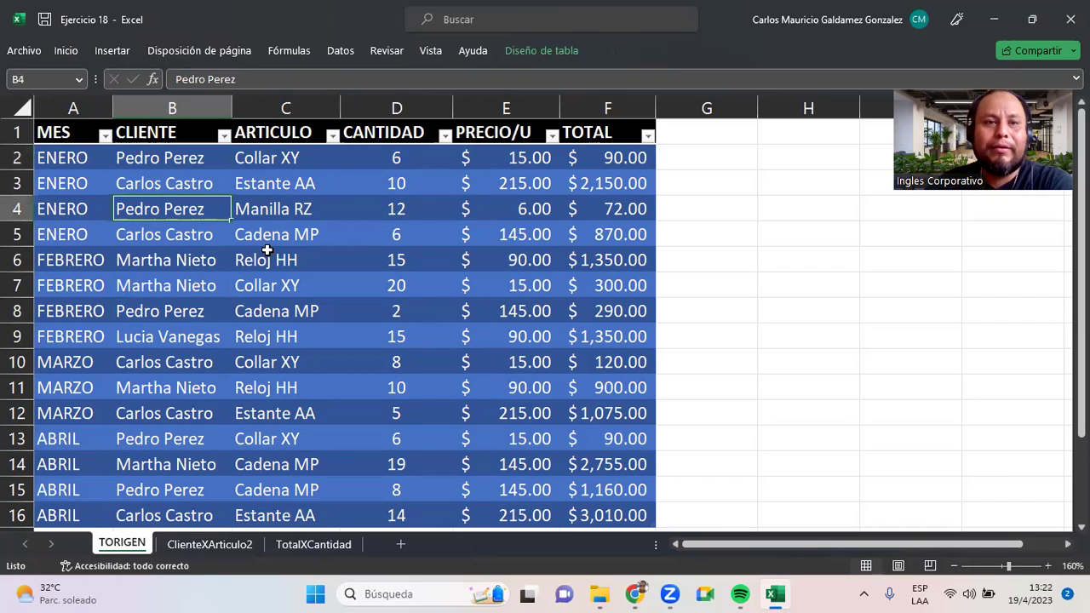
left_click(210, 160)
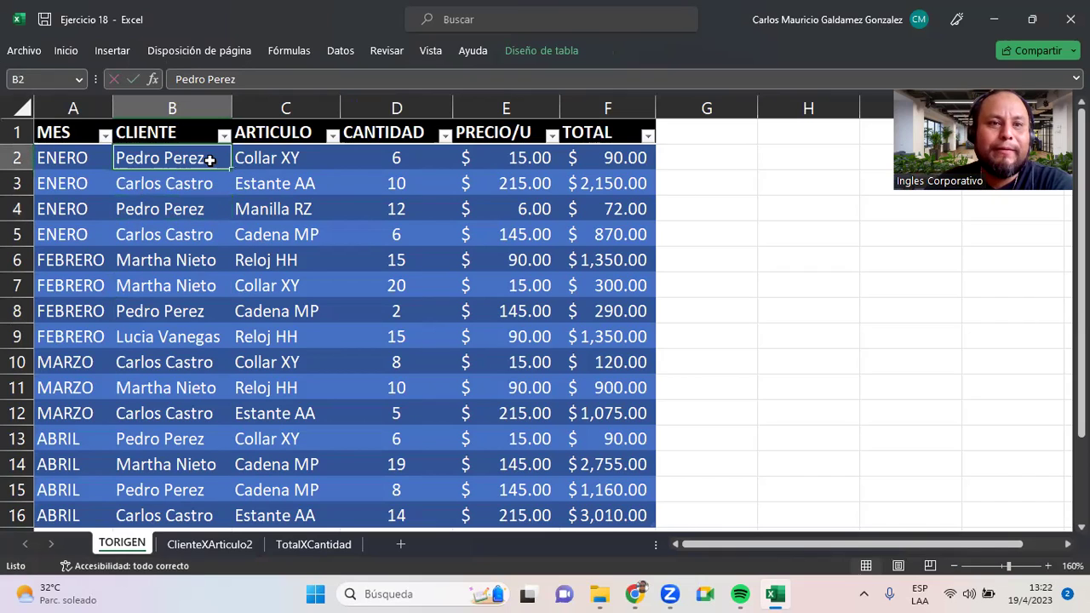
key("F2")
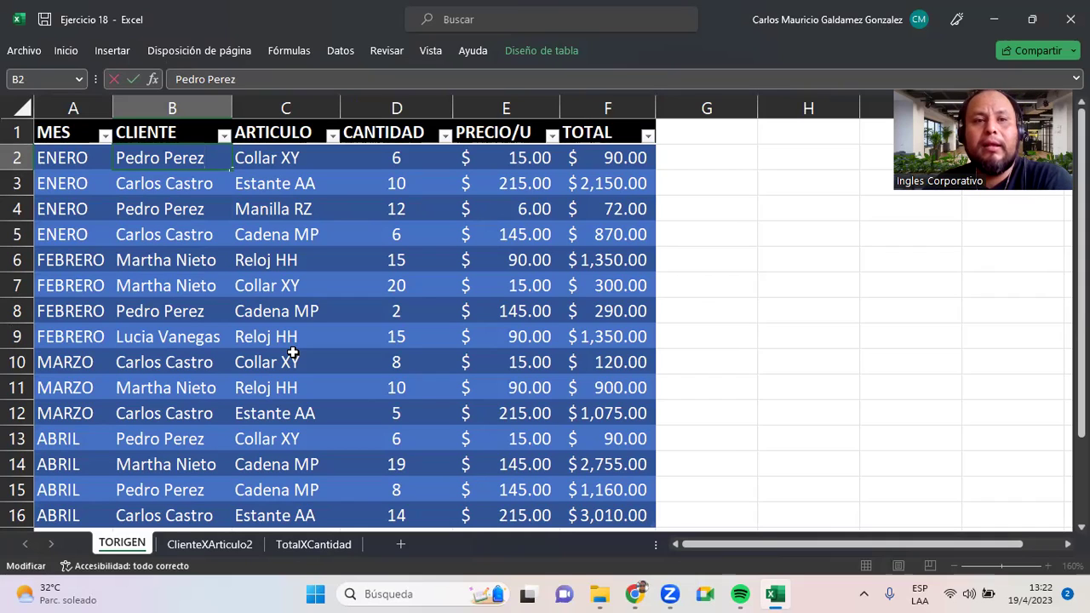
key("Return")
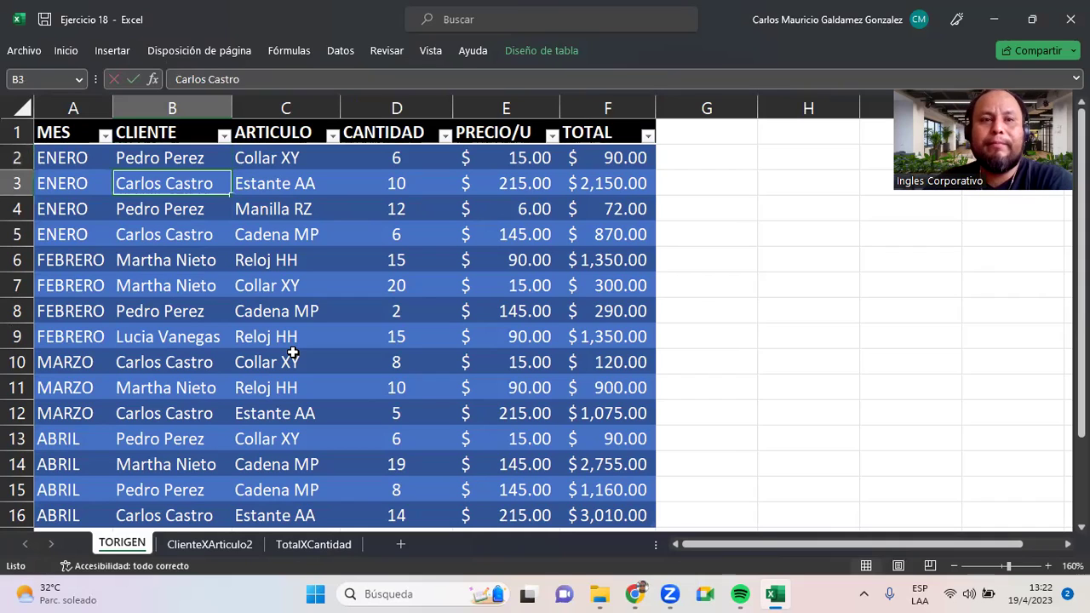
- Compare the duplicate client rows on the ClienteXArticulo2 sheet and refresh its pivot table with the corrected source data
left_click(206, 548)
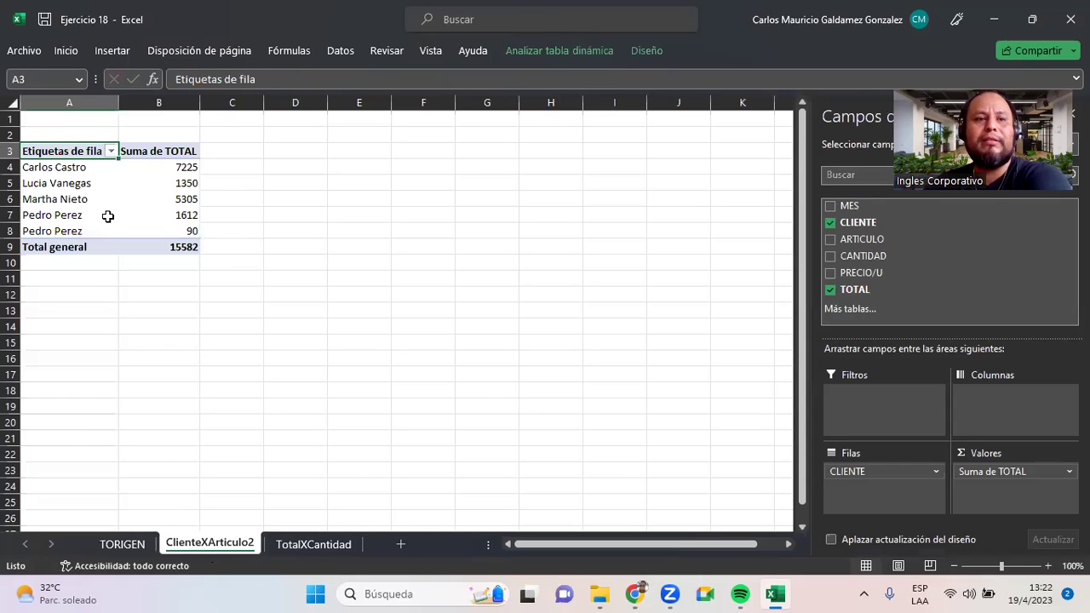
left_click(69, 219)
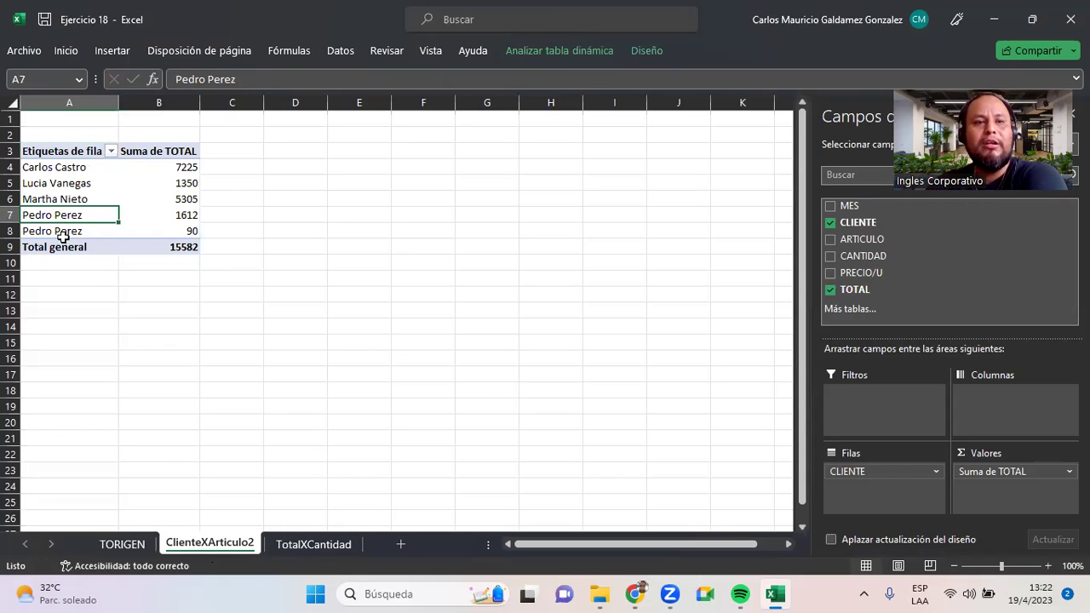
left_click(60, 231)
left_click(62, 211)
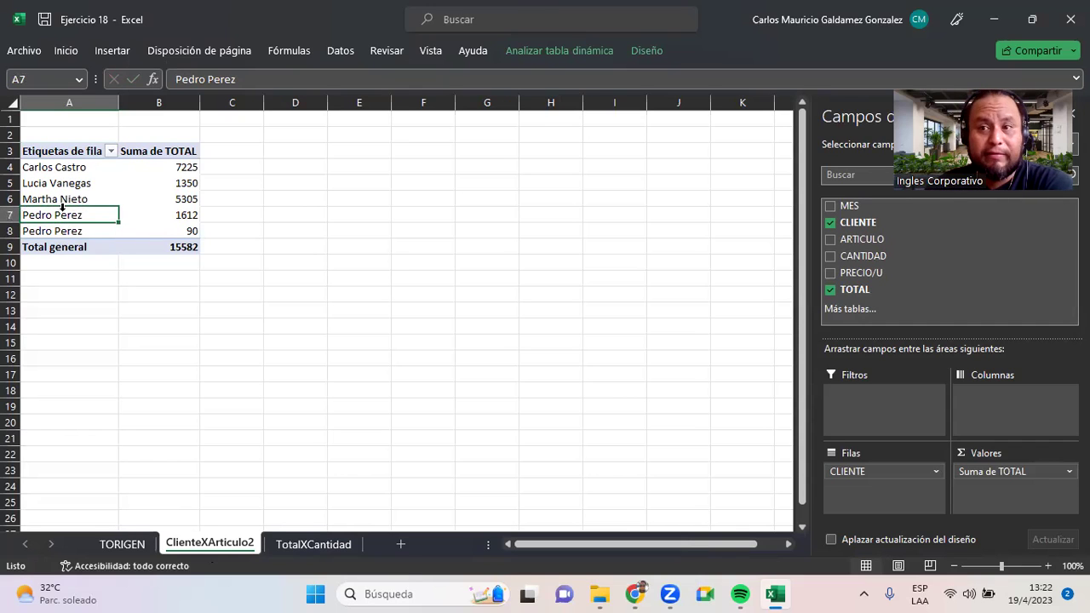
left_click(115, 542)
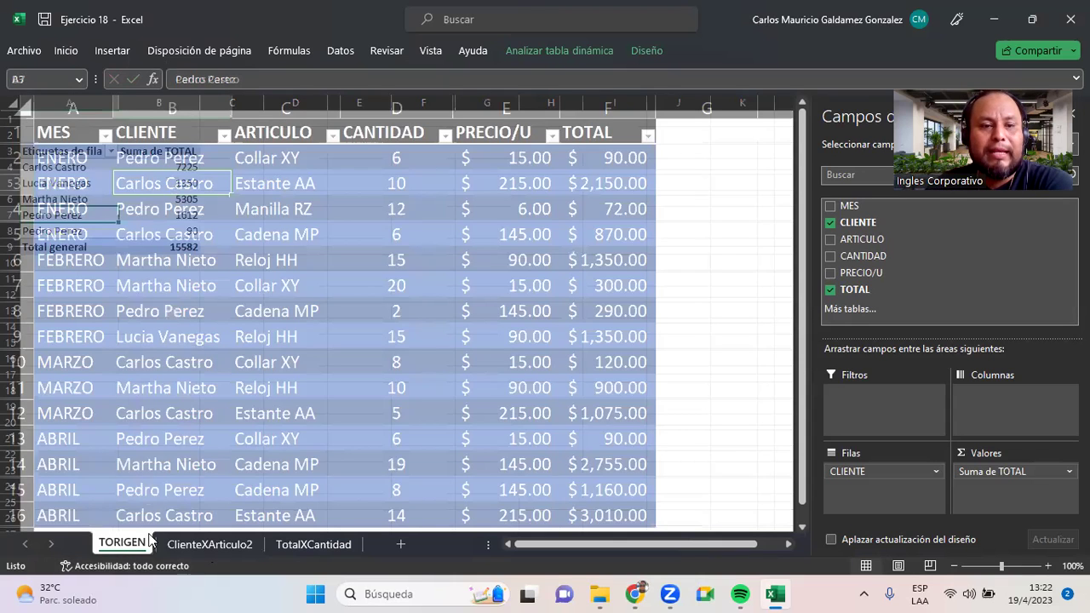
left_click(205, 544)
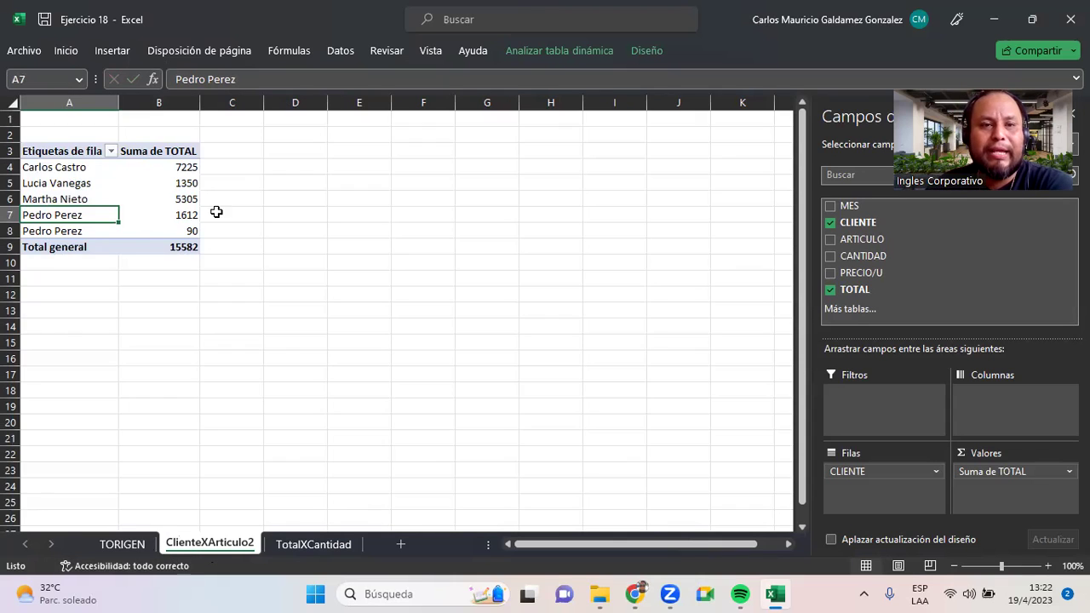
left_click(536, 53)
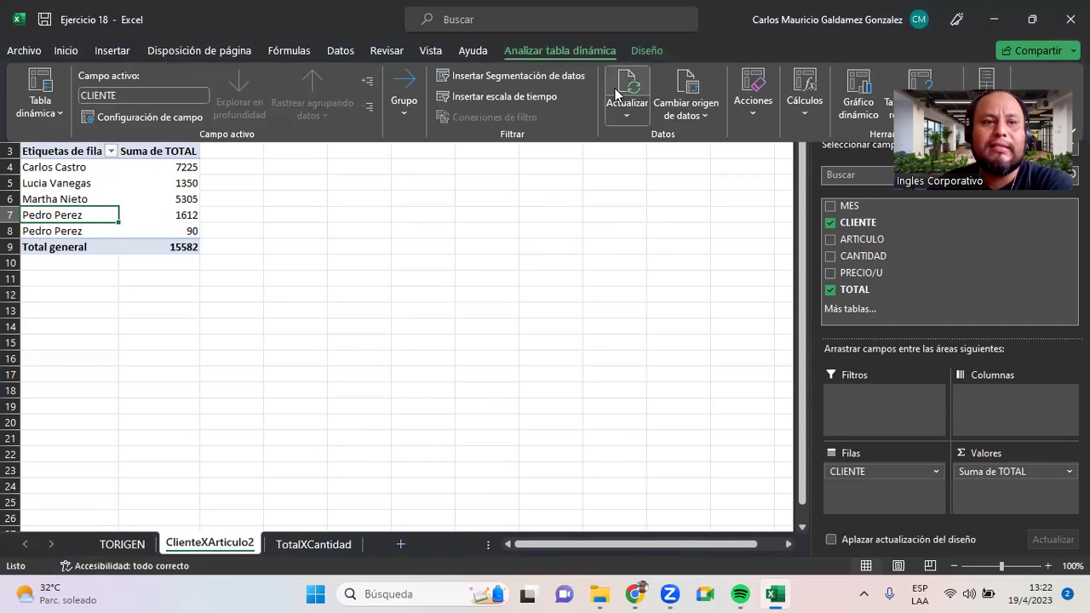
left_click(618, 90)
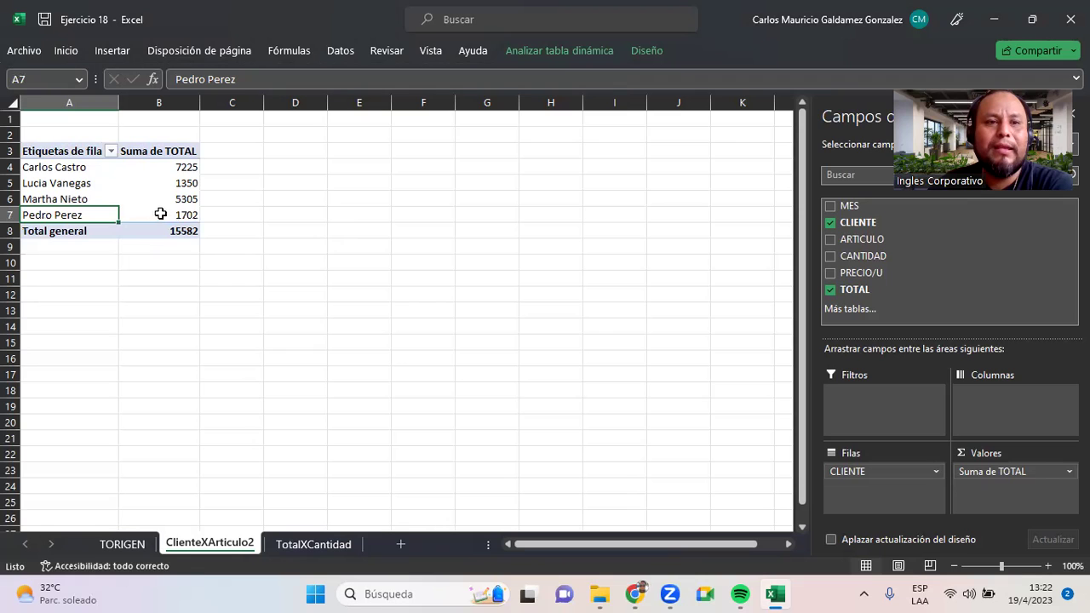
left_click(186, 214)
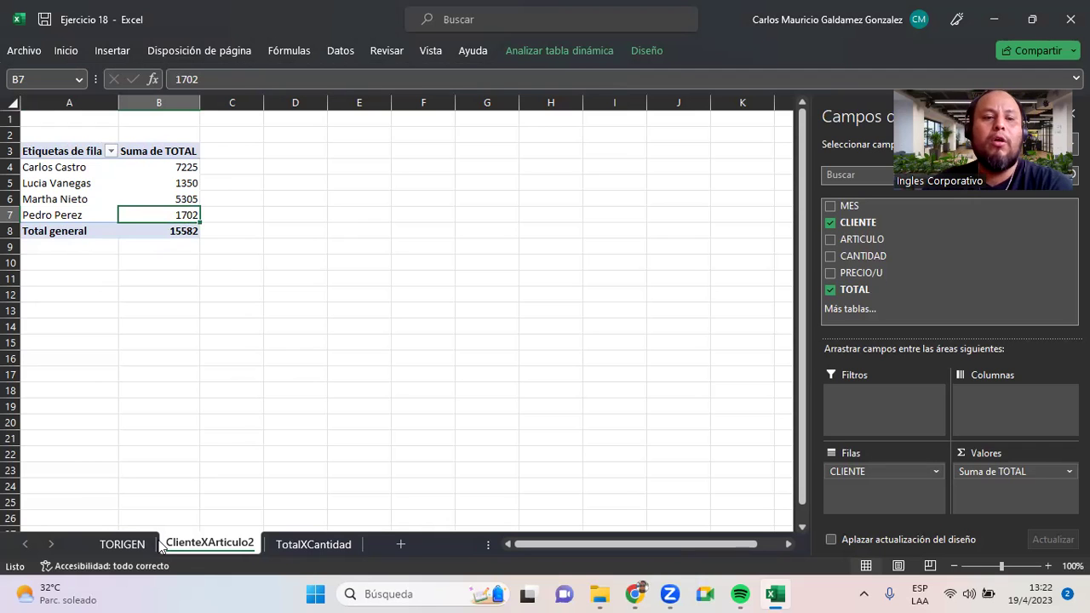
- Revisit the TORIGEN source table and refresh the ClienteXArticulo2 pivot table once more
left_click(123, 545)
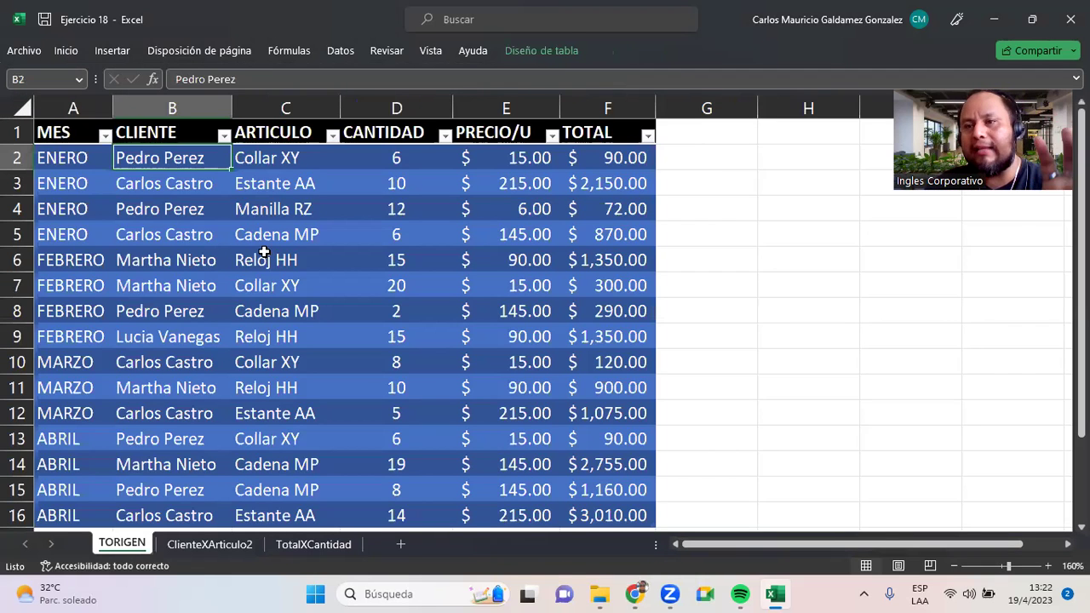
left_click(195, 545)
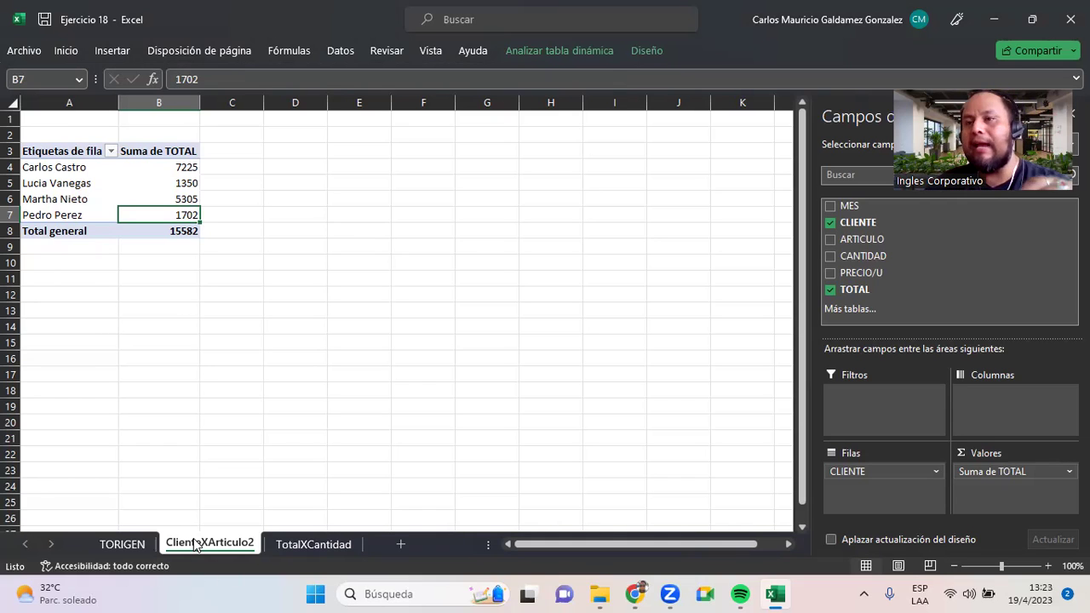
left_click(86, 184)
left_click(529, 55)
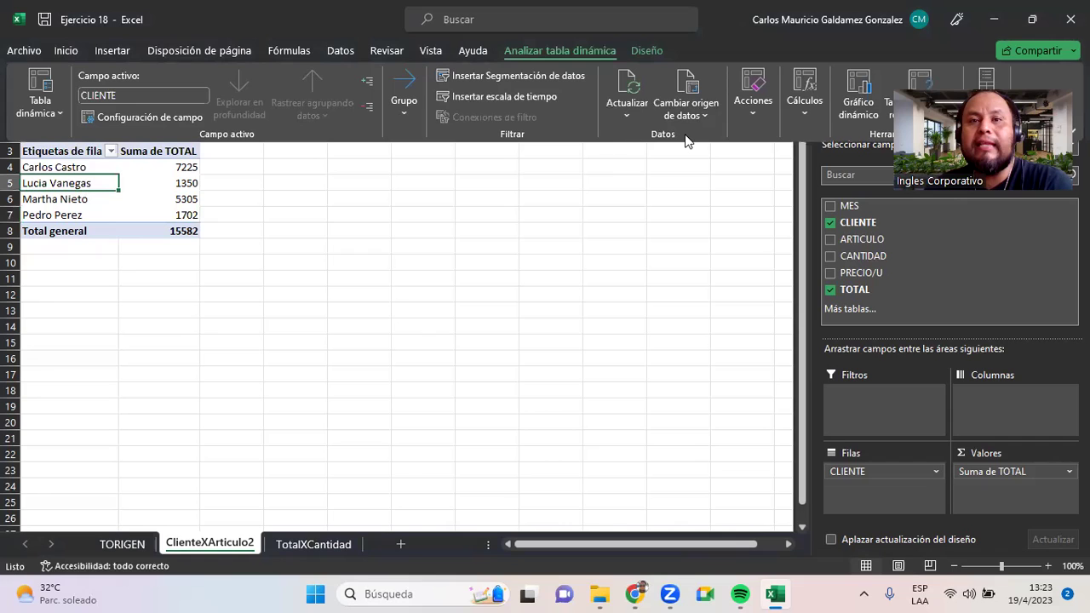
left_click(630, 79)
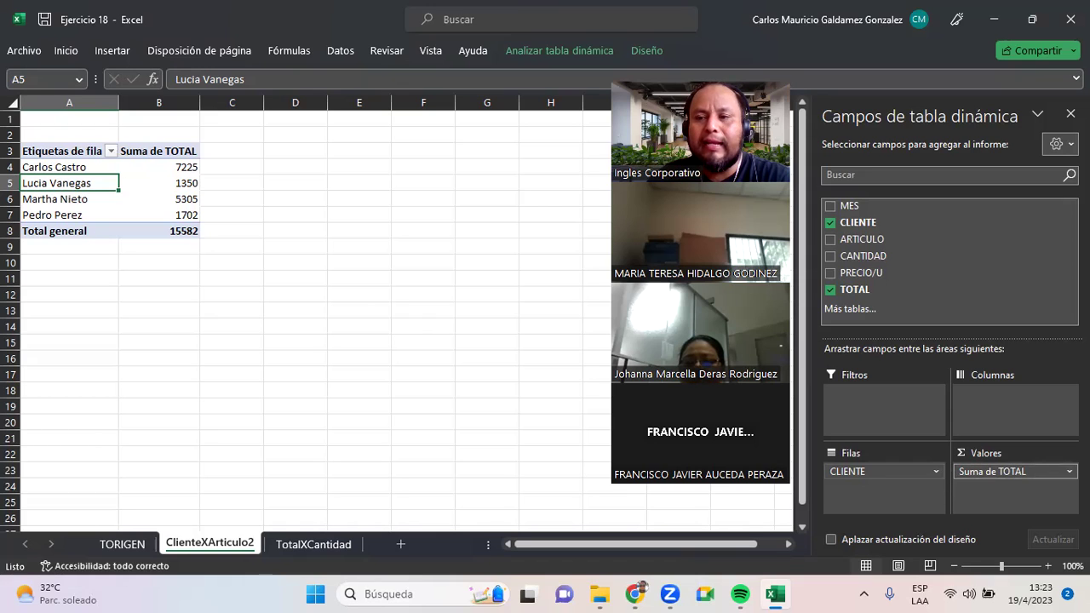
- Change the pivot table's TOTAL value field to summarize by count, named Cuenta de TOTAL, and select the clients' values
left_click(1068, 472)
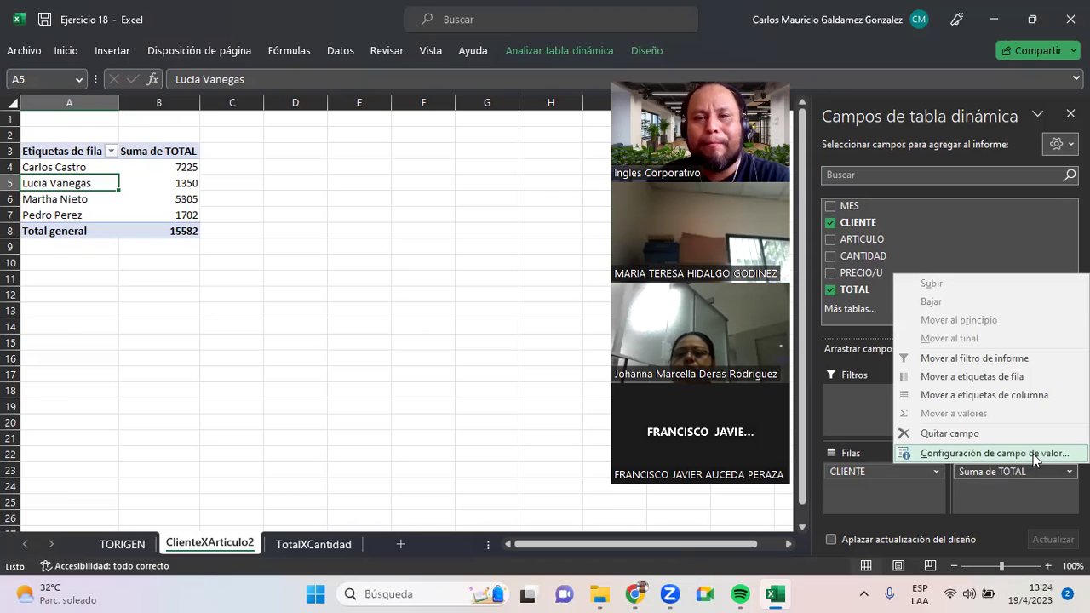
left_click(974, 456)
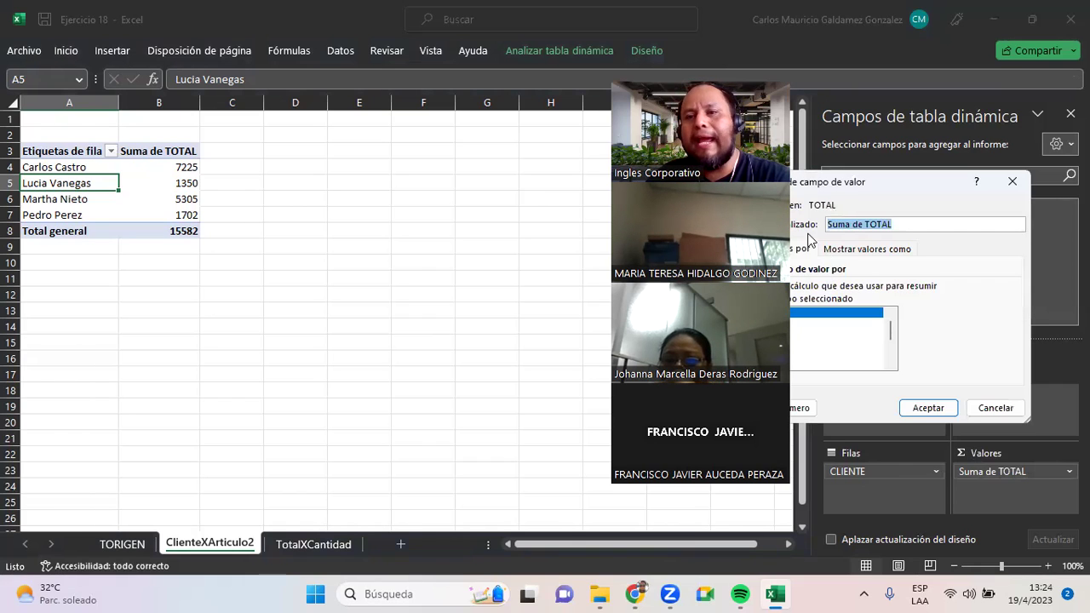
left_click(866, 225)
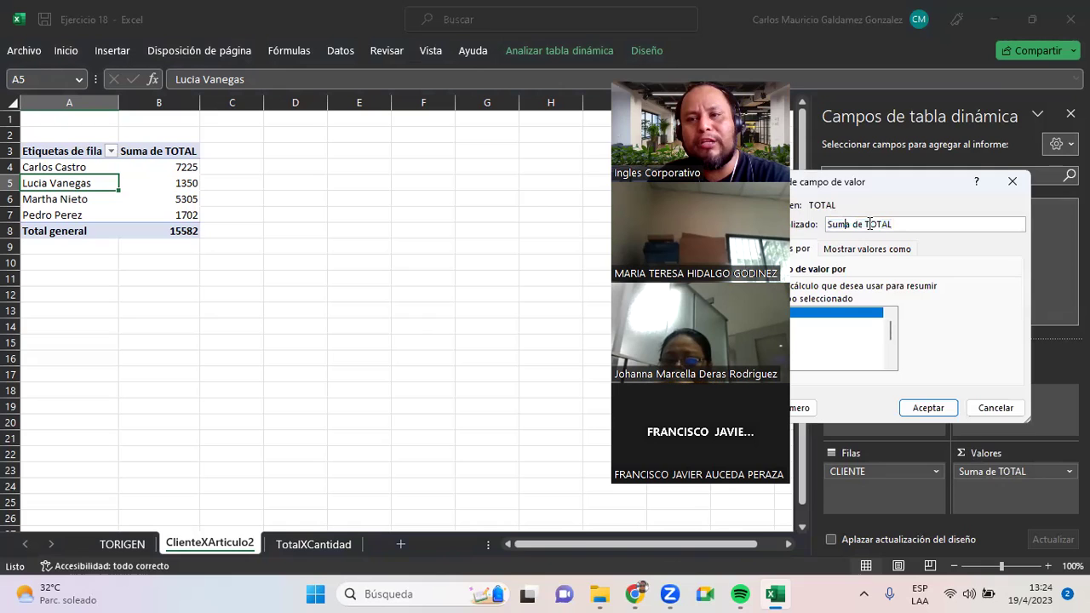
left_click_drag(826, 224, 863, 224)
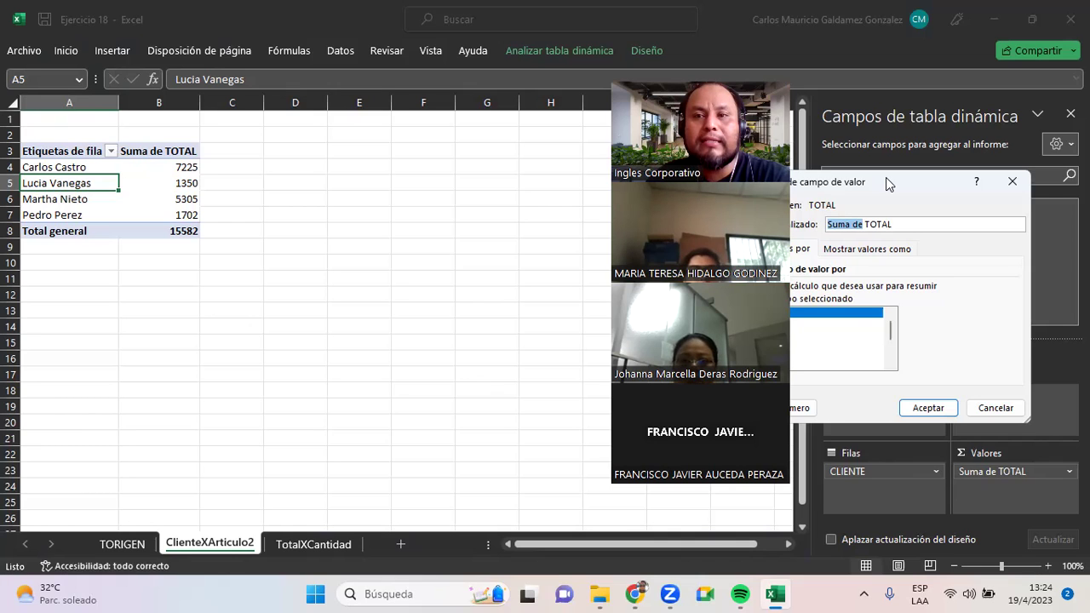
left_click_drag(885, 177, 906, 204)
left_click(790, 350)
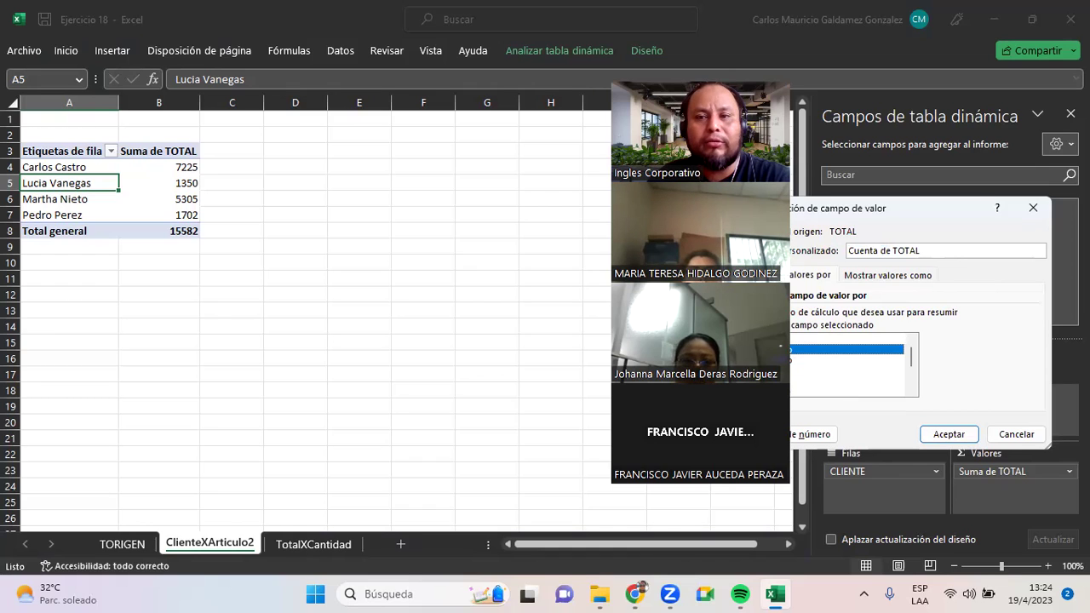
left_click(788, 359)
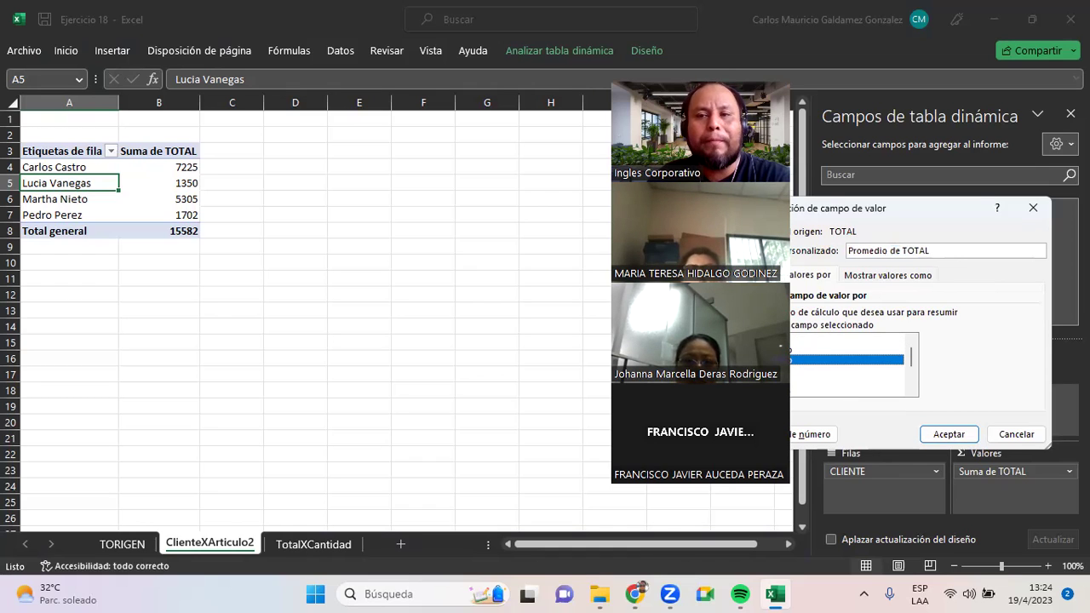
left_click(788, 349)
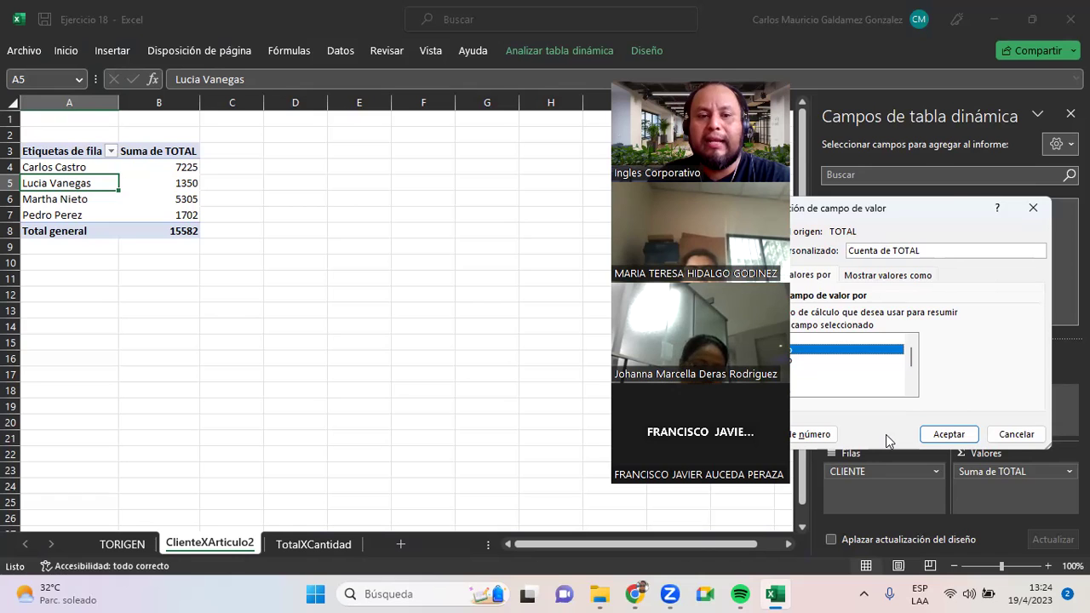
left_click(937, 438)
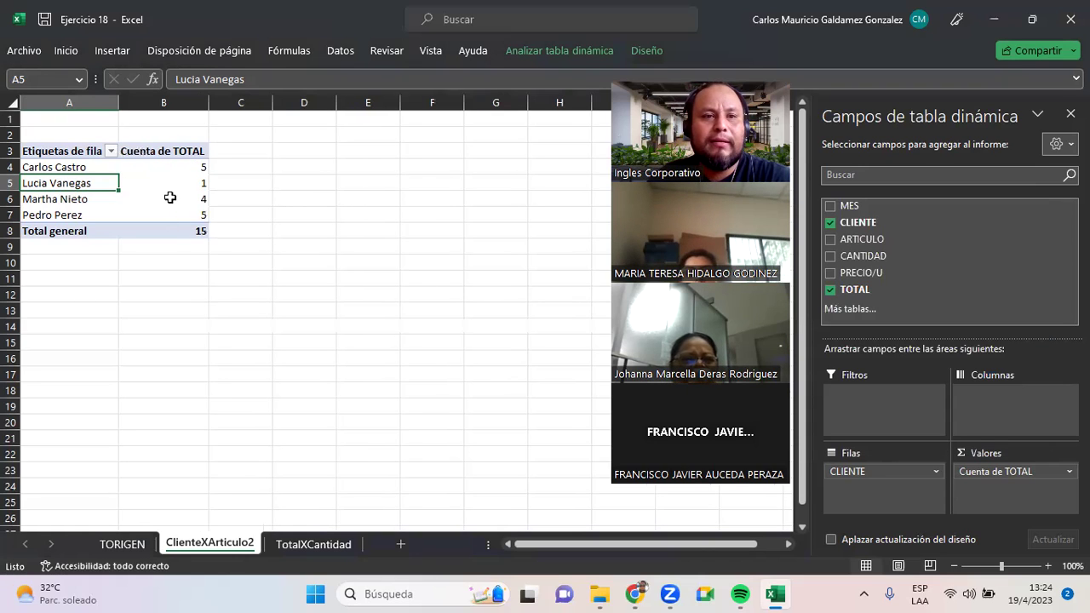
left_click_drag(171, 167, 171, 213)
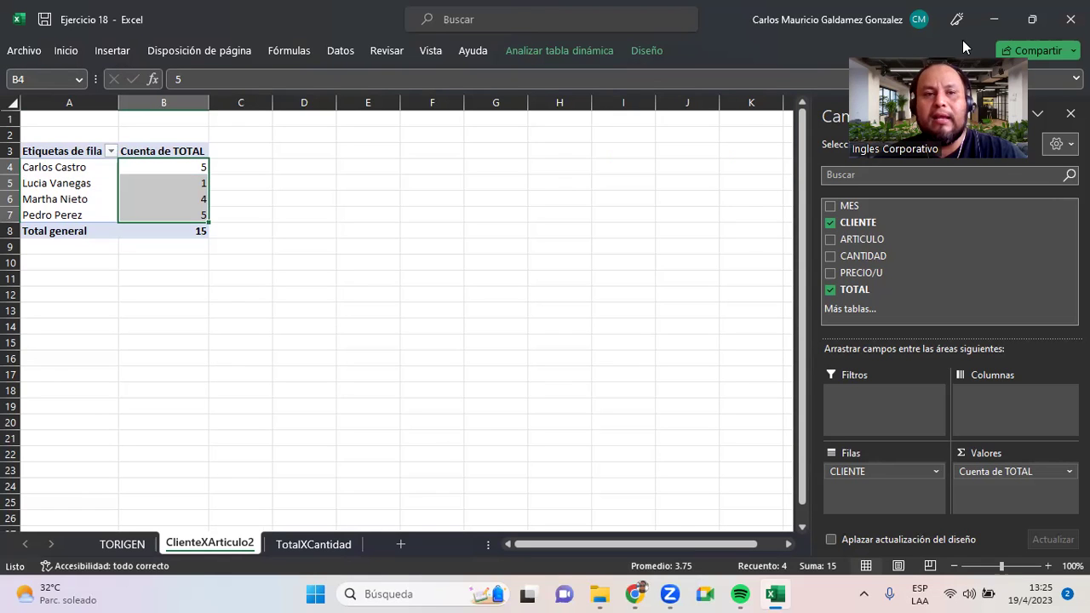
- Insert a new table column to the left of CLIENTE in the TORIGEN table
left_click(121, 548)
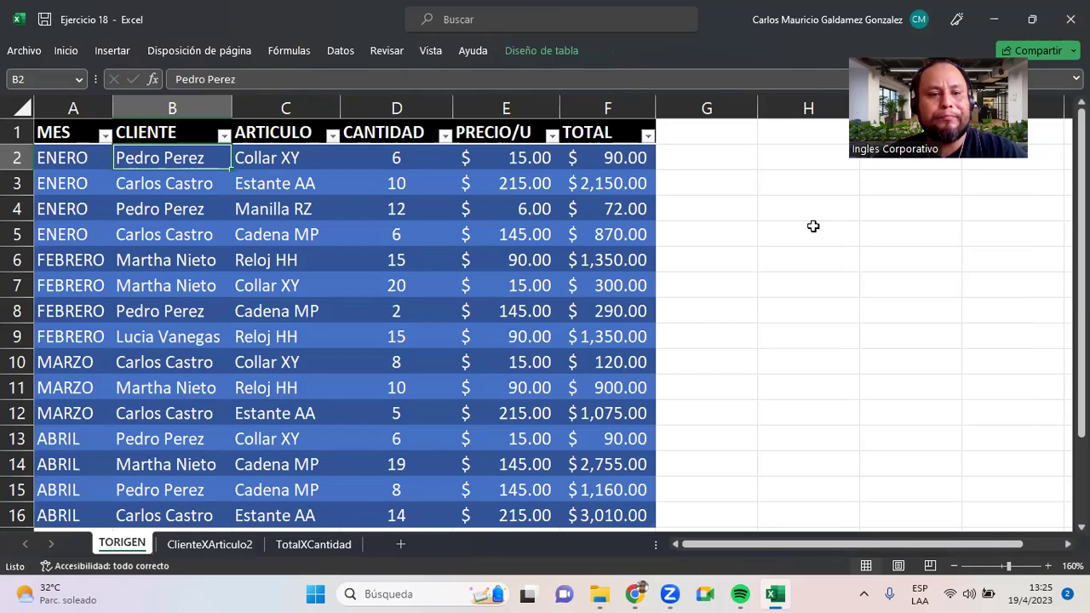
left_click(209, 544)
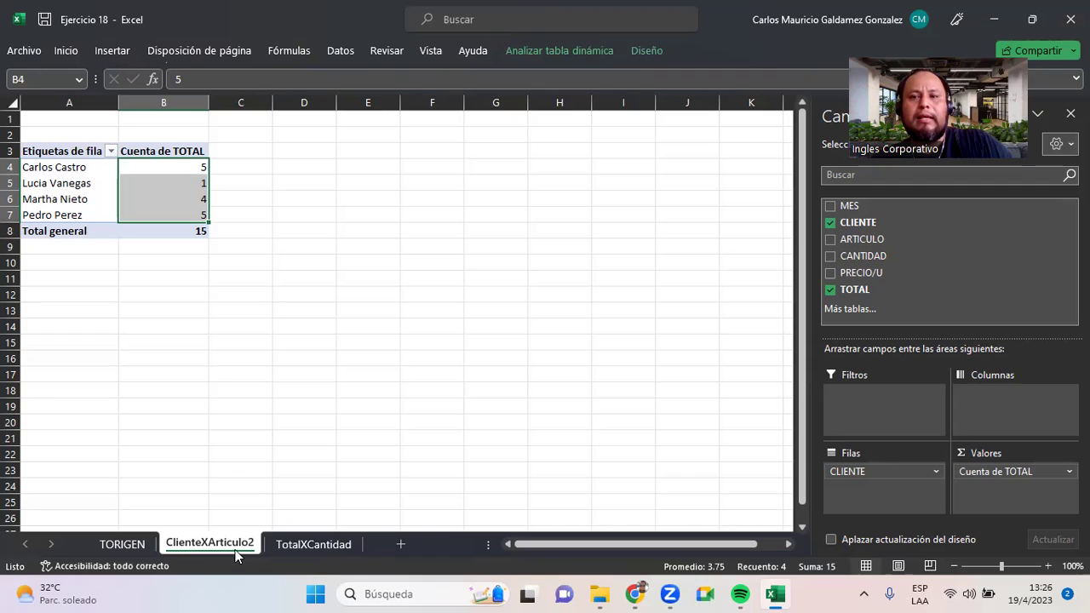
left_click(134, 544)
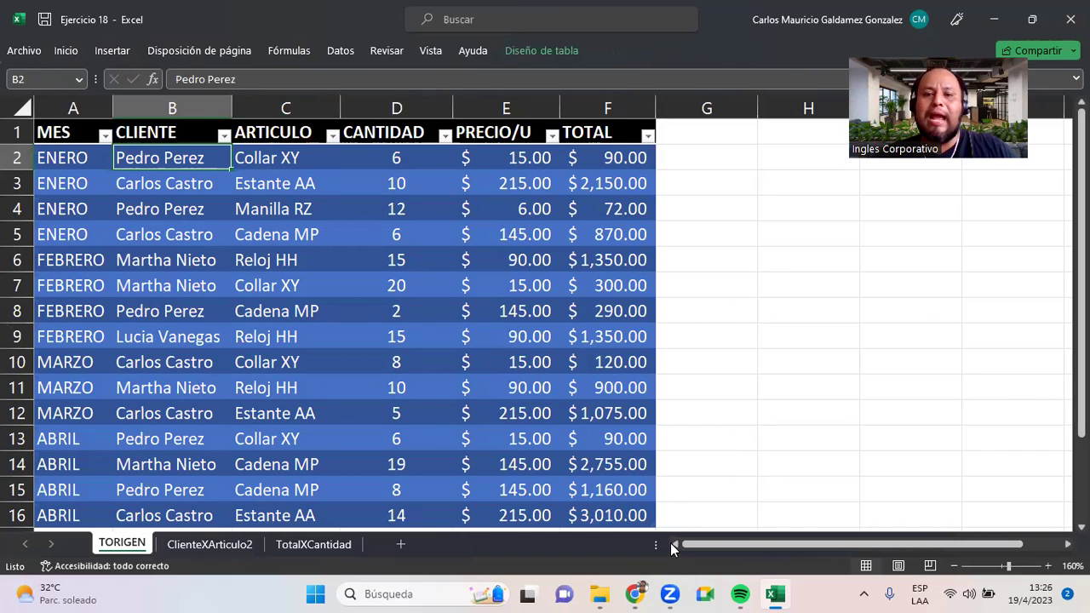
left_click(149, 137)
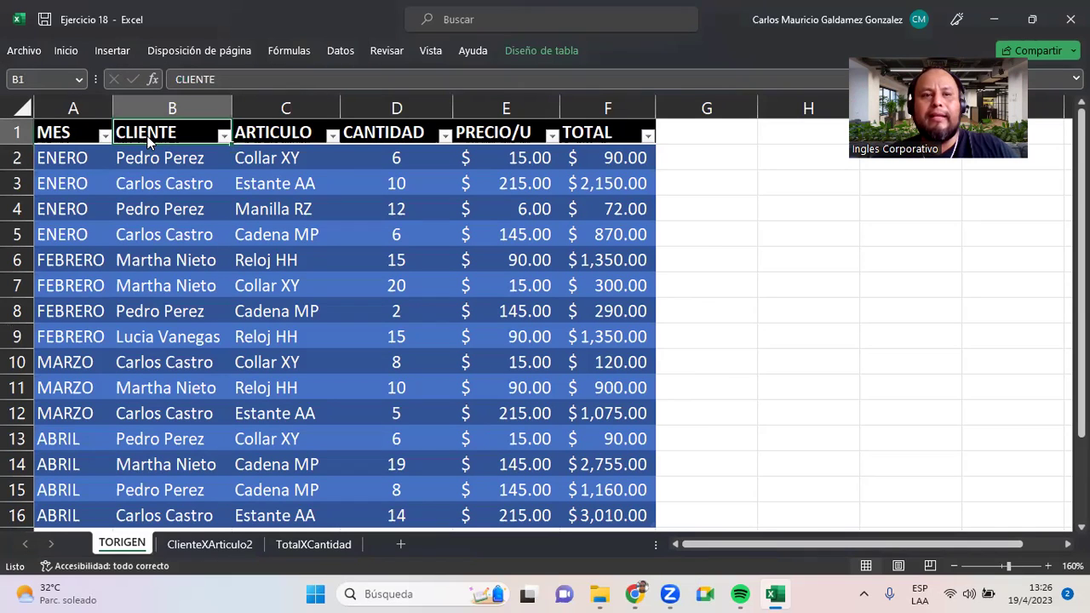
right_click(151, 142)
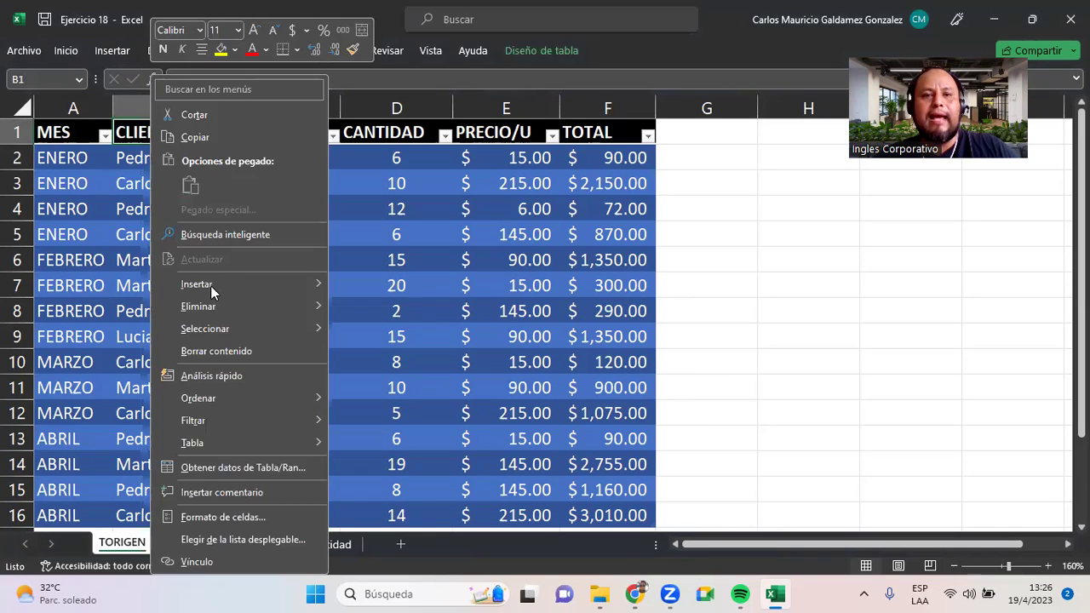
mouse_move(211, 285)
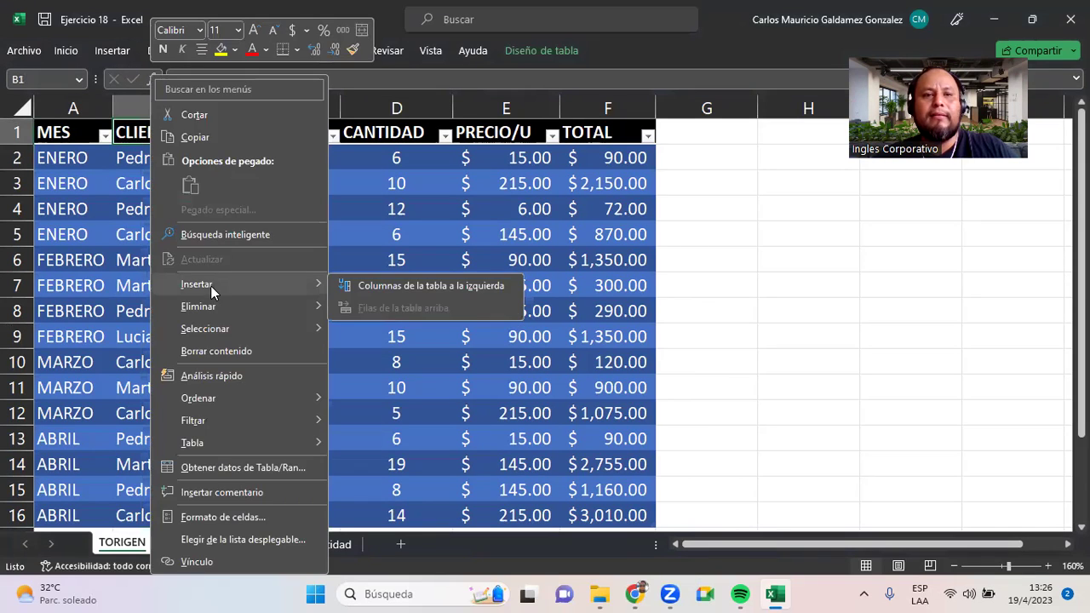
left_click(385, 289)
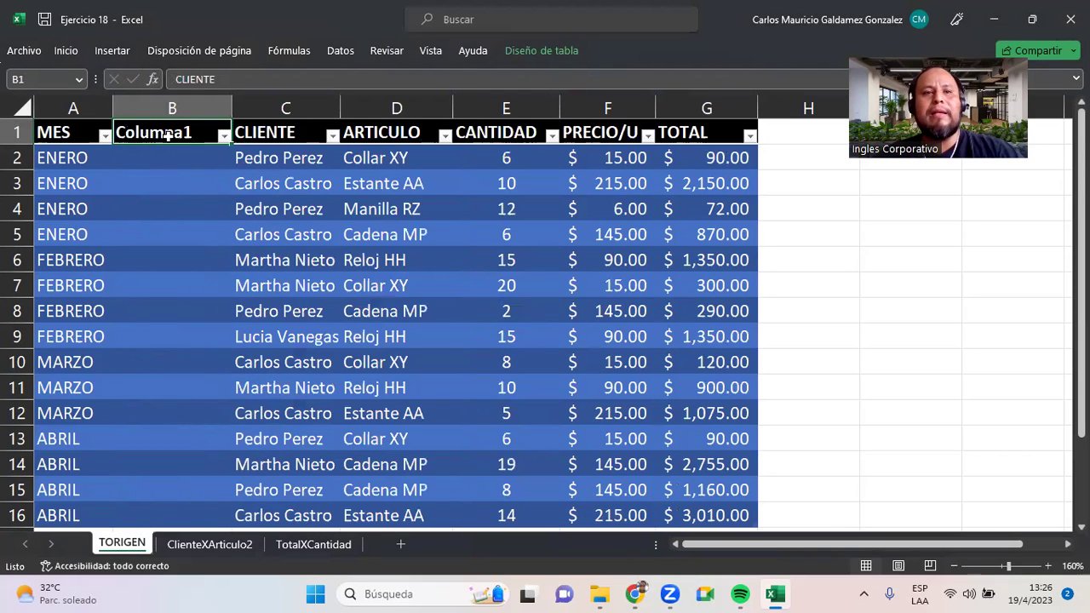
- Name the new column between MES and CLIENTE in the source table N° FACTURA
type("N")
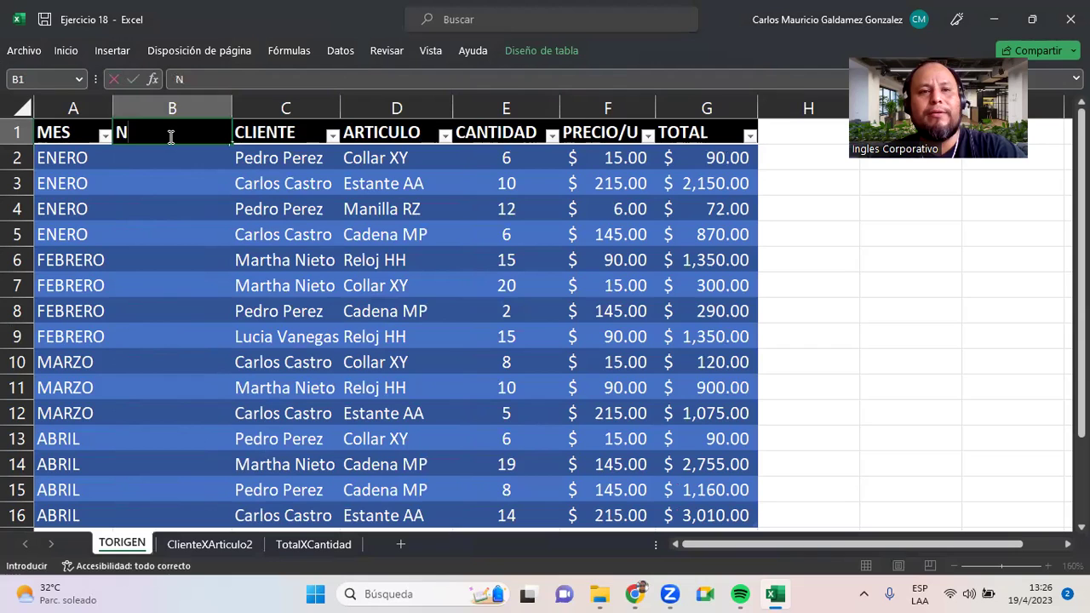
type("° FACTURA")
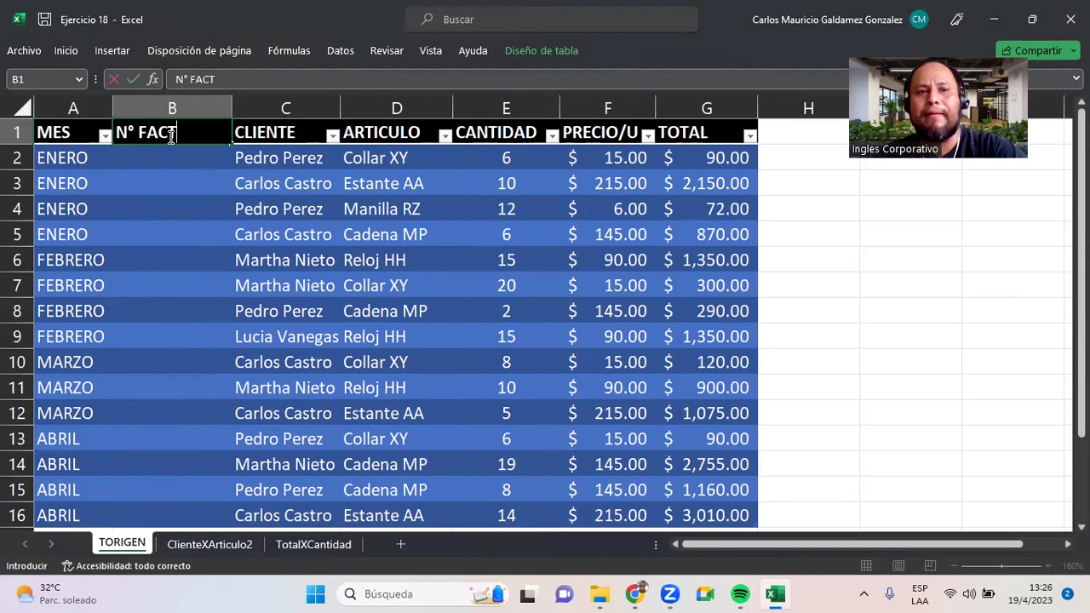
key("Return")
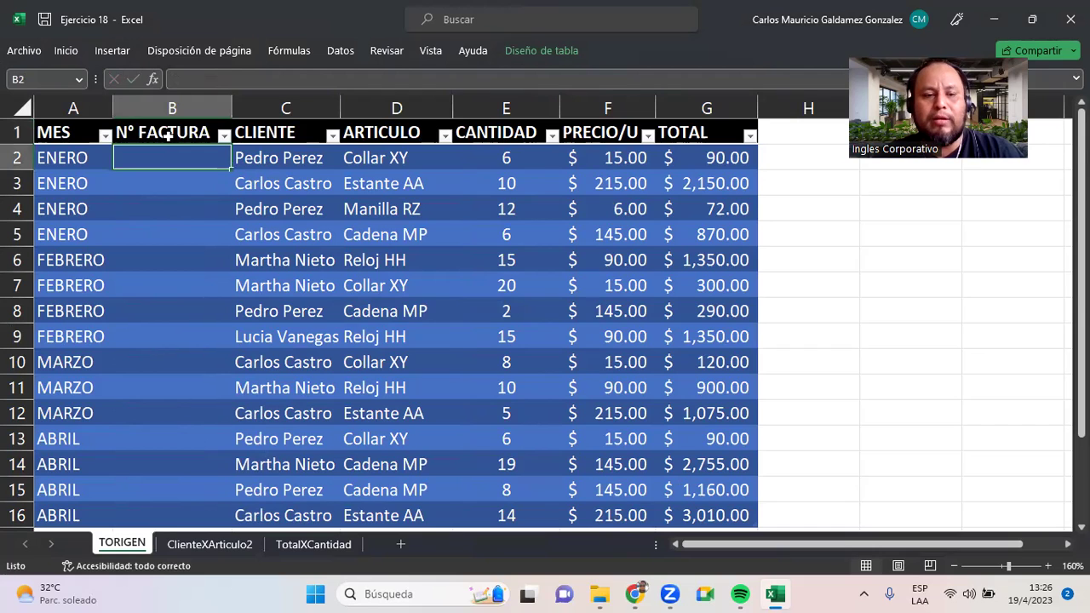
- Enter the first invoice number in B2 and fill it down to B16 as a consecutive series
type("1")
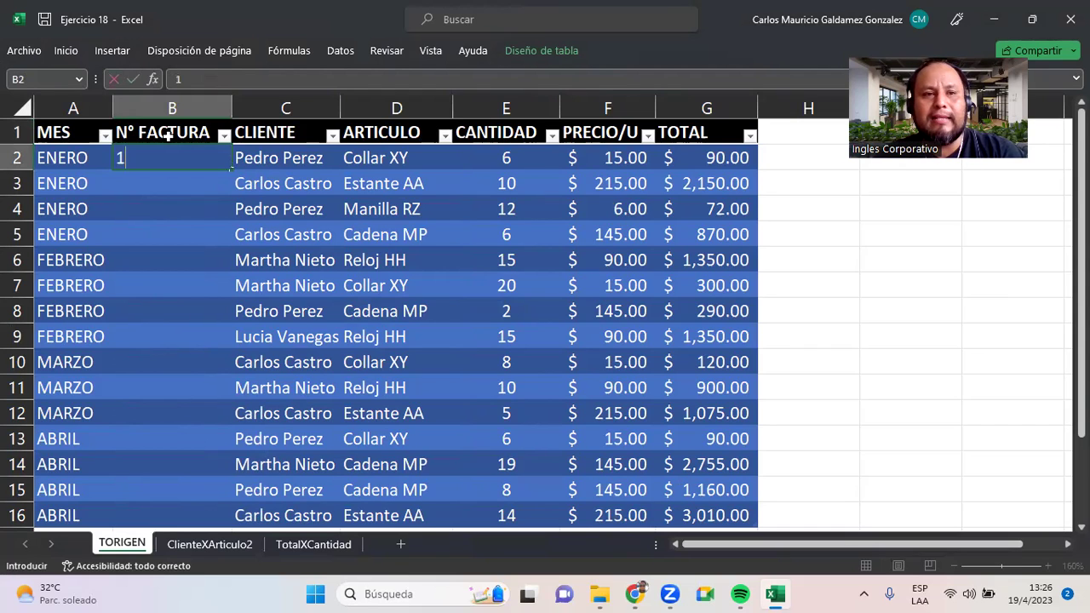
type("0014501")
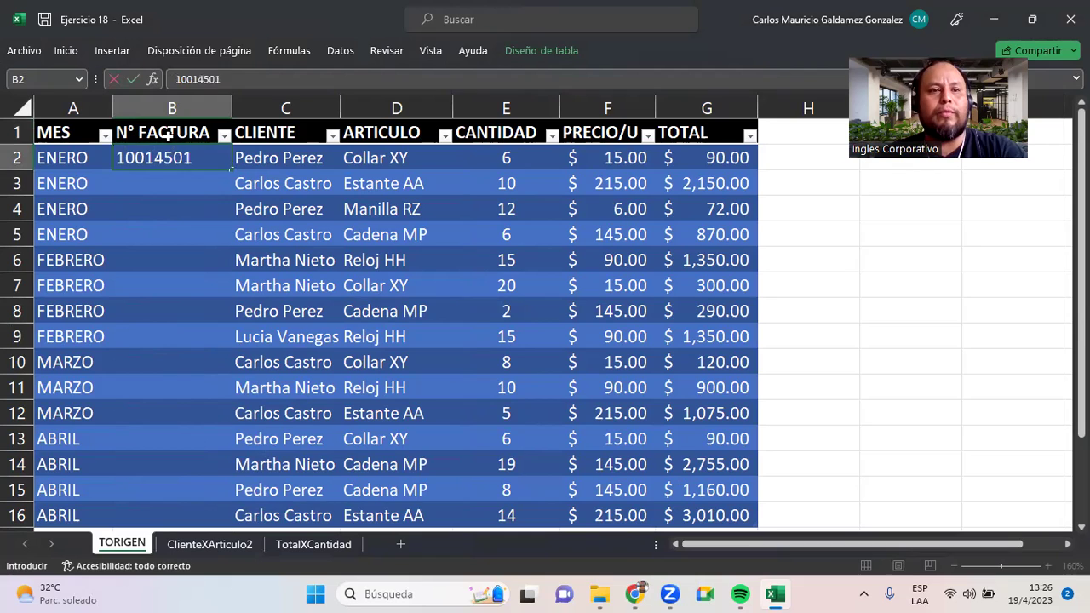
key("Return")
left_click(205, 166)
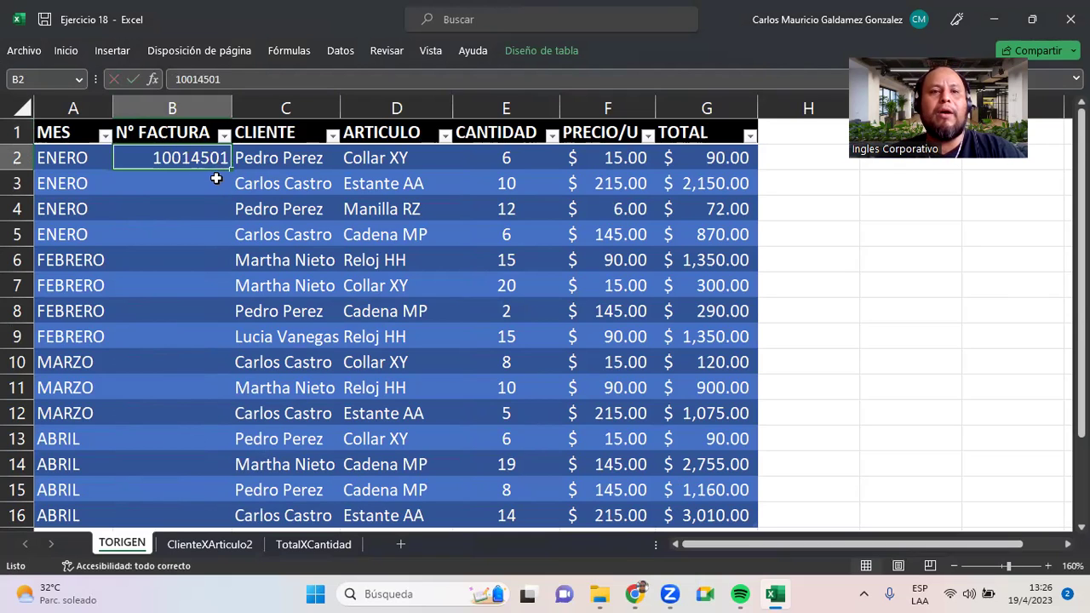
left_click_drag(228, 170, 193, 517)
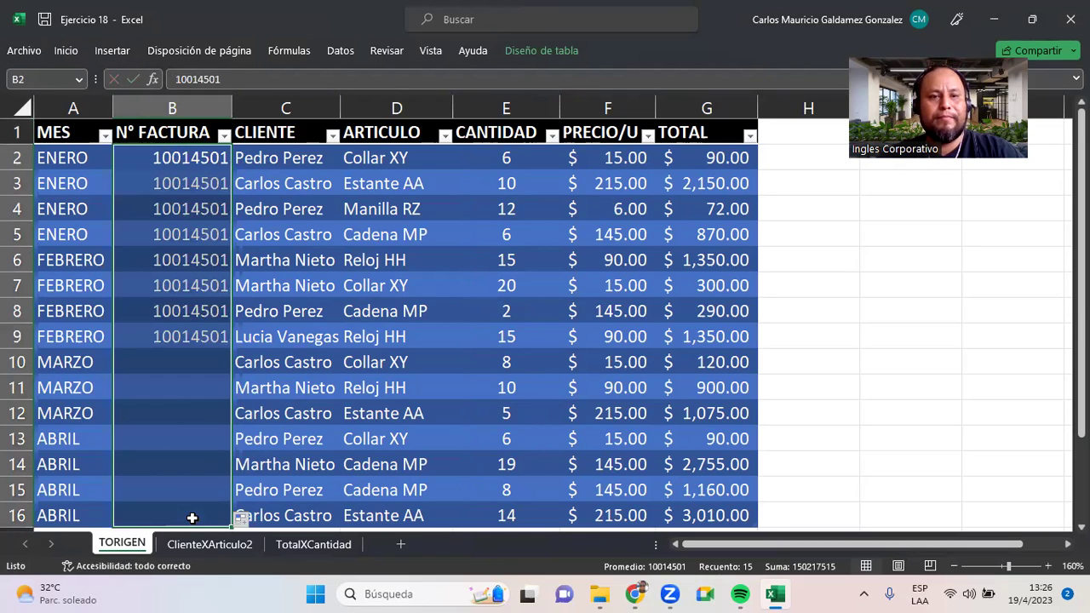
left_click(243, 519)
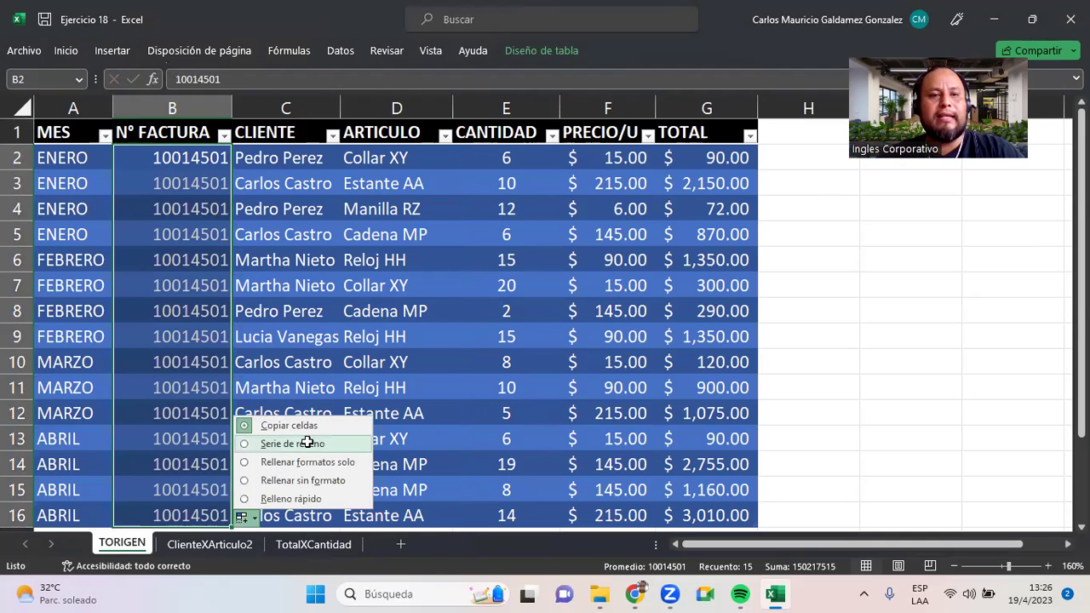
left_click(306, 446)
left_click(184, 437)
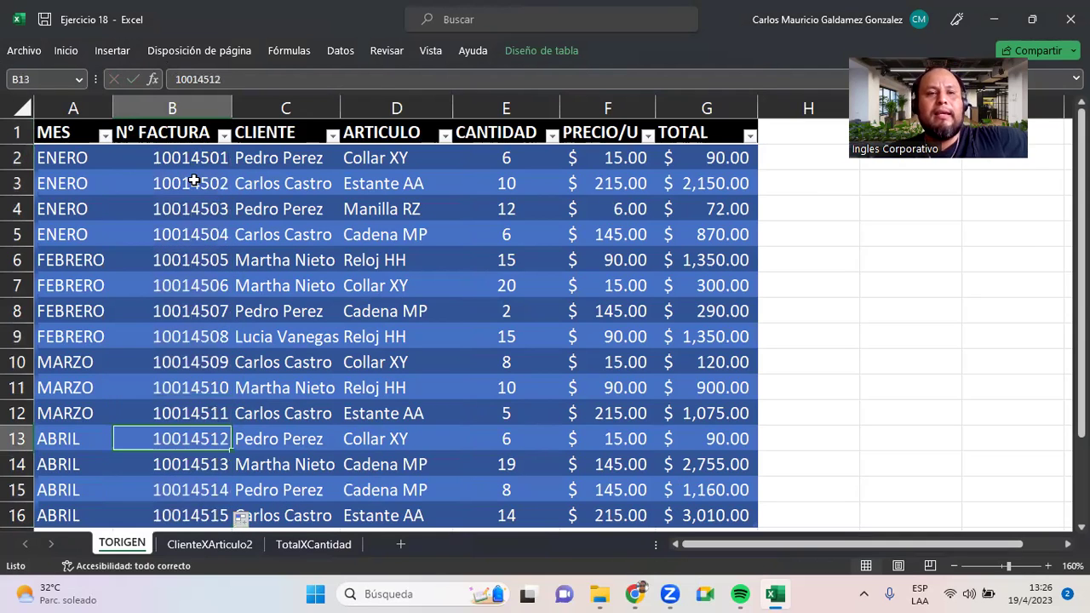
left_click(176, 154)
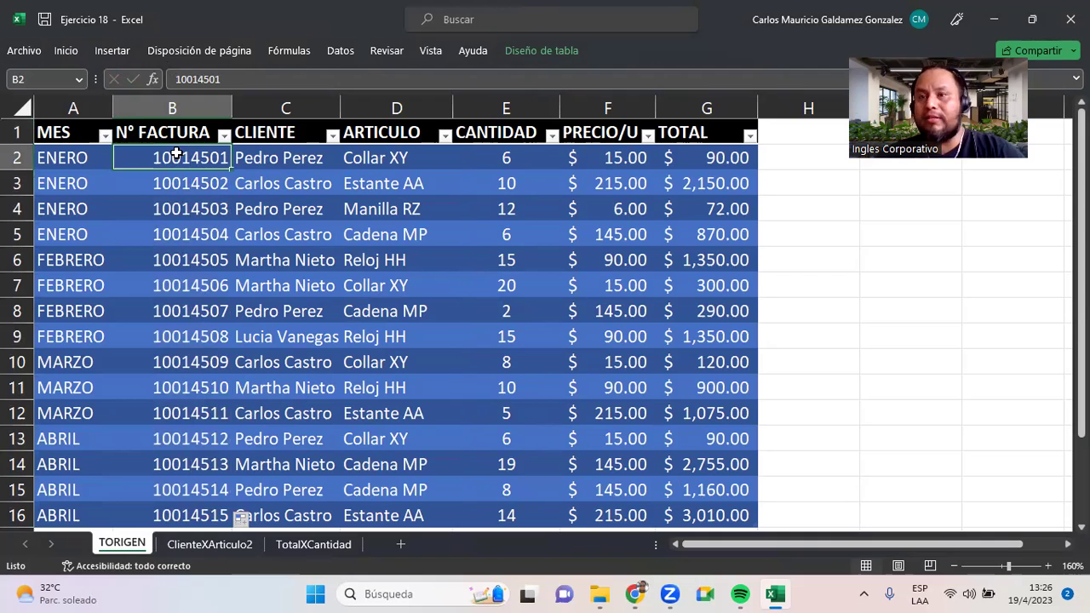
left_click(165, 514)
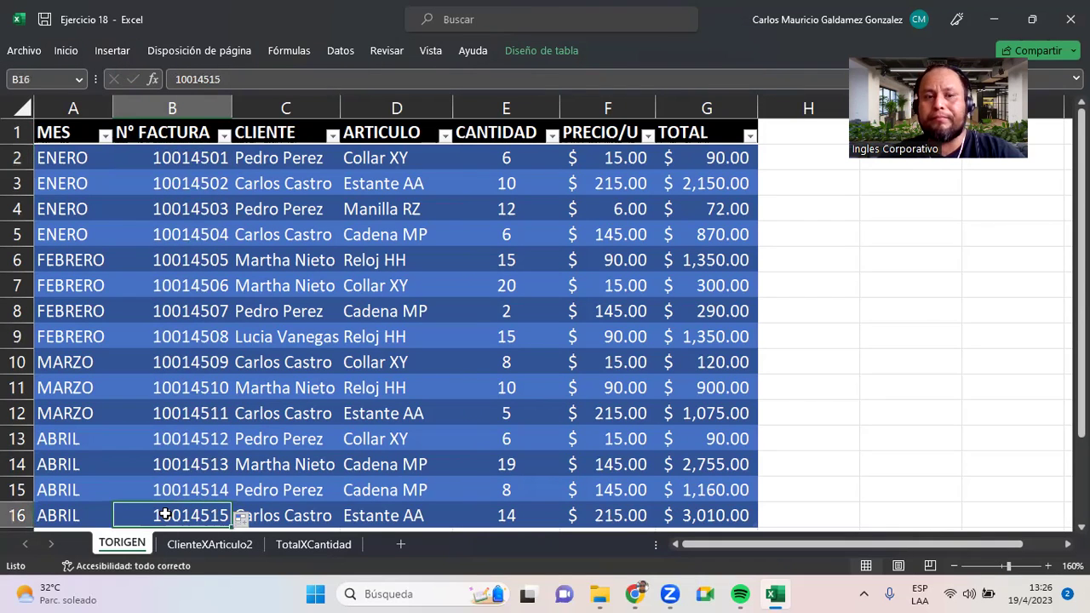
- Refresh the pivot table on the ClienteXArticulo2 sheet to bring in the N° FACTURA field
left_click(226, 549)
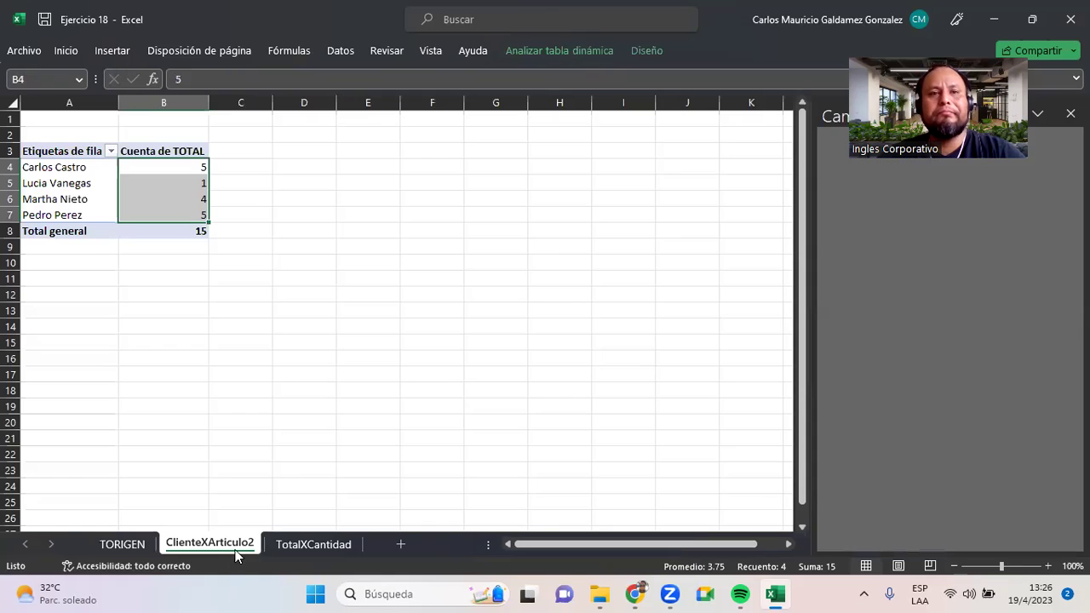
left_click(40, 183)
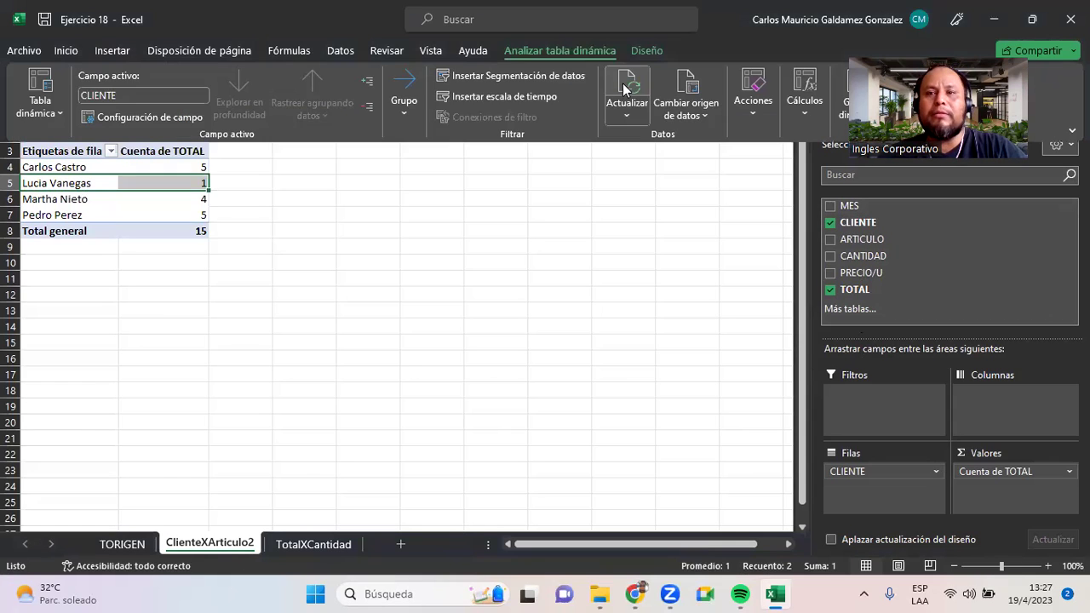
left_click(626, 90)
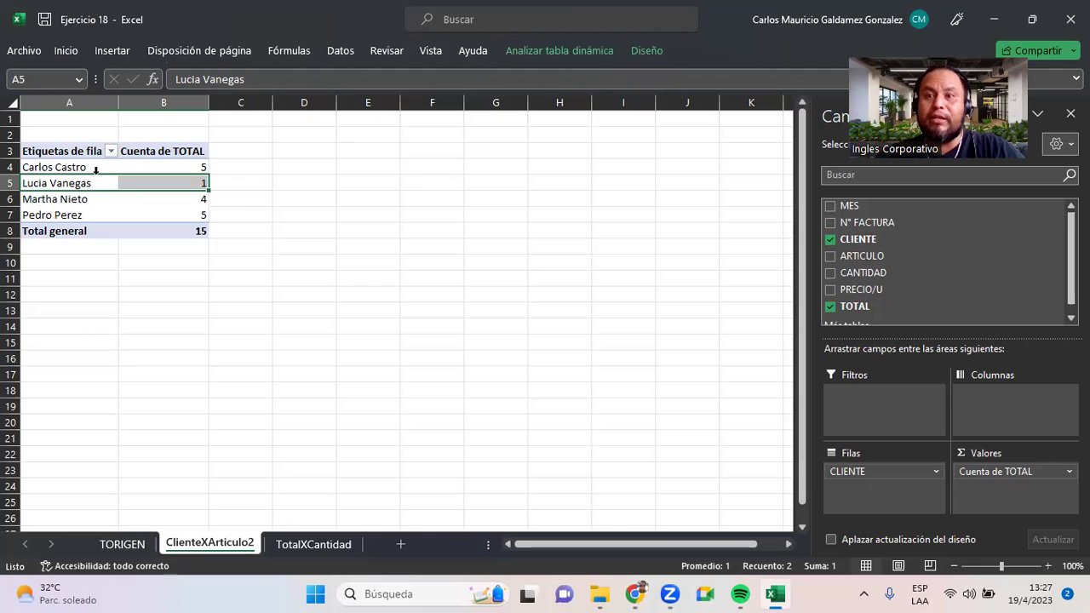
- Add the N° FACTURA field to the pivot table's rows, nested beneath CLIENTE
left_click(830, 222)
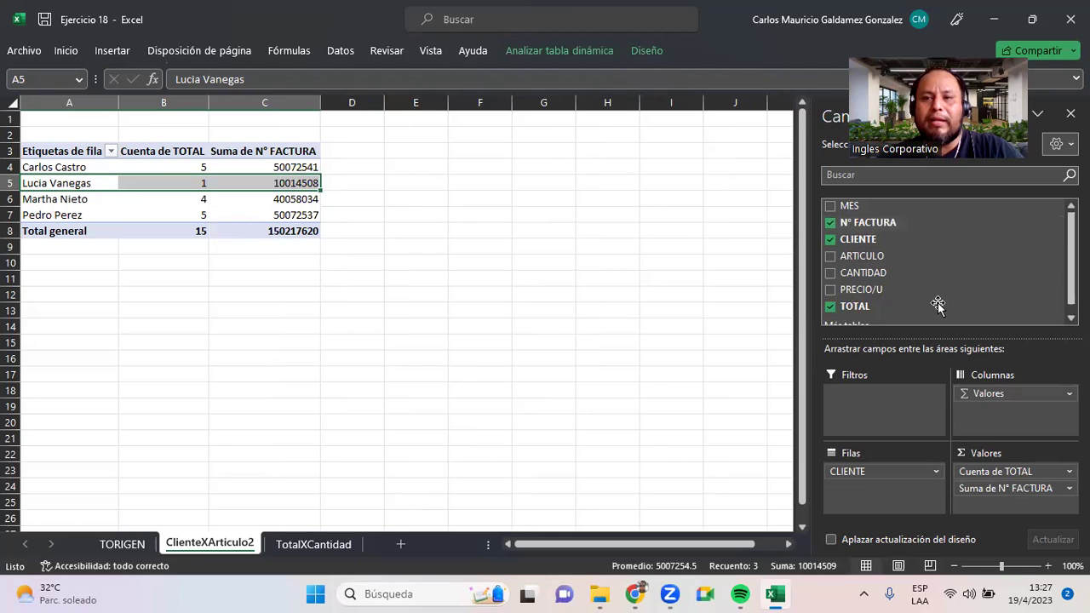
left_click(830, 222)
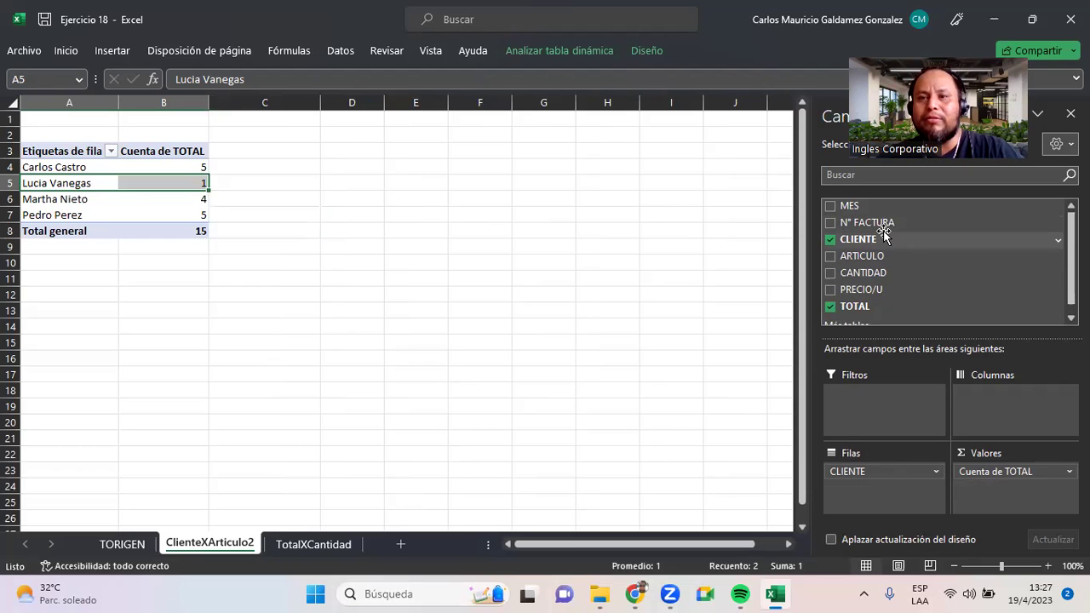
left_click_drag(874, 220, 879, 467)
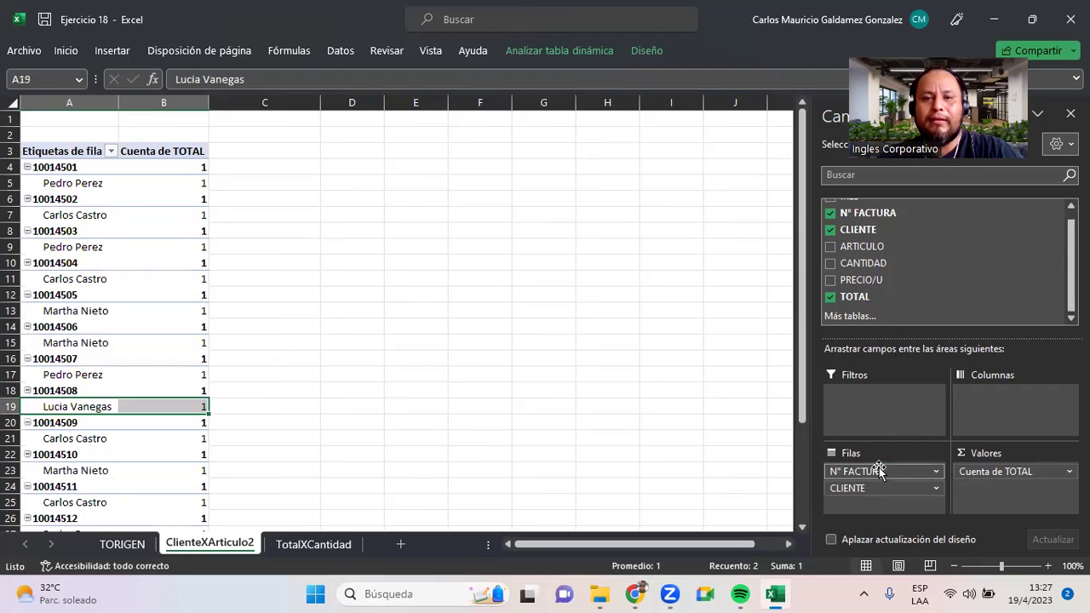
scroll(119, 317, "down", 10)
scroll(122, 316, "up", 10)
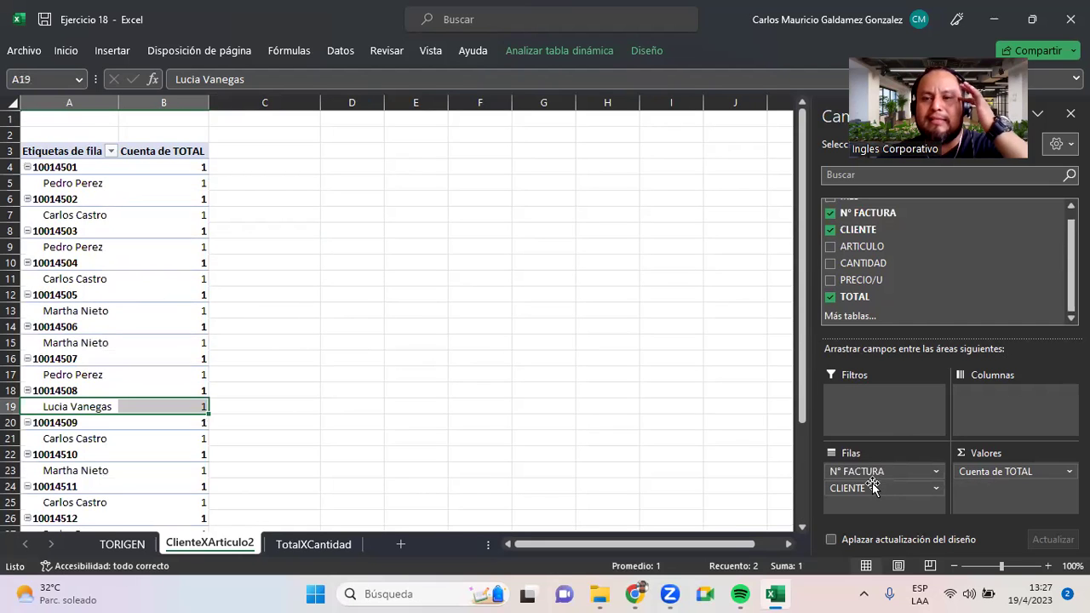
left_click_drag(873, 465, 874, 493)
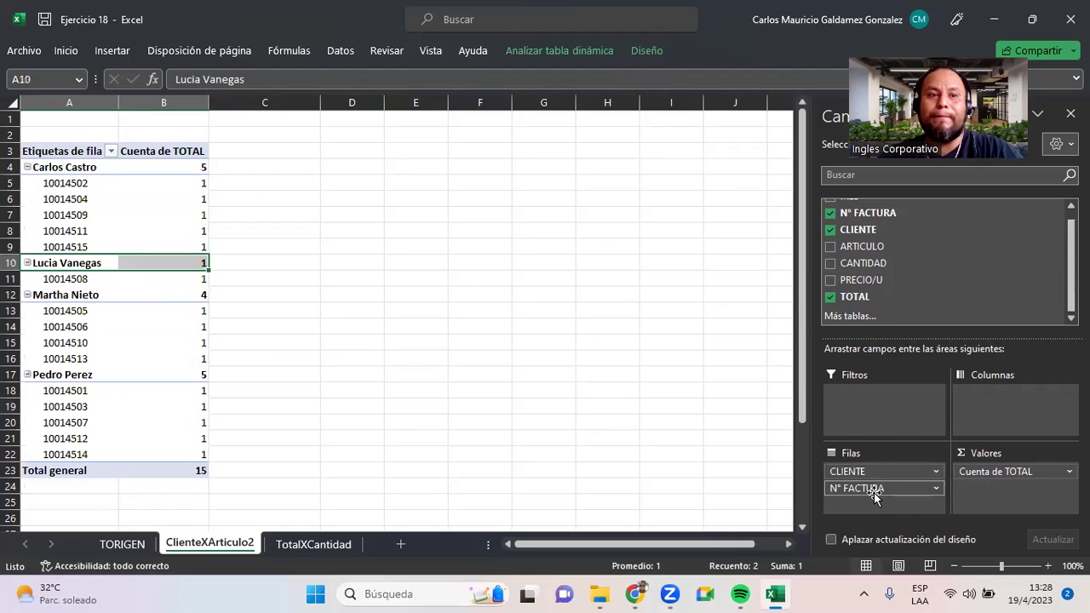
- Examine the invoice numbers and their counts listed under each client in the pivot table
left_click(42, 168)
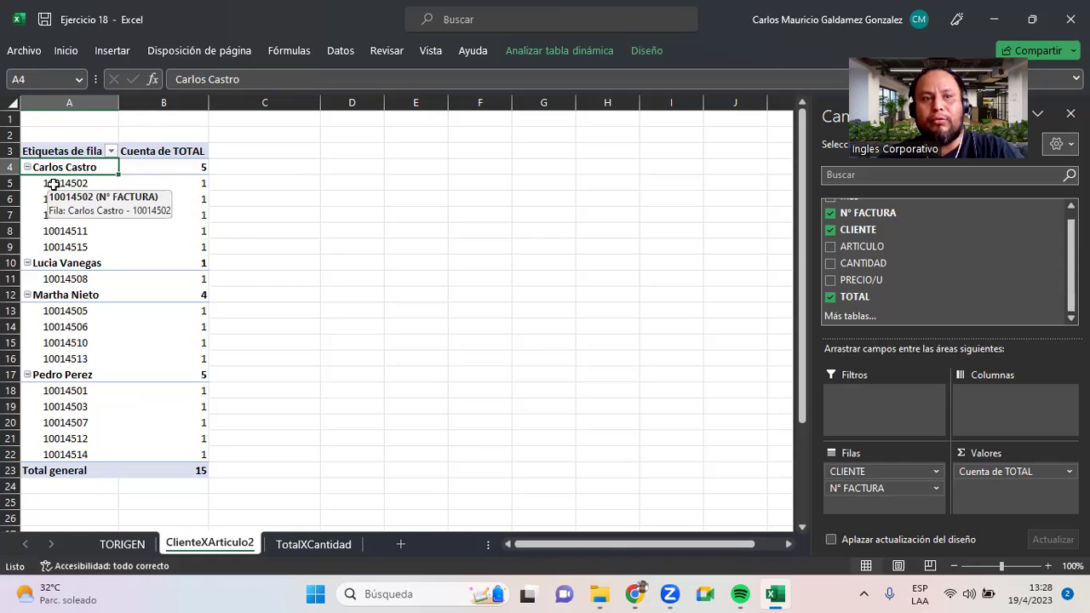
left_click(53, 185)
left_click(89, 203)
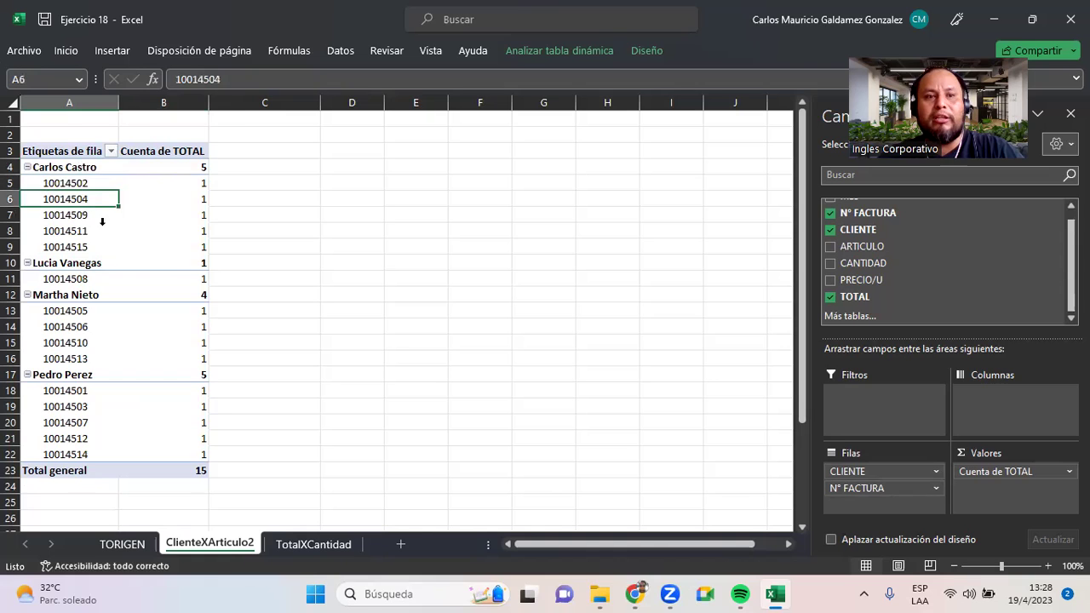
left_click(101, 218)
left_click(104, 234)
left_click(89, 246)
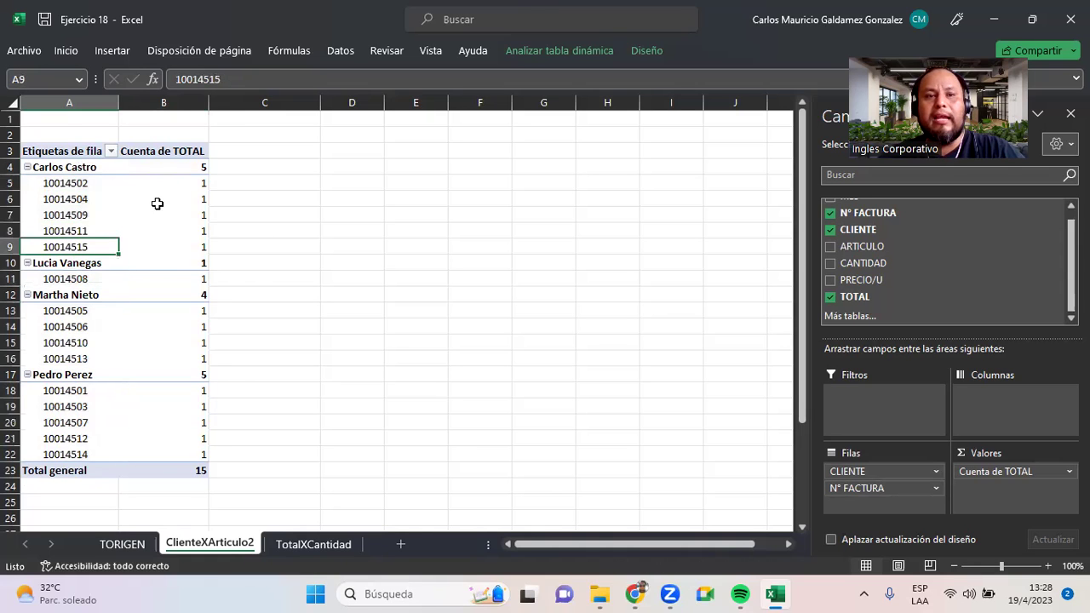
left_click_drag(172, 184, 177, 244)
left_click(54, 279)
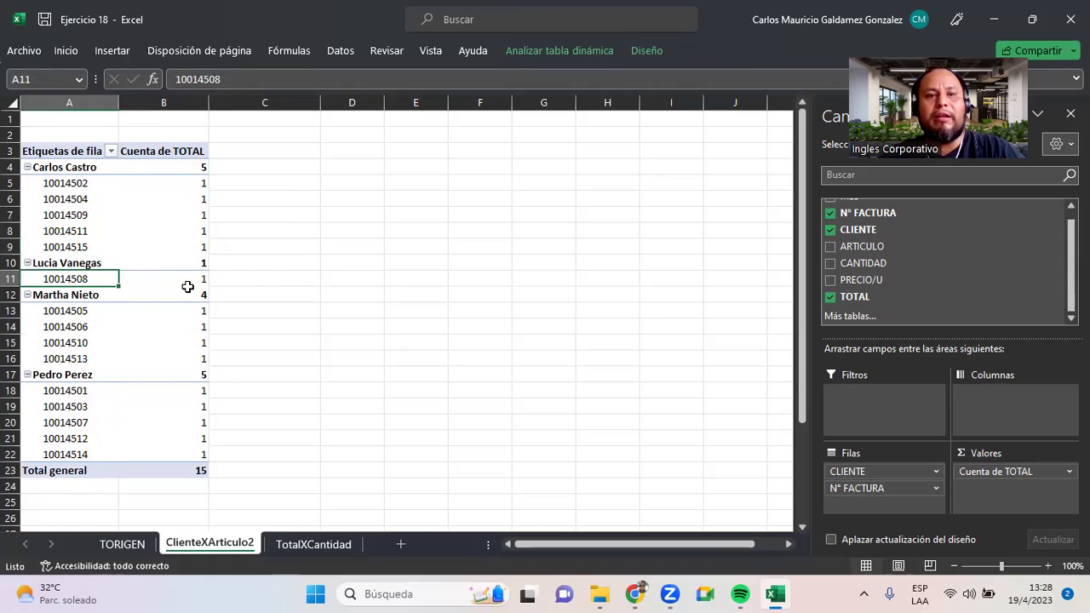
left_click(179, 280)
left_click_drag(60, 313, 79, 454)
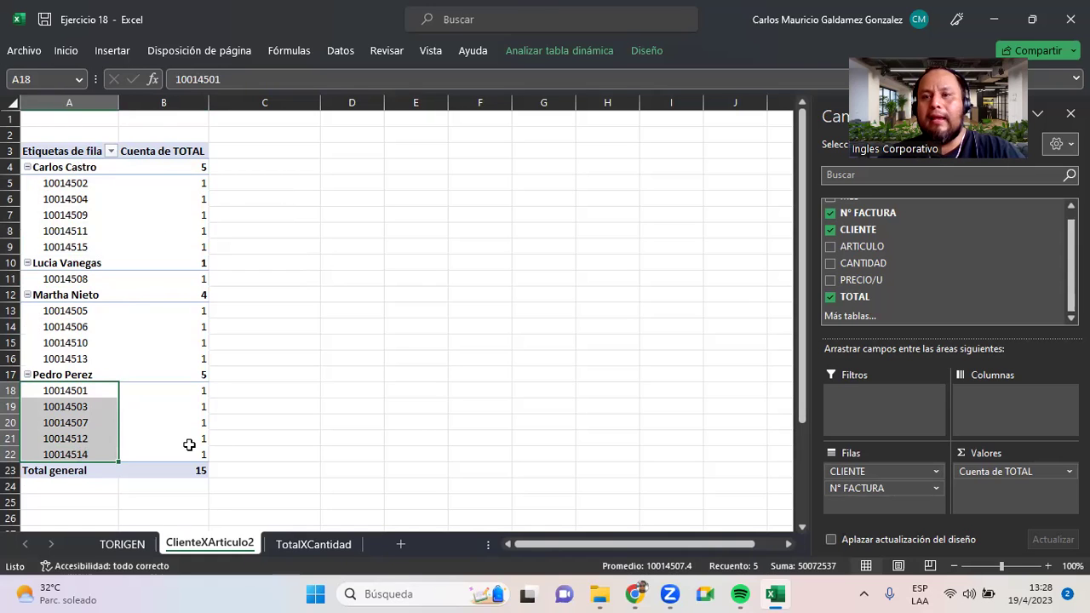
- Add ARTICULO as the pivot table's column field and check the first client's invoices against the article columns
left_click_drag(869, 249, 997, 410)
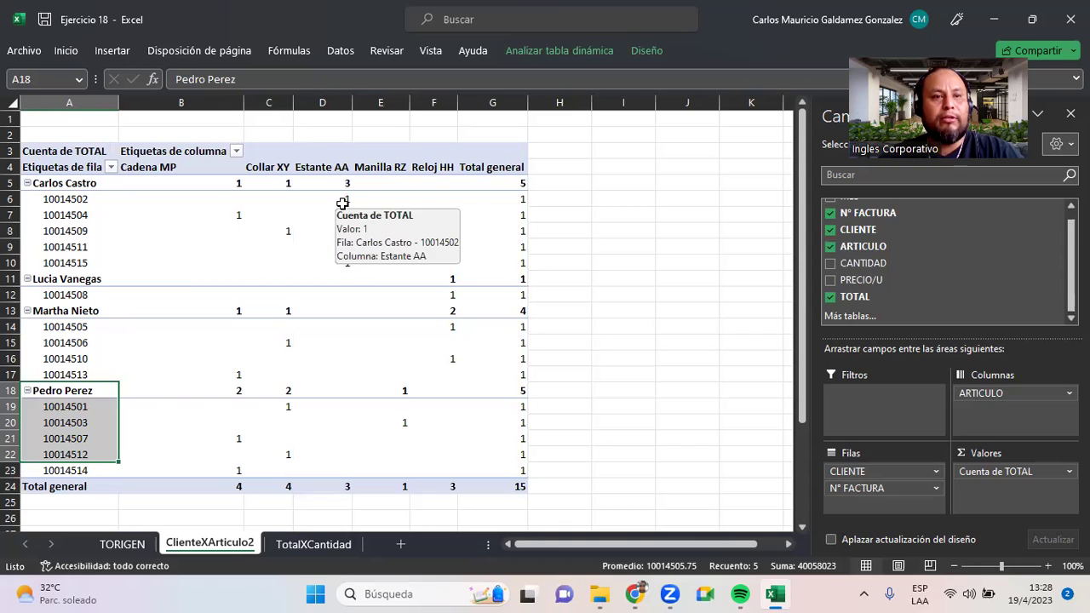
left_click(79, 199)
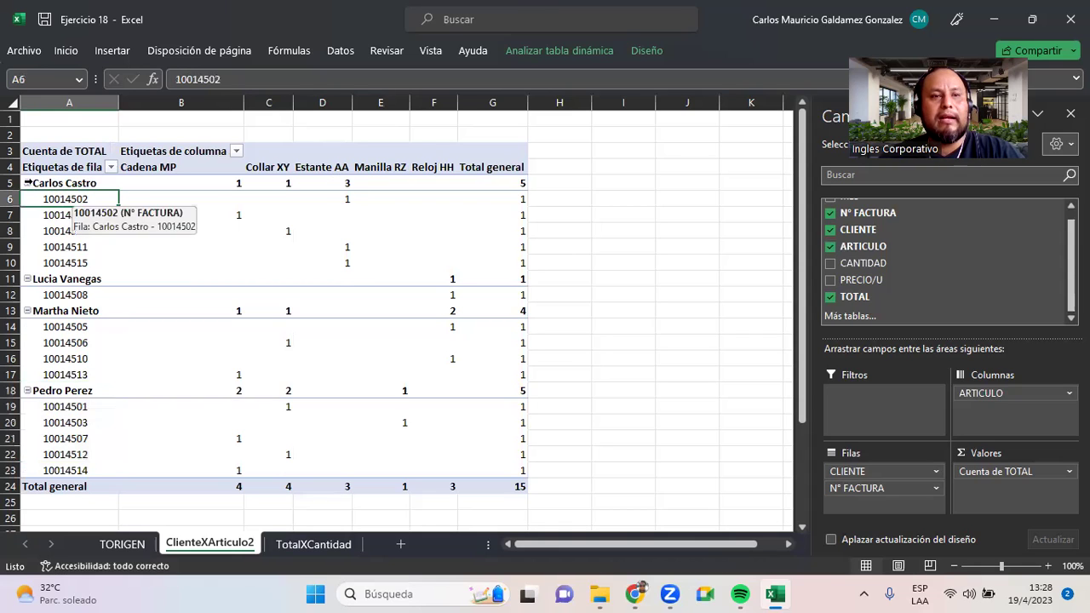
left_click(347, 200)
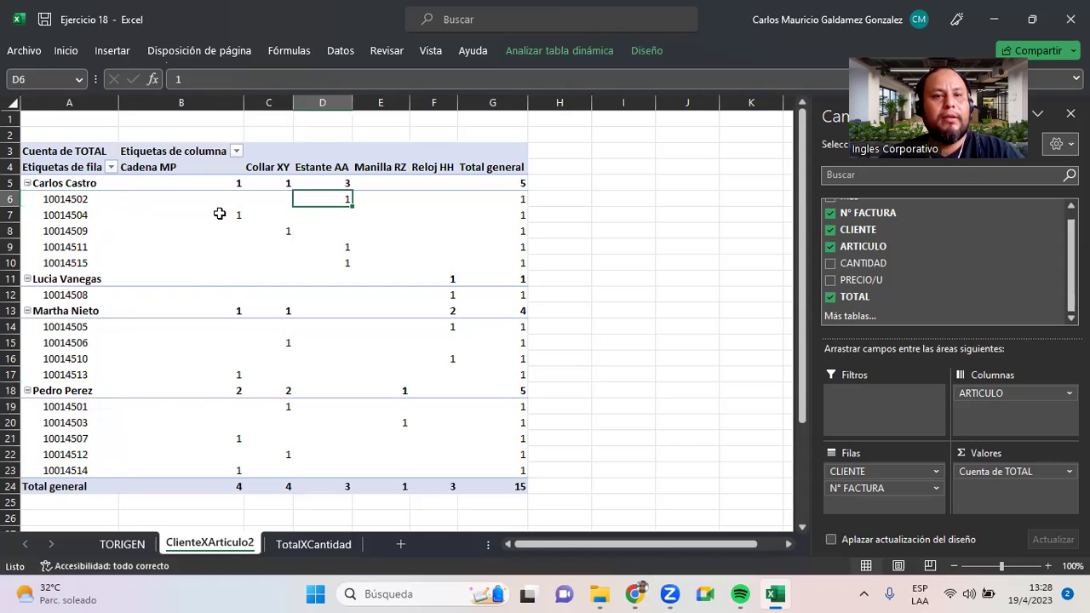
left_click(52, 216)
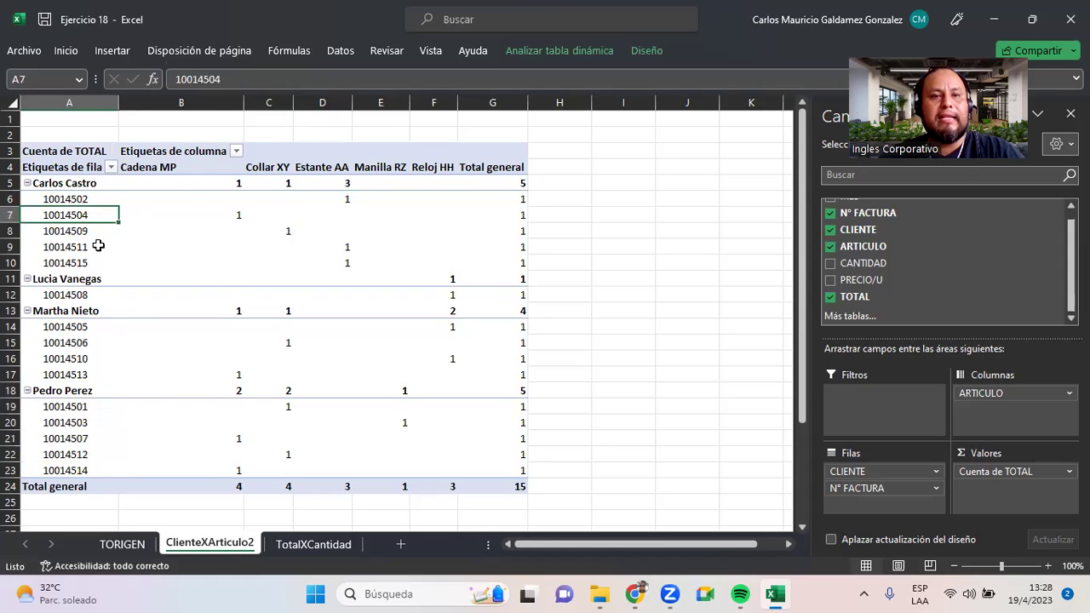
left_click(52, 237)
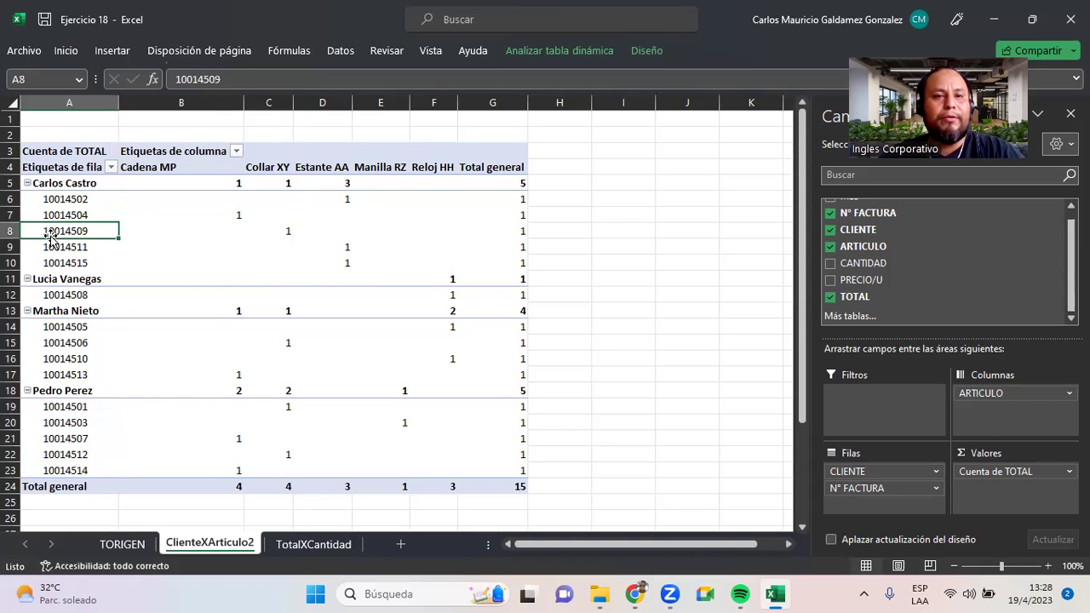
left_click(53, 249)
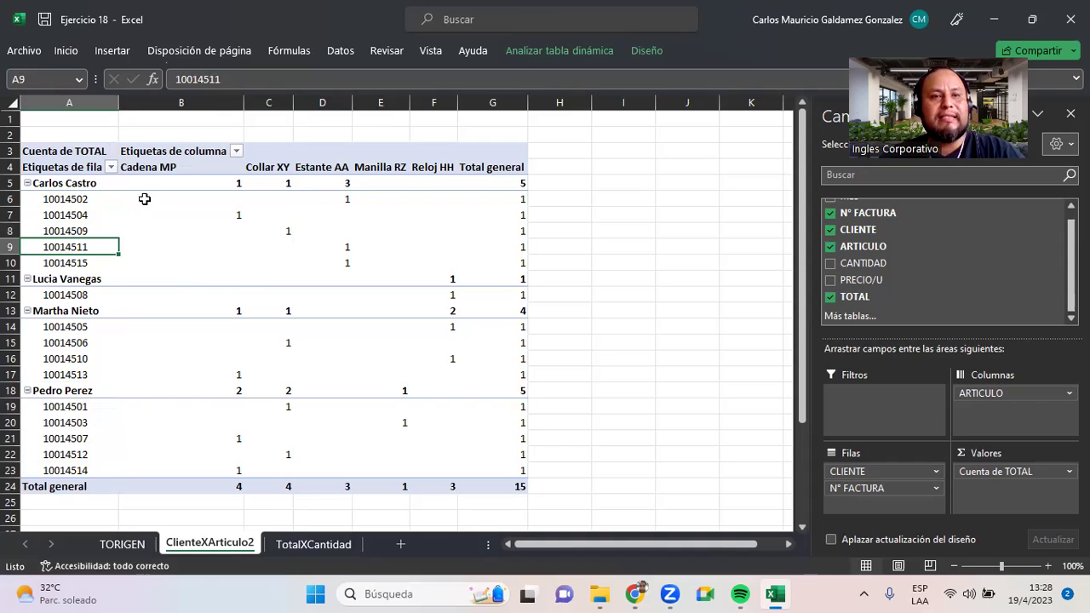
left_click(58, 264)
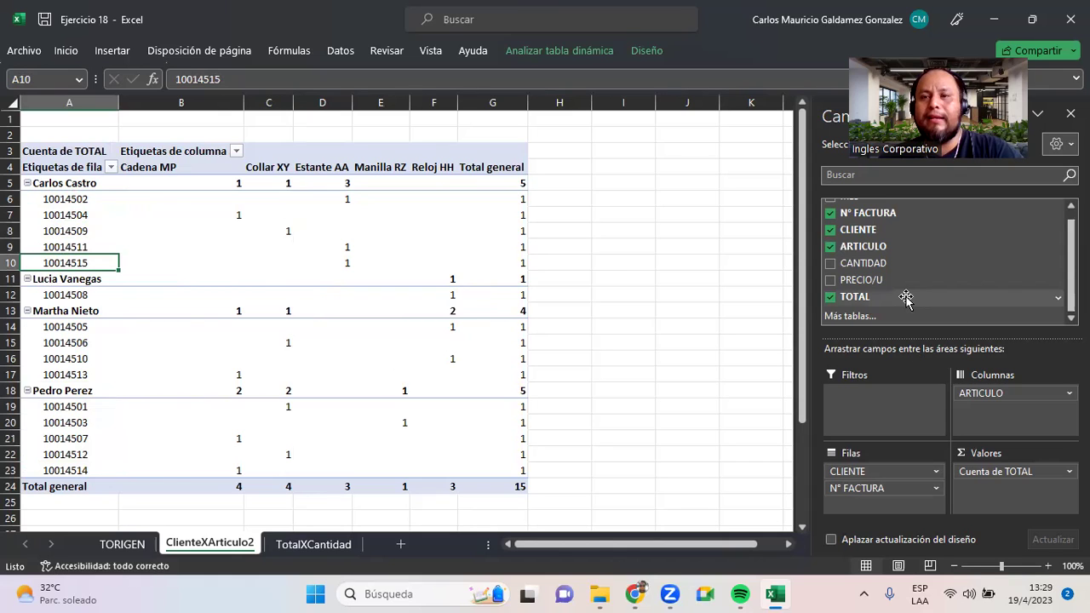
- Change the TOTAL value field's summary calculation to Suma
scroll(906, 293, "up", 1)
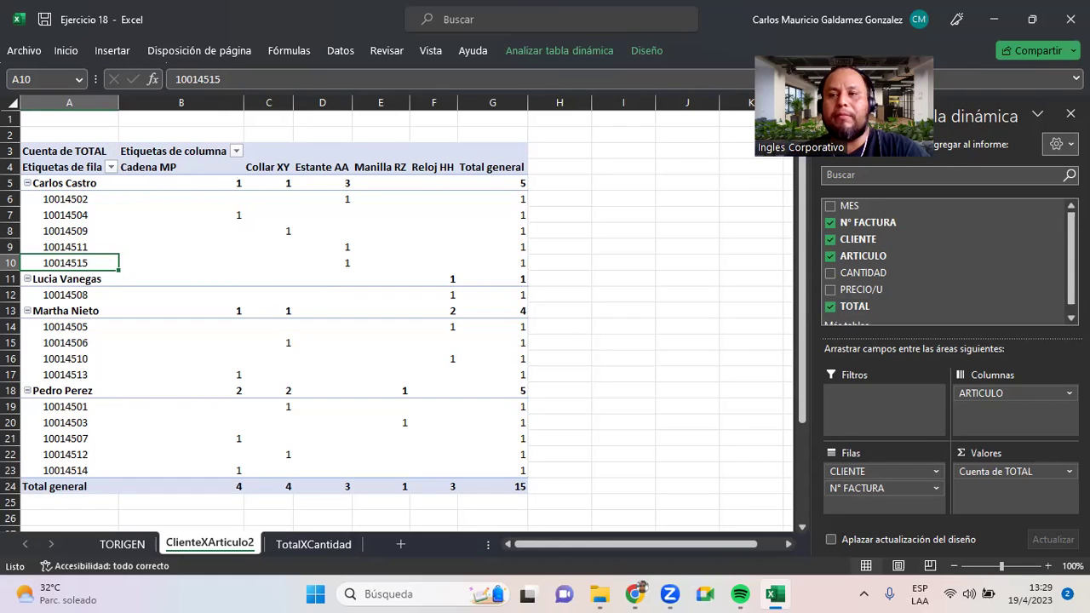
scroll(945, 259, "down", 1)
scroll(890, 281, "up", 1)
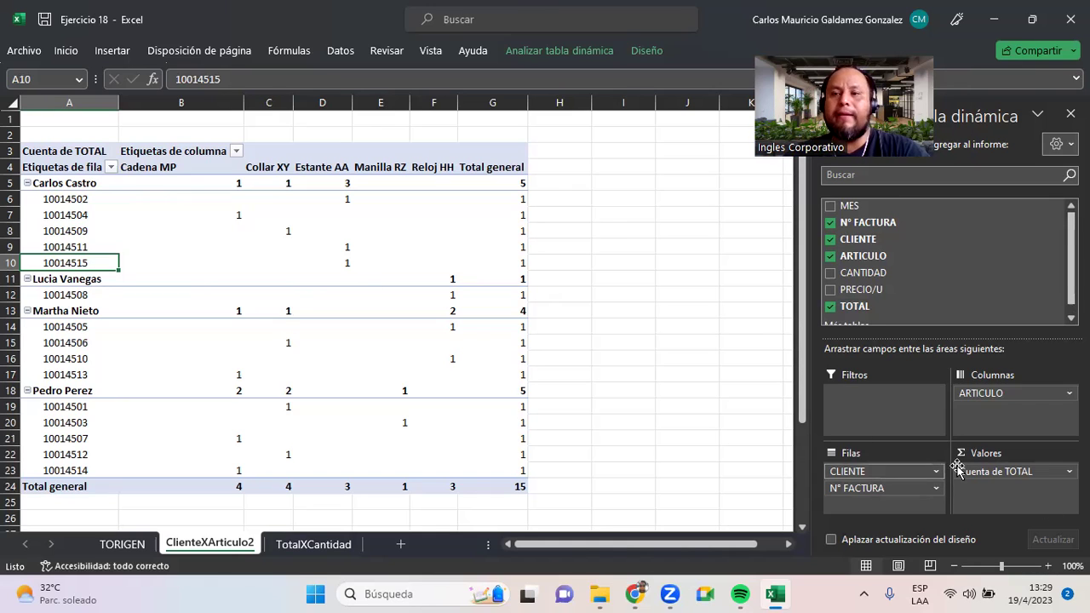
left_click(1000, 473)
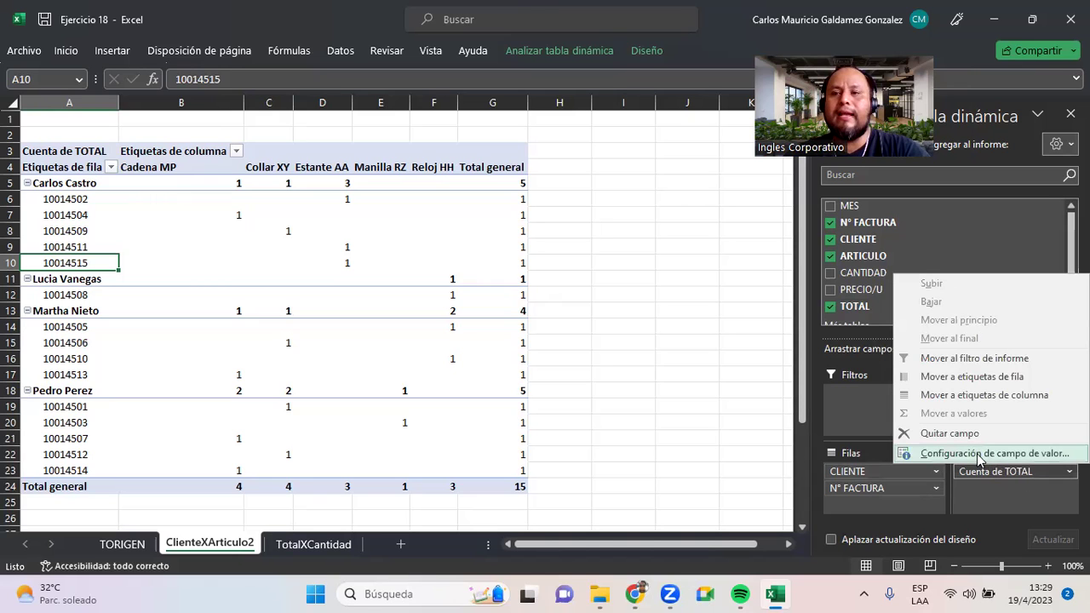
left_click(971, 453)
left_click(765, 339)
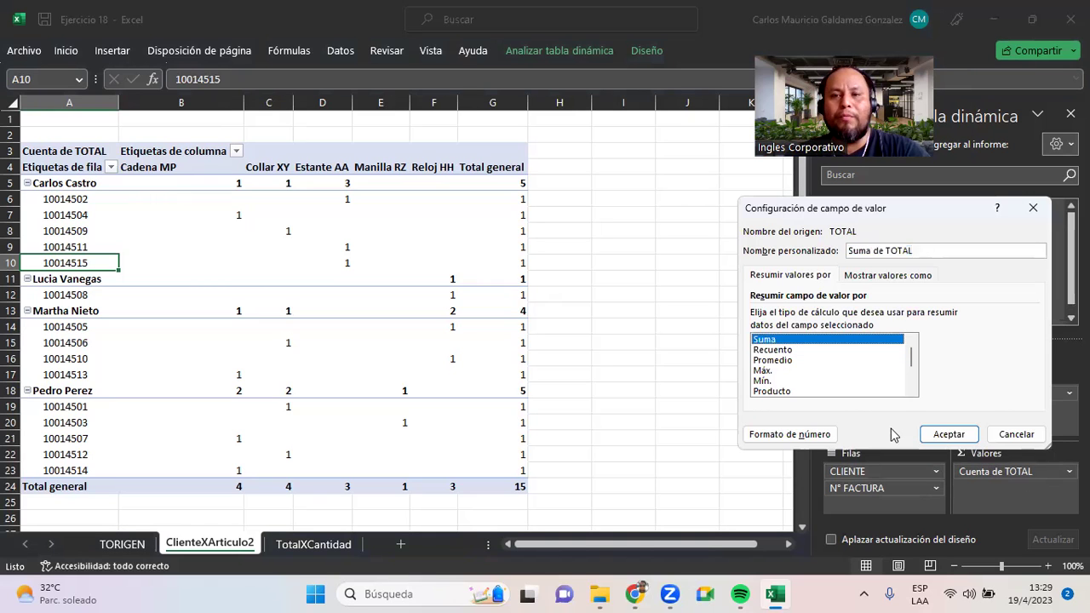
left_click(954, 435)
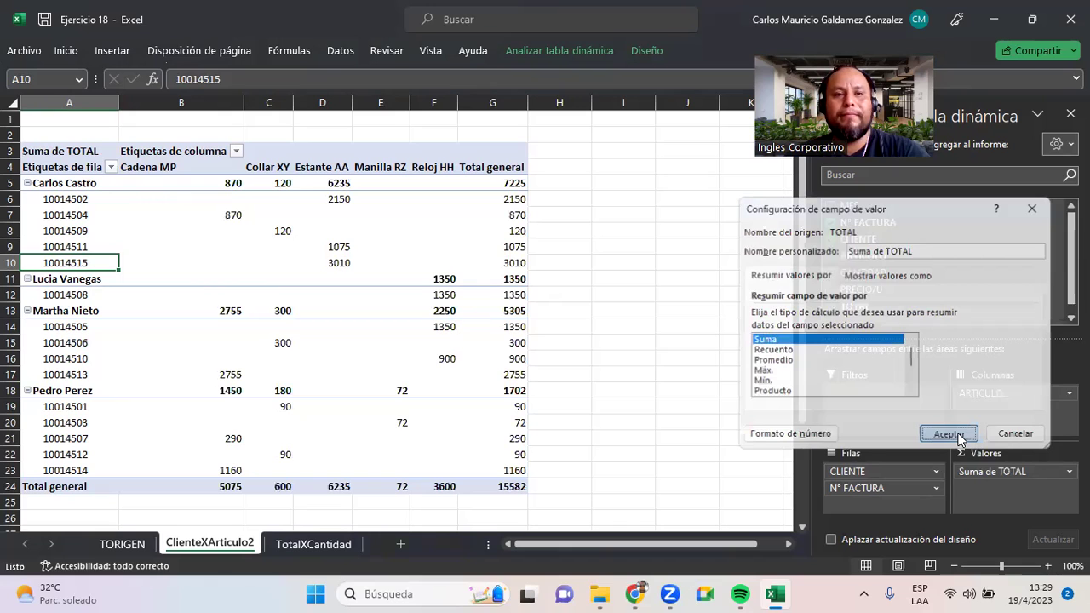
- Select the pivot table's value cells and summarize the TOTAL value field by Promedio
left_click(176, 181)
left_click(485, 460, "shift")
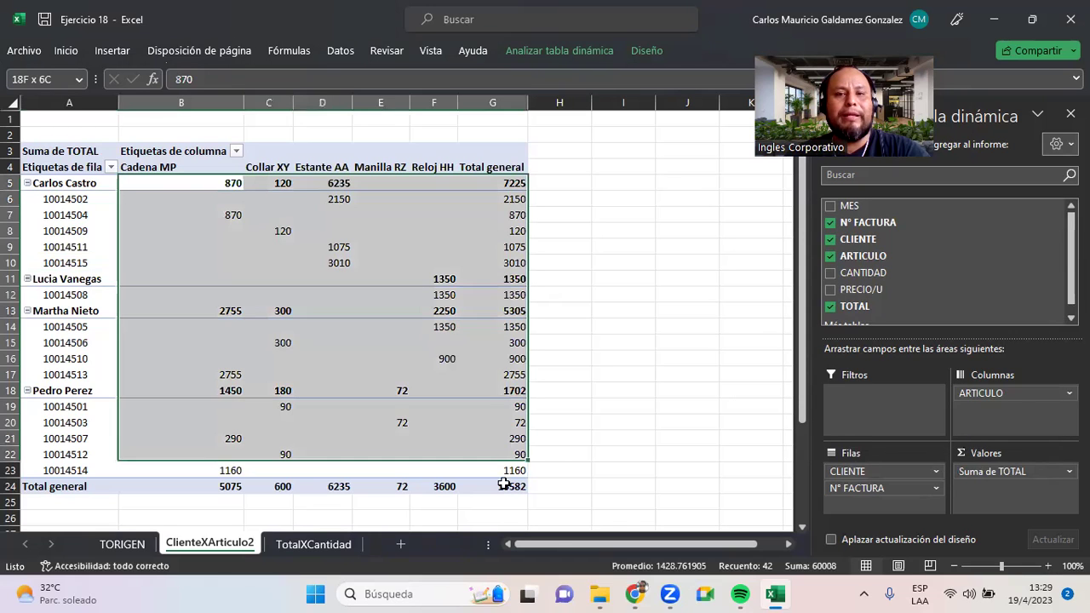
left_click(507, 482, "shift")
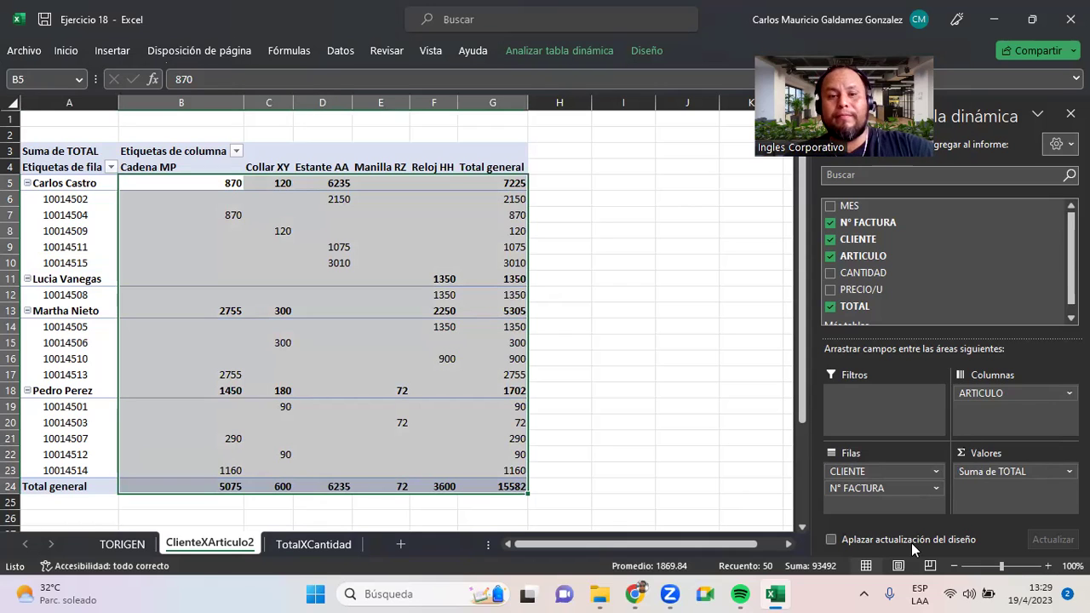
left_click(1000, 472)
left_click(965, 454)
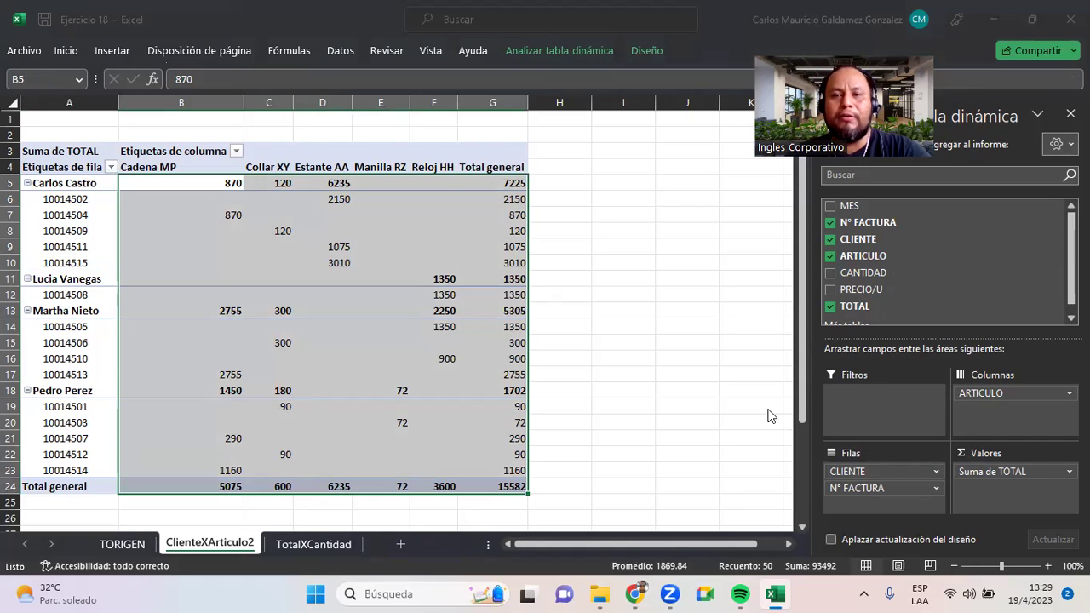
left_click(826, 359)
left_click(951, 434)
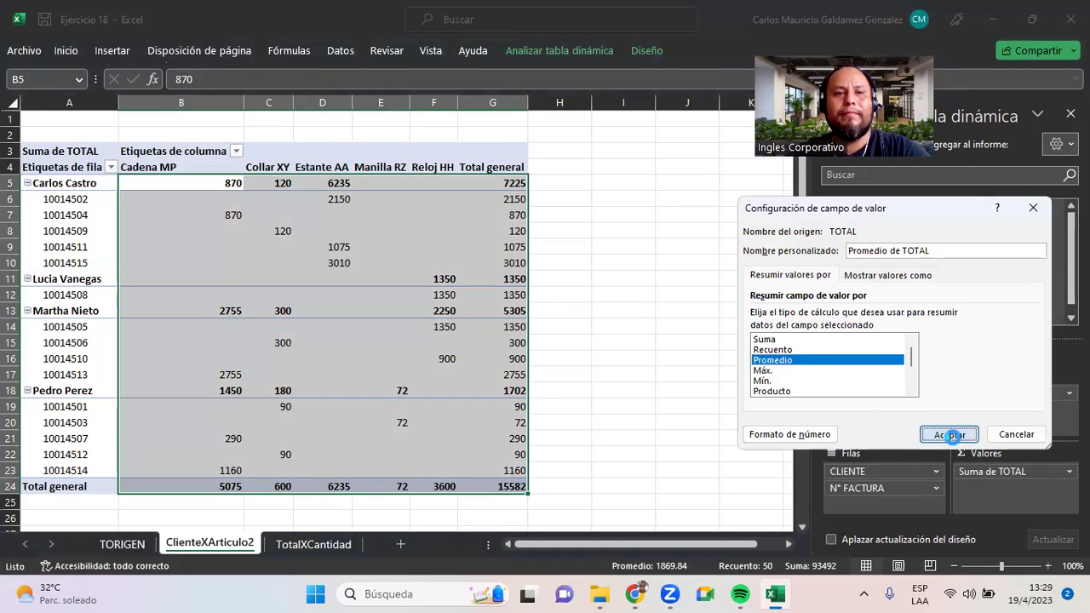
- Apply the dollar accounting number format to all pivot values from B5 through the grand total
left_click(211, 280)
left_click_drag(196, 185, 519, 487)
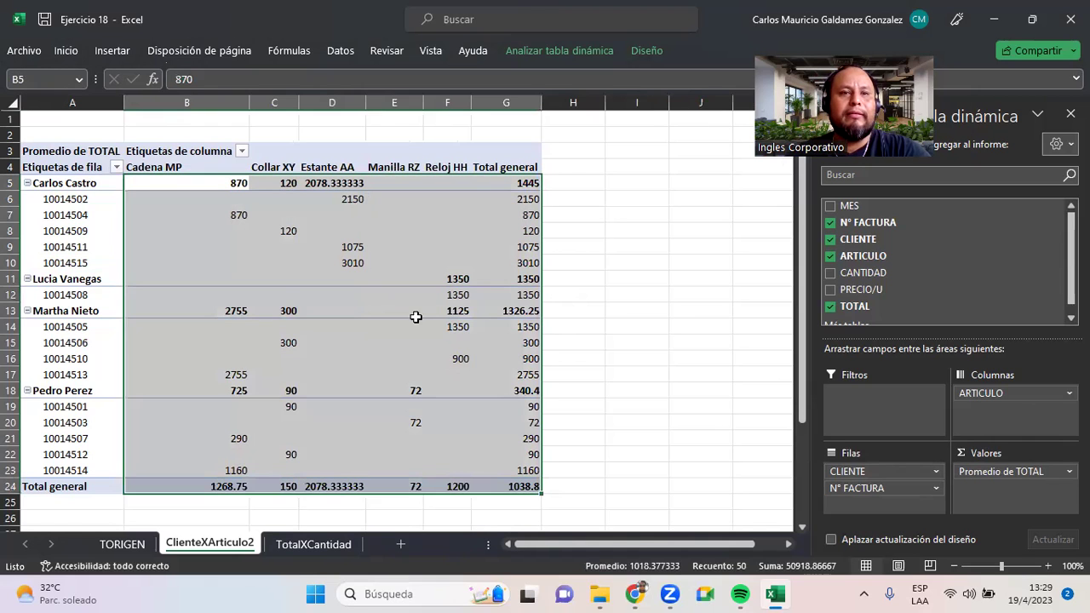
left_click(65, 50)
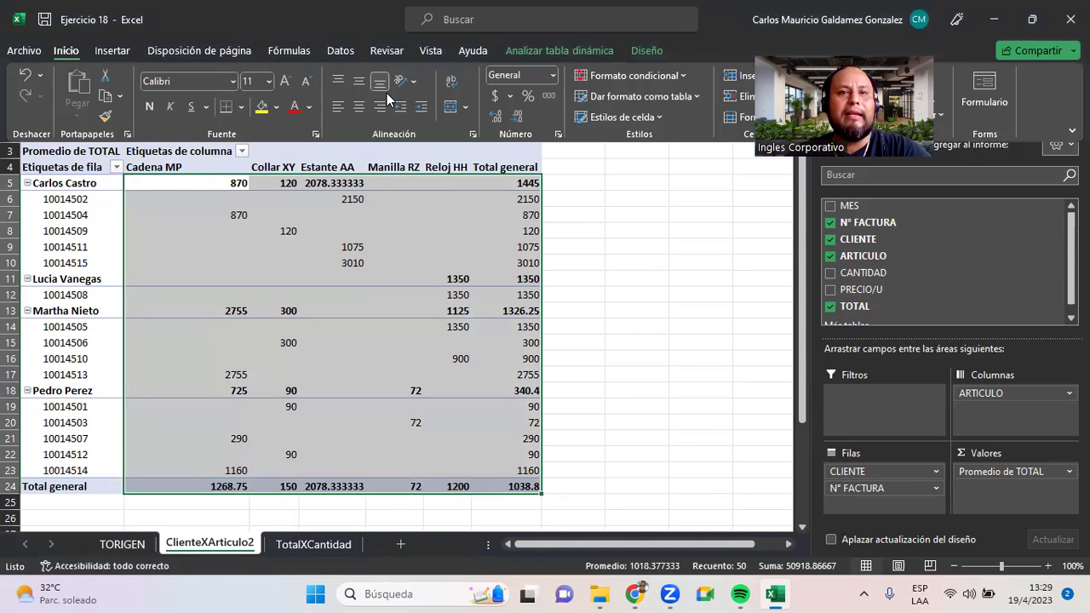
left_click(495, 94)
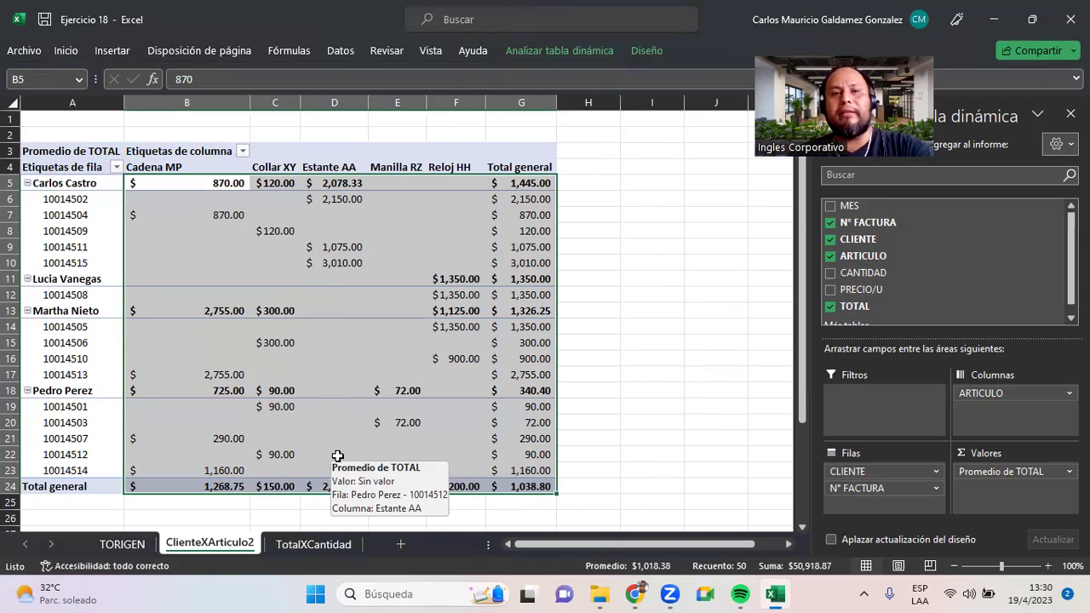
- Examine each article's average sale in the Total general row, from Cadena MP through Reloj HH
left_click(293, 471)
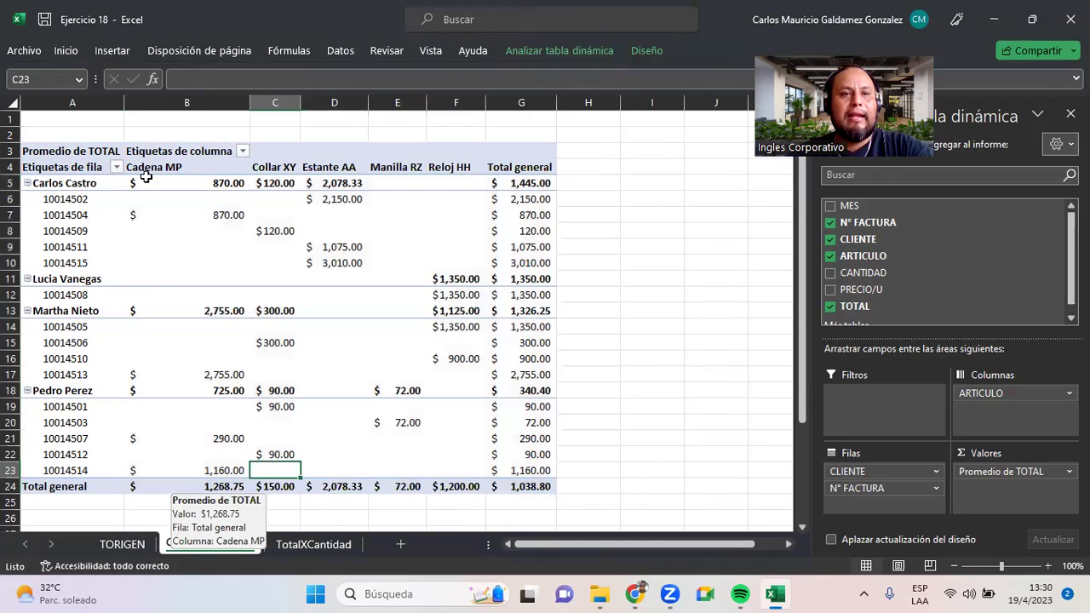
left_click(220, 487)
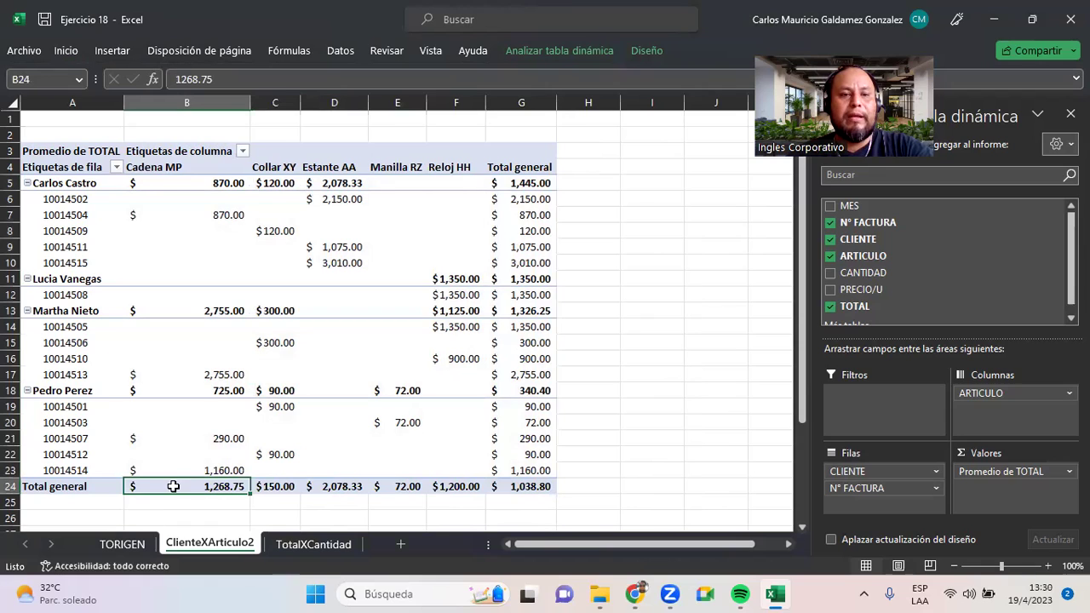
left_click(271, 491)
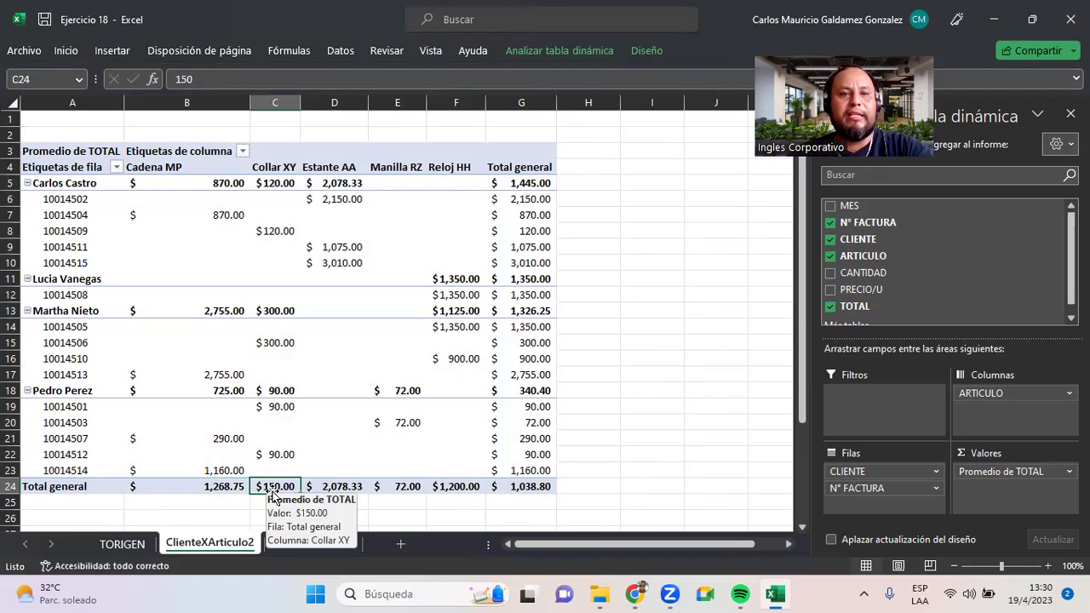
left_click(338, 488)
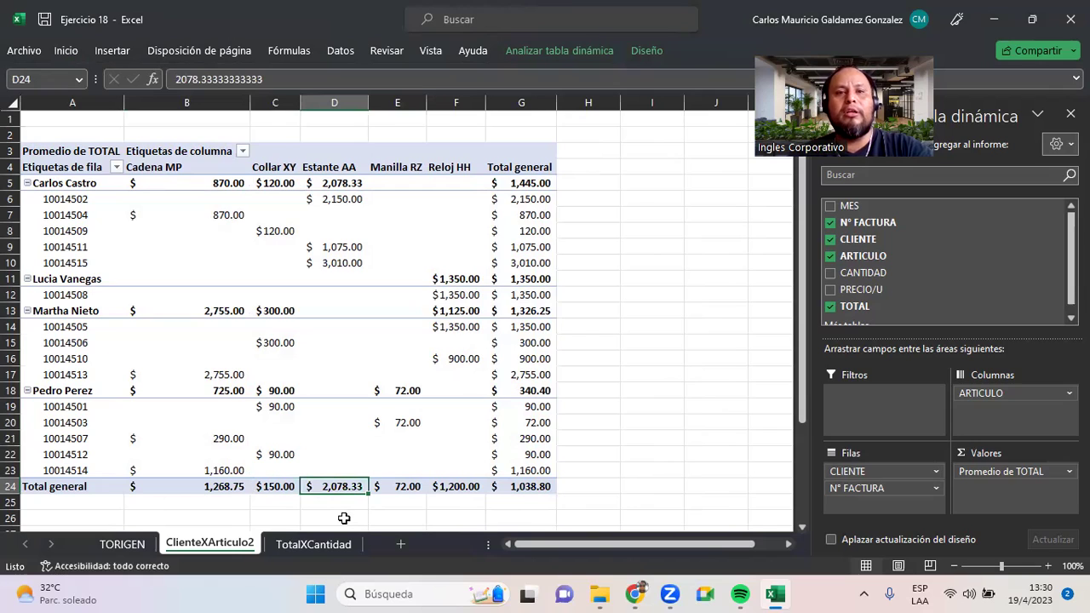
left_click(404, 489)
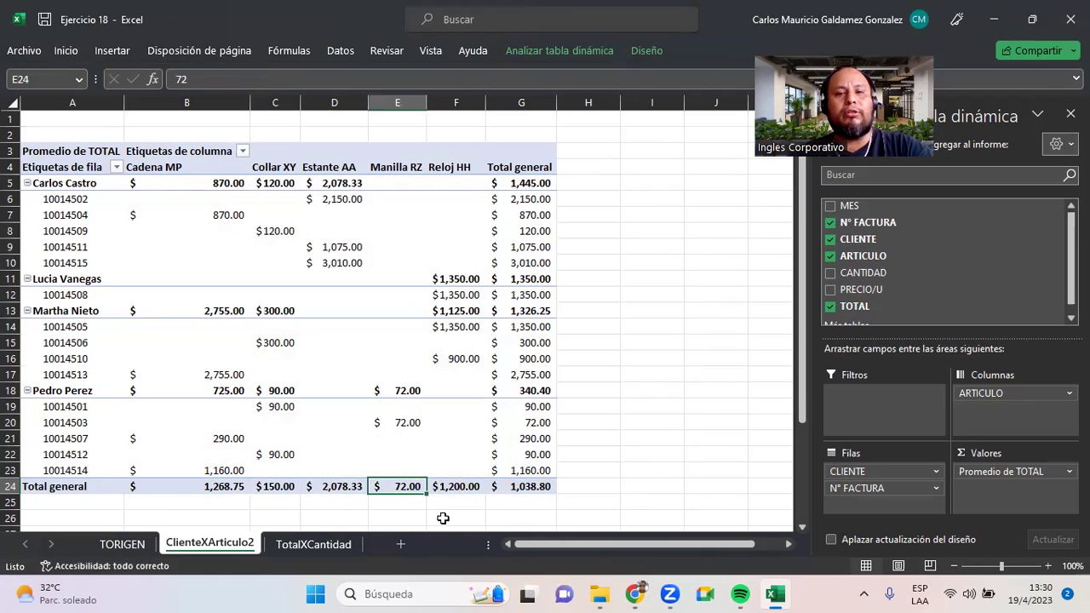
left_click(442, 490)
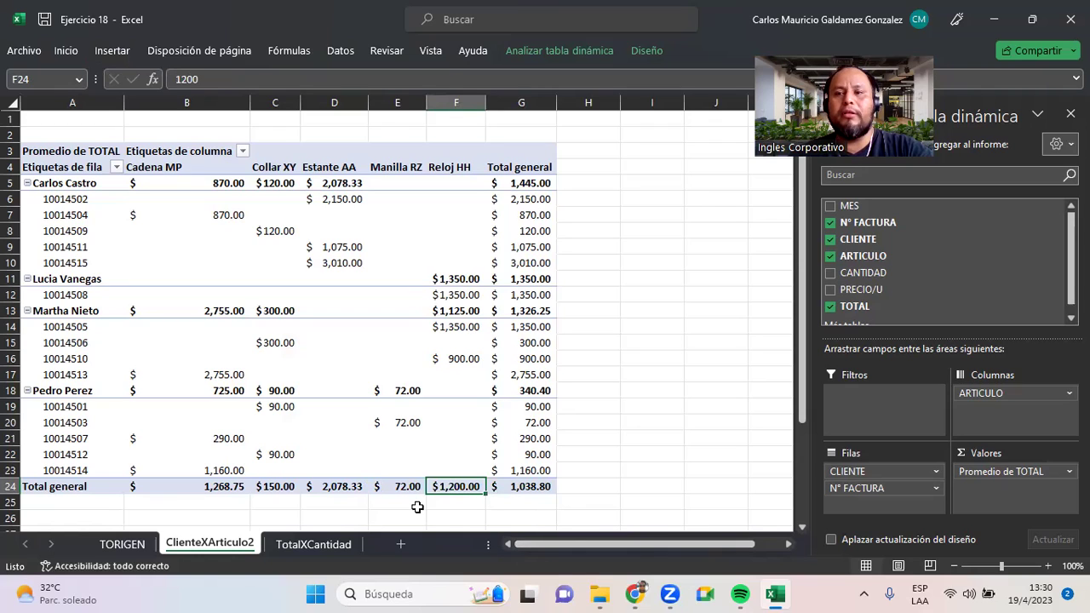
- Summarize the TOTAL value field by Máx
left_click(1024, 474)
left_click(972, 454)
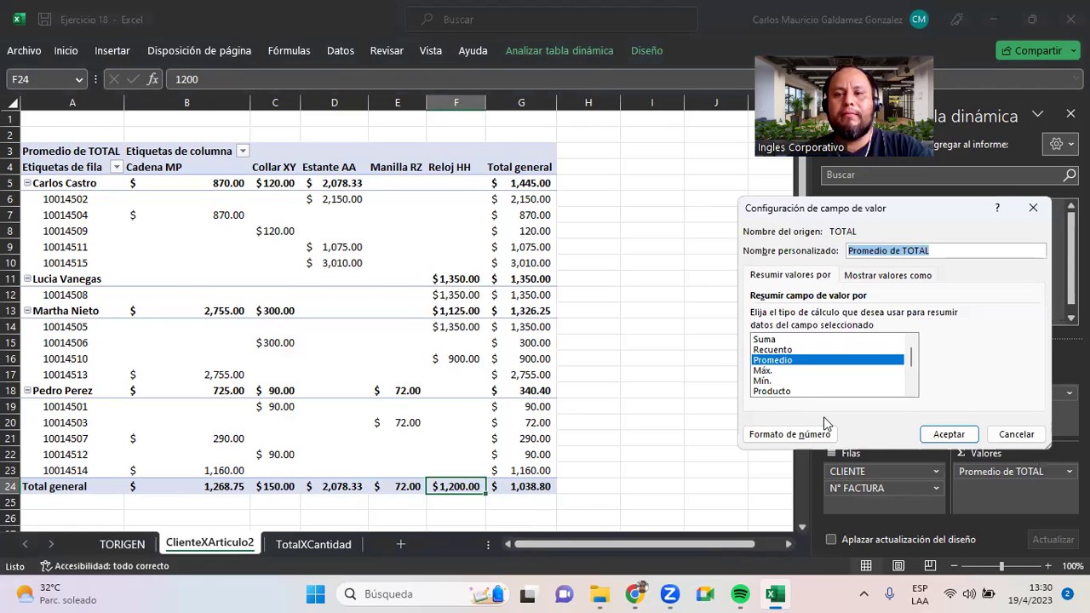
left_click(777, 372)
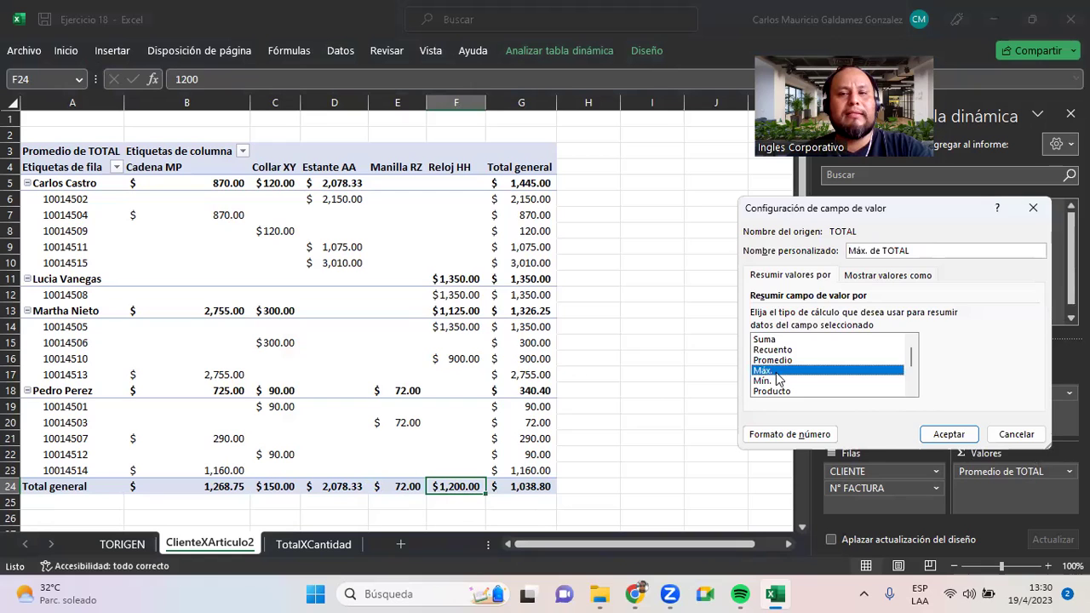
left_click(947, 434)
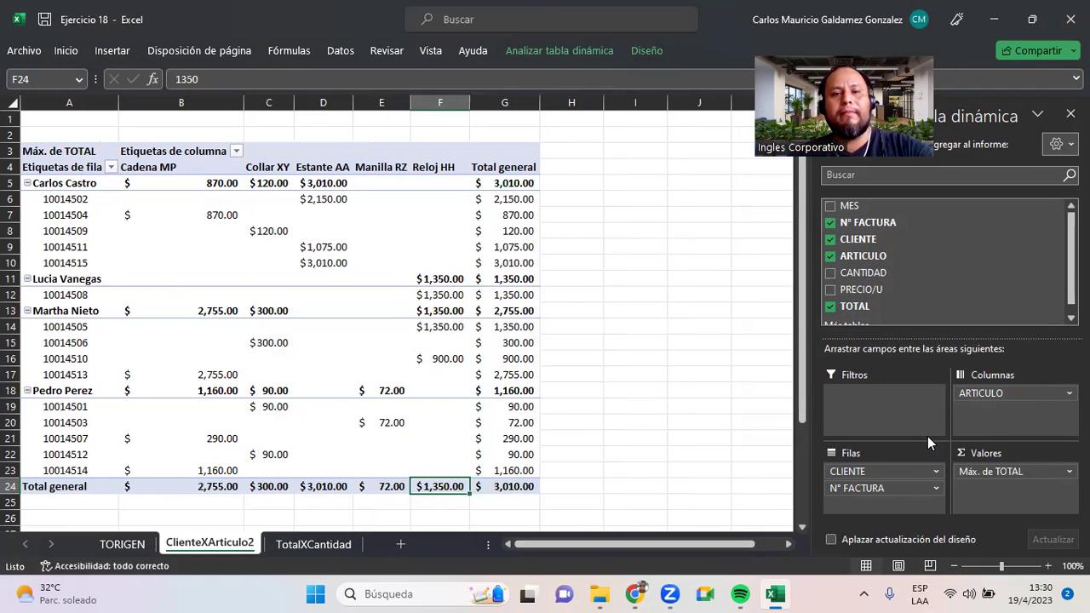
- Set the TOTAL value field's summary calculation back to Recuento
left_click(973, 476)
left_click(976, 454)
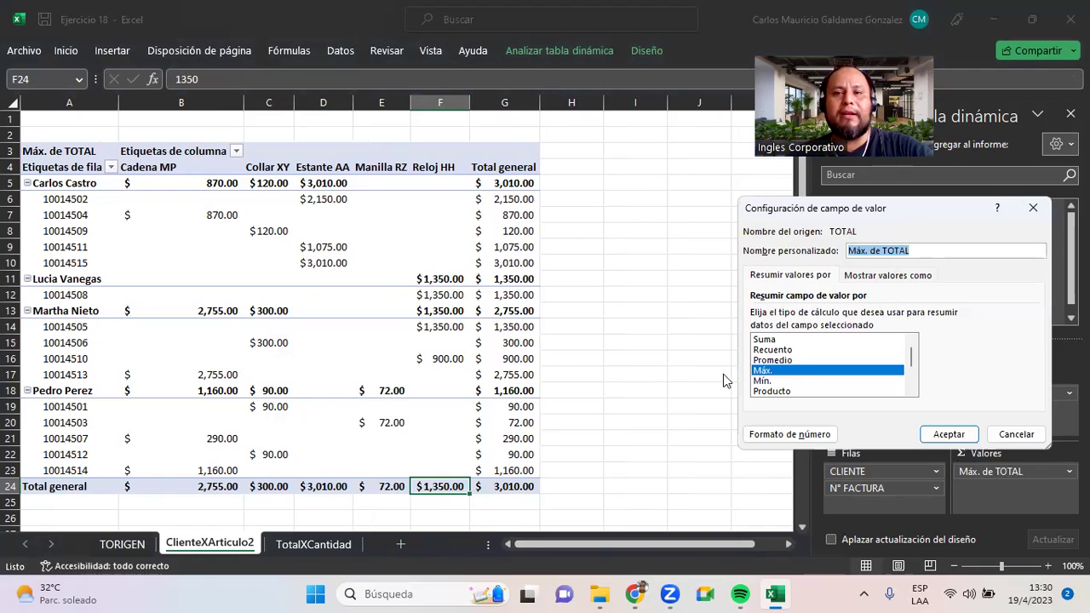
left_click(771, 349)
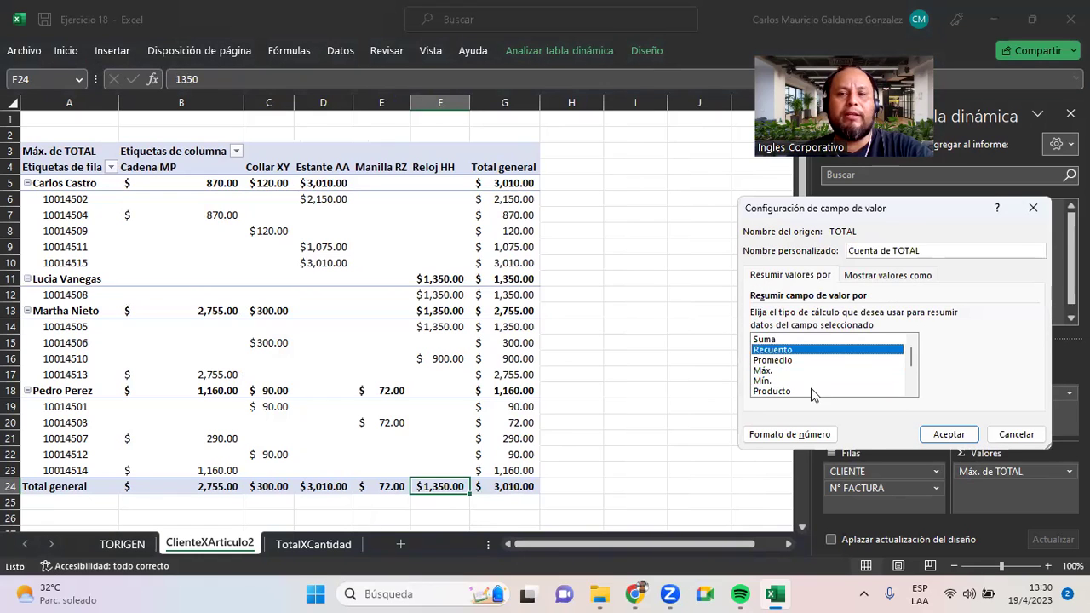
left_click(934, 439)
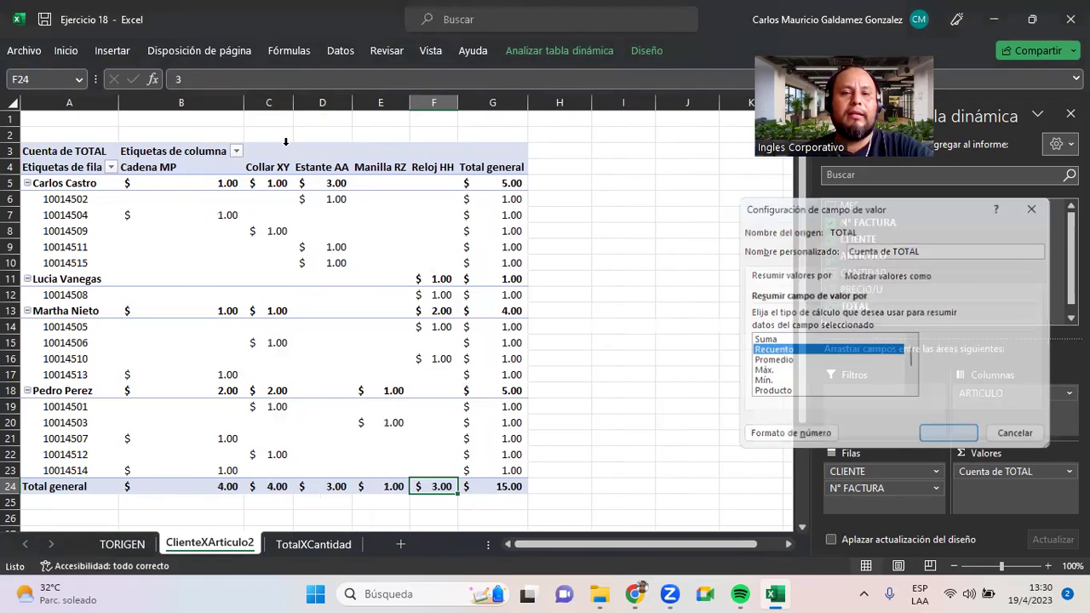
- Apply the General number format to all the pivot table's values, including the totals
left_click_drag(144, 185, 218, 219)
left_click_drag(493, 455, 511, 487)
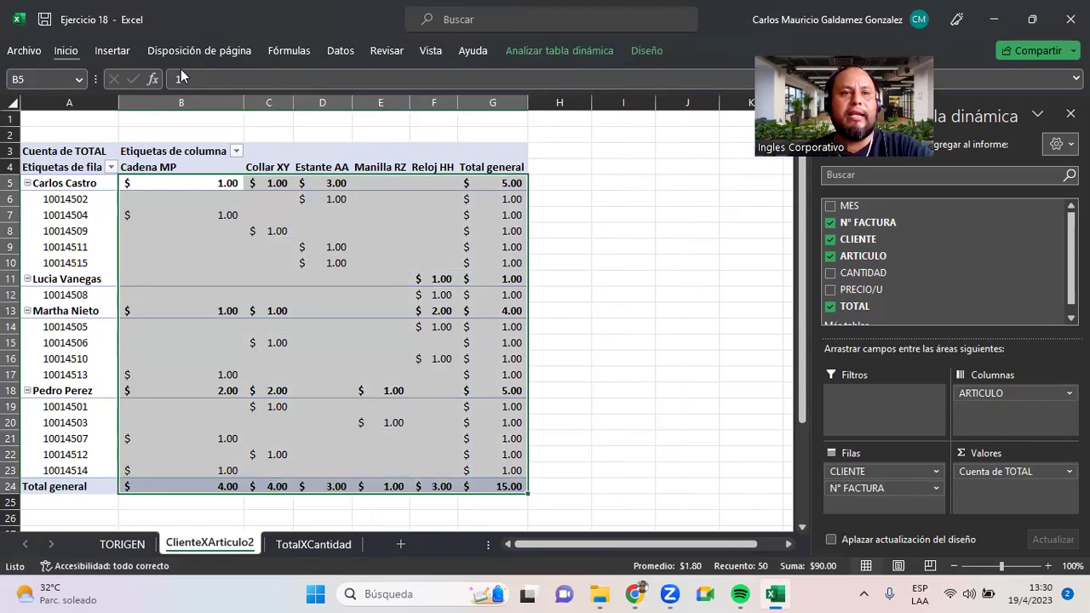
left_click(62, 53)
left_click(554, 75)
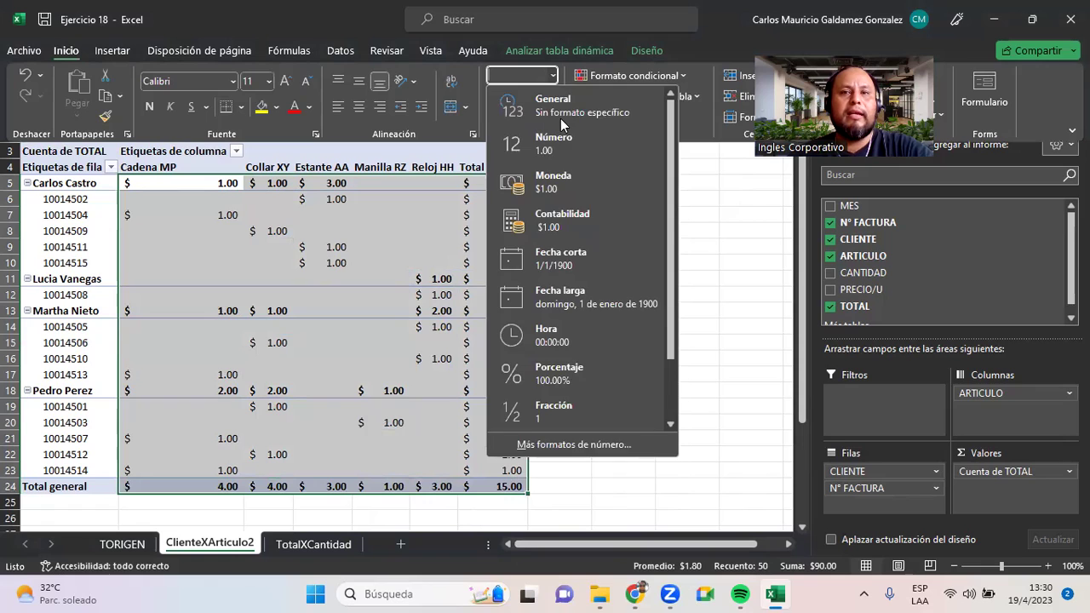
left_click(537, 98)
left_click(380, 235)
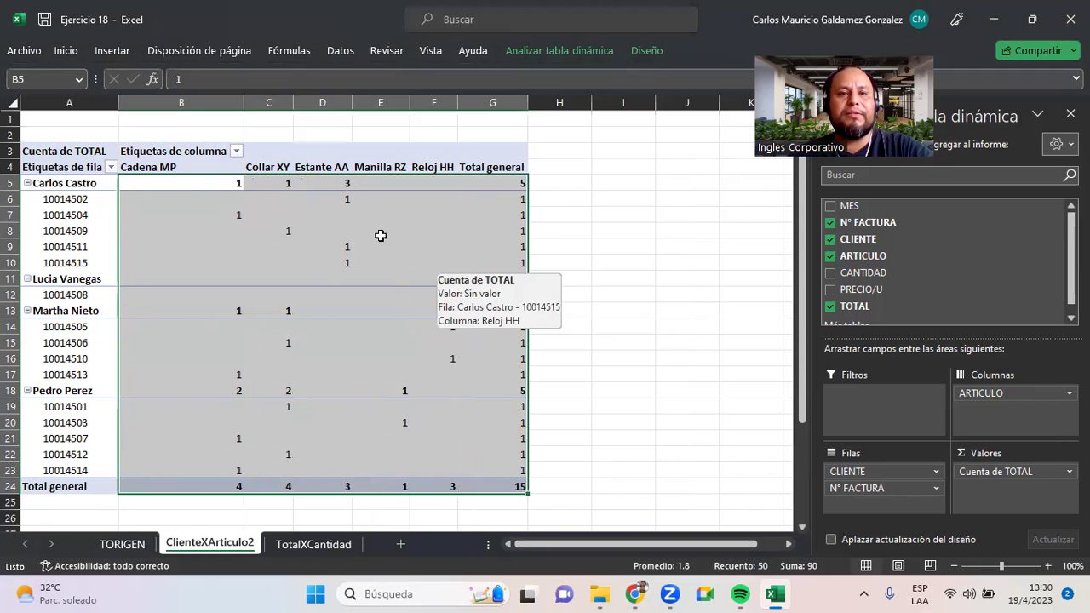
left_click(366, 246)
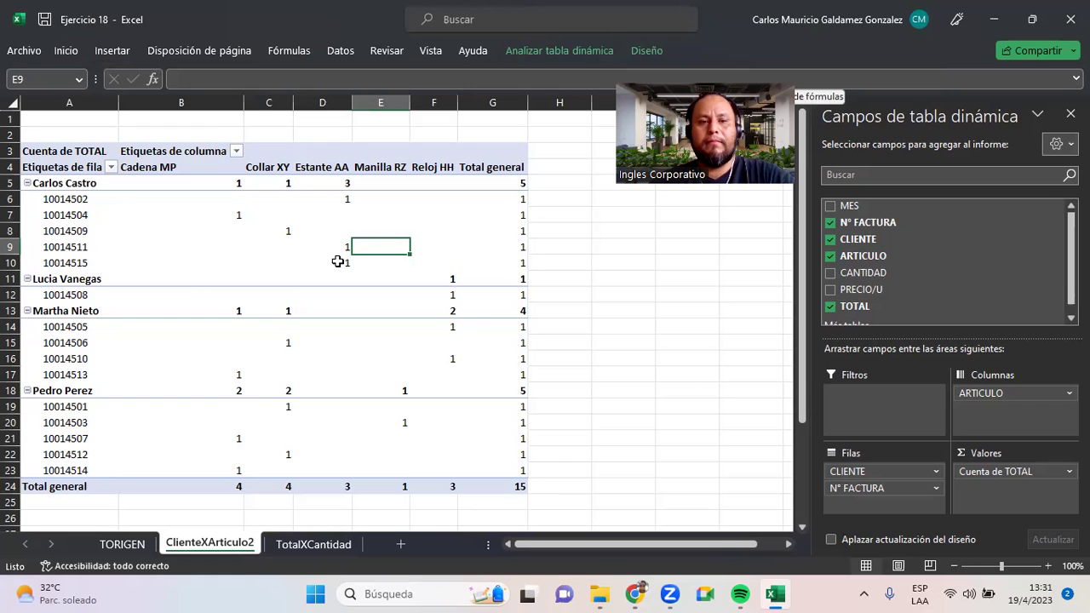
- Apply the green Medio style with a solid green header to the pivot table and turn on Filas con bandas
mouse_move(338, 262)
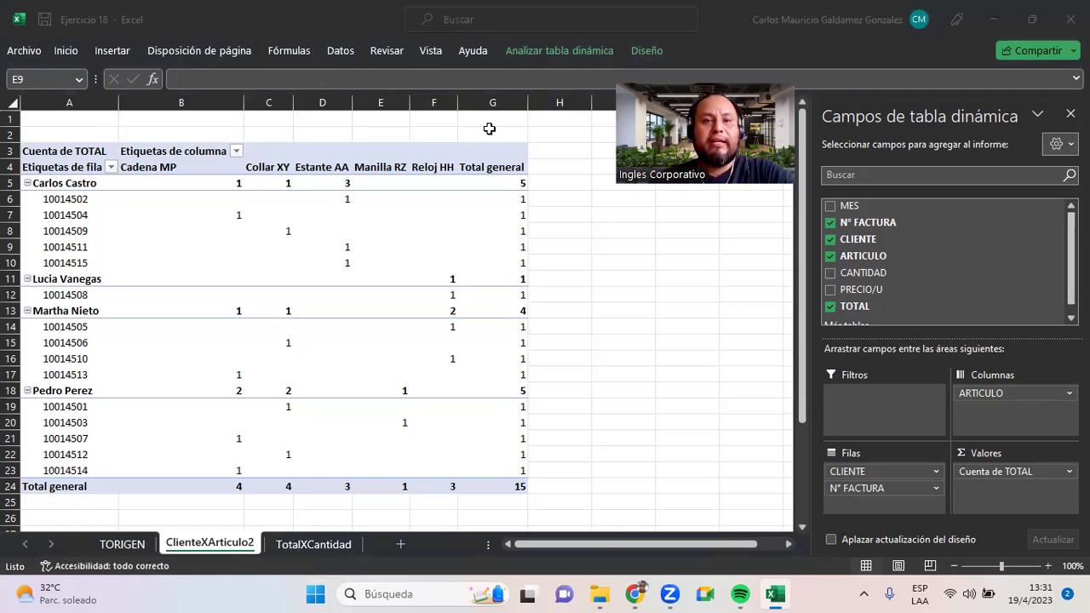
left_click(666, 57)
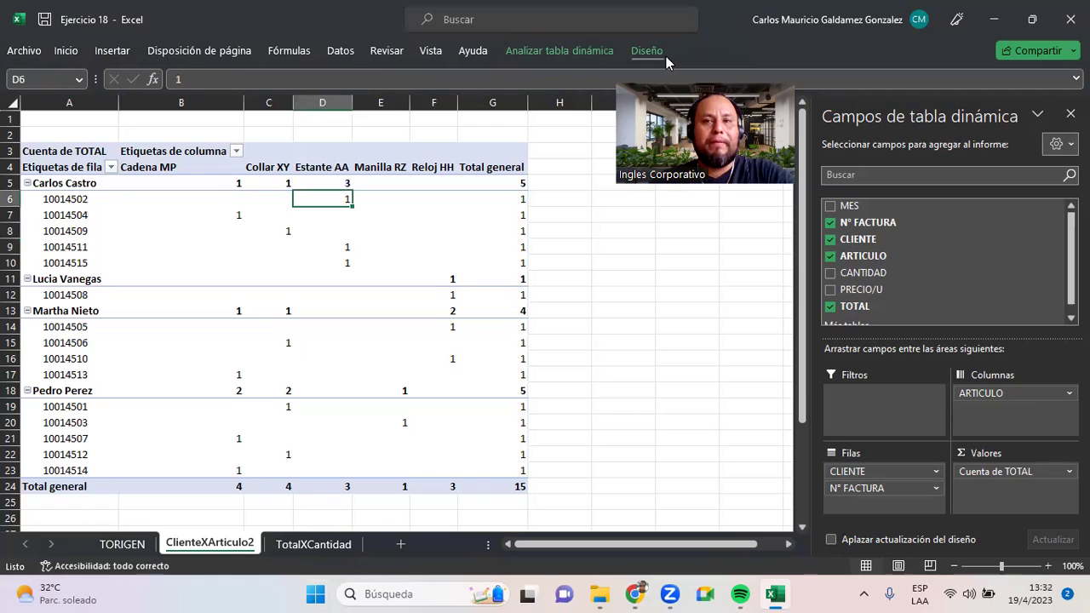
left_click(666, 56)
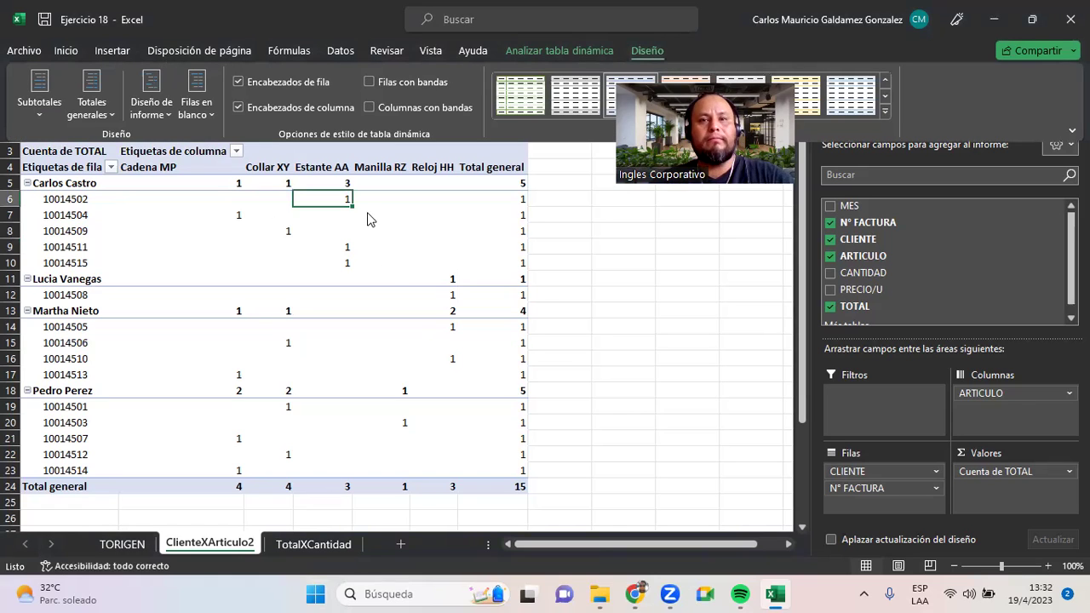
left_click(883, 111)
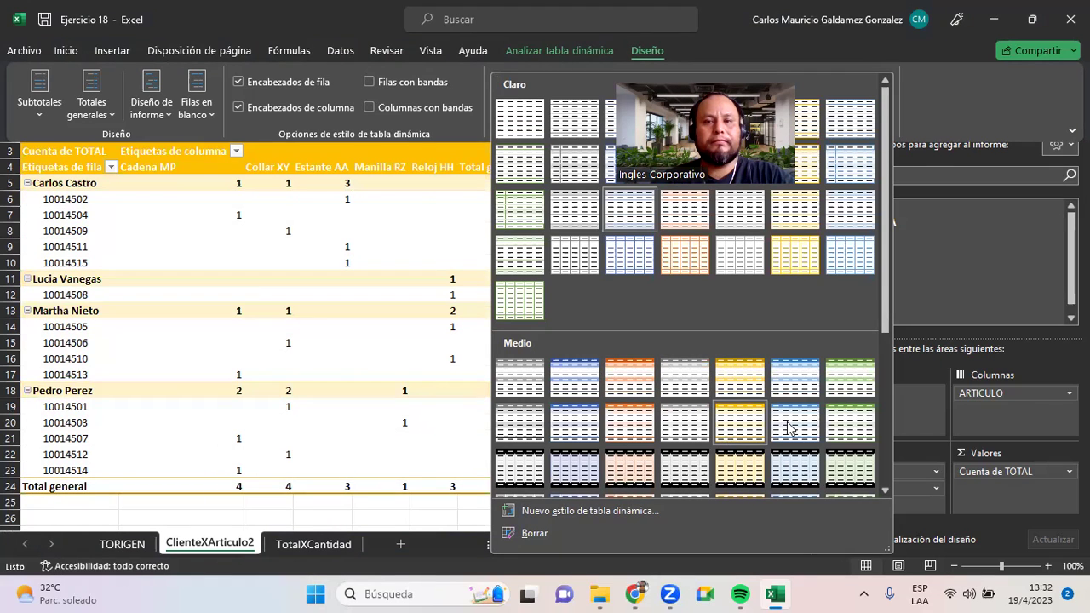
left_click(835, 431)
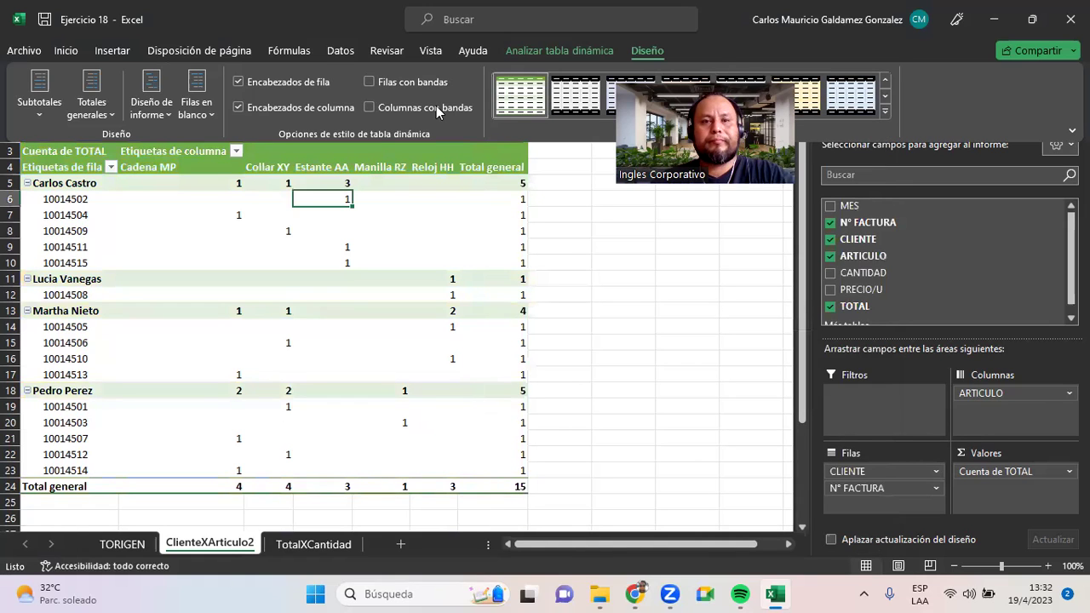
left_click(369, 82)
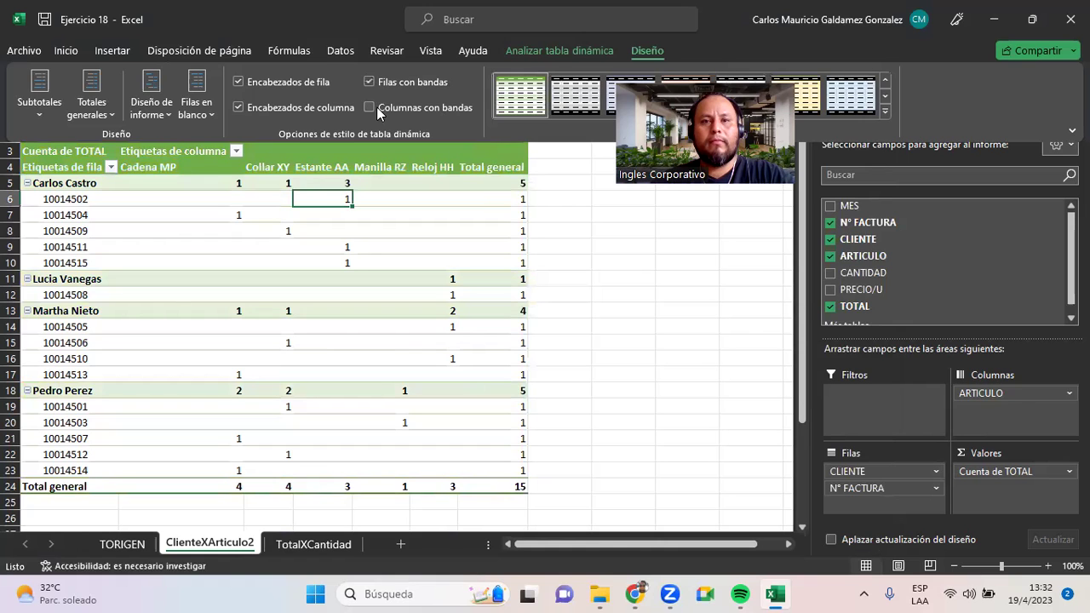
double_click(655, 47)
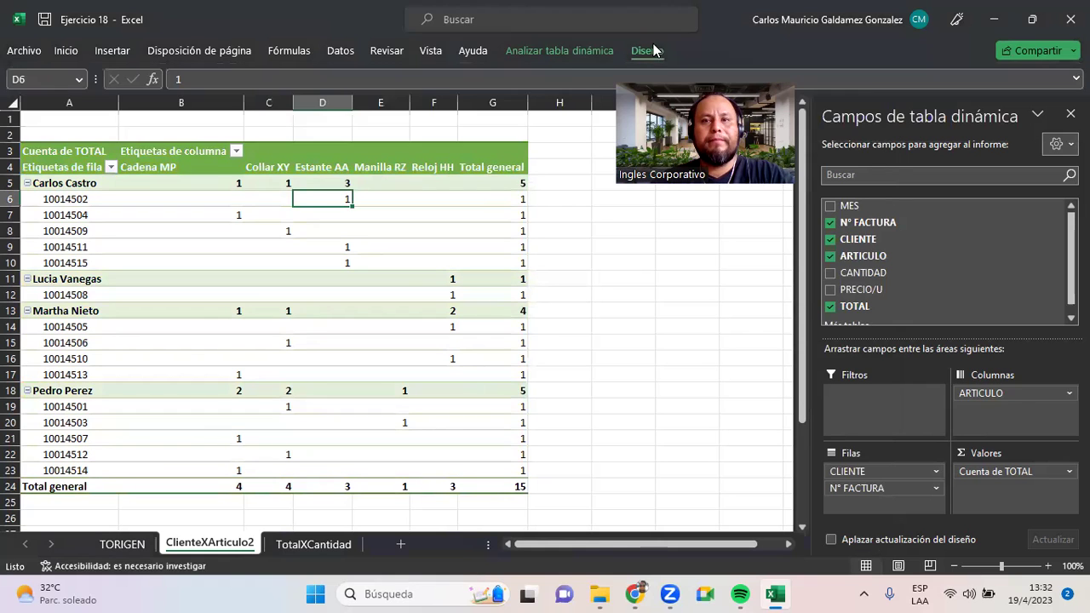
- Turn on Columnas con bandas for the ClienteXArticulo2 pivot table
left_click(370, 109)
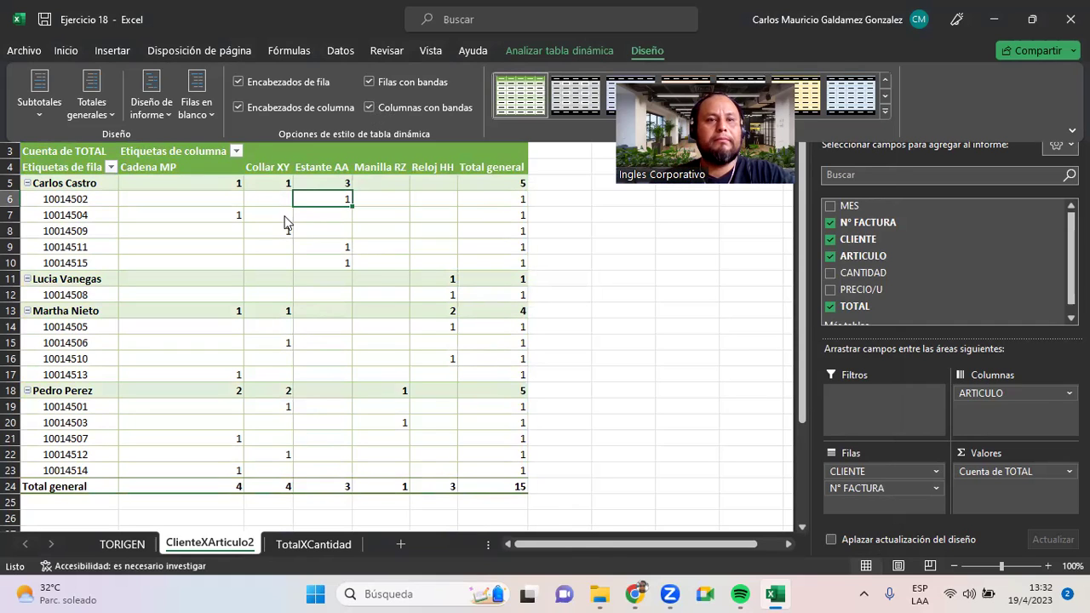
- Try inserting a blank line after each item of the pivot table, and remove the blank lines again
left_click(197, 98)
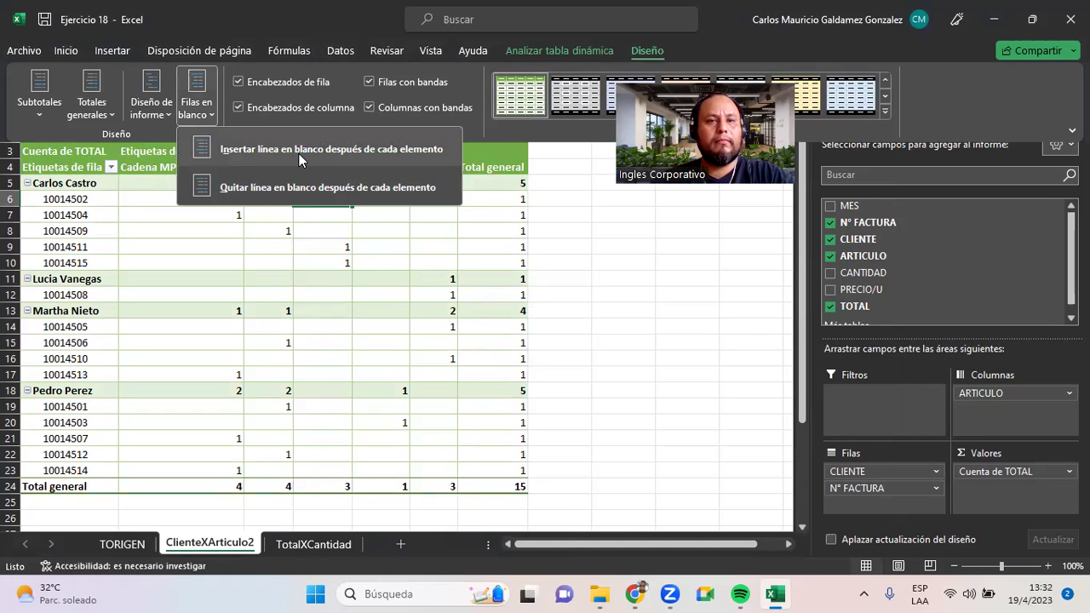
left_click(299, 160)
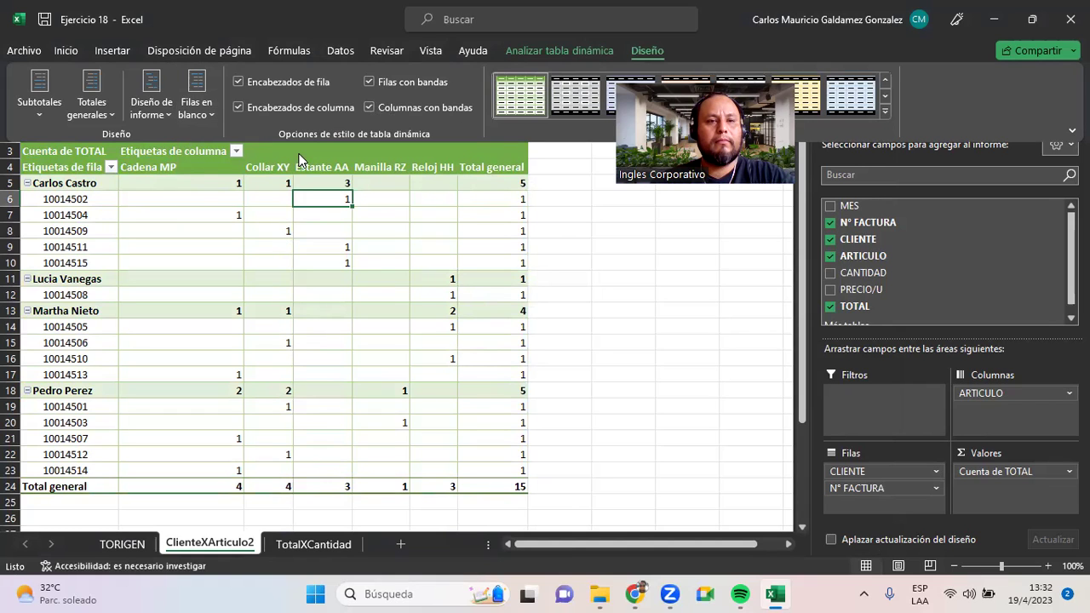
left_click(208, 120)
left_click(245, 184)
left_click(203, 105)
left_click(239, 190)
left_click(228, 252)
left_click(223, 262)
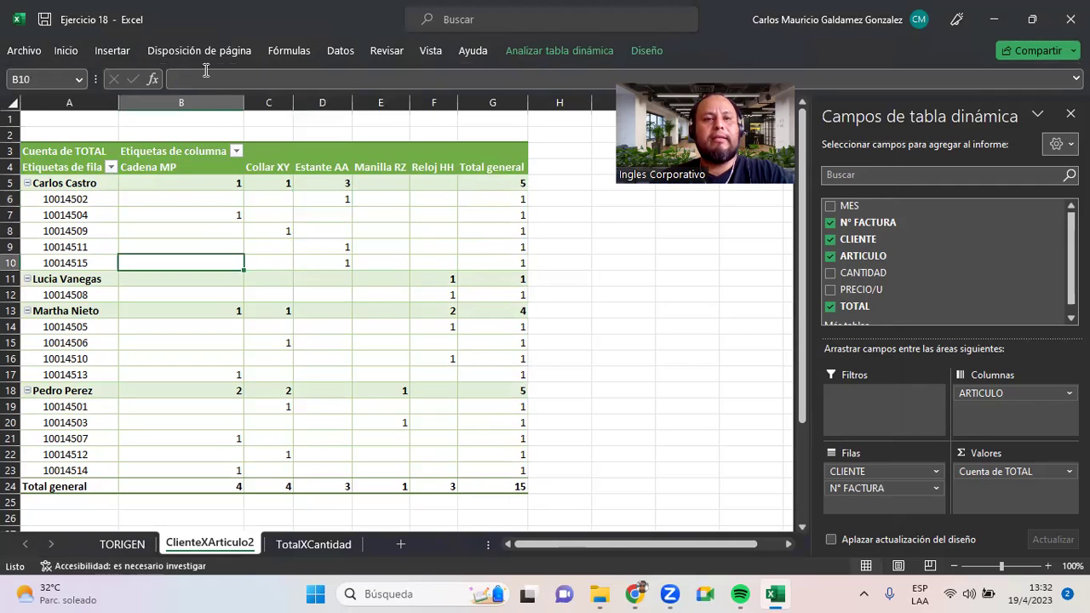
left_click(543, 46)
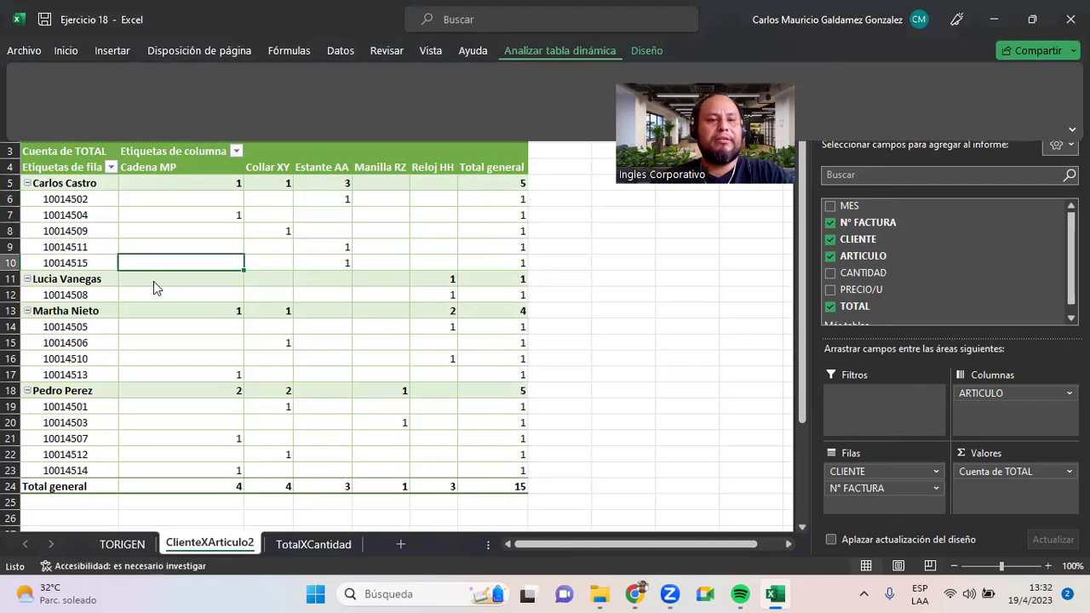
left_click(263, 232)
left_click(108, 204)
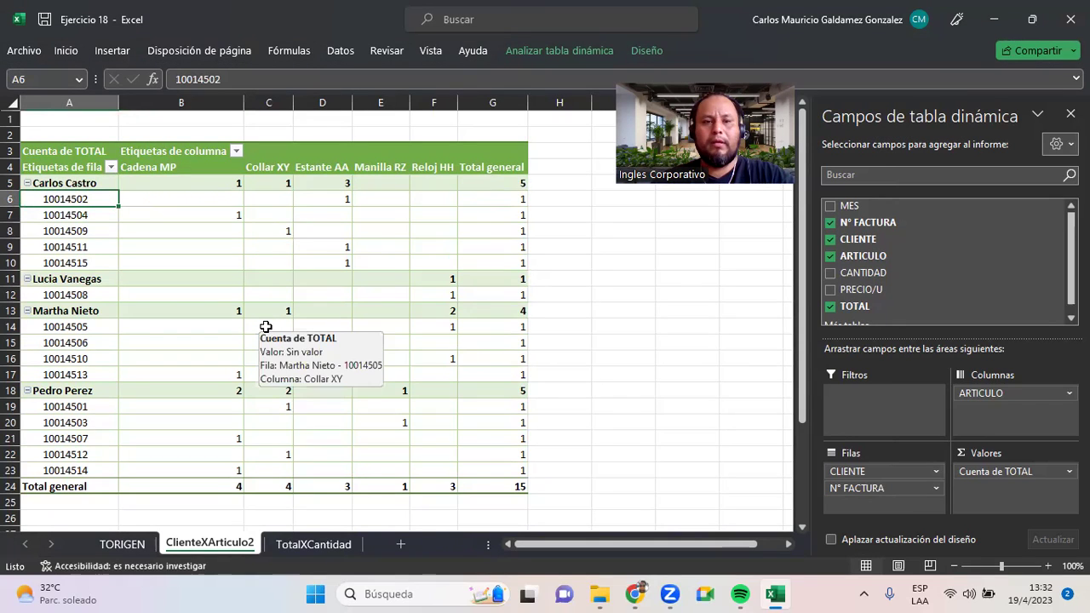
left_click(225, 359)
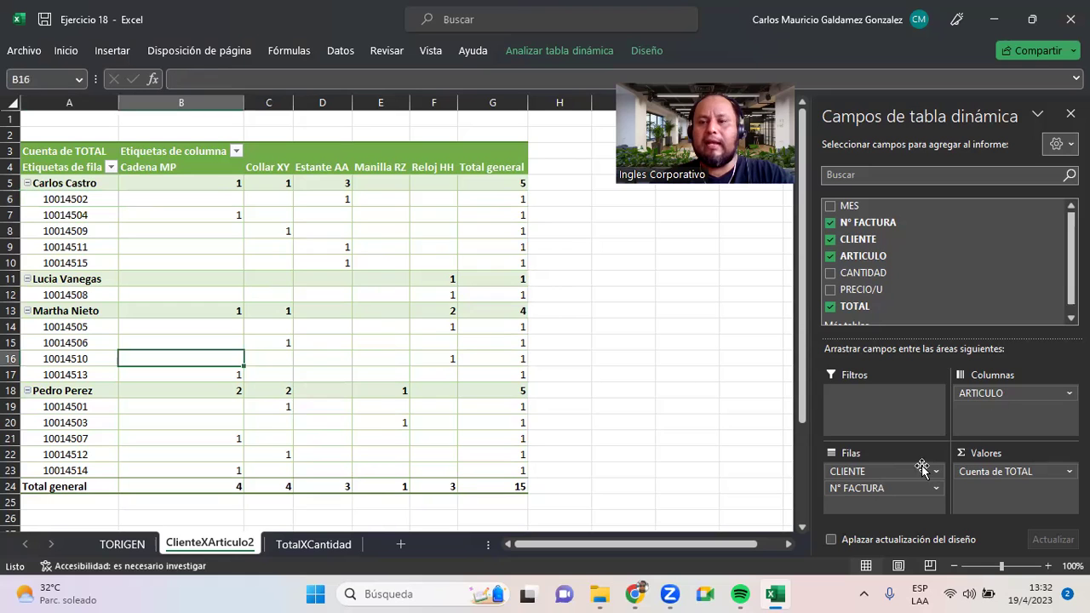
left_click(155, 220)
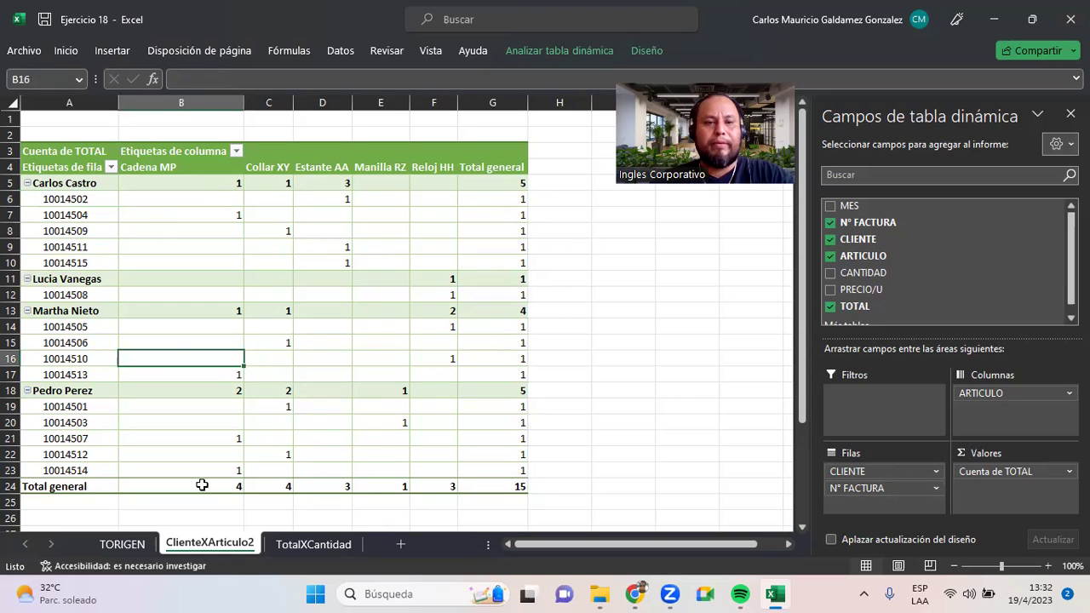
- Compare the TORIGEN records with the ClienteXArticulo2 pivot table and check the summary calculation of its TOTAL value field
left_click(125, 546)
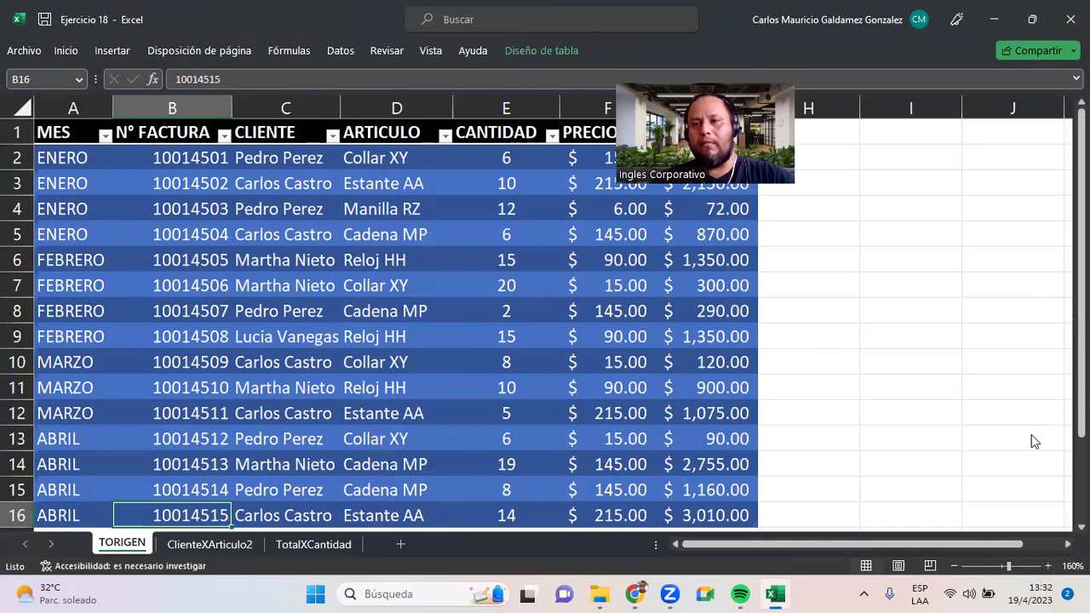
key("ctrl+Page_Down")
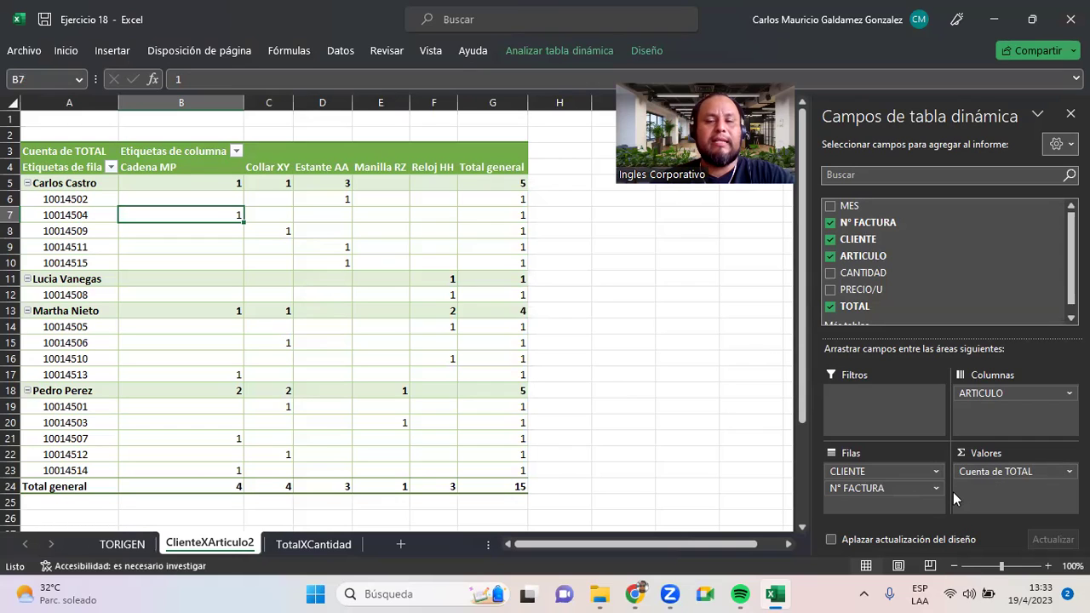
left_click(1060, 477)
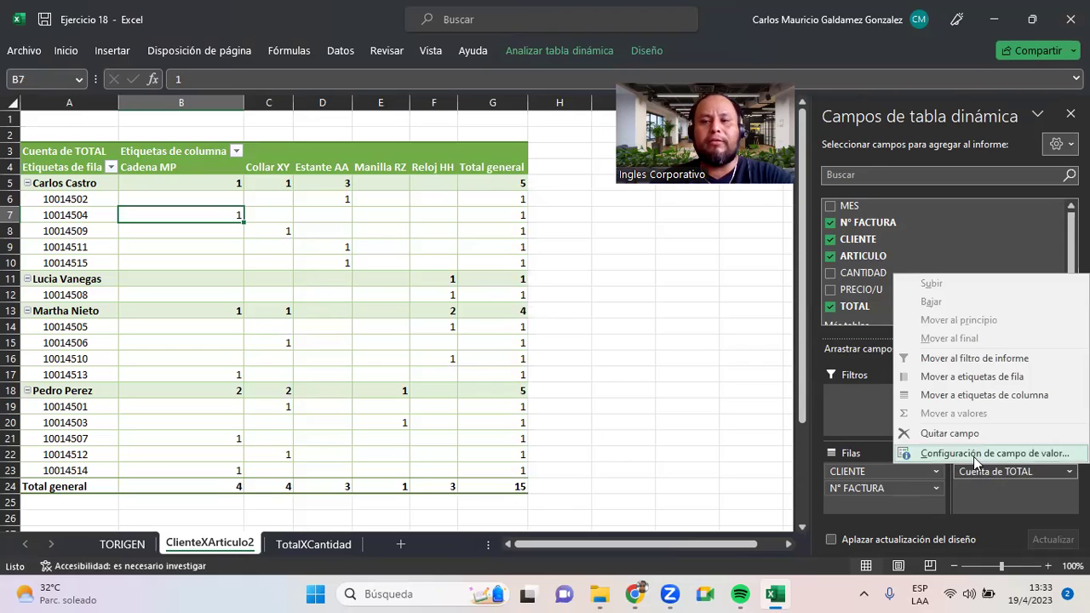
left_click(974, 455)
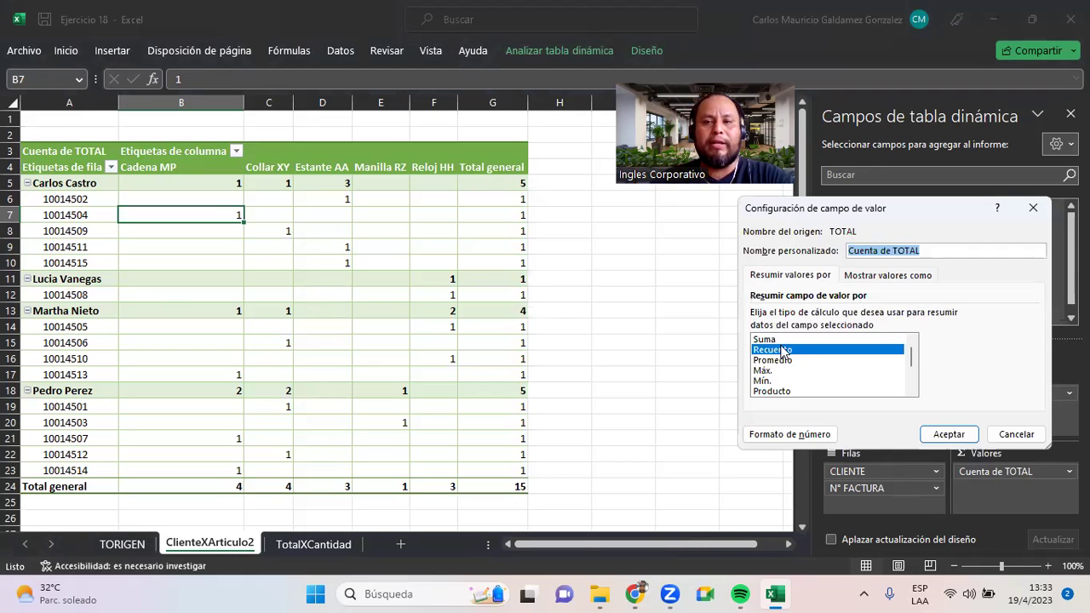
left_click(785, 351)
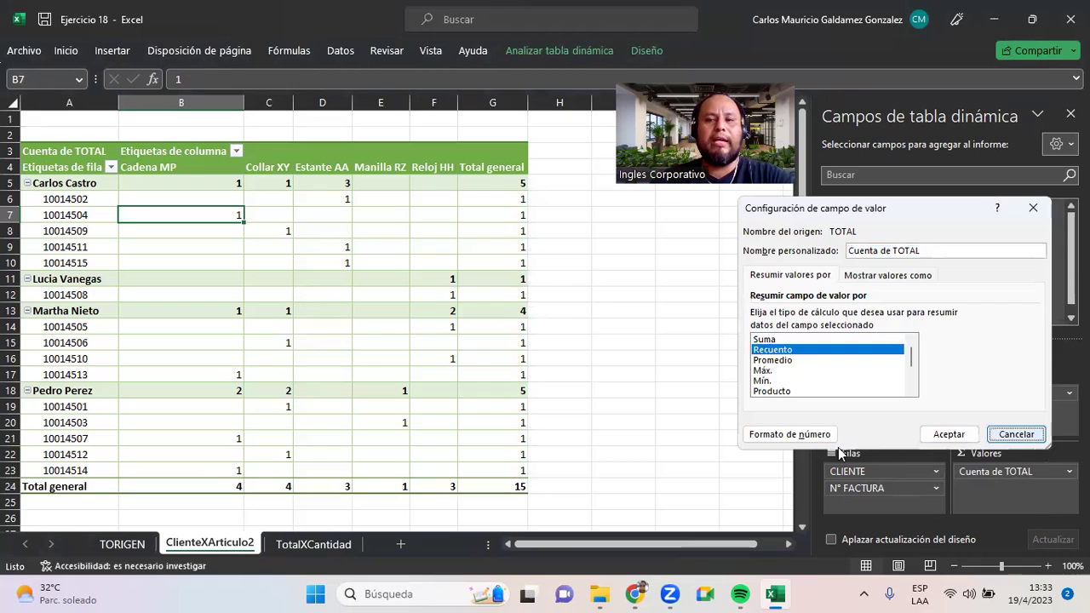
key("Escape")
left_click(271, 309)
mouse_move(272, 309)
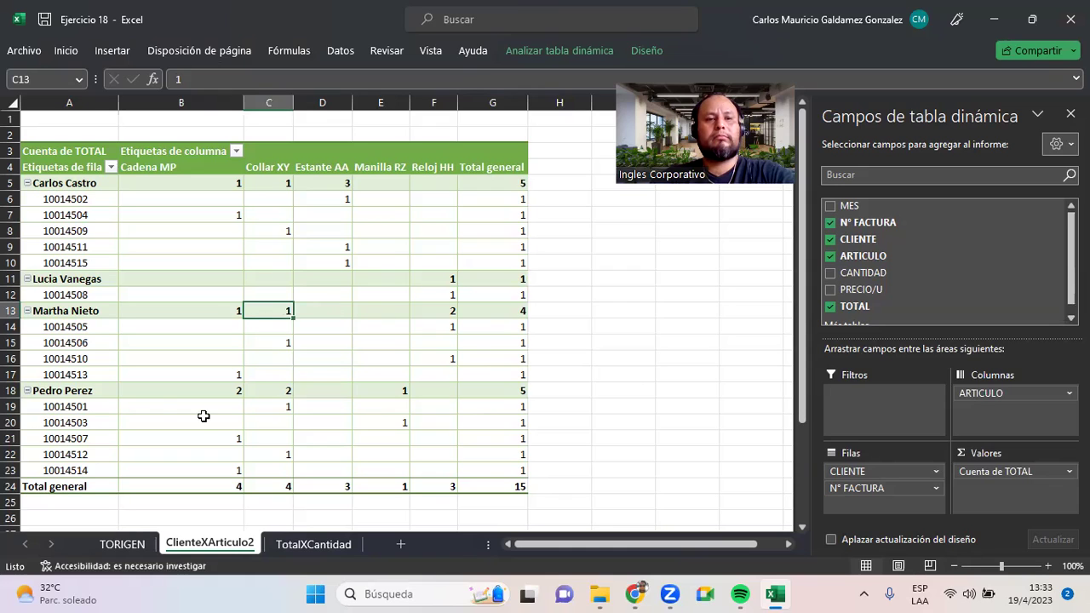
mouse_move(162, 406)
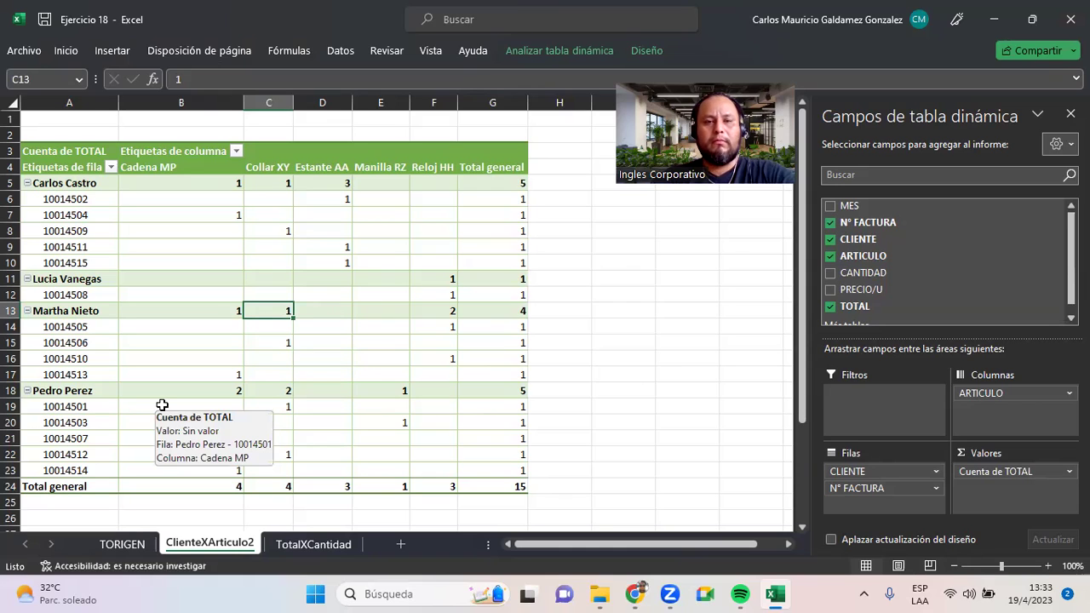
- Refresh the pivot table on the TotalXCantidad sheet so its field list matches the TORIGEN columns
left_click(123, 544)
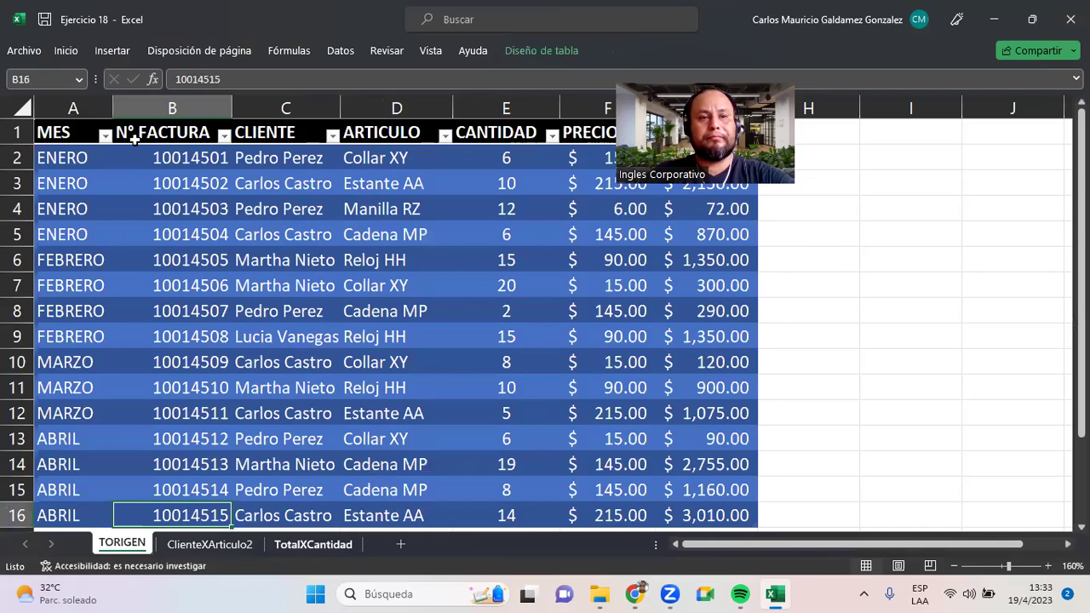
key("ctrl+Page_Down")
key("ctrl+Page_Down")
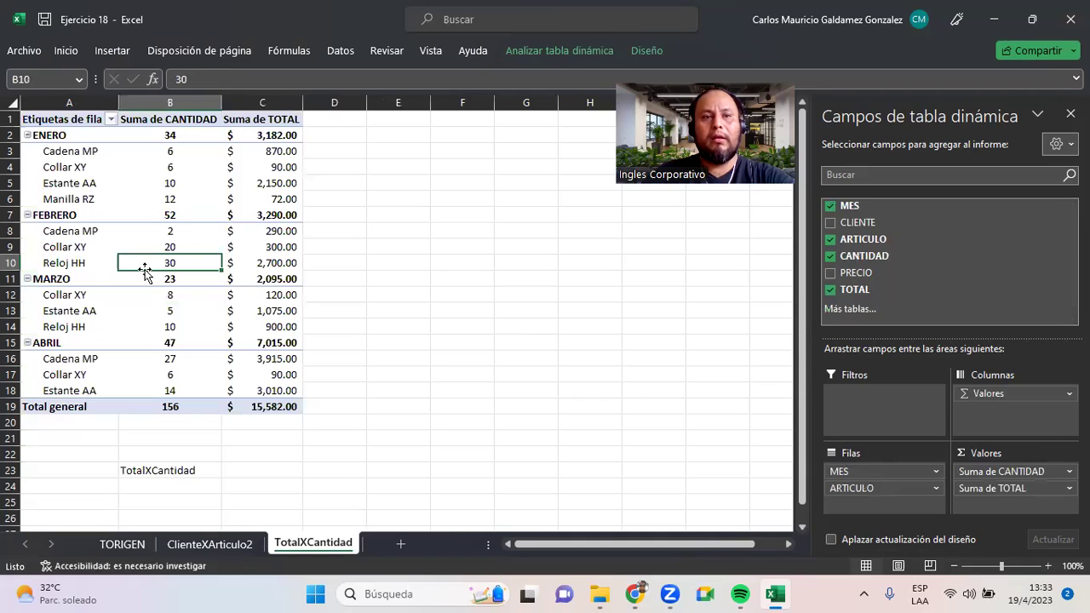
left_click(195, 218)
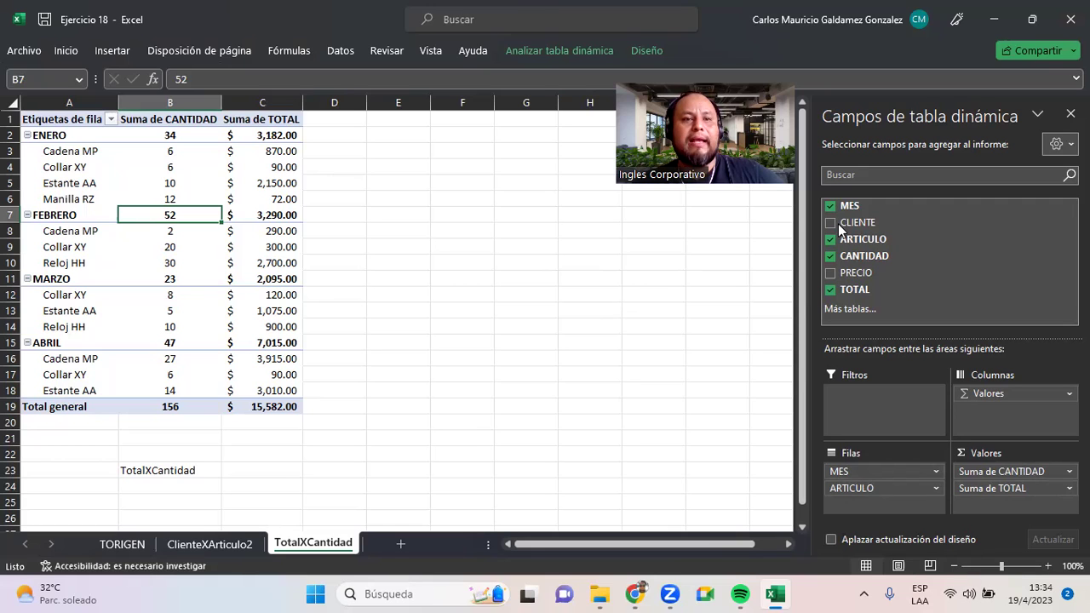
left_click(170, 263)
left_click(530, 49)
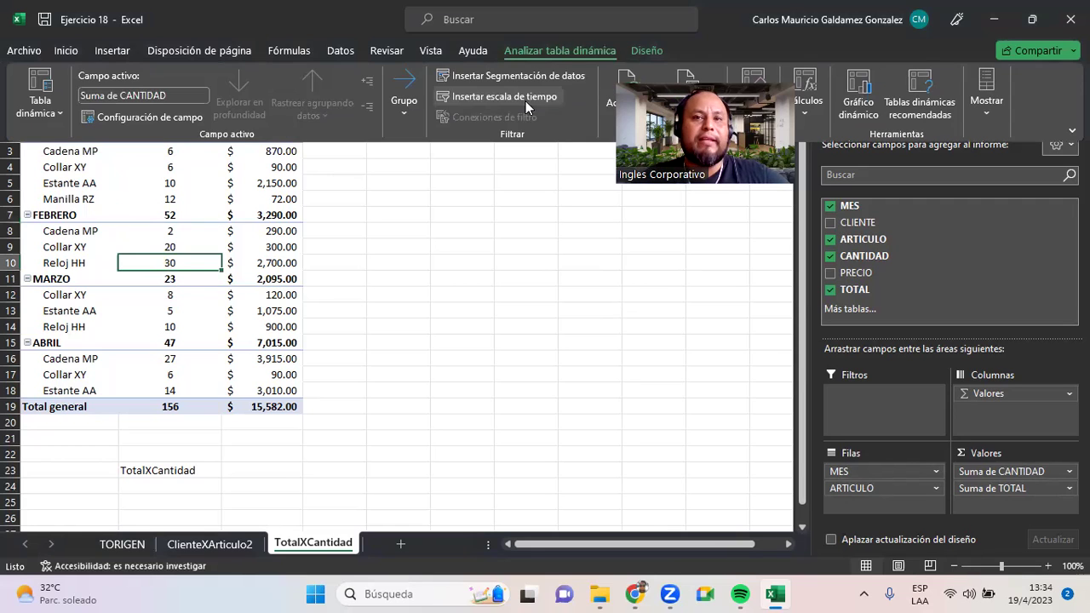
left_click(620, 89)
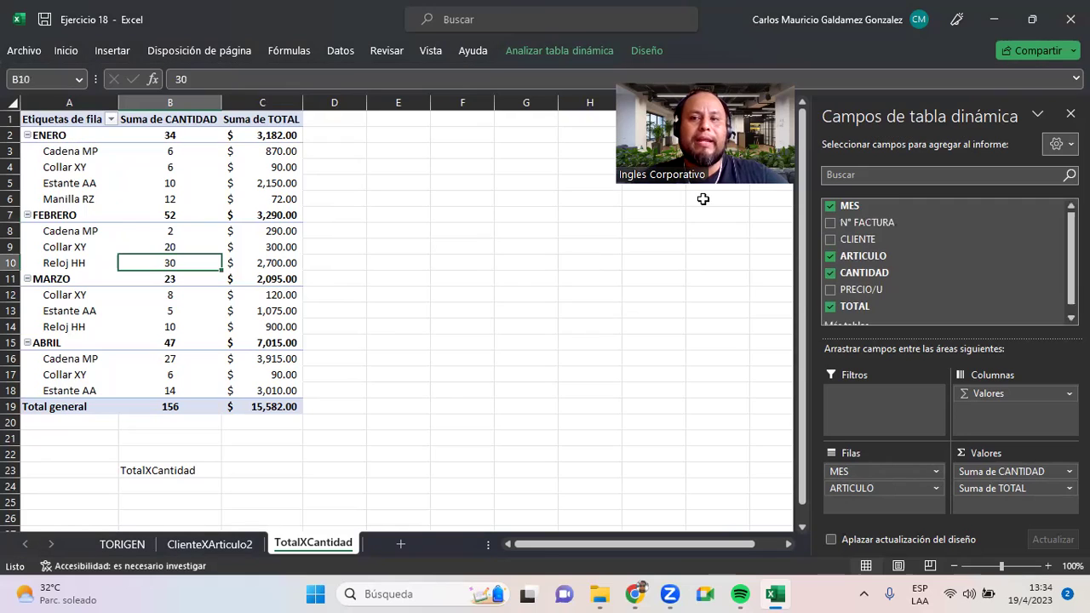
- Review the available options for the Valores column field and the Suma de TOTAL value field in TotalXCantidad
left_click(52, 181)
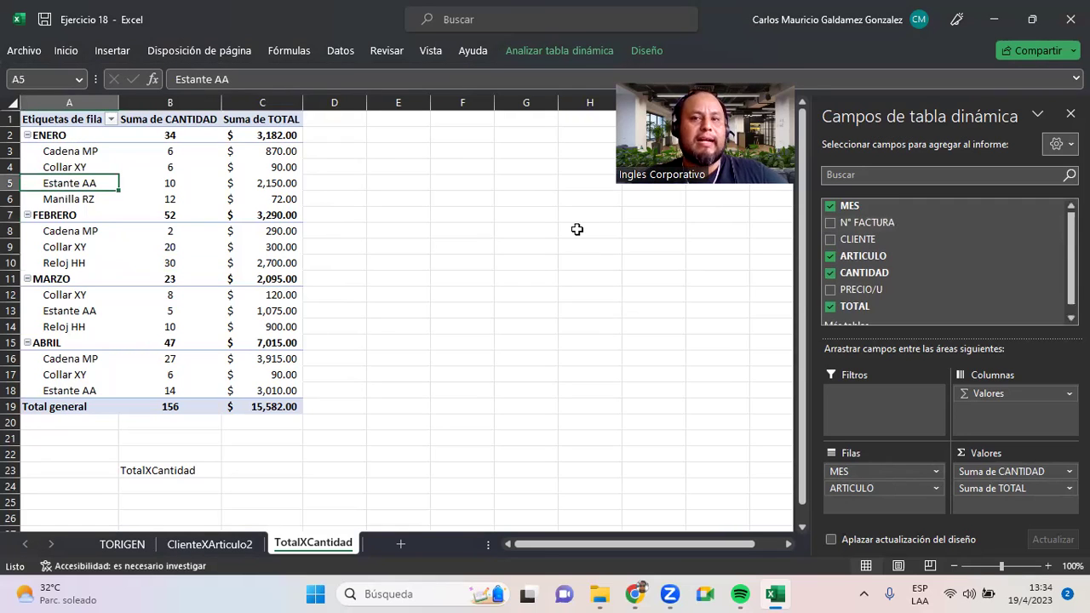
left_click(990, 400)
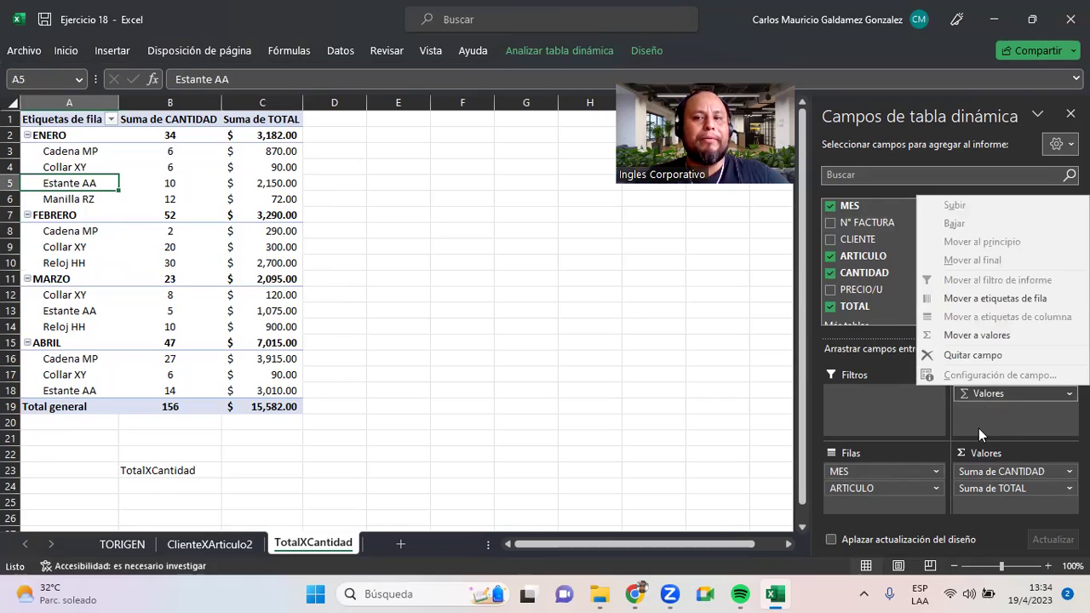
left_click(978, 428)
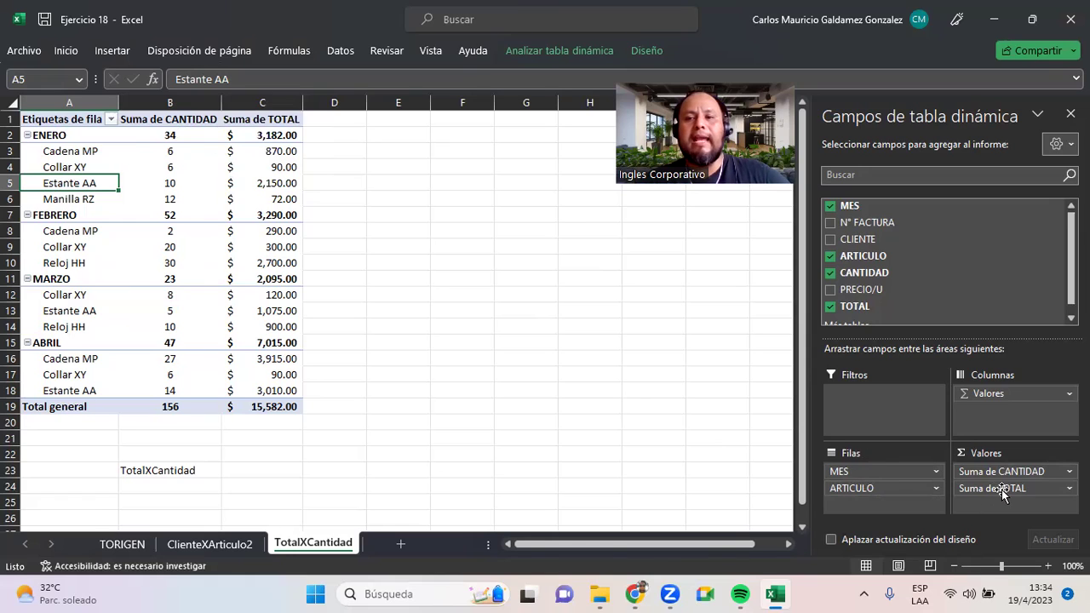
left_click(253, 139)
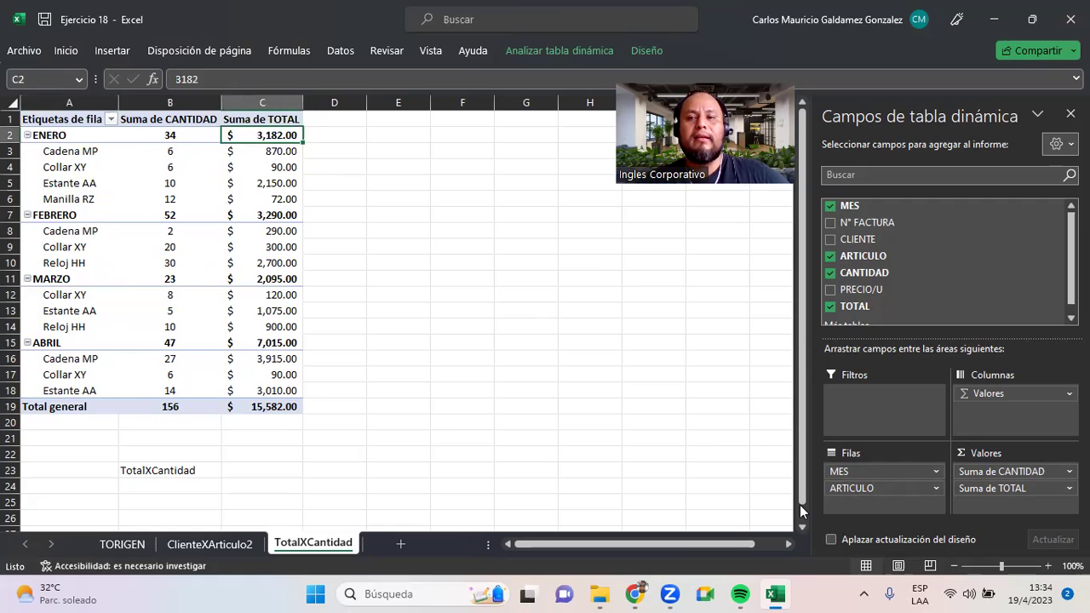
left_click(1014, 488)
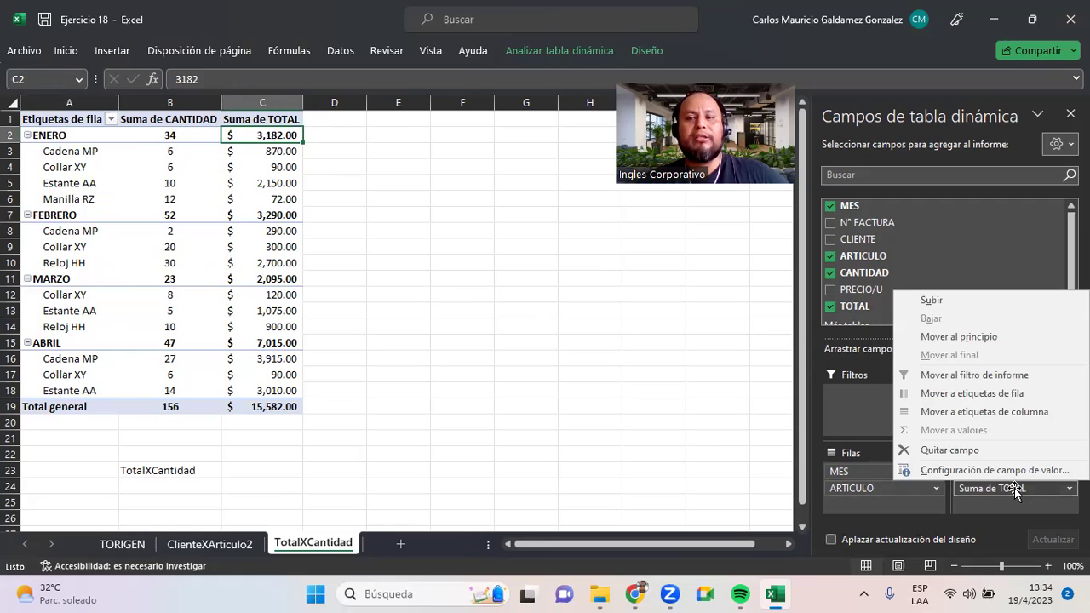
left_click(996, 513)
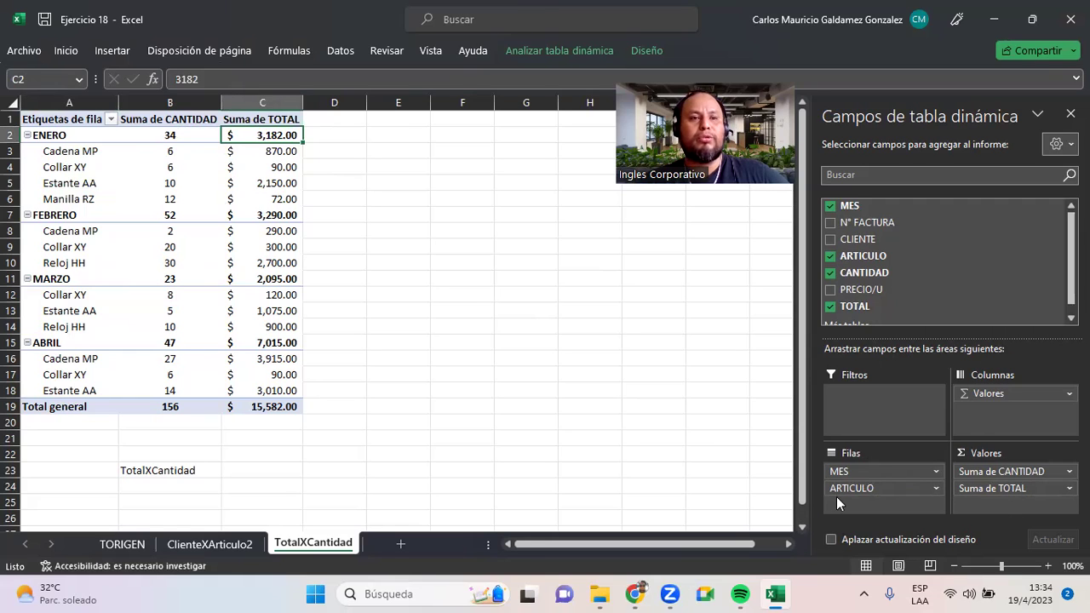
- Collapse the ENERO, FEBRERO, MARZO and ABRIL groups so only the monthly totals are listed
left_click(31, 138)
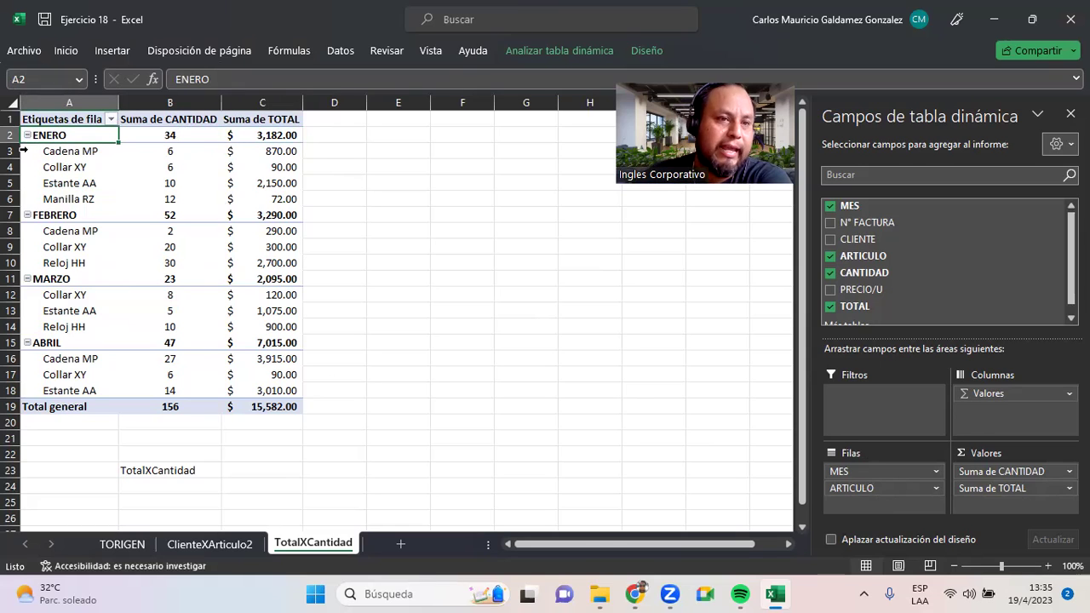
left_click(28, 137)
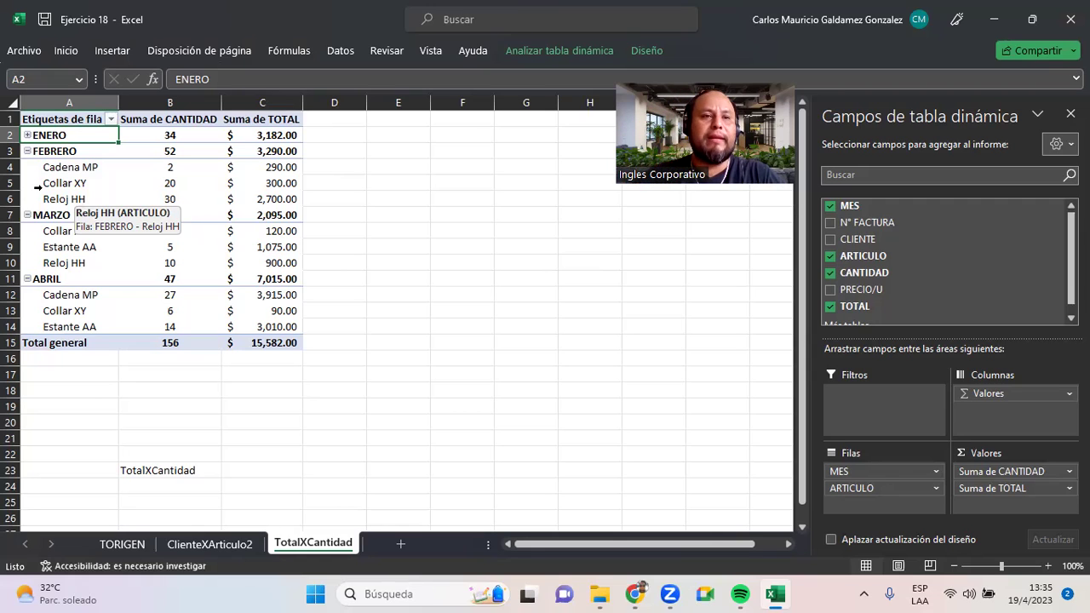
key("Down")
left_click(28, 150)
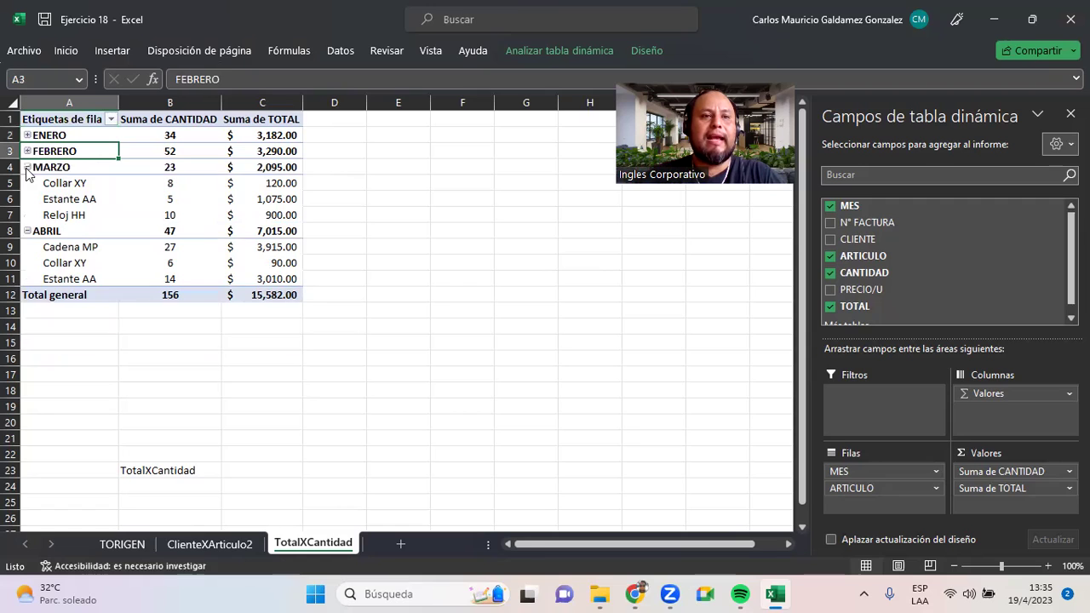
left_click(27, 167)
left_click(27, 183)
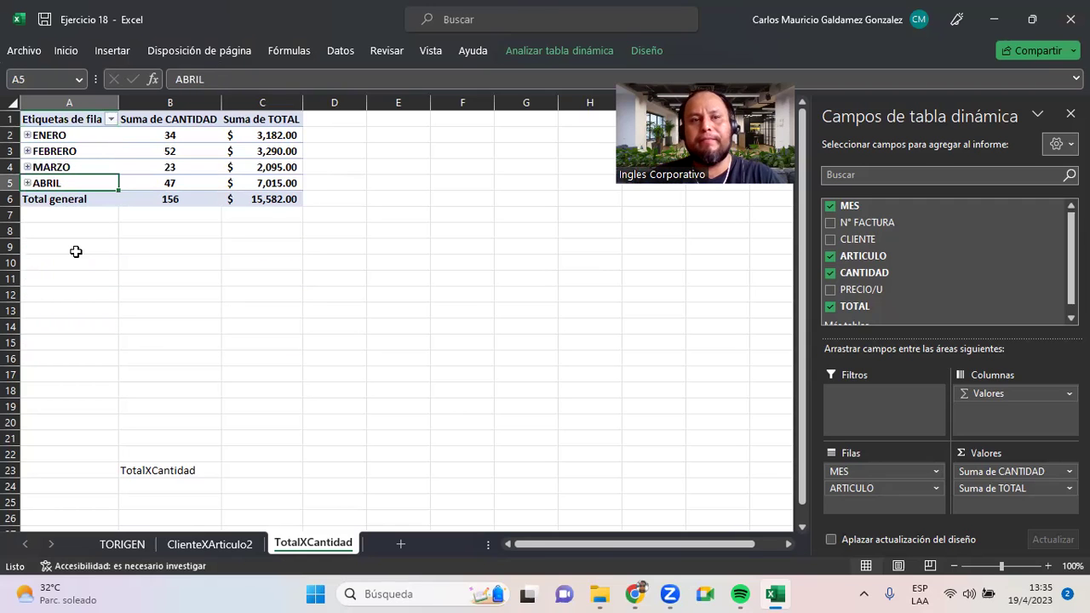
- Examine the CANTIDAD sums for ENERO, FEBRERO and MARZO in the collapsed pivot table
left_click(139, 137)
left_click(143, 151)
left_click(151, 170)
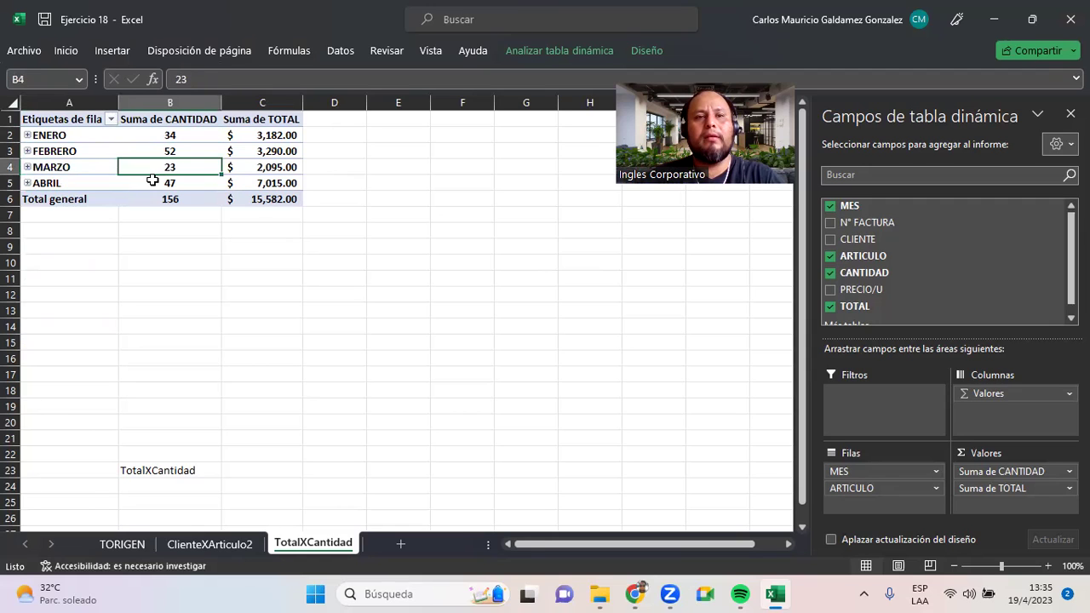
left_click(201, 181)
left_click(251, 134)
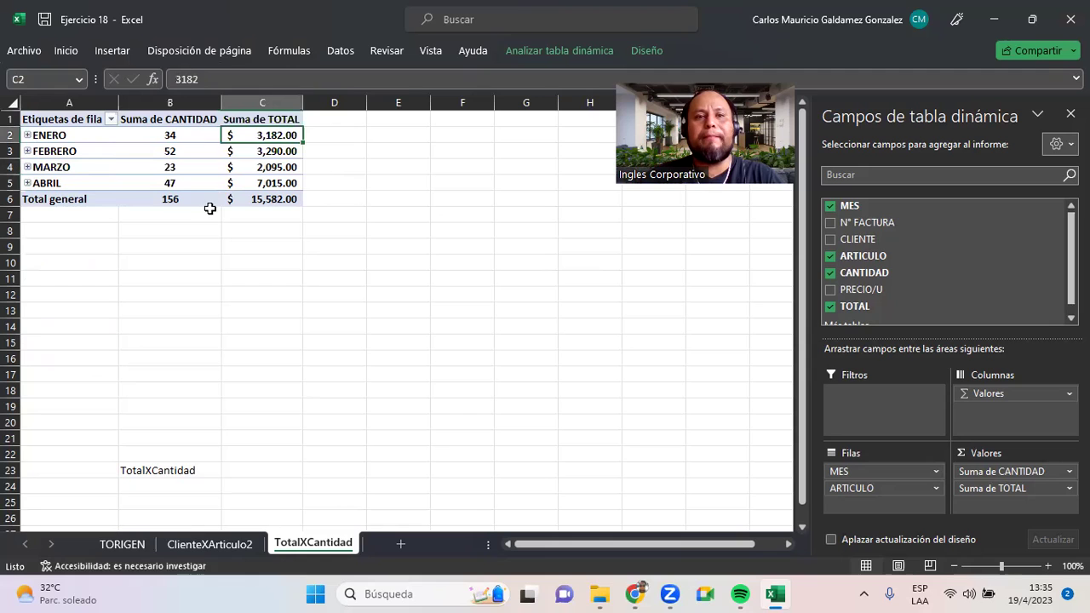
left_click(230, 545)
left_click(303, 545)
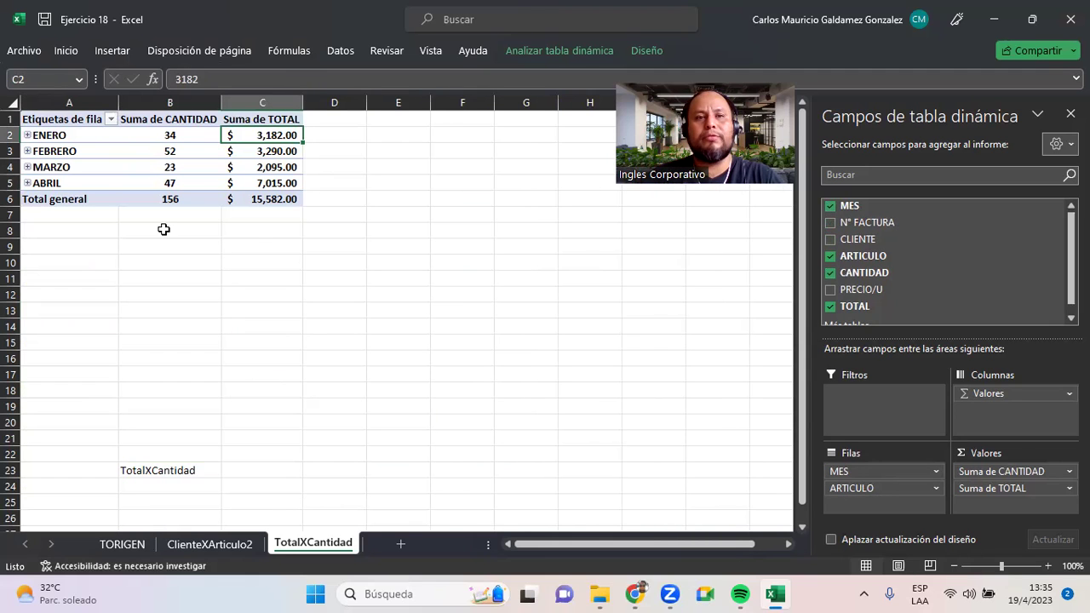
- Expand ENERO, FEBRERO, MARZO and ABRIL in the TotalXCantidad pivot table to list the articles under each month
left_click(27, 136)
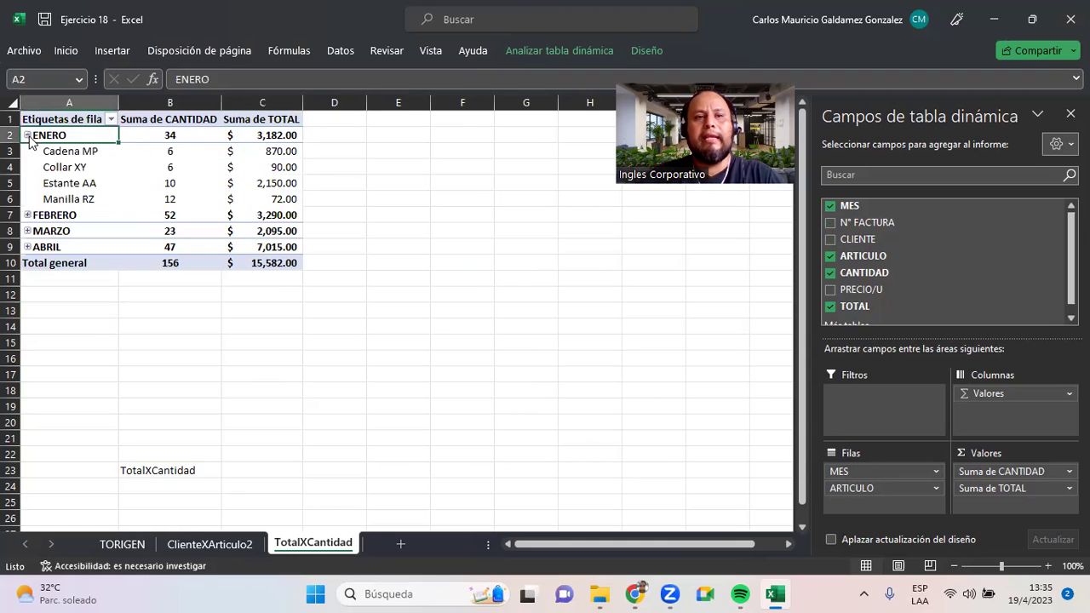
left_click(27, 214)
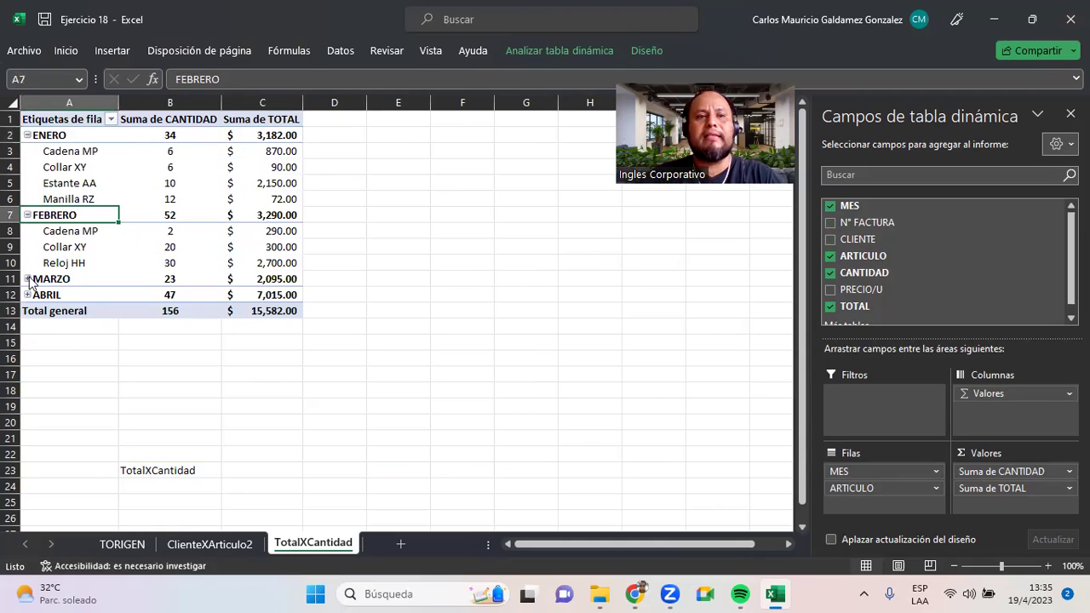
left_click(27, 278)
left_click(27, 343)
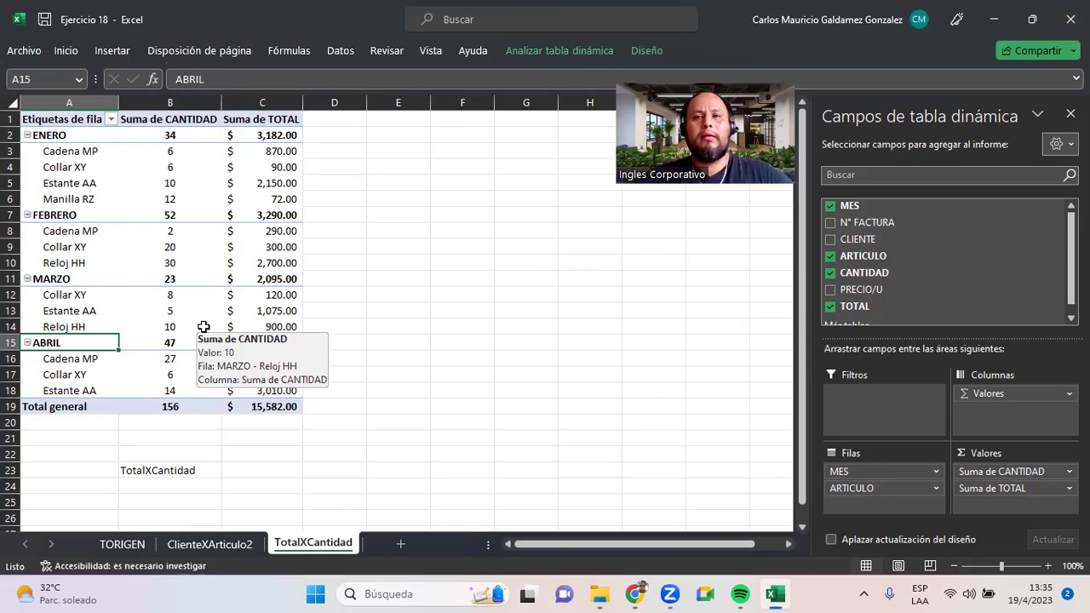
left_click(214, 183)
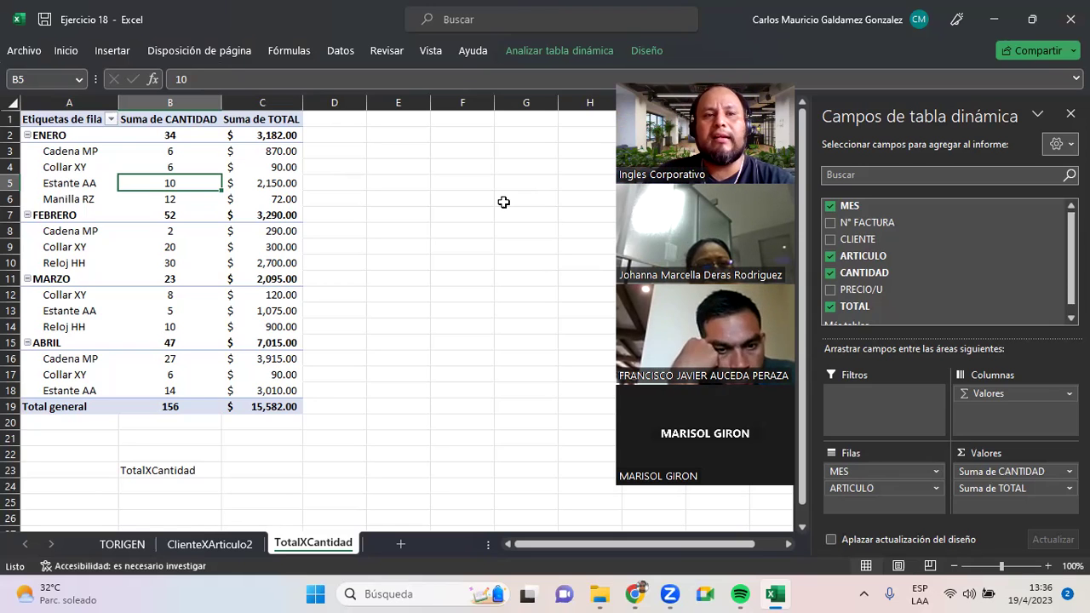
left_click(57, 151)
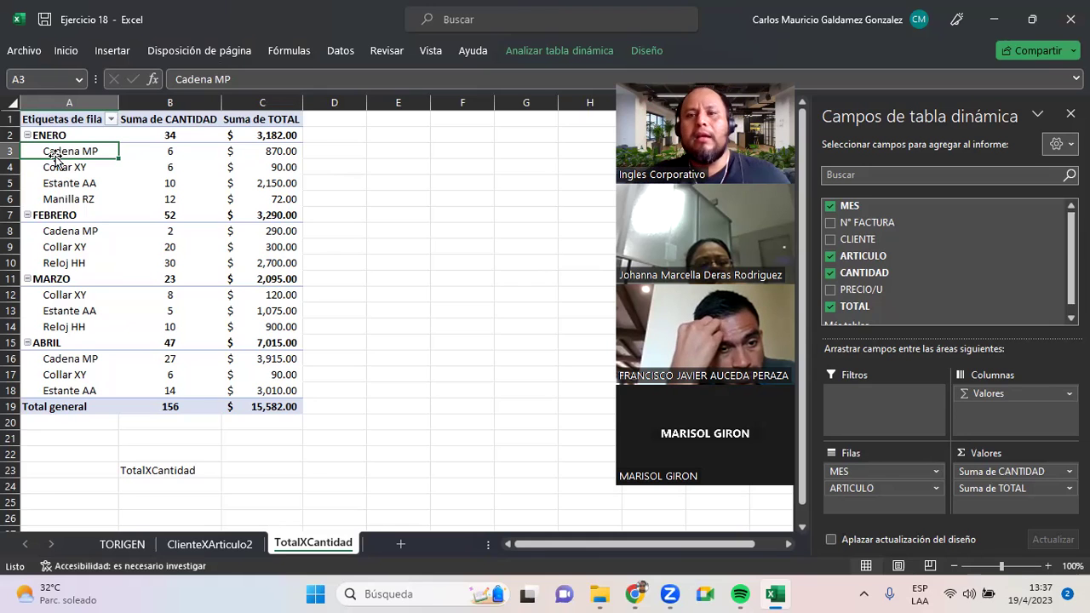
left_click(60, 160)
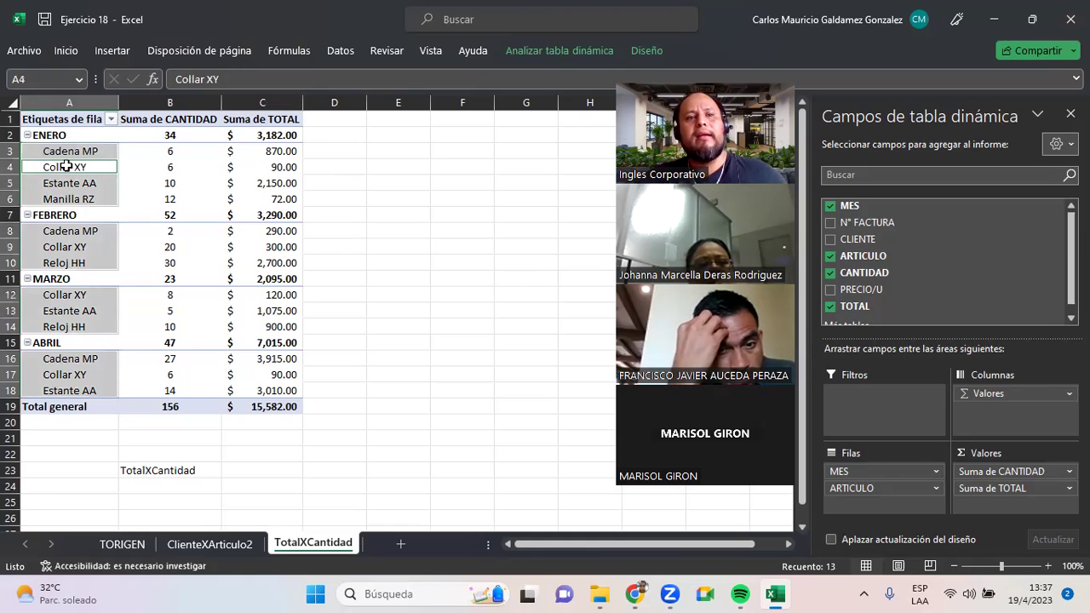
left_click(66, 166)
left_click(54, 149)
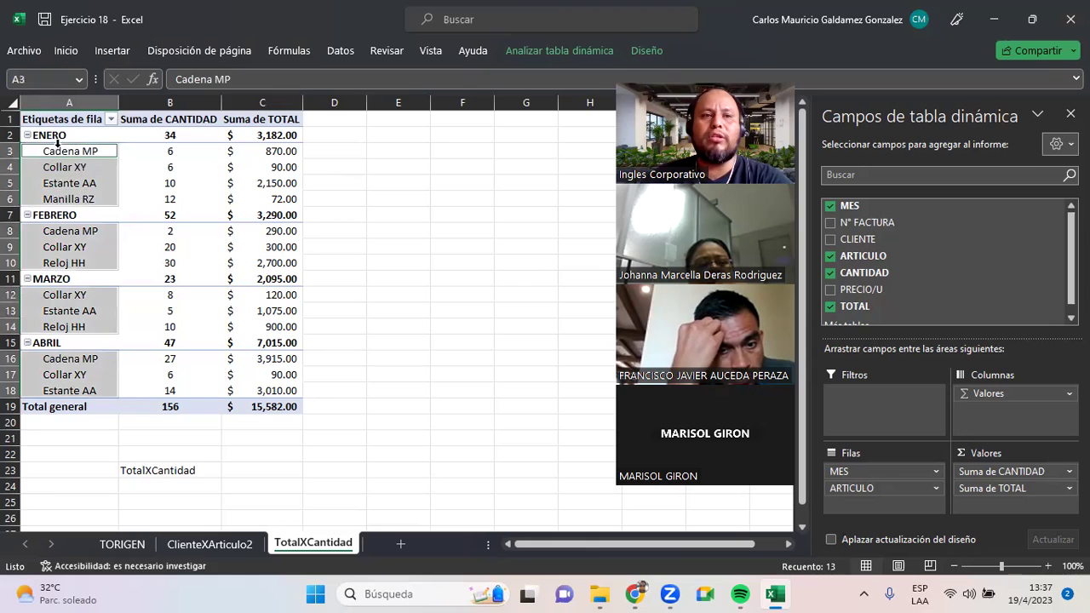
left_click(68, 151)
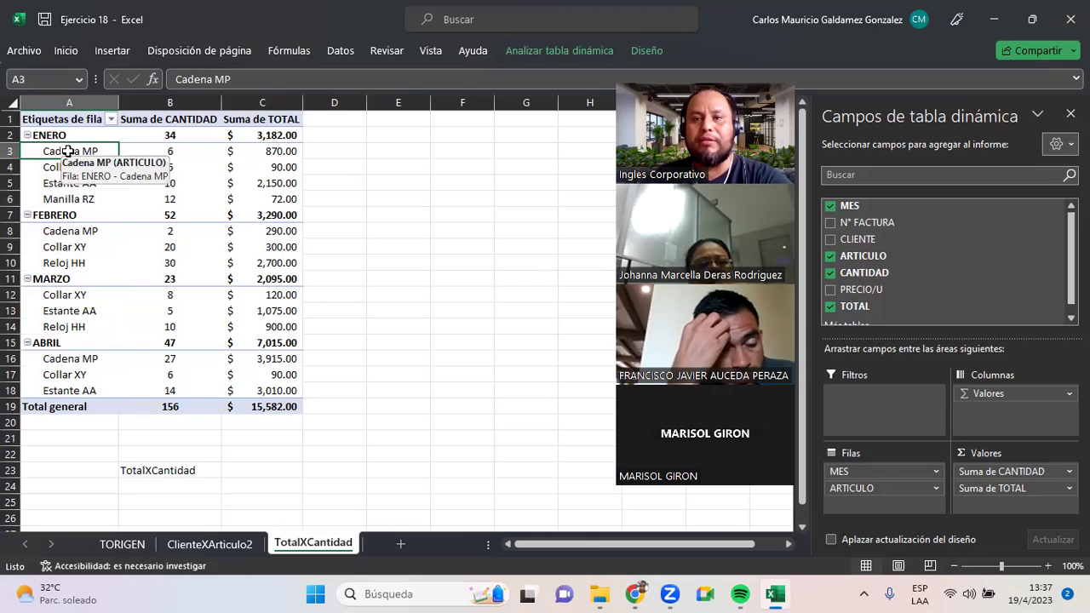
left_click(60, 250)
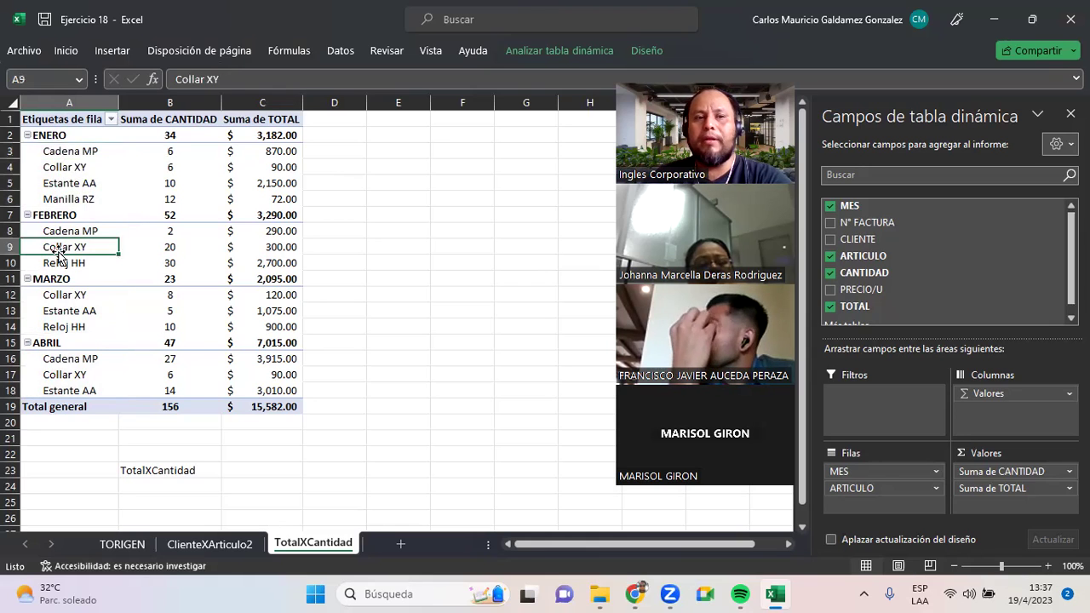
left_click(63, 261)
left_click(75, 232)
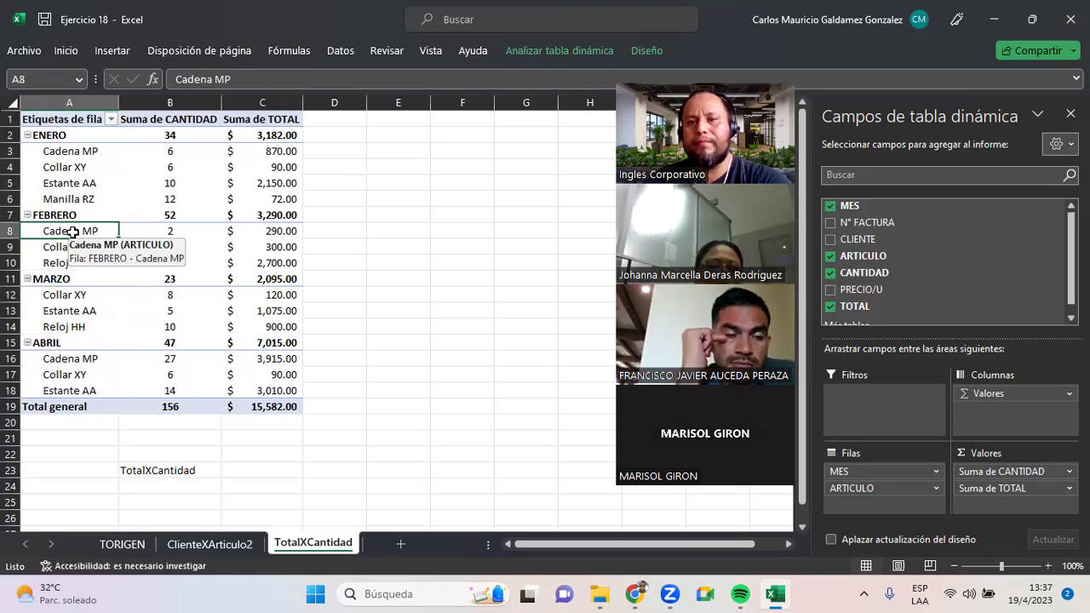
left_click(65, 152)
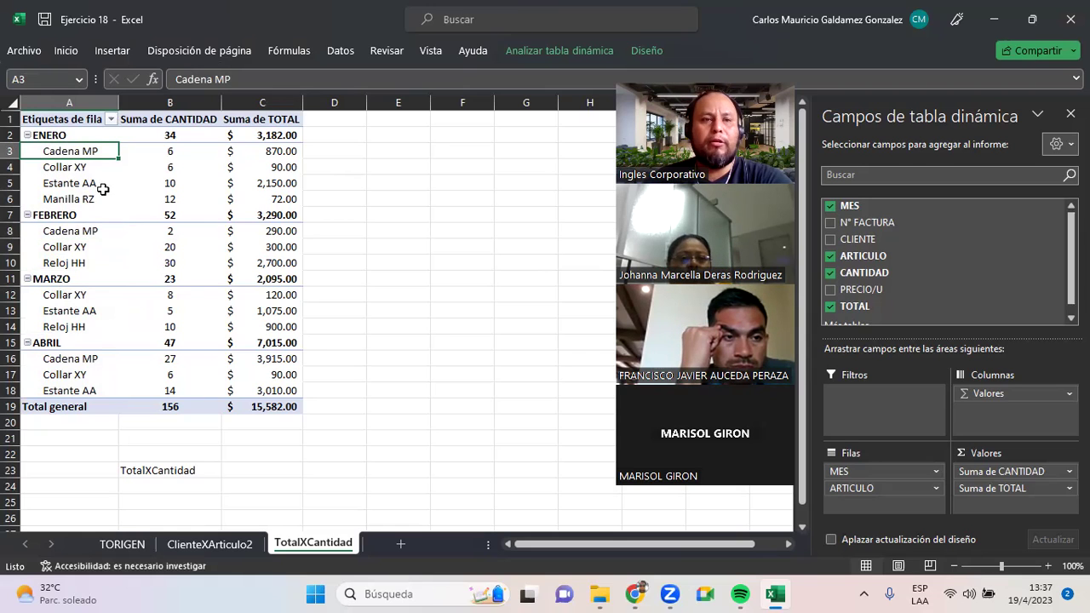
- Check whether the pivot table's article labels under ENERO allow inserting a link, reviewing their context options and the insert commands
right_click(65, 153)
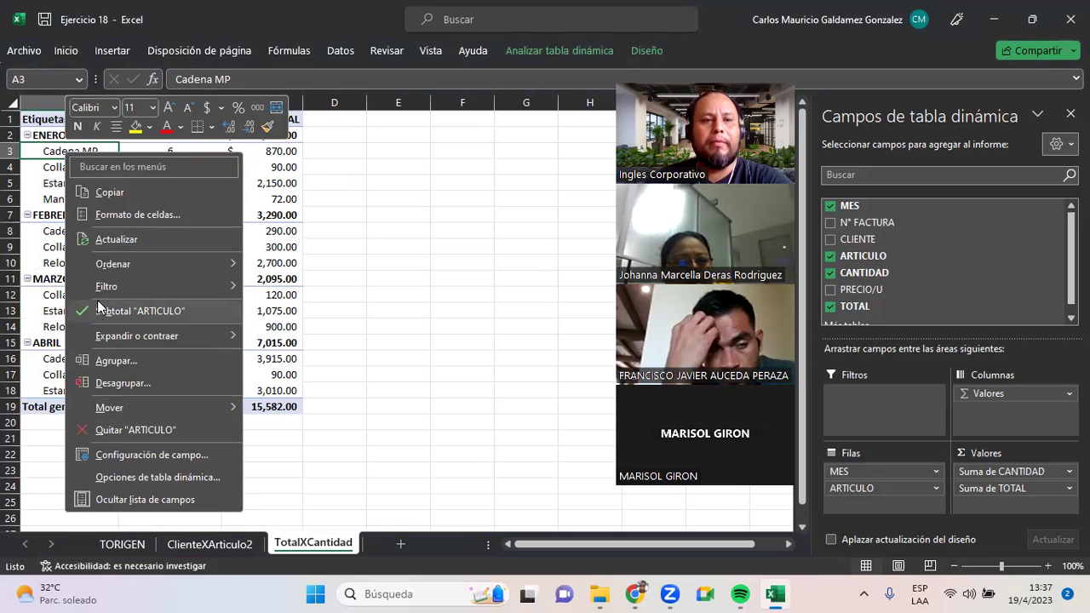
left_click(49, 149)
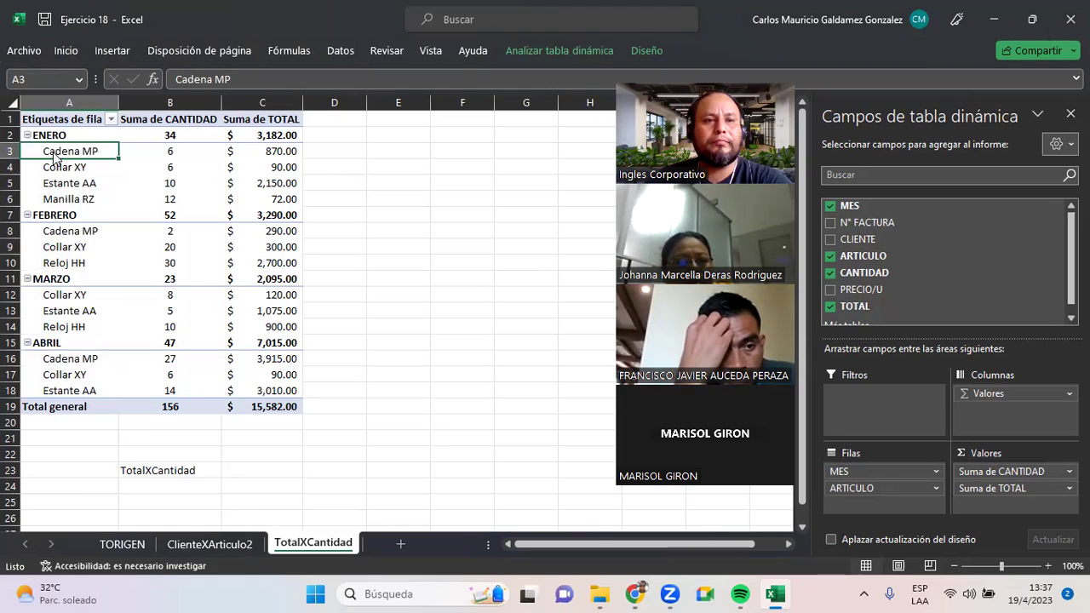
right_click(53, 153)
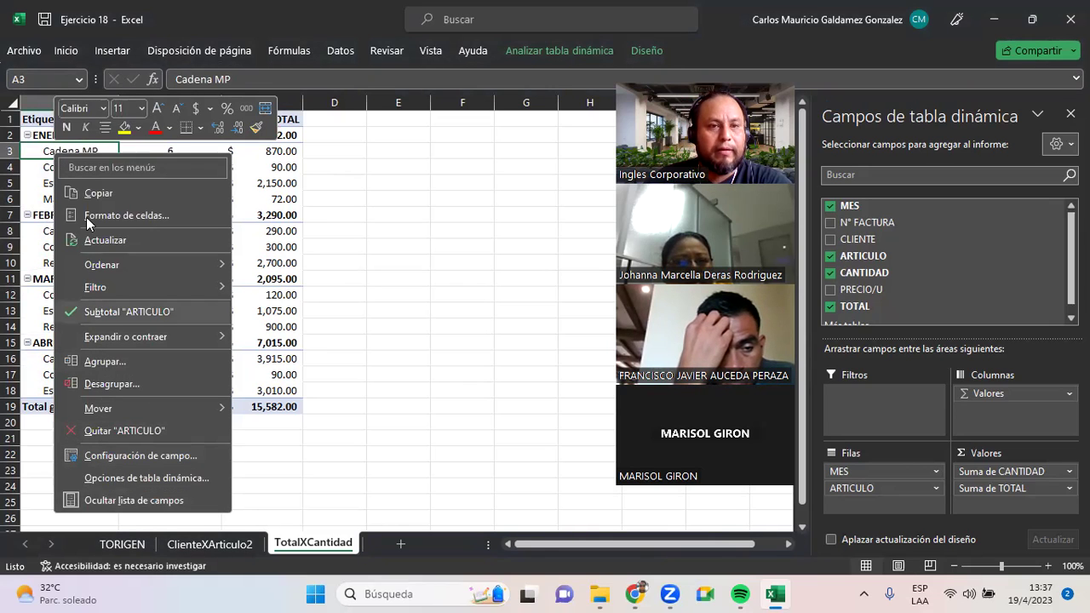
left_click(32, 171)
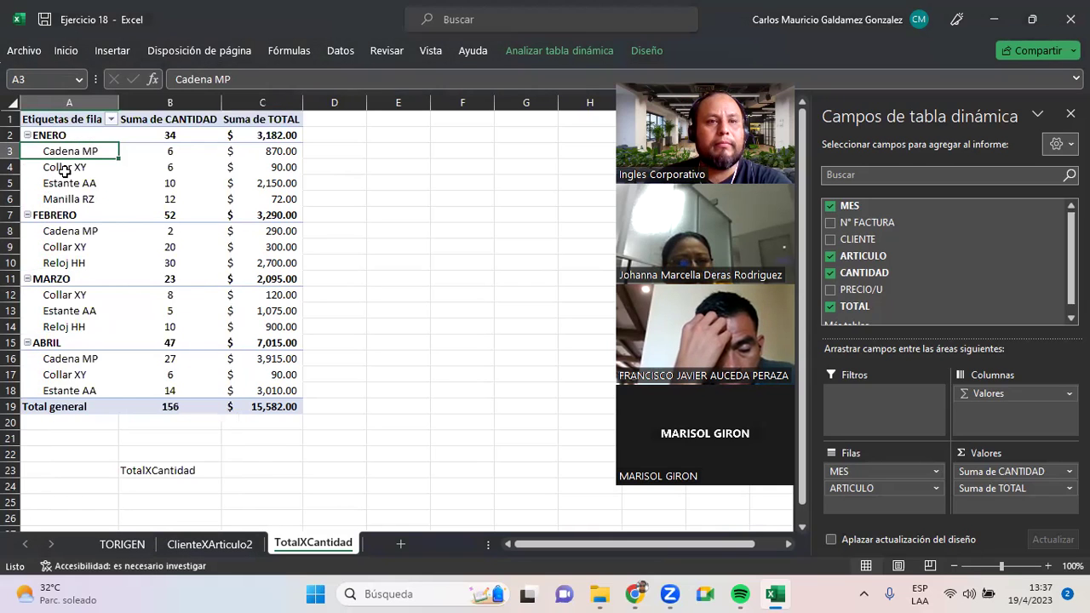
left_click(65, 171)
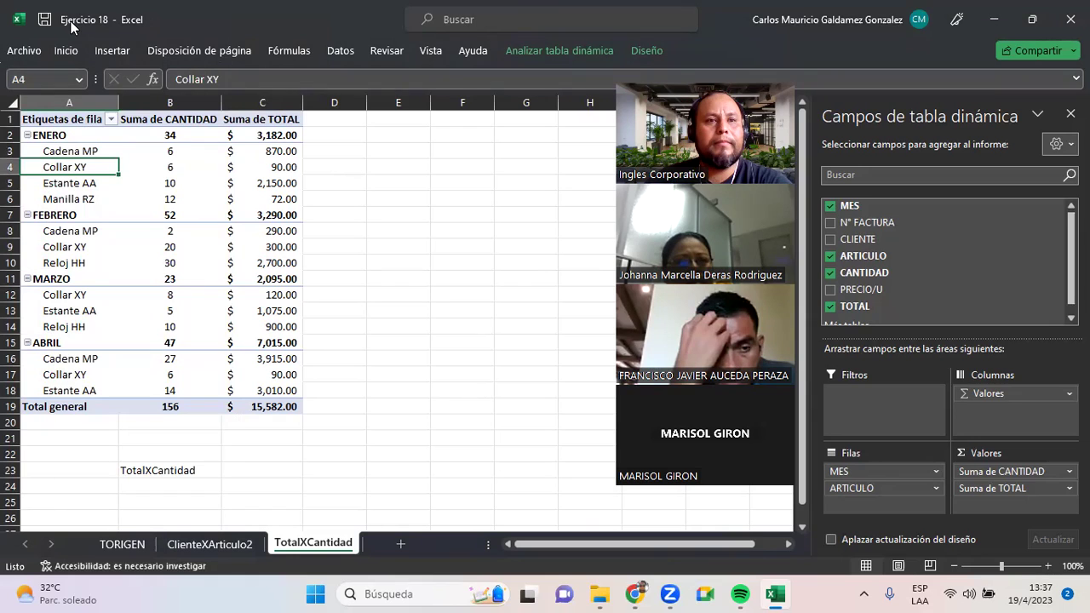
left_click(66, 52)
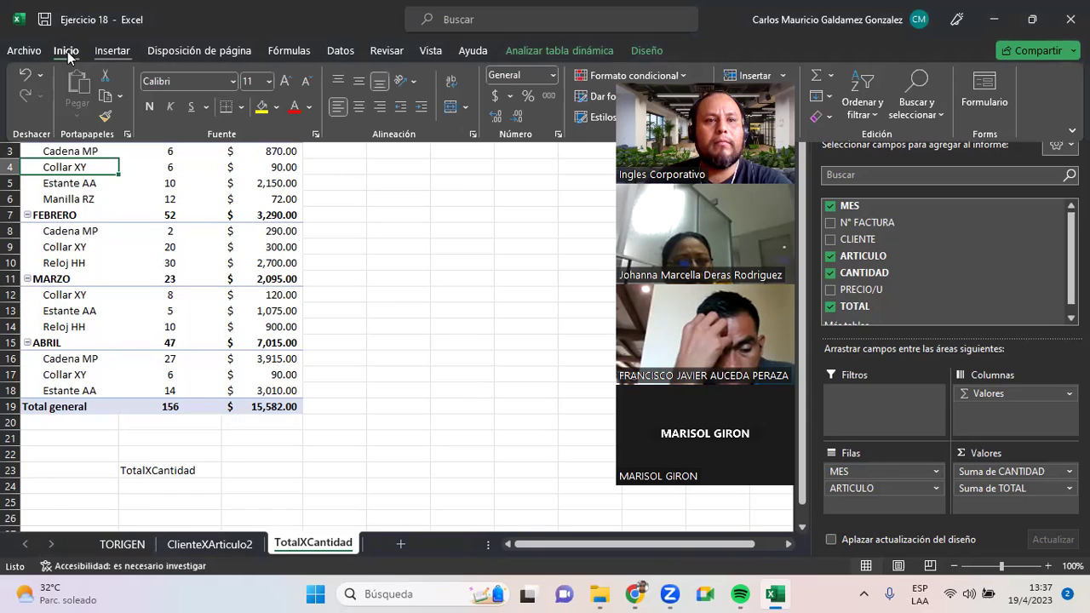
left_click(111, 51)
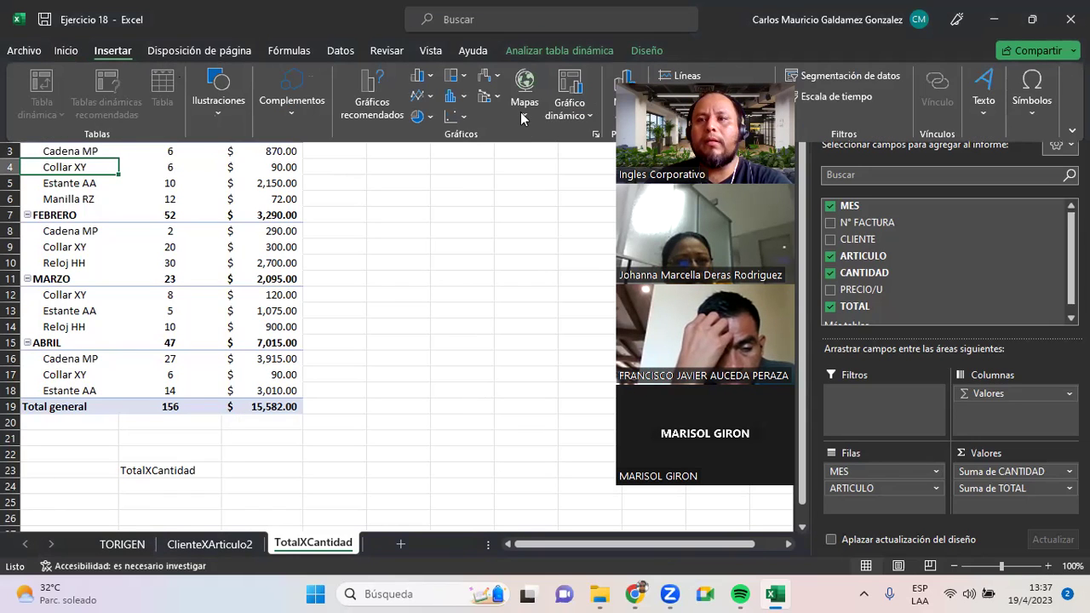
right_click(937, 101)
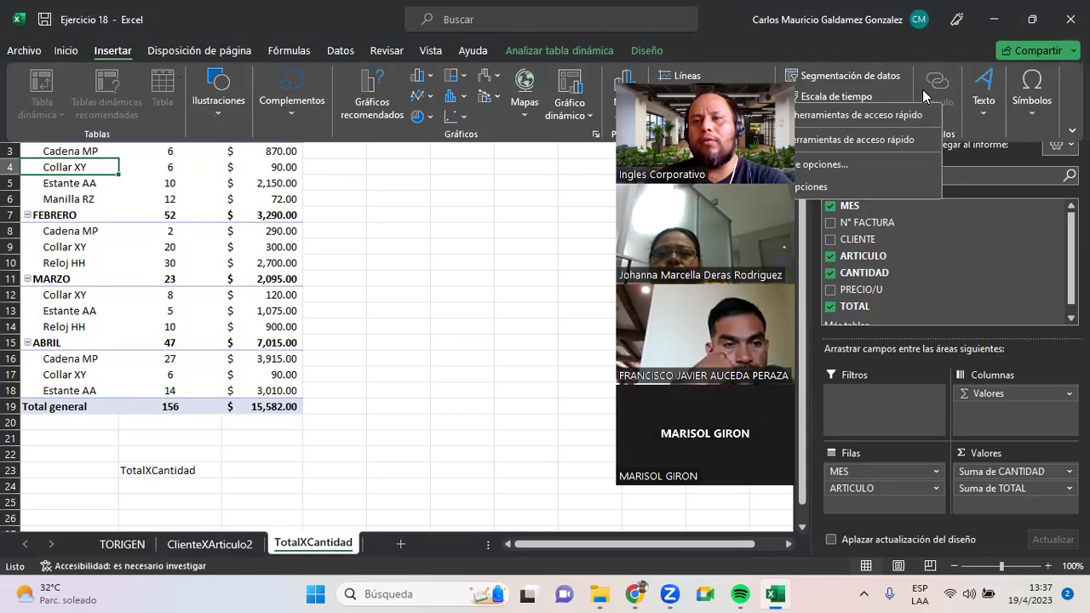
key("Escape")
key("Escape")
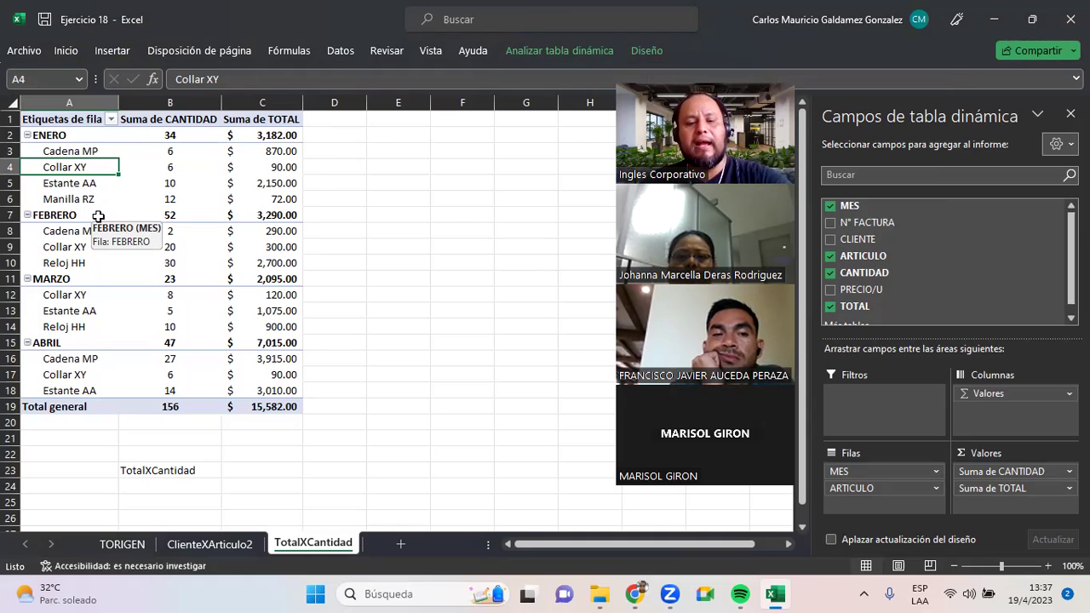
key("super")
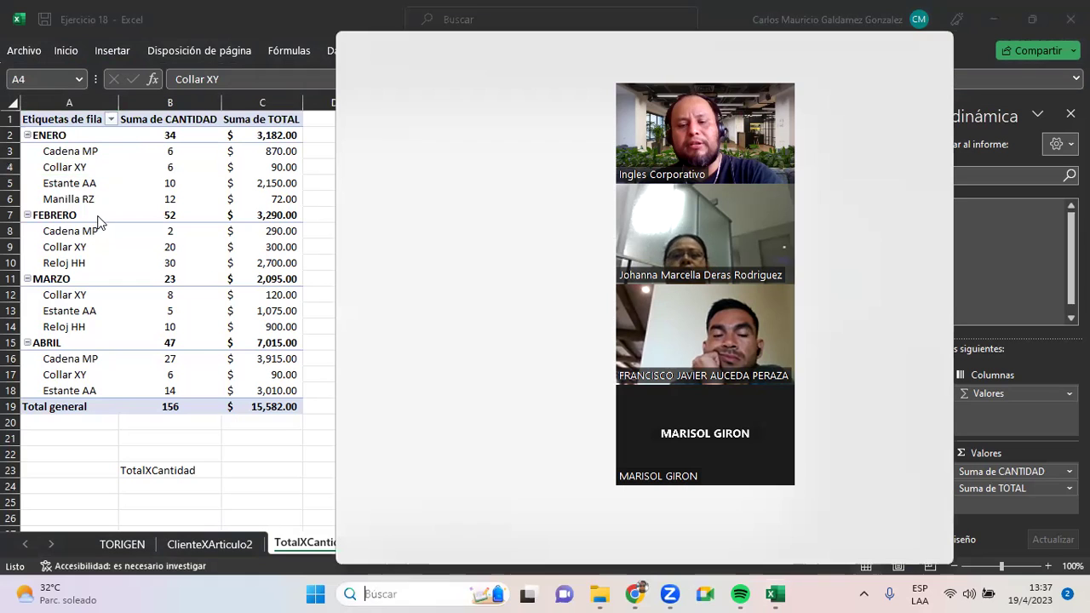
key("super")
key("super")
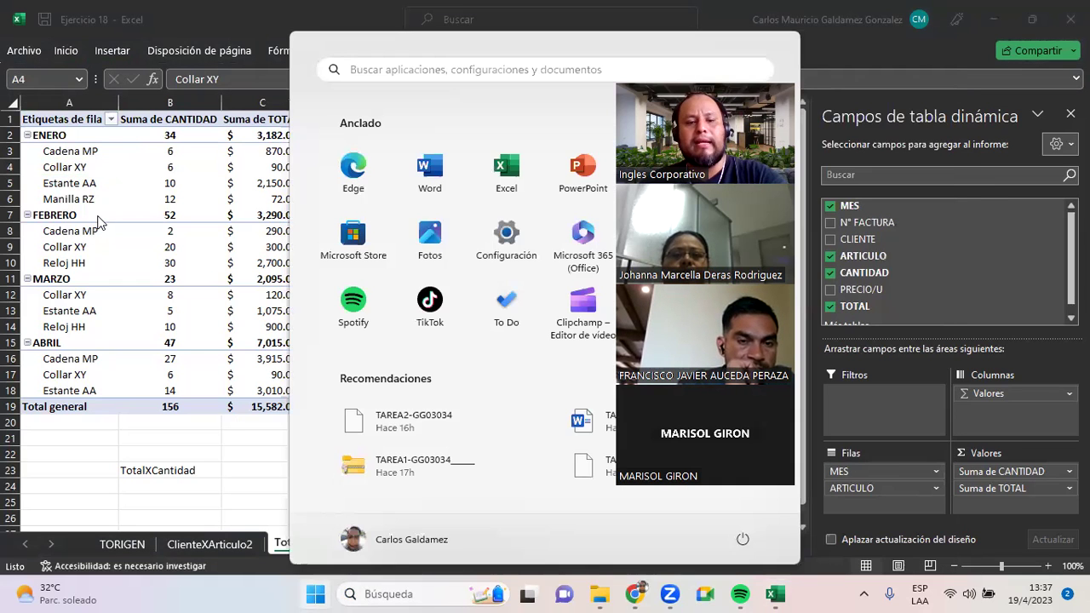
key("super")
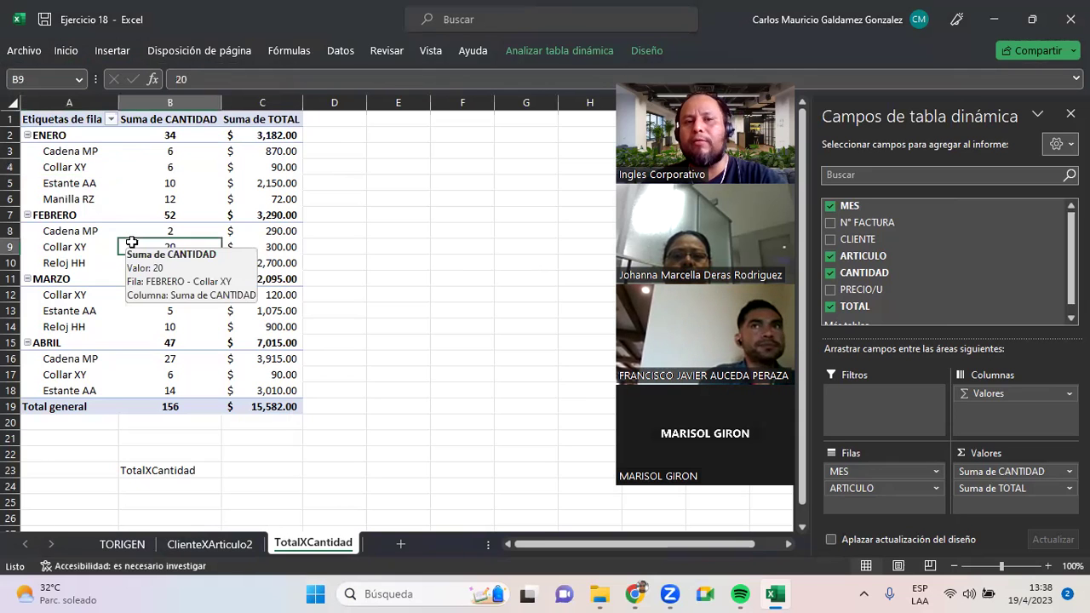
left_click(78, 246)
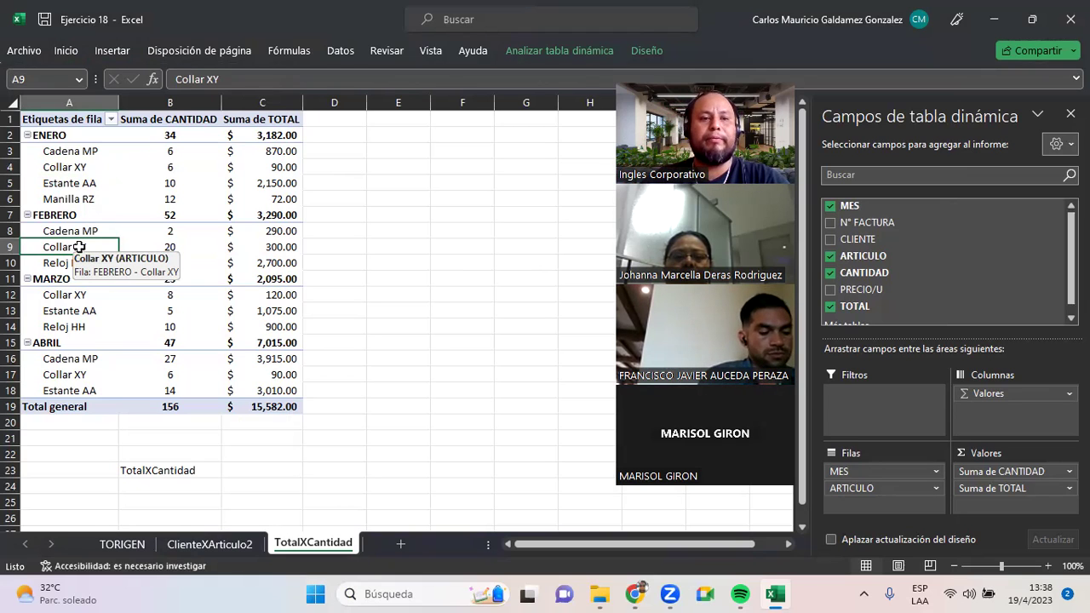
left_click(122, 543)
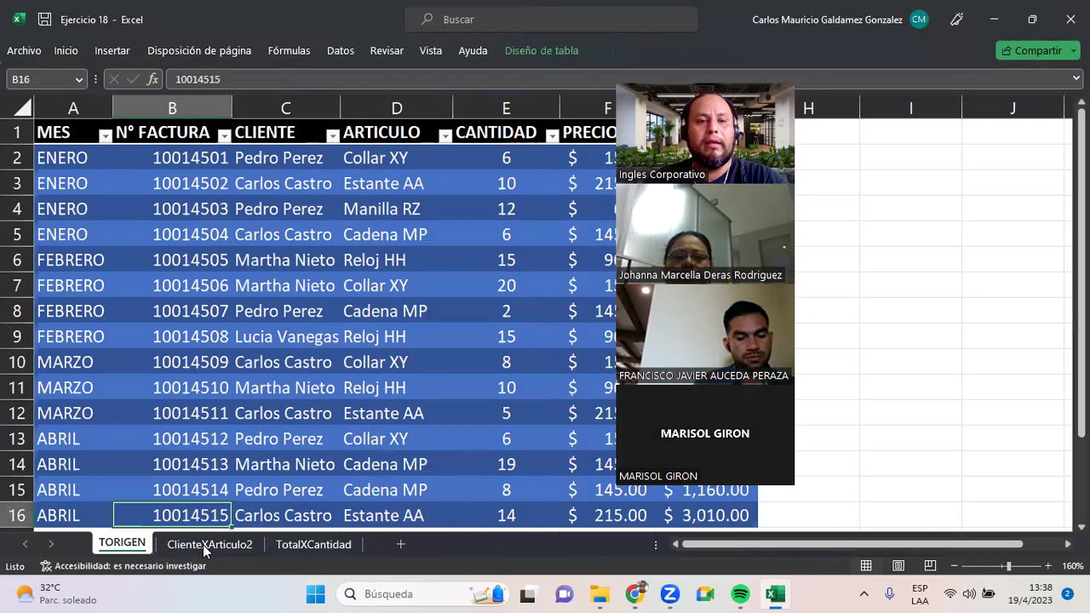
left_click(281, 545)
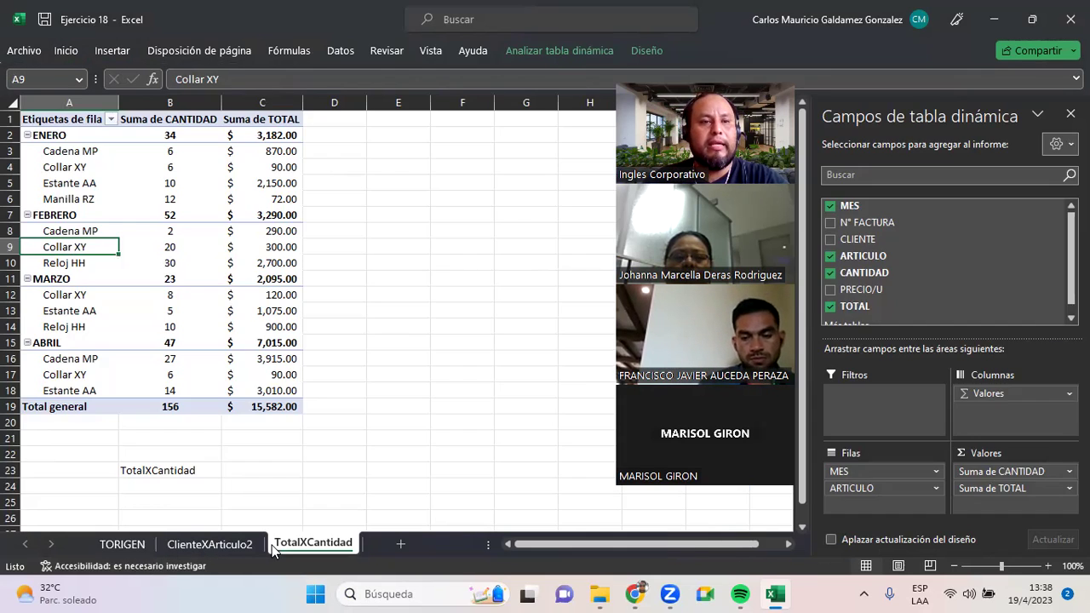
- Insert a hyperlink on the Cadena MP cell D5 of the TORIGEN sheet pointing to cell A1 within this document
left_click(121, 544)
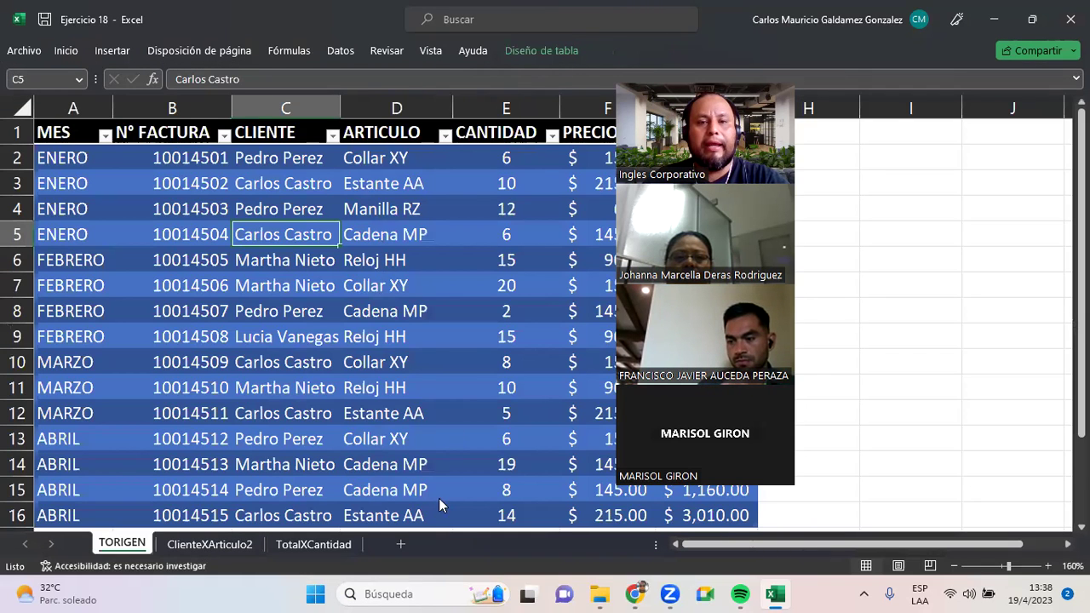
right_click(380, 234)
left_click(425, 562)
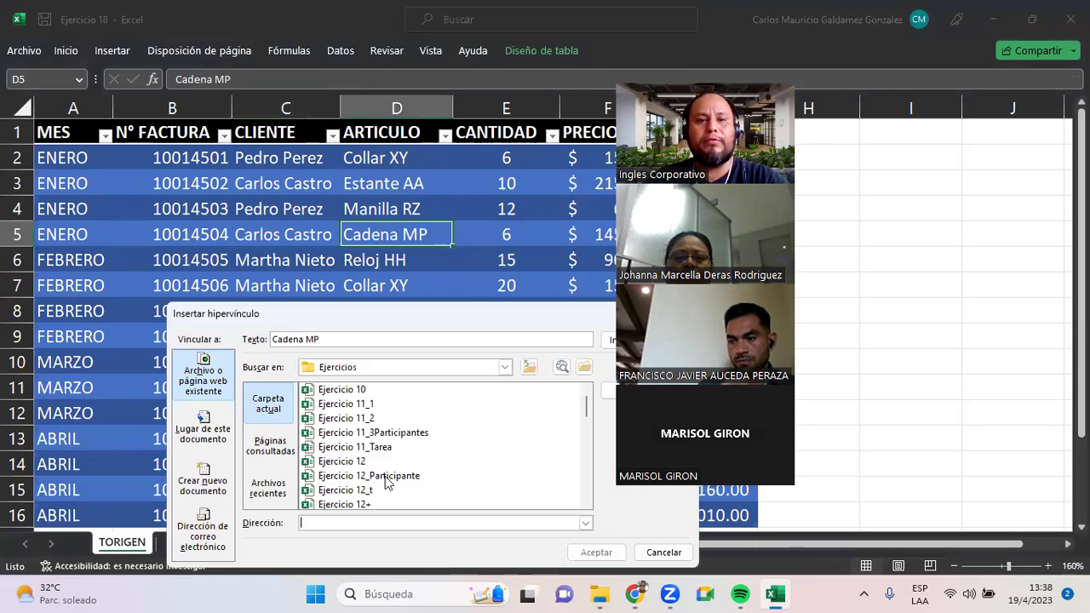
left_click(205, 437)
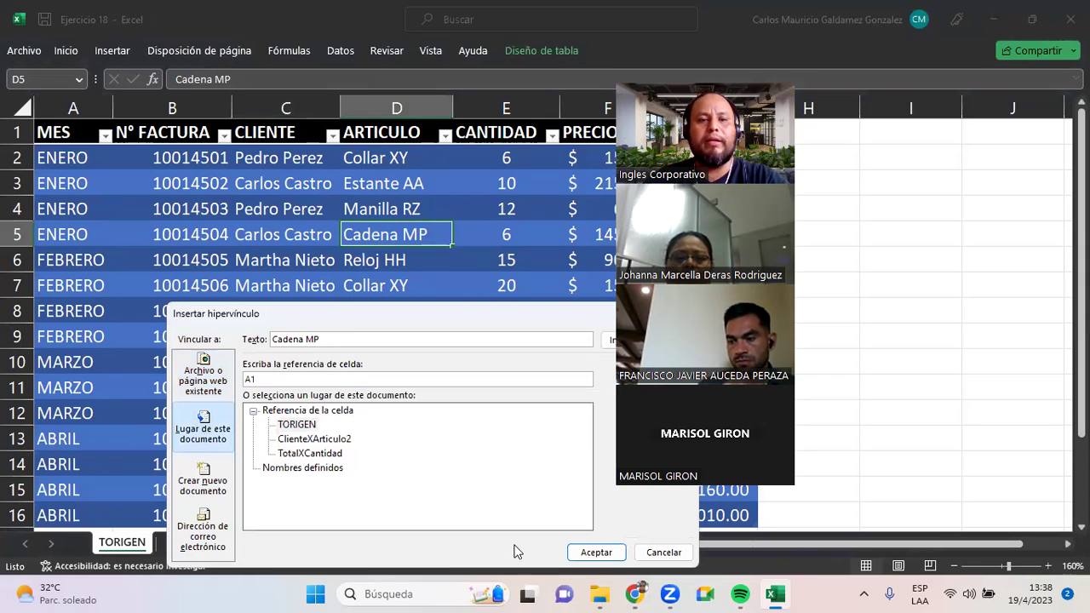
left_click(597, 552)
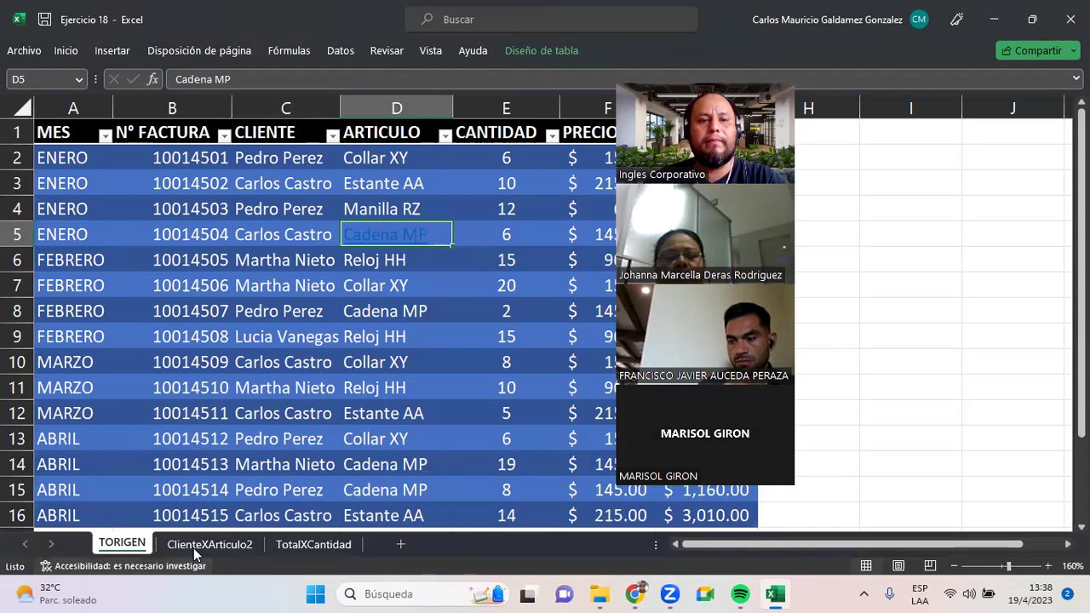
- View the ClienteXArticulo2 pivot table and undo the hyperlink inserted on cell D5 of the TORIGEN sheet
left_click(196, 545)
left_click(418, 219)
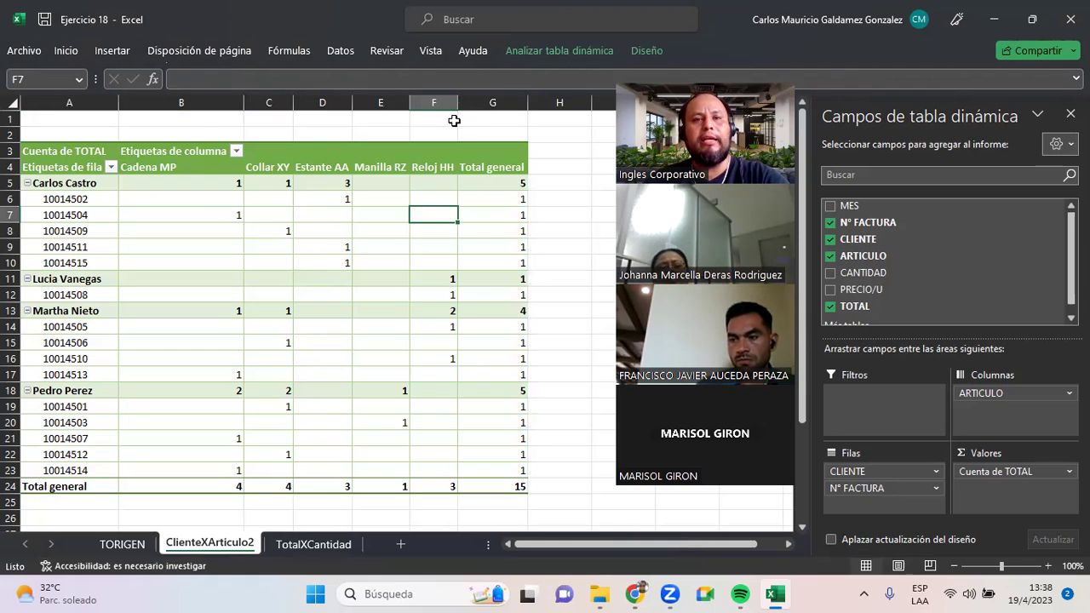
key("ctrl+Page_Up")
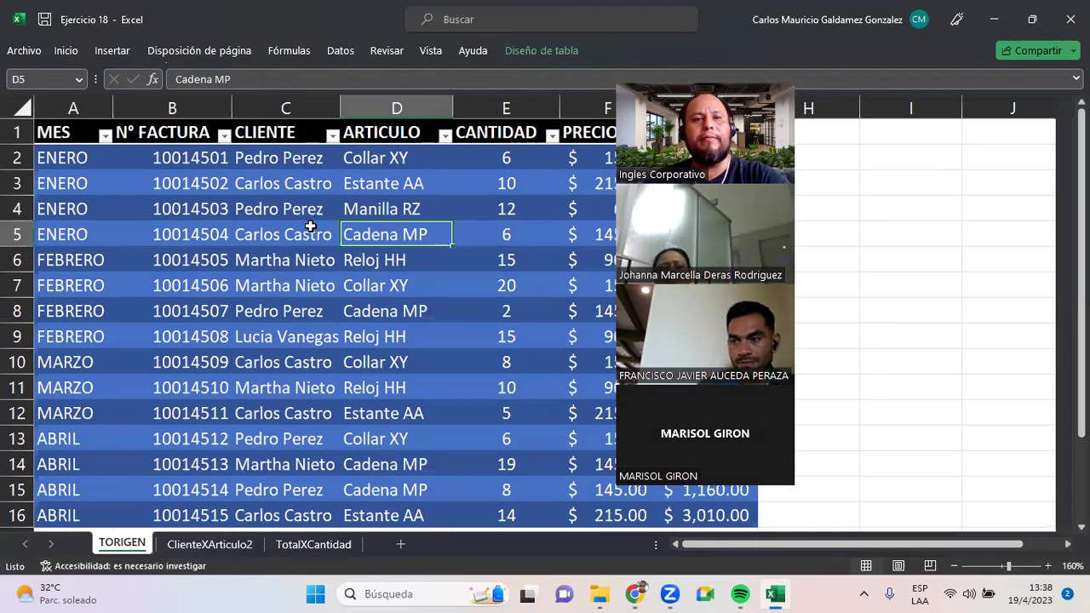
left_click(365, 209)
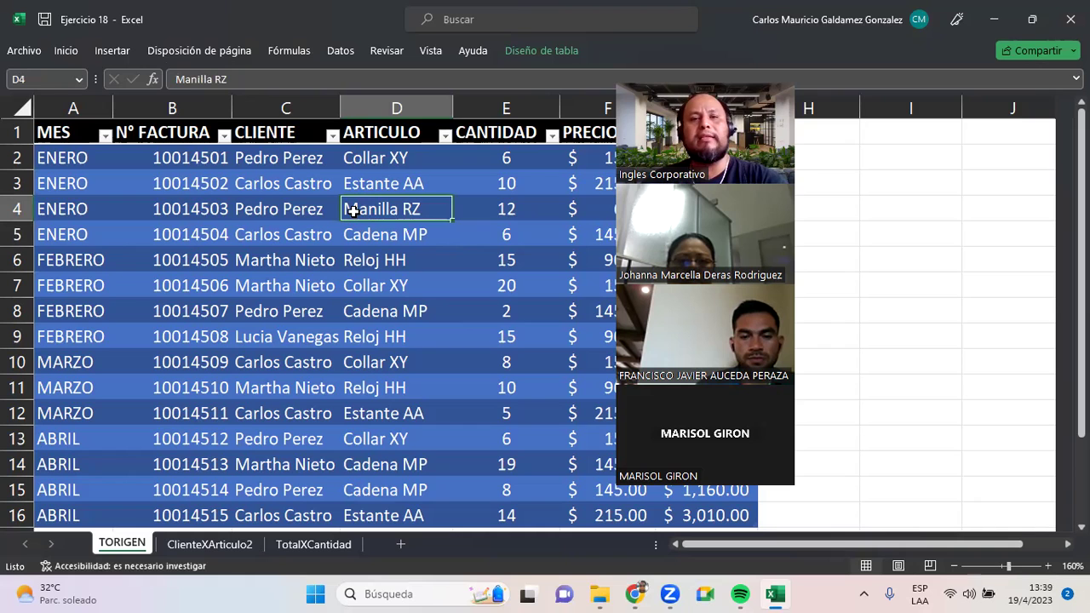
- Check the Manilla RZ cell on TORIGEN, view ClienteXArticulo2, and examine the ENERO and FEBRERO article rows in TotalXCantidad
right_click(351, 213)
key("Escape")
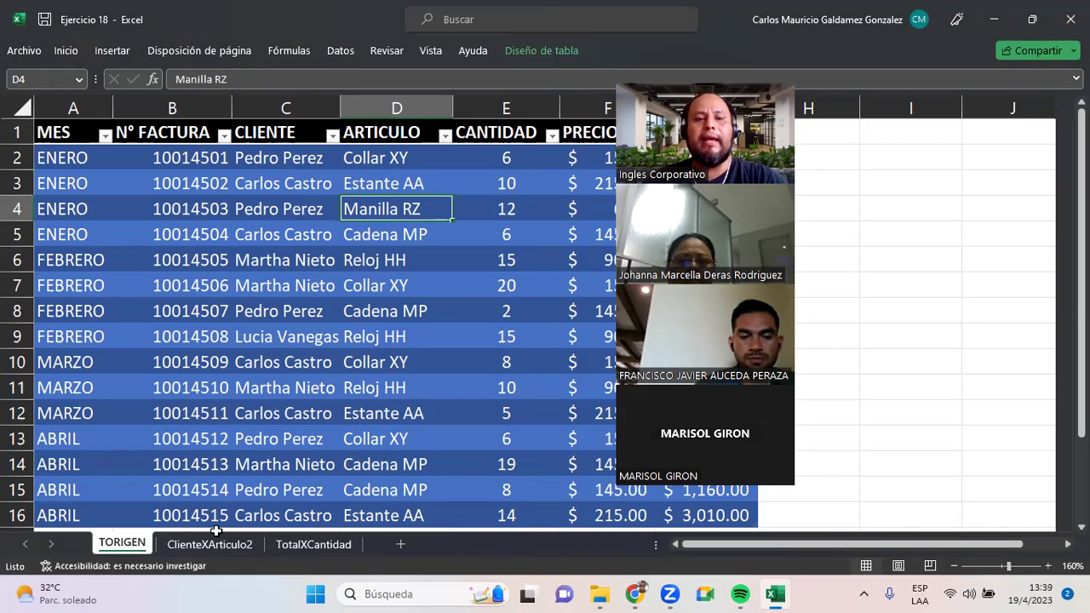
left_click(219, 545)
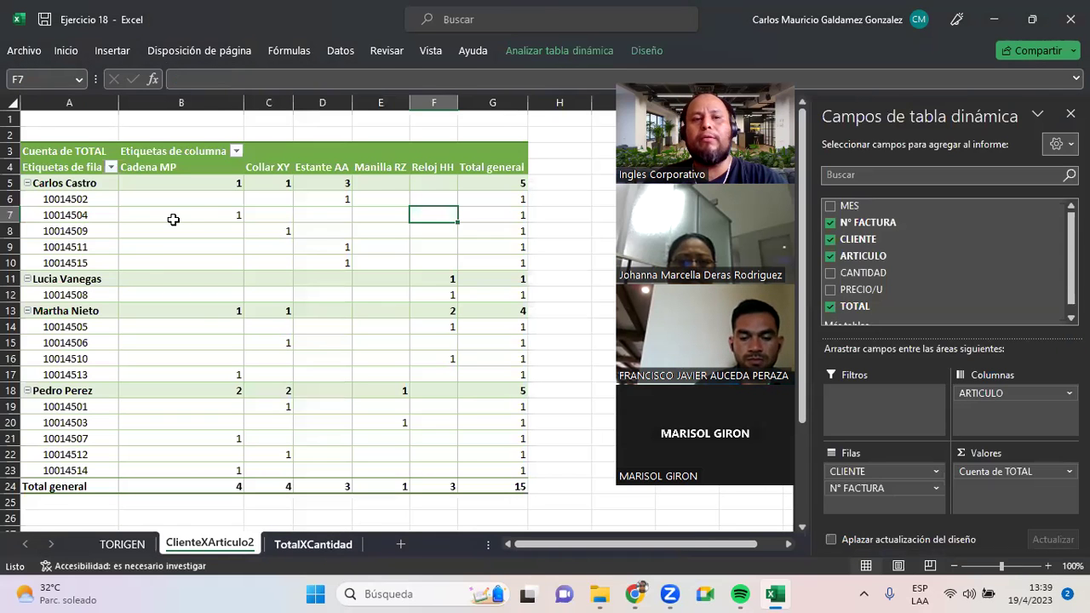
key("ctrl+Page_Down")
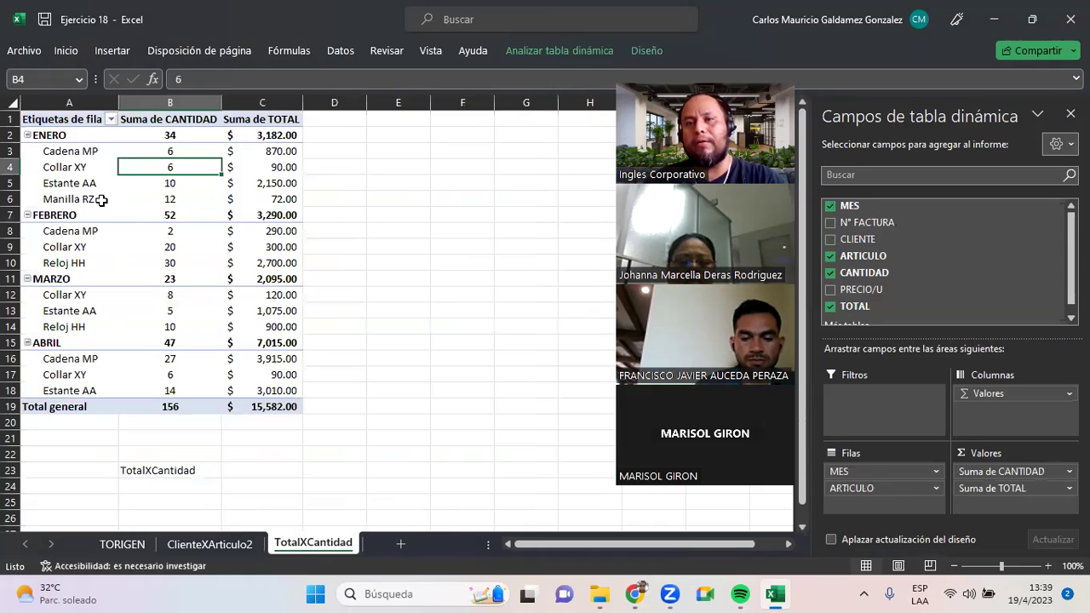
left_click(70, 199)
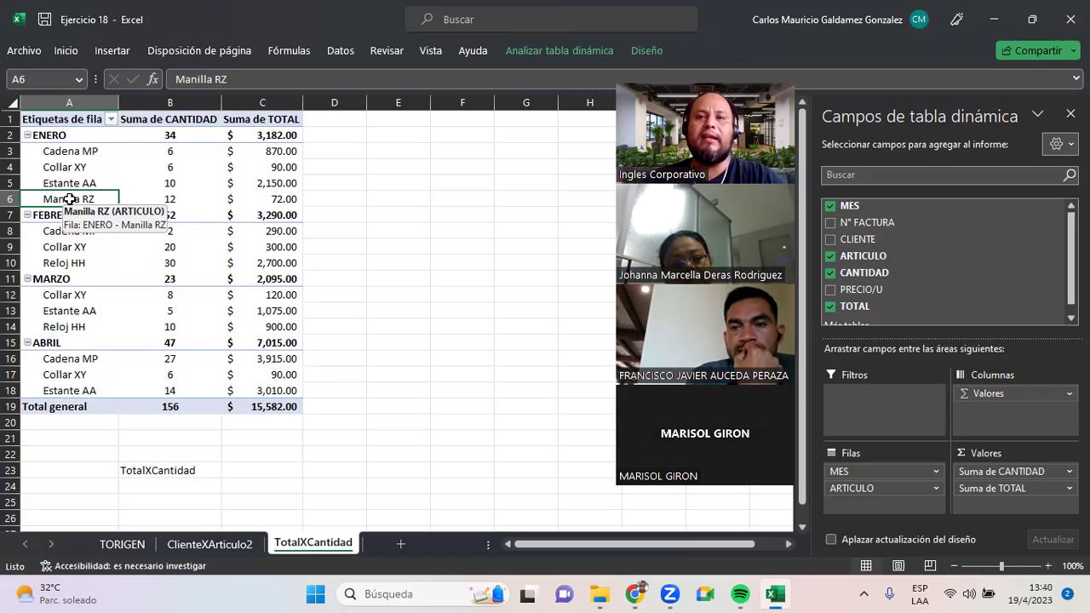
left_click(182, 245)
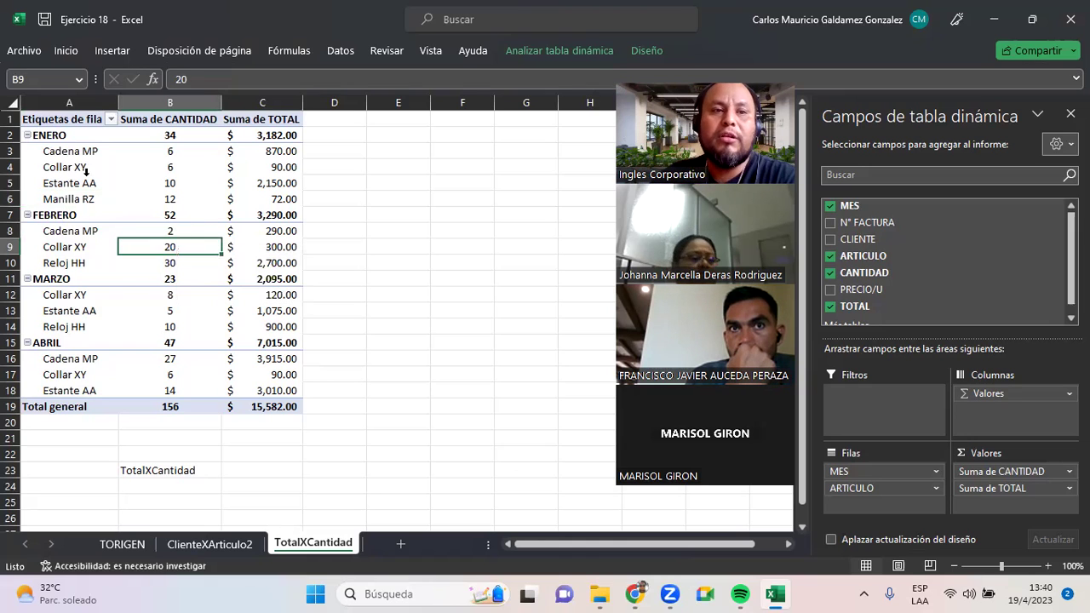
- Collapse ENERO, FEBRERO, MARZO and ABRIL in the TotalXCantidad pivot table
left_click(27, 135)
left_click(28, 151)
left_click(27, 167)
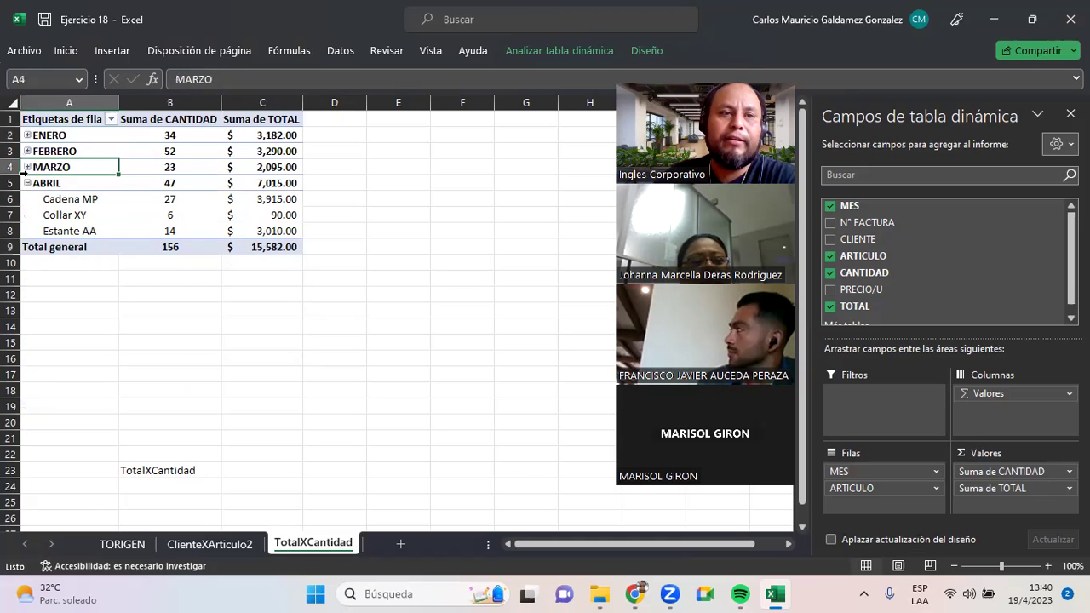
left_click(28, 182)
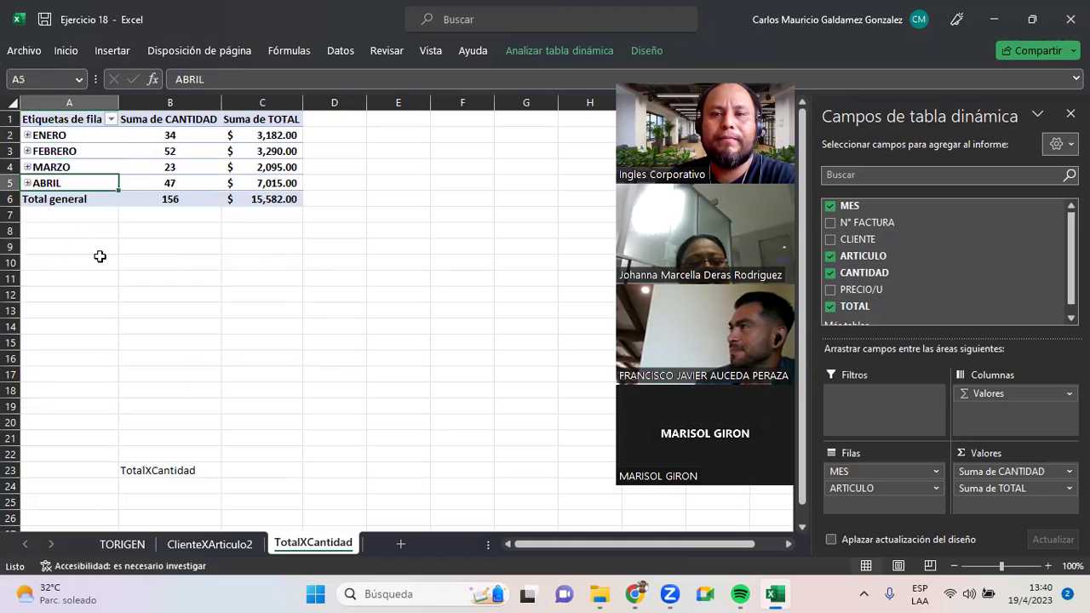
- View the source table on the TORIGEN sheet and return to the TotalXCantidad sheet
left_click(120, 538)
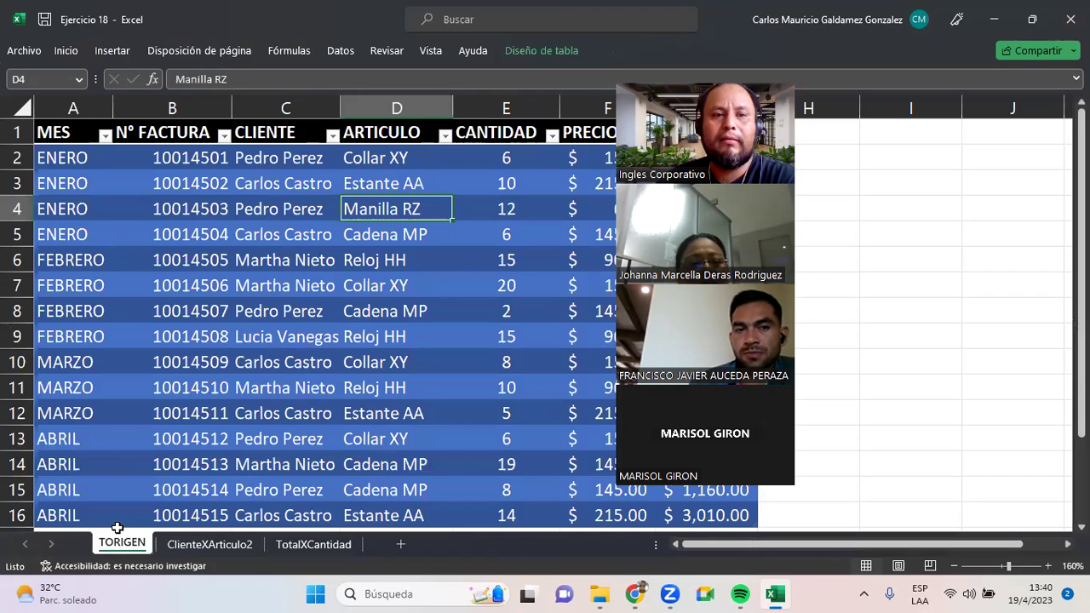
left_click_drag(738, 83, 944, 106)
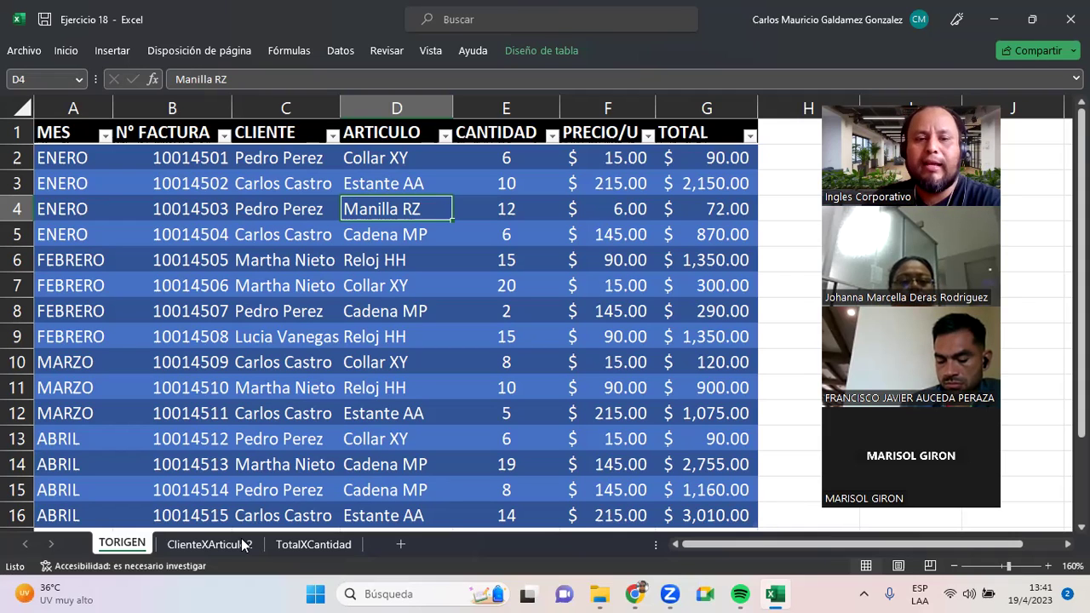
key("ctrl+Page_Down")
key("ctrl+Page_Down")
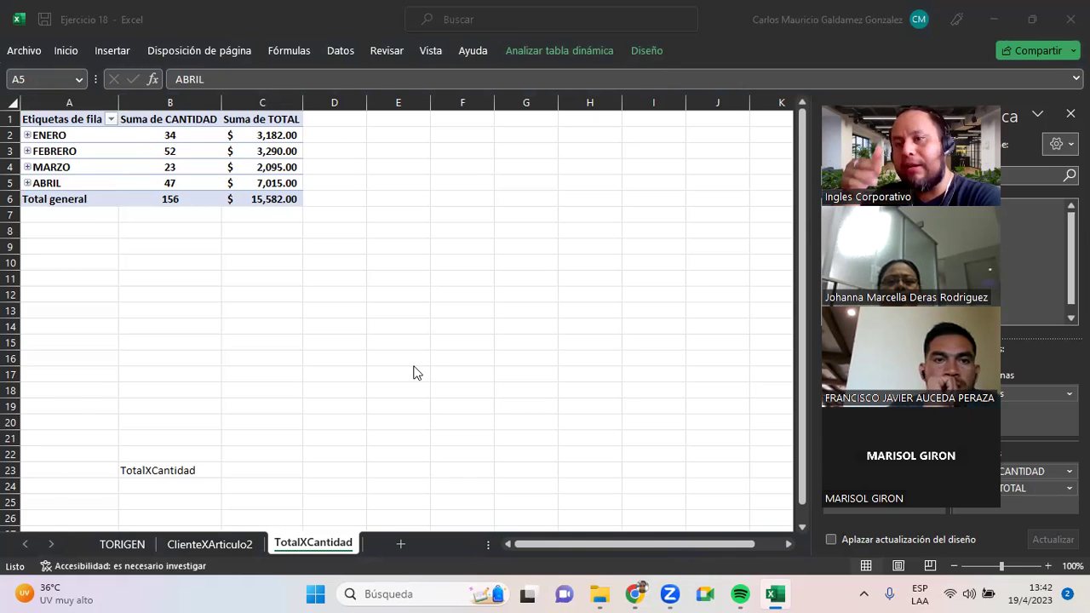
- Expand ENERO to examine its article labels and quantities, collapse it again, and inspect the month's Suma de CANTIDAD
left_click(28, 138)
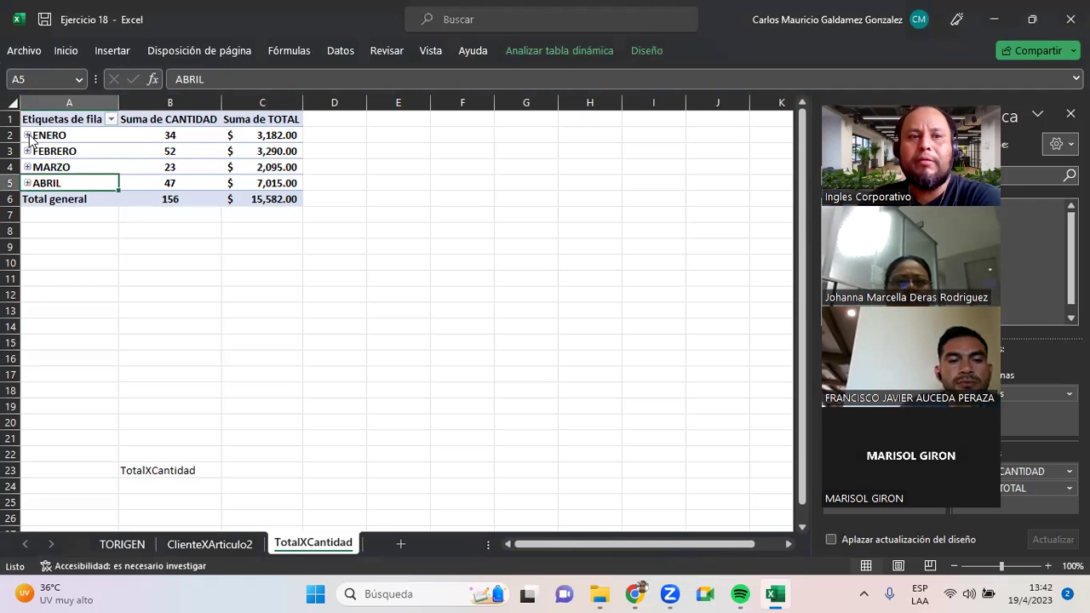
left_click(27, 136)
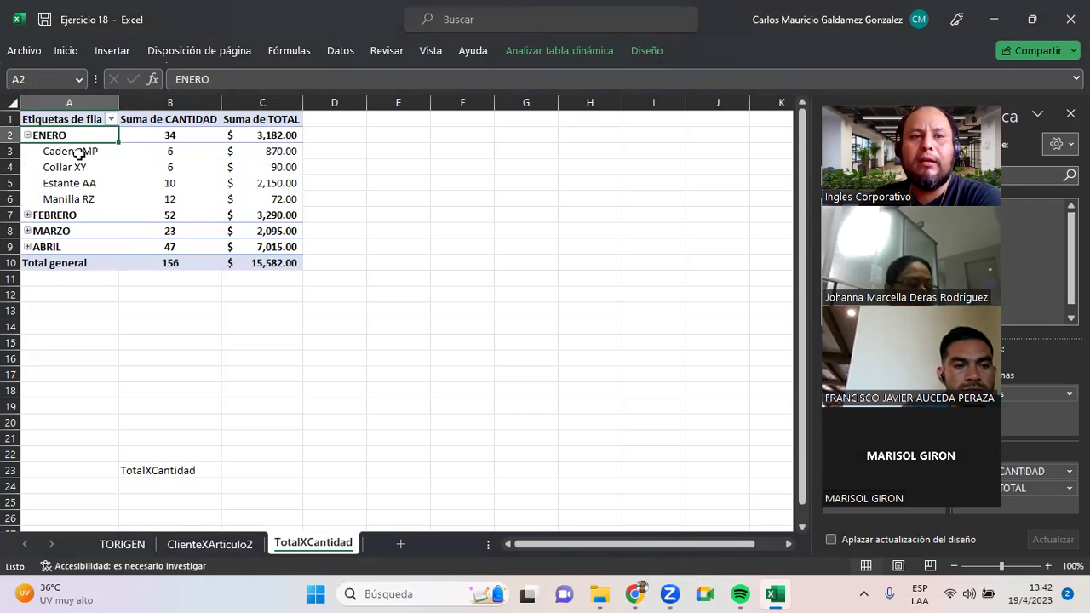
left_click_drag(76, 153, 76, 196)
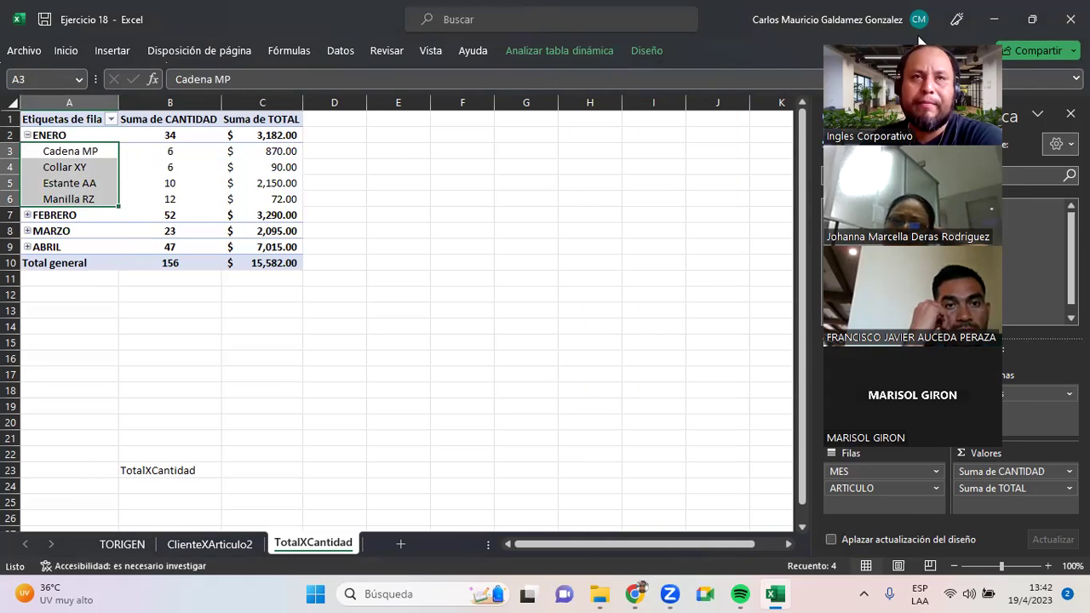
left_click(157, 151)
left_click(169, 198, "shift")
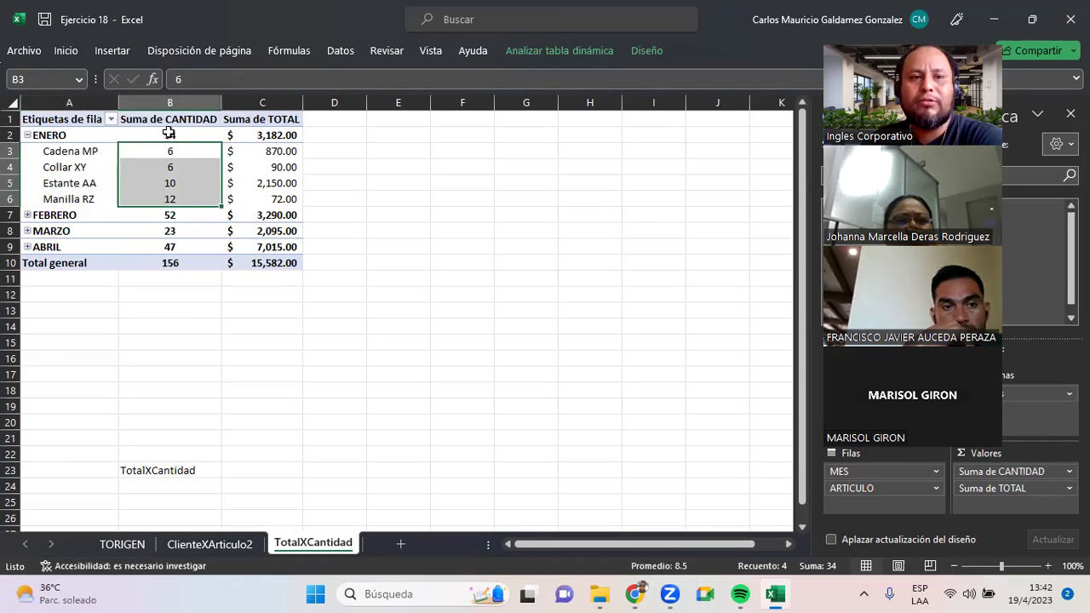
left_click(28, 136)
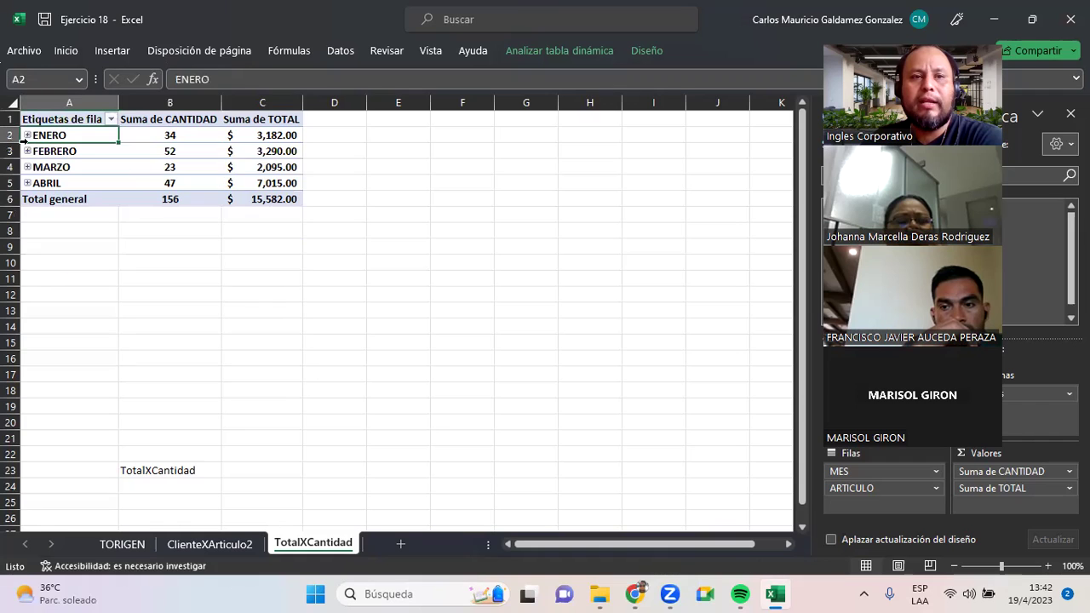
left_click(162, 138)
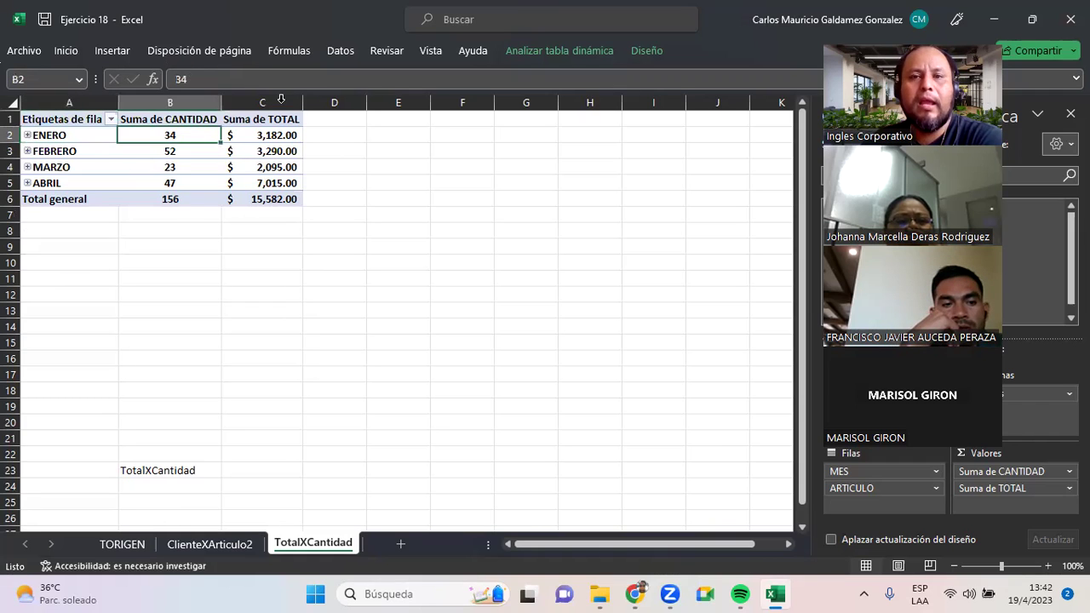
- Expand ENERO, FEBRERO, MARZO and ABRIL to show every month's articles in the TotalXCantidad pivot table
left_click(27, 135)
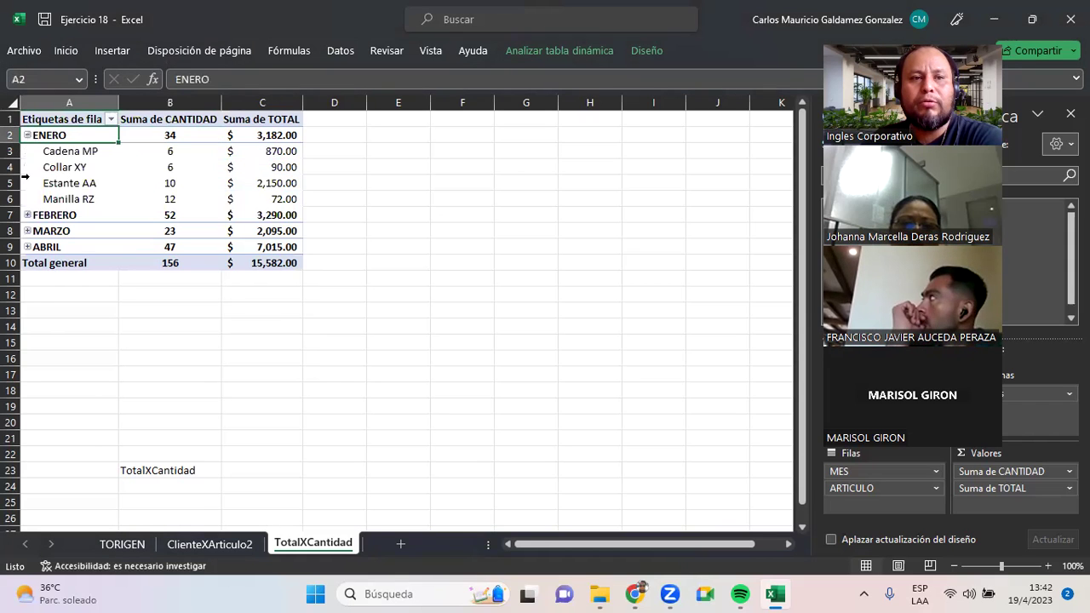
left_click(27, 215)
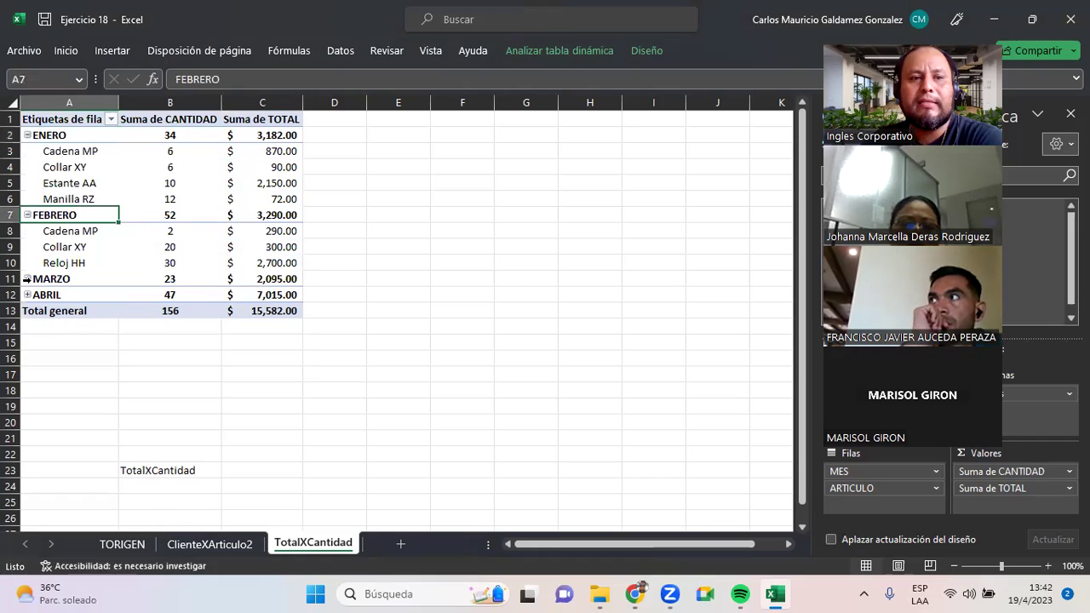
left_click(28, 278)
left_click(28, 342)
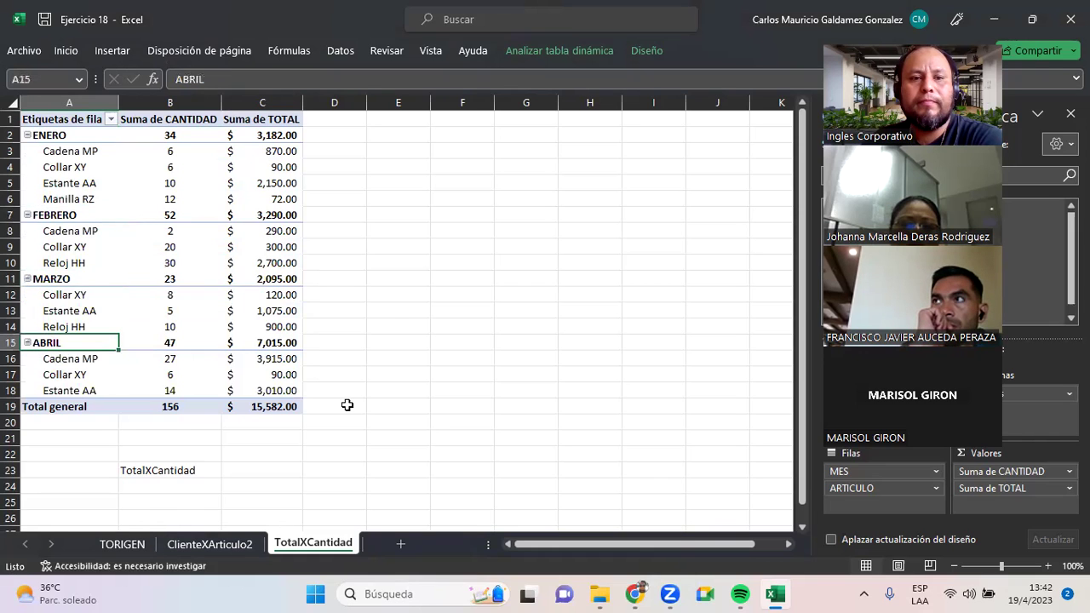
left_click(395, 327)
left_click(294, 311)
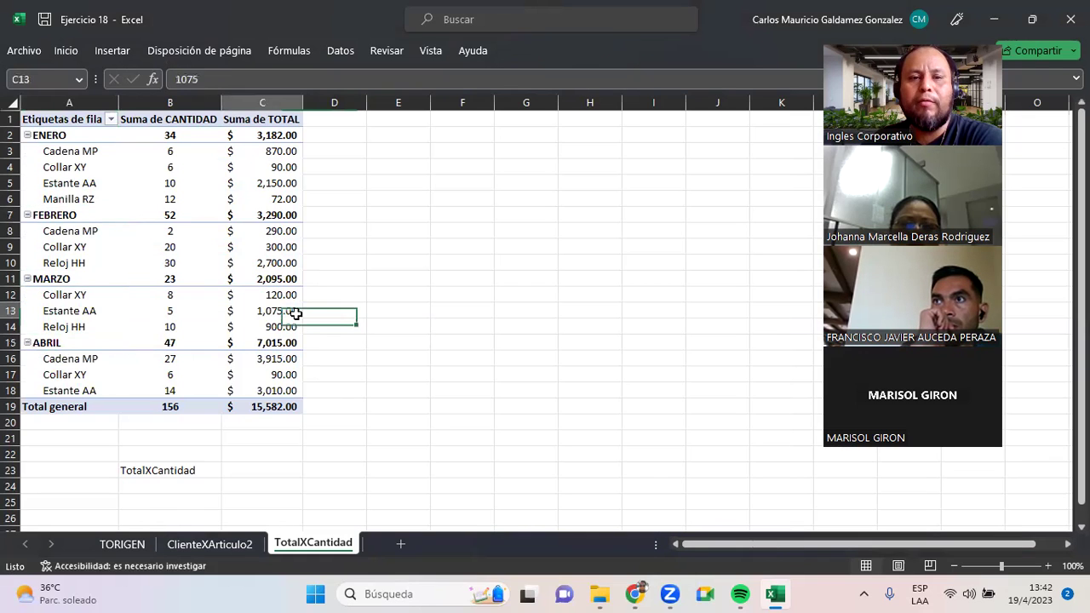
- Examine the ENERO and FEBRERO quantities in TotalXCantidad, and view the ClienteXArticulo2 and TORIGEN sheets
left_click(151, 471)
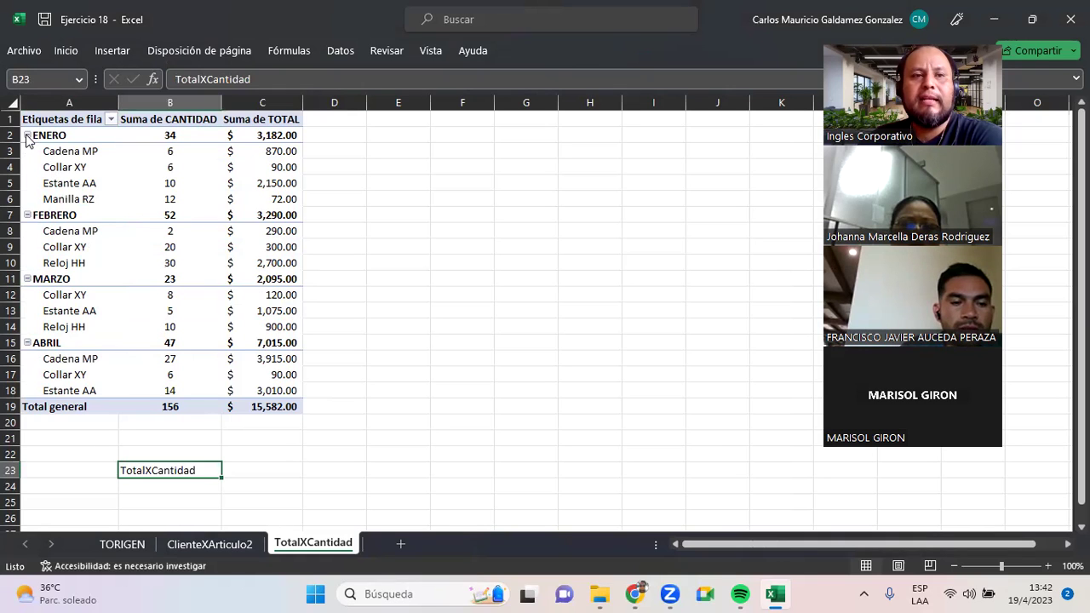
left_click(171, 183)
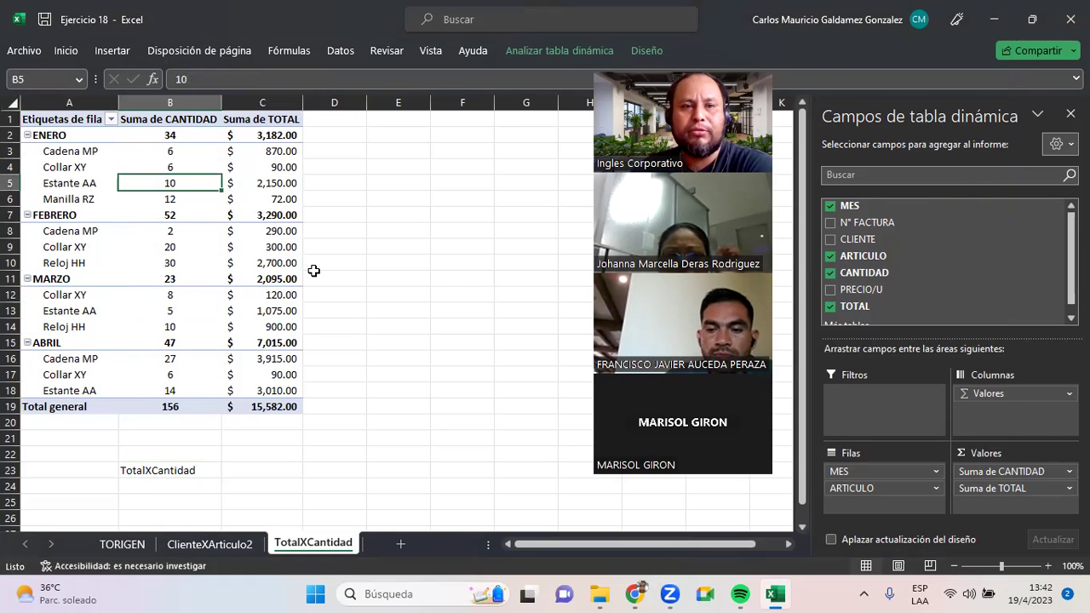
mouse_move(125, 336)
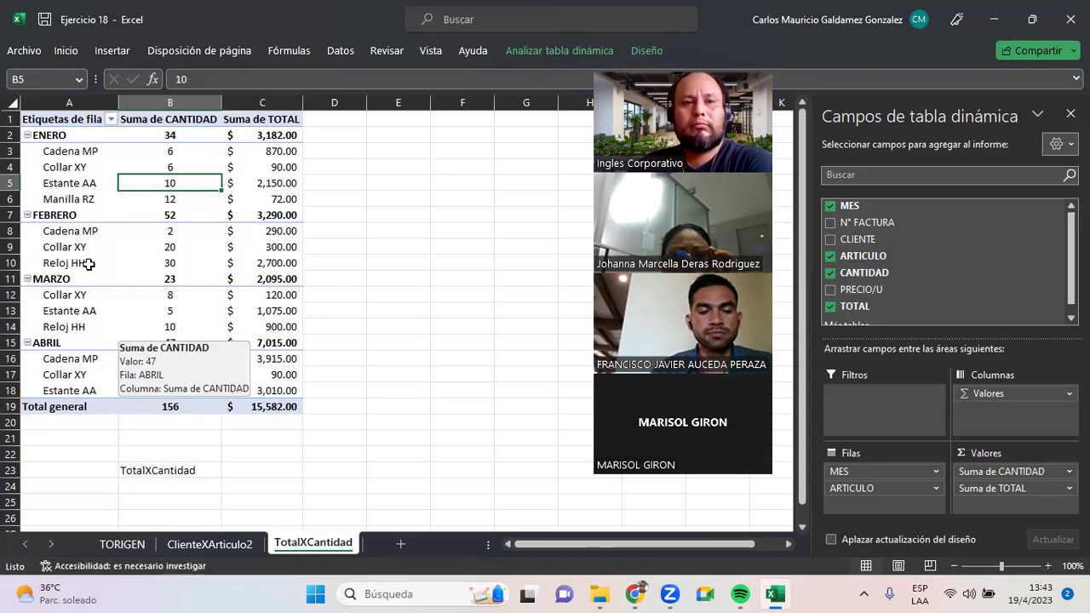
left_click(62, 238)
left_click(58, 231)
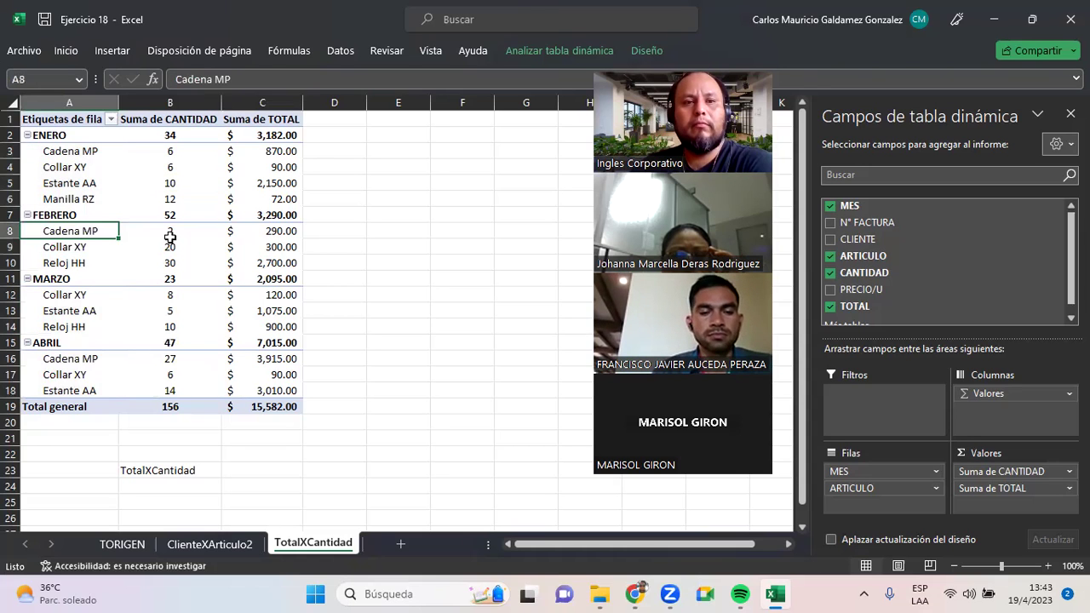
left_click(170, 234)
left_click(204, 544)
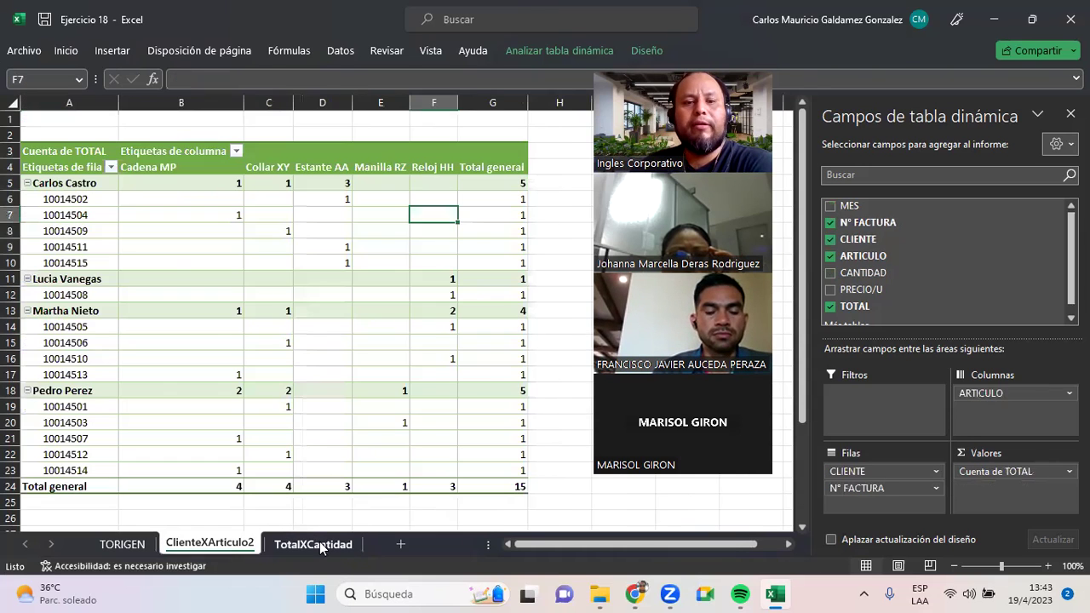
left_click(124, 545)
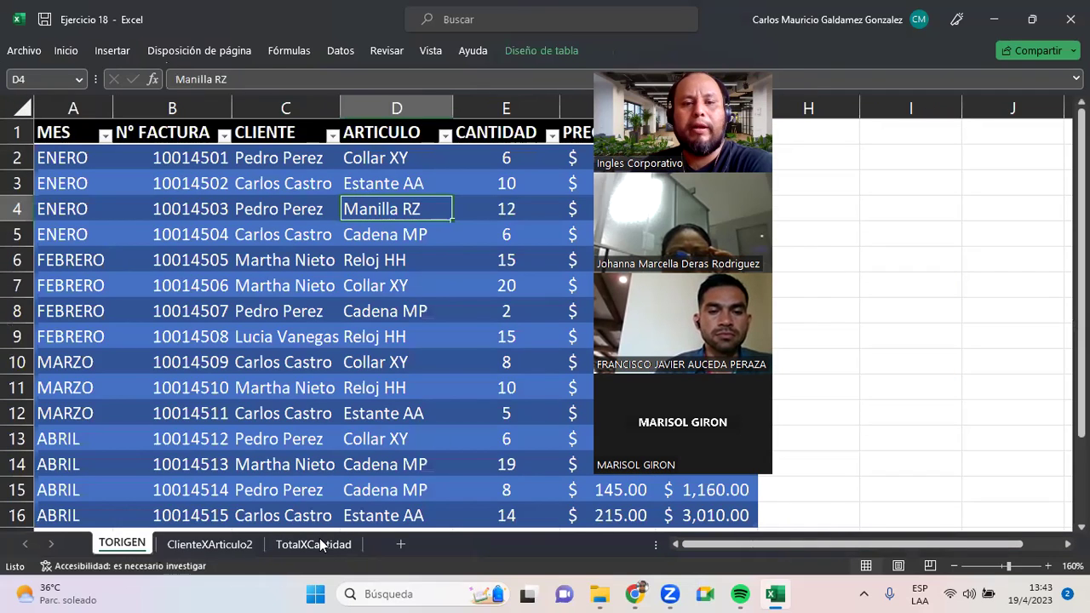
- Open the recommended pivot tables for the TORIGEN table and preview N° FACTURA by ARTICULO and MES, PRECIO/U by MES, and TOTAL by CLIENTE
left_click(111, 52)
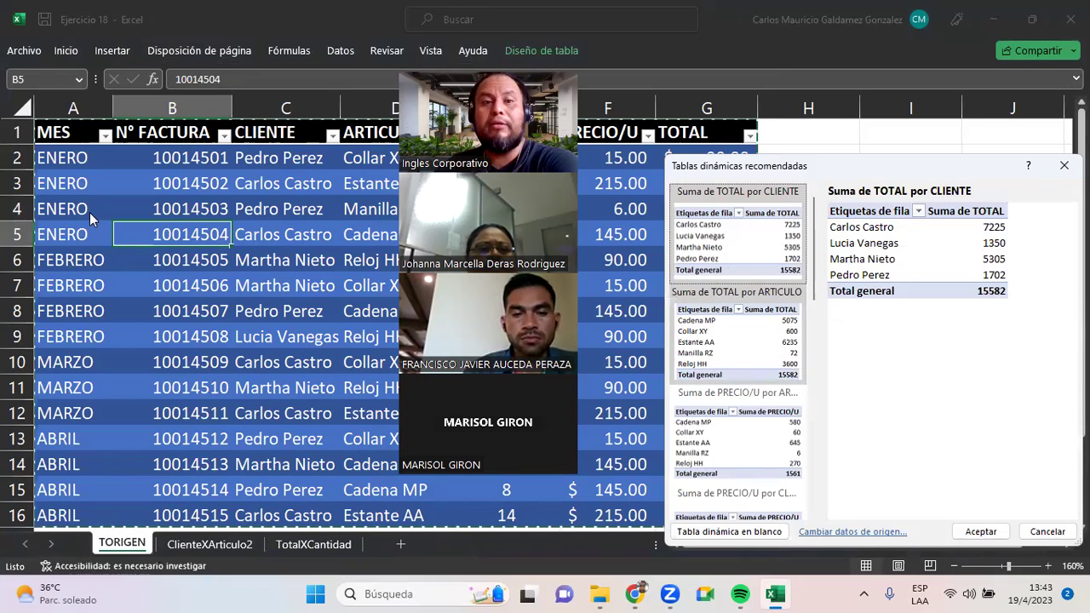
left_click(737, 358)
scroll(735, 483, "down", 5)
left_click(736, 484)
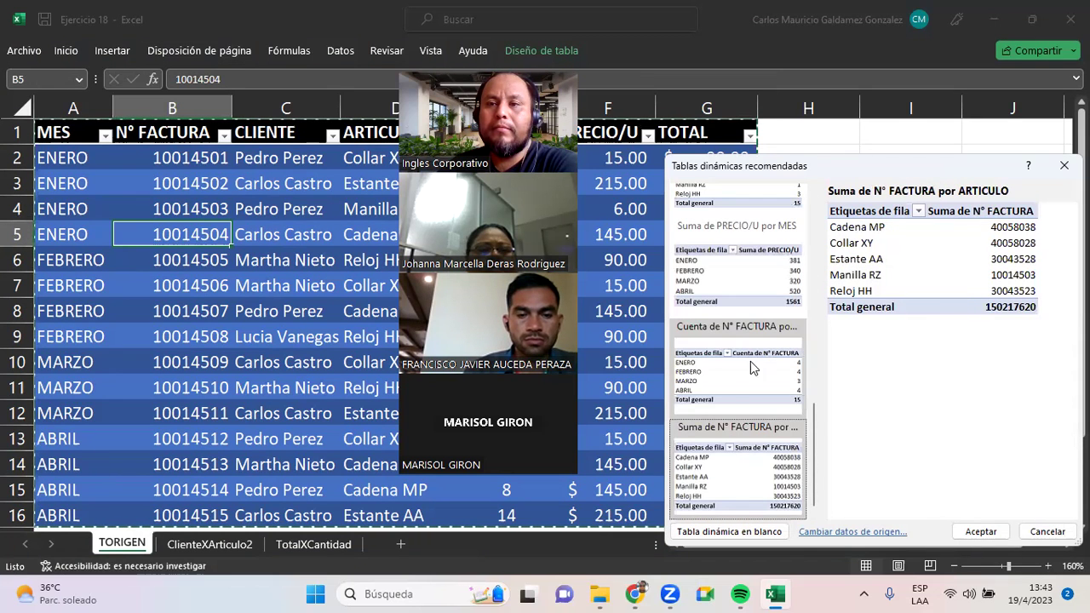
left_click(698, 379)
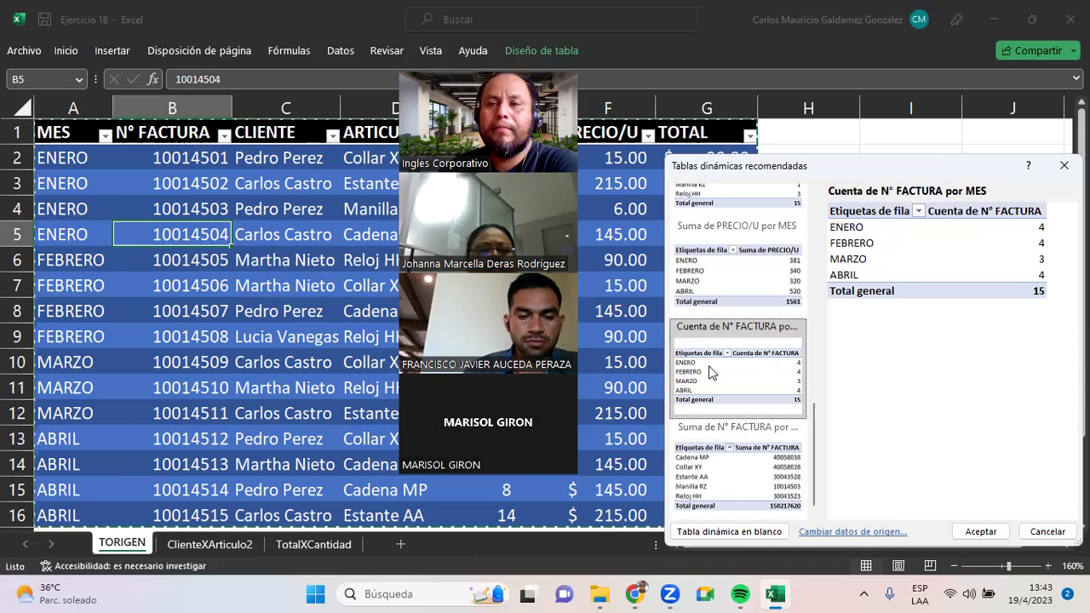
left_click(710, 290)
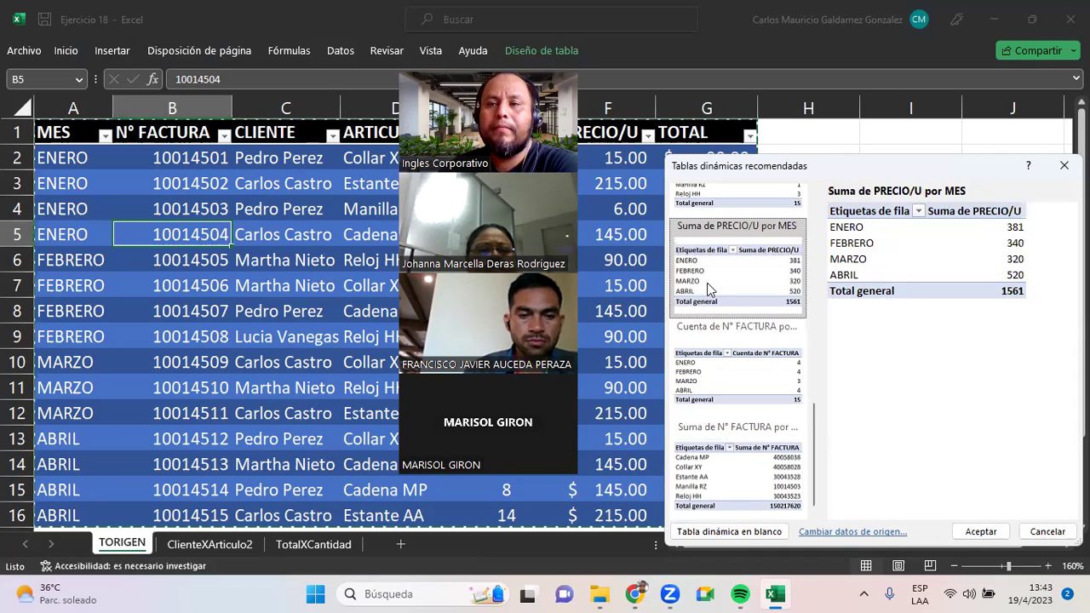
scroll(724, 255, "down", 2)
left_click(749, 305)
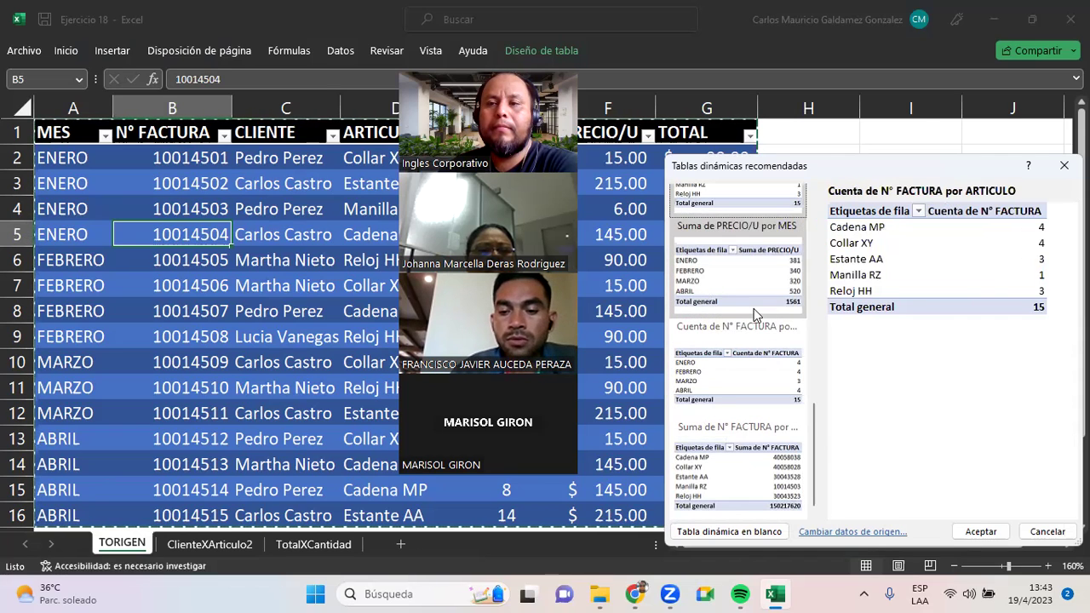
scroll(743, 293, "down", 3)
left_click(705, 261)
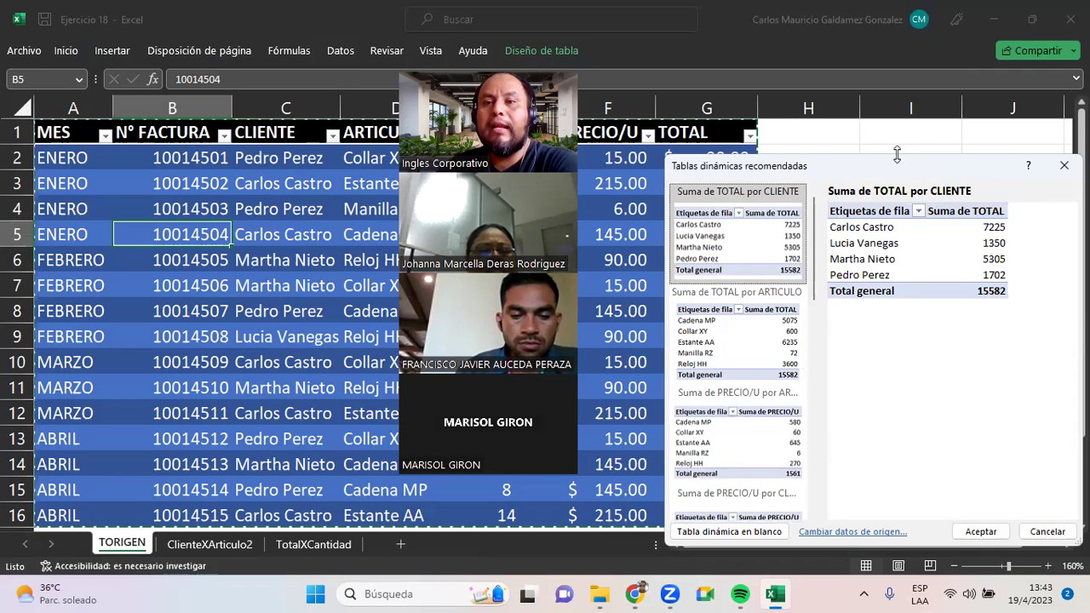
- Enlarge the recommended pivot tables window and preview TOTAL by ARTICULO, PRECIO/U by CLIENTE, and TOTAL by MES
left_click_drag(897, 153, 897, 38)
left_click(732, 226)
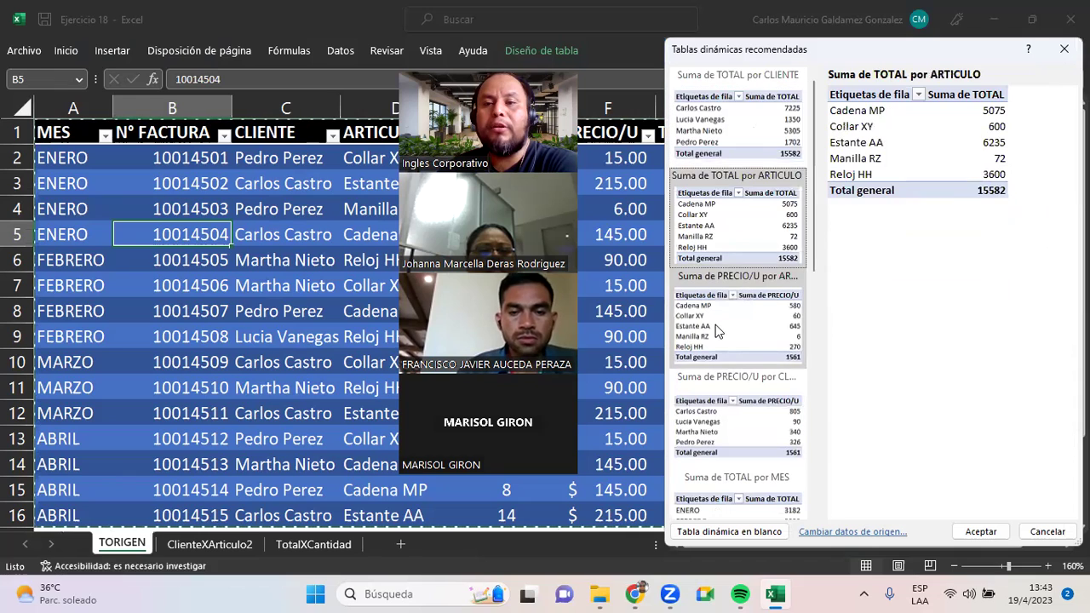
left_click(717, 424)
left_click(734, 473)
- Preview the recommended pivot tables for CANTIDAD by client, Cuenta de N° FACTURA por ARTICULO, and Suma de N° FACTURA por ARTICULO
scroll(761, 460, "down", 5)
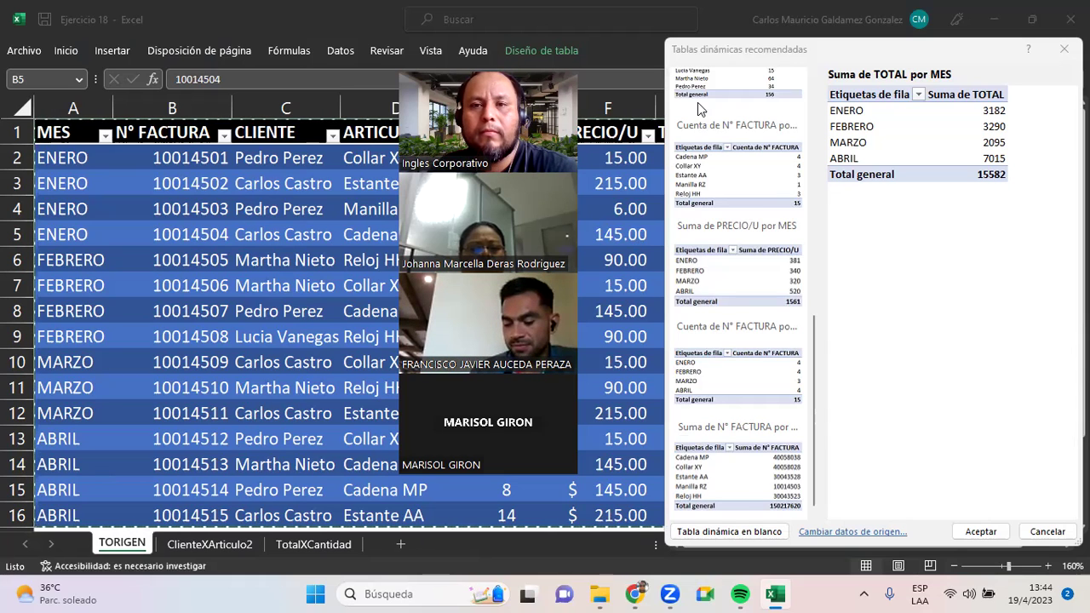
scroll(746, 188, "up", 3)
left_click(728, 213)
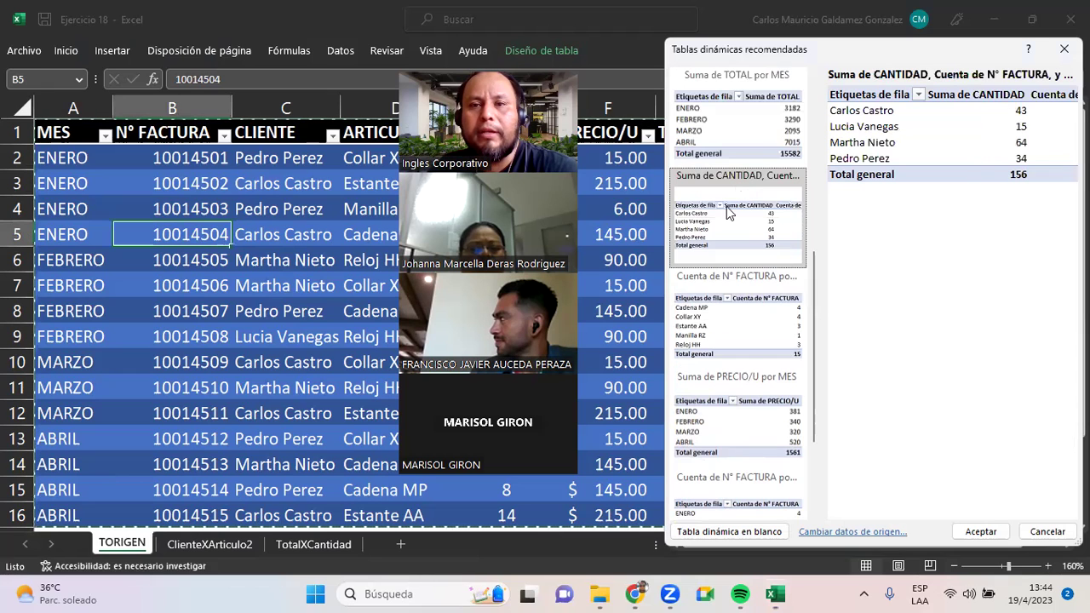
left_click(751, 331)
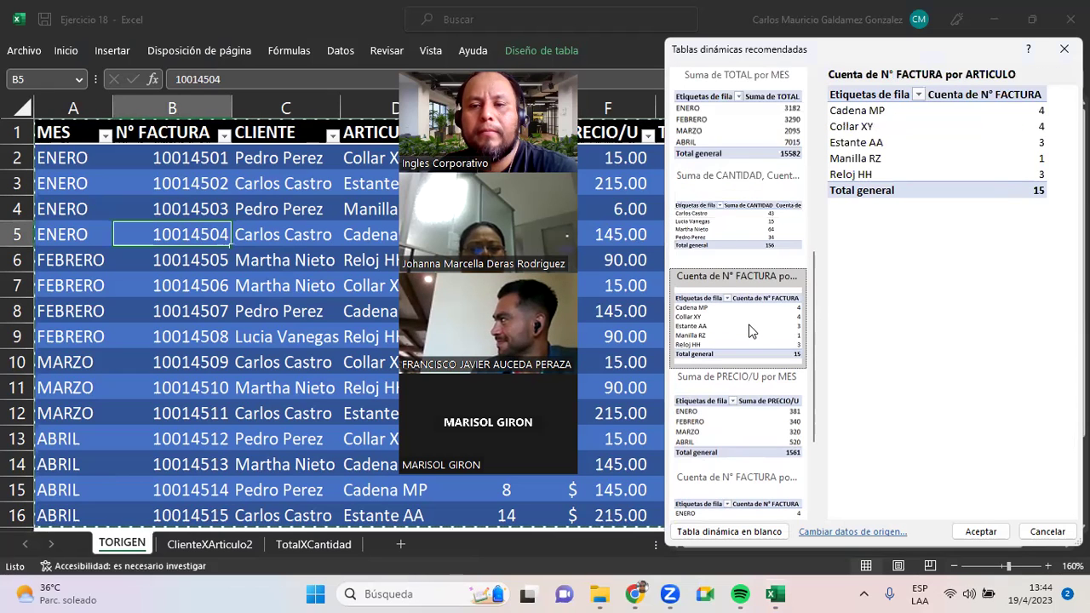
scroll(749, 332, "down", 3)
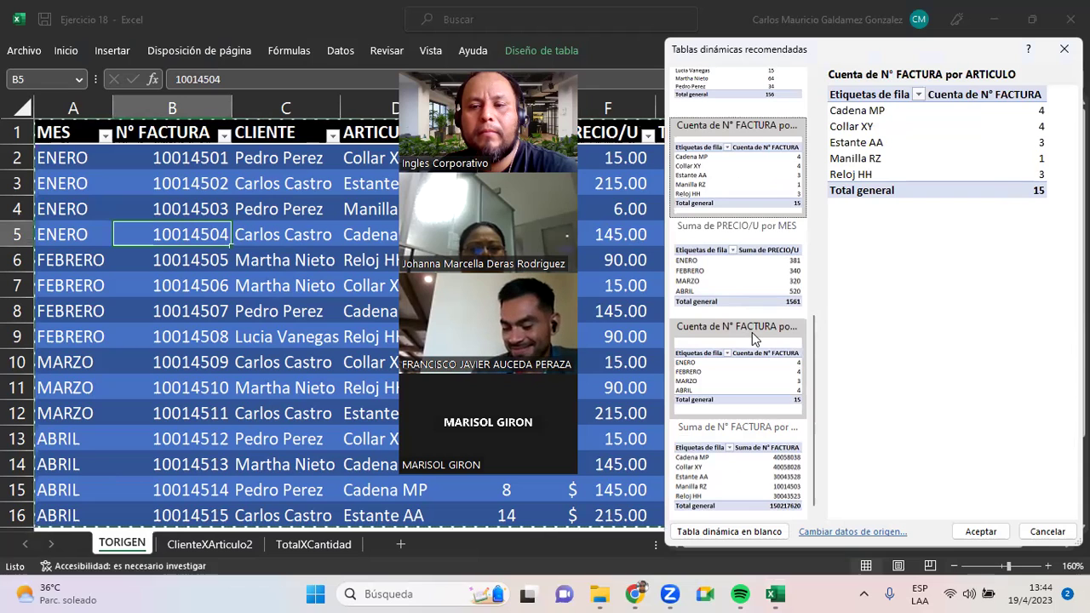
left_click(697, 466)
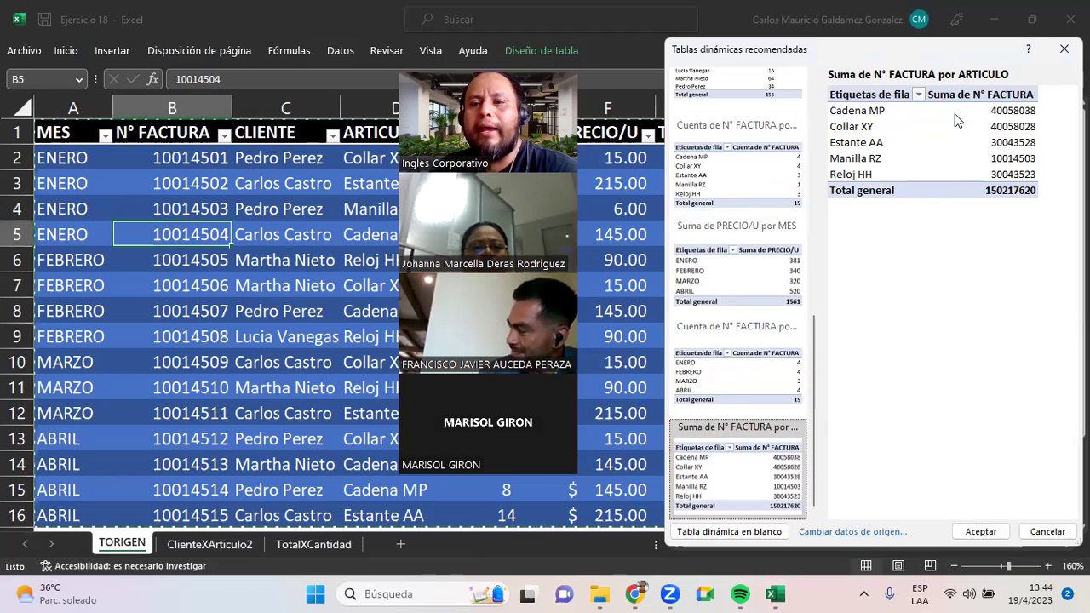
- Preview Cuenta de N° FACTURA and Suma de PRECIO/U por MES, dismiss the recommendations without inserting any, and view the TotalXCantidad sheet
left_click(723, 367)
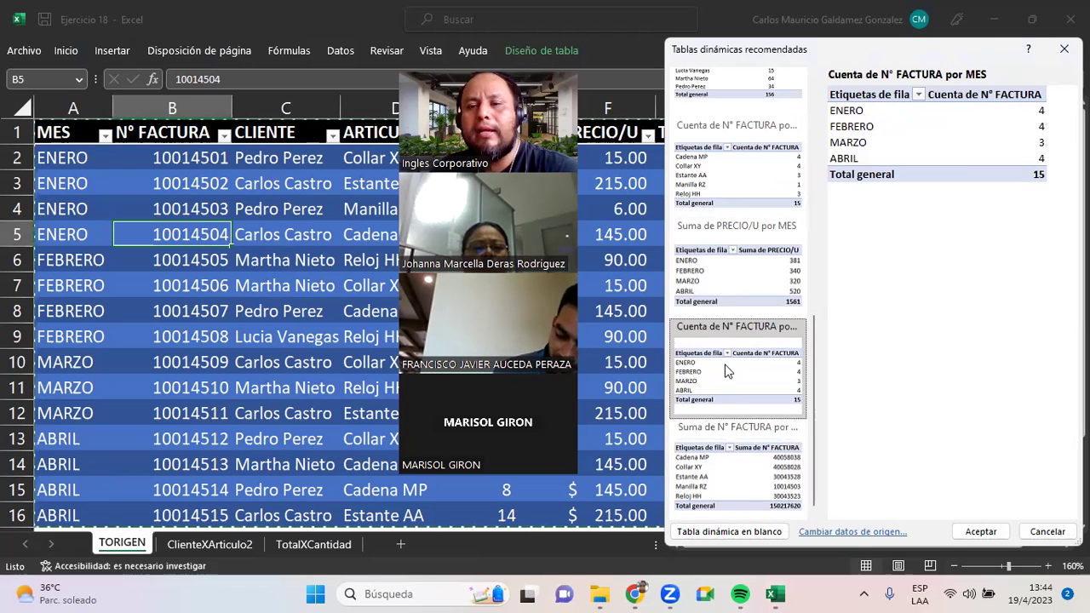
left_click(741, 285)
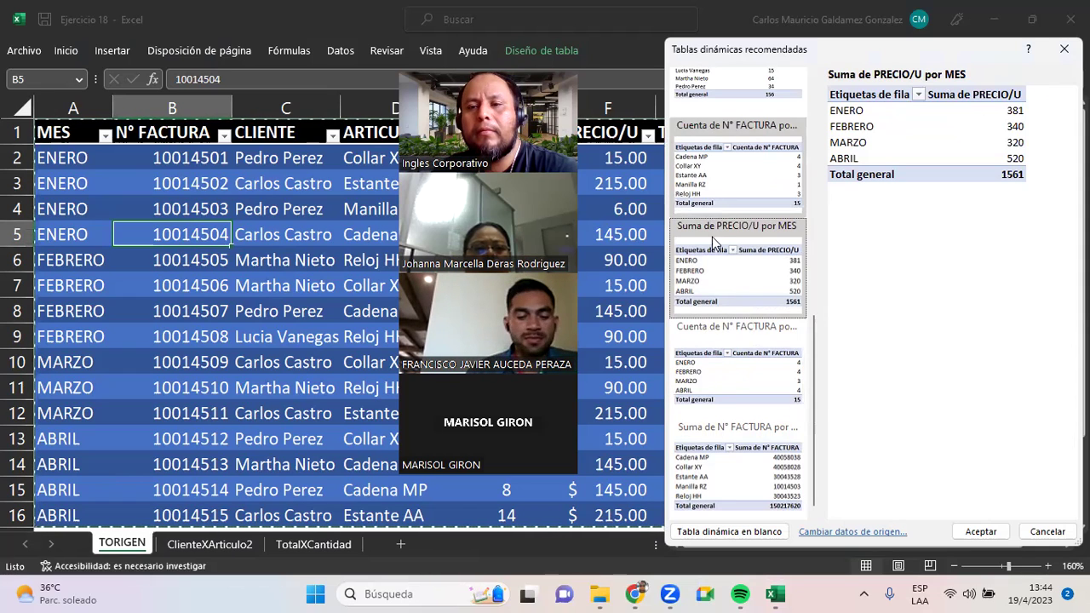
left_click(738, 406)
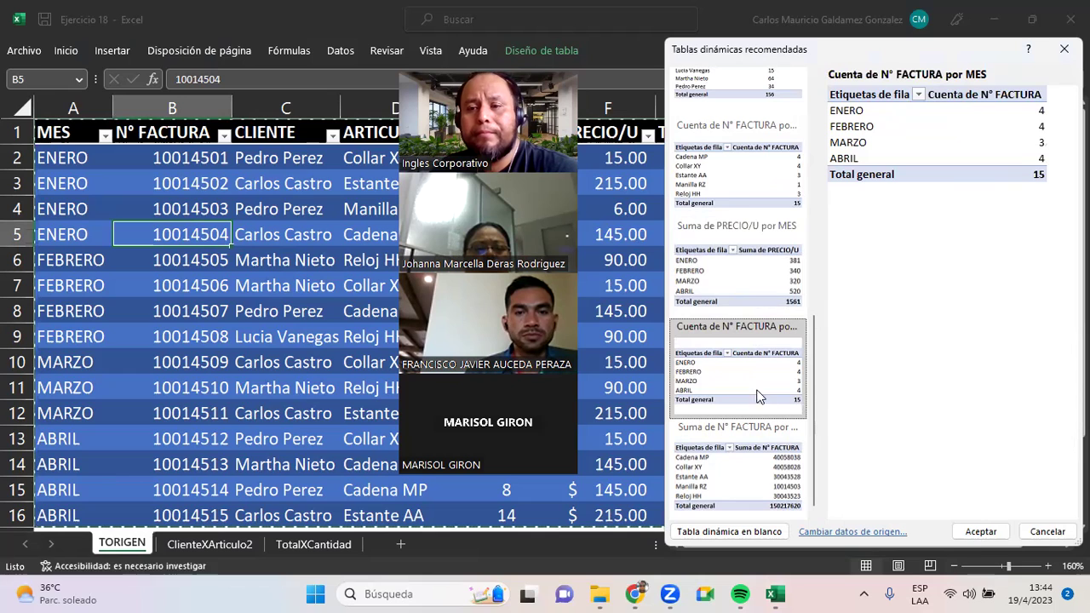
key("Escape")
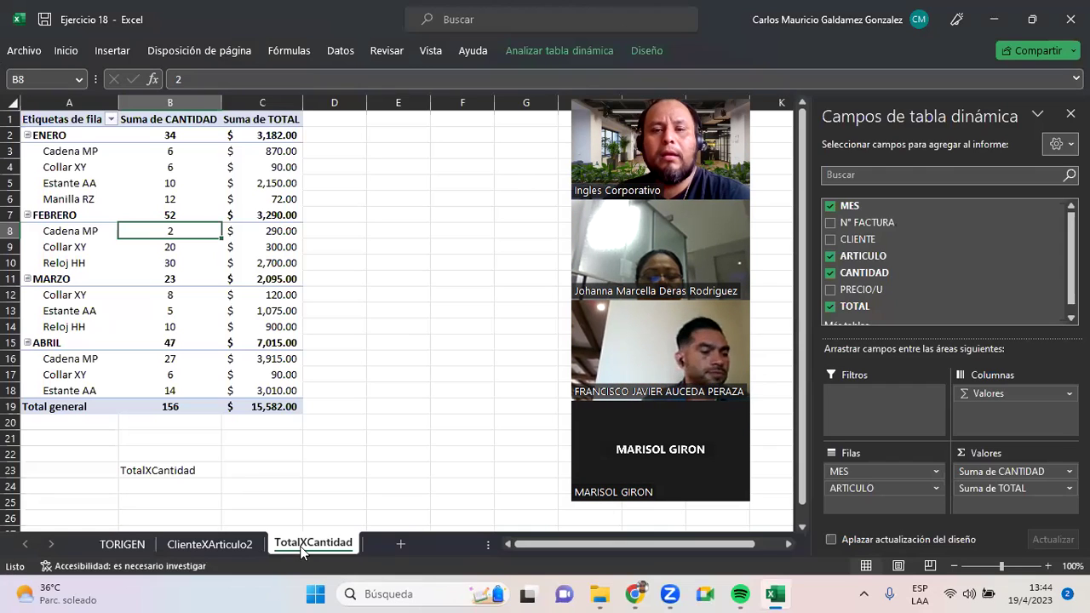
left_click(302, 547)
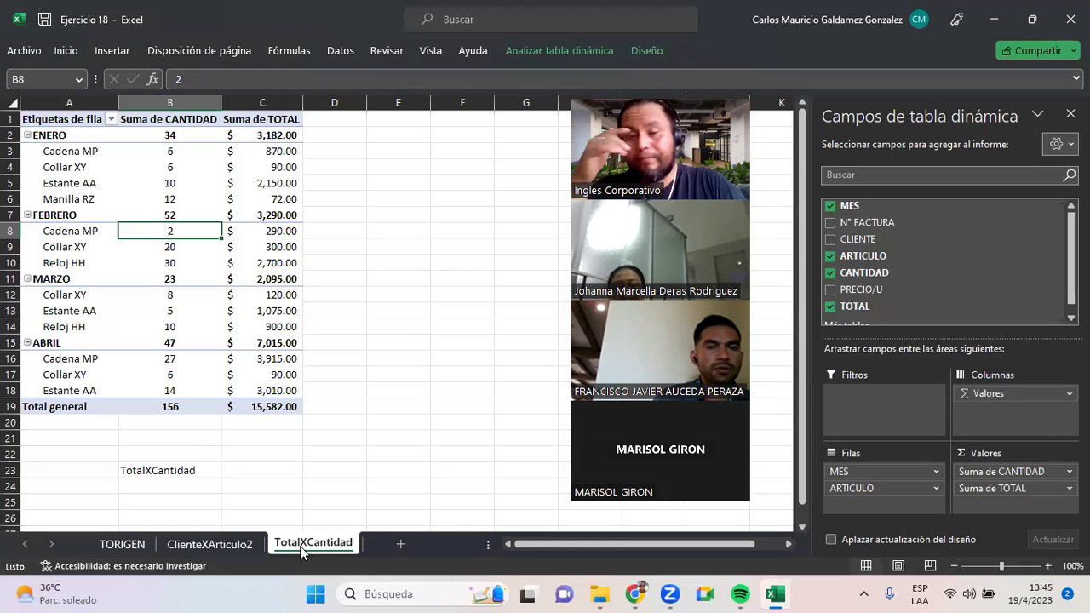
left_click(575, 50)
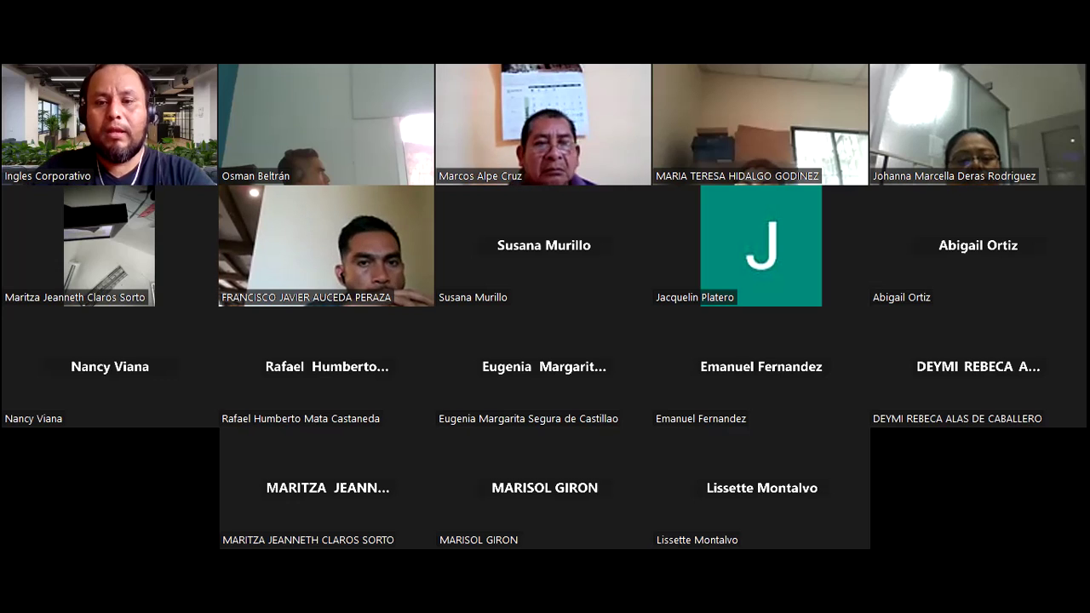
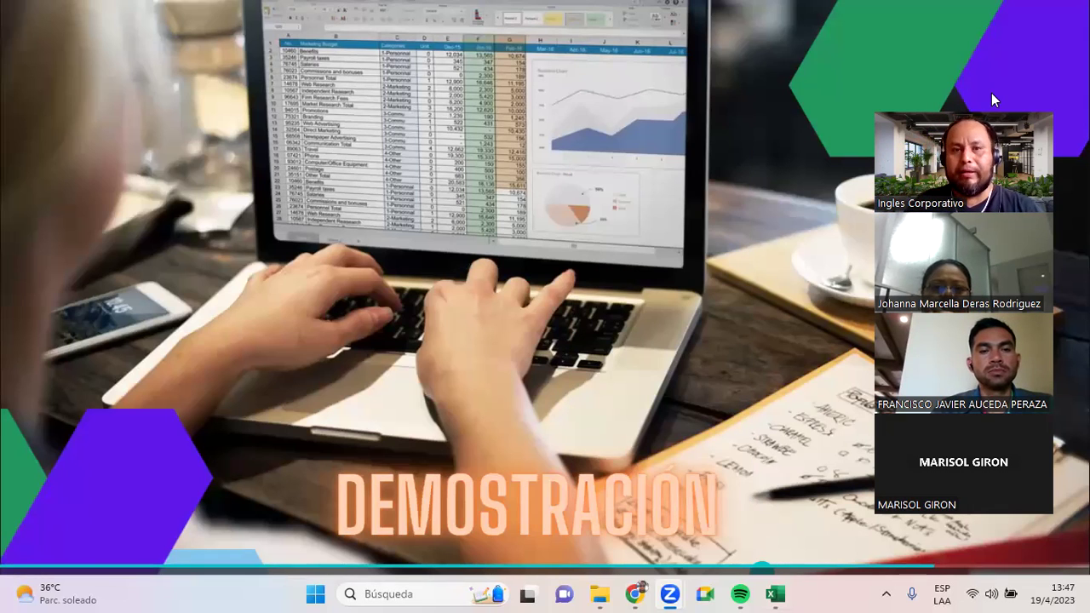
- Switch to the Ejercicio 18-Participantes workbook and widen column H, which holds the pivot table names
key("alt+Tab")
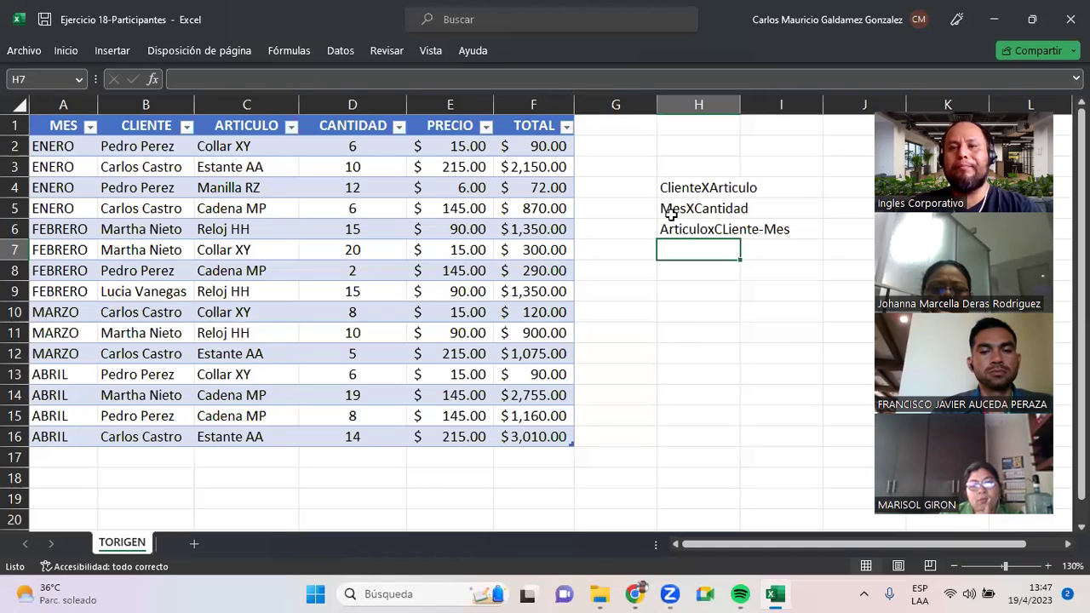
key("Up")
left_click_drag(746, 105, 759, 112)
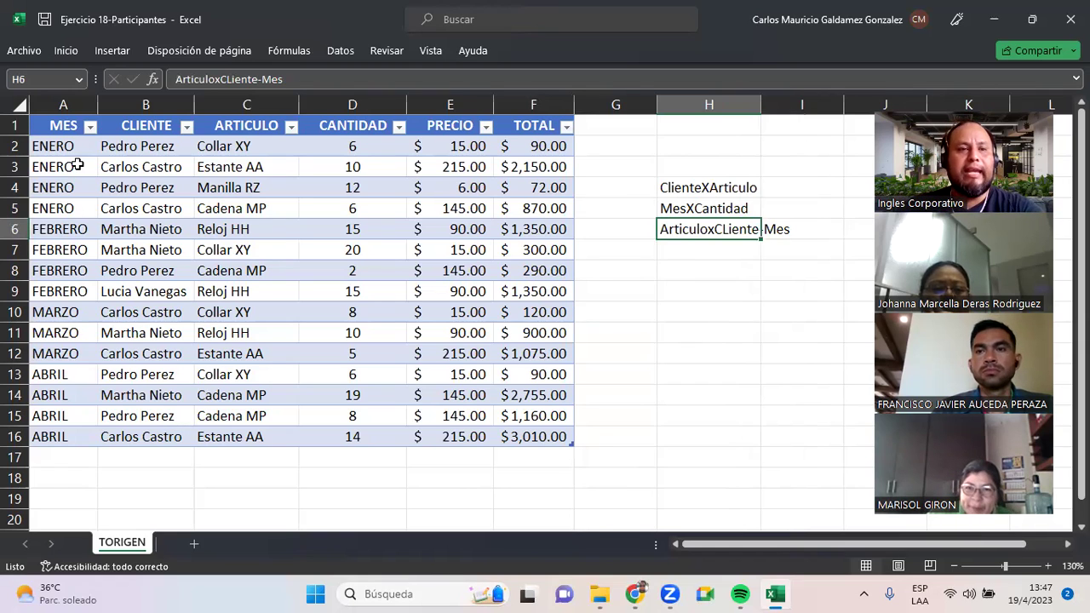
- Highlight all the MES entries of the sales table, followed by all the CLIENTE entries
left_click_drag(62, 145, 88, 400)
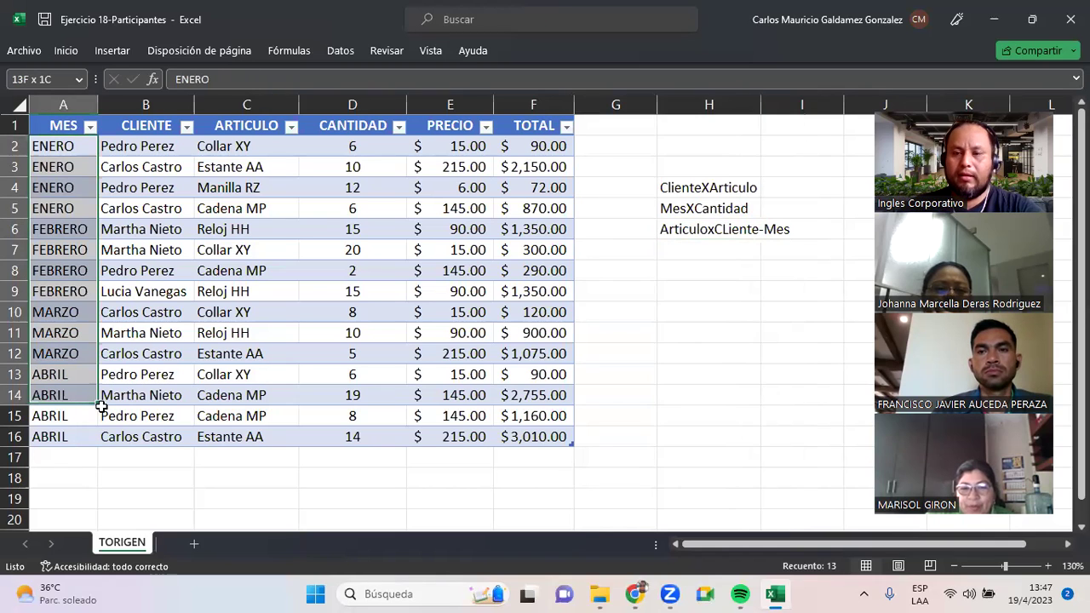
key("ctrl+shift+Down")
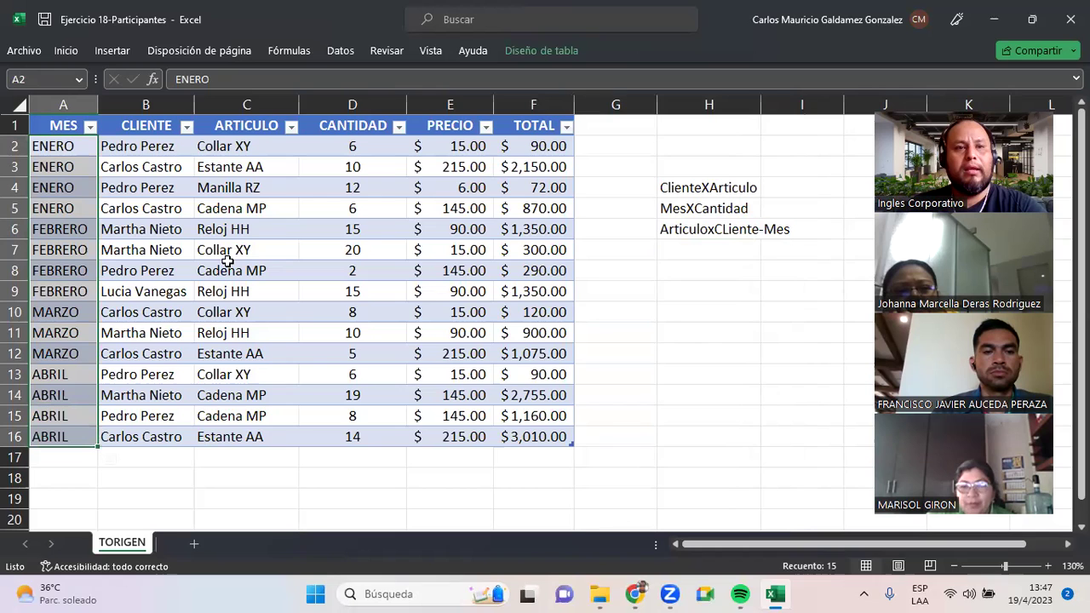
left_click_drag(107, 145, 150, 437)
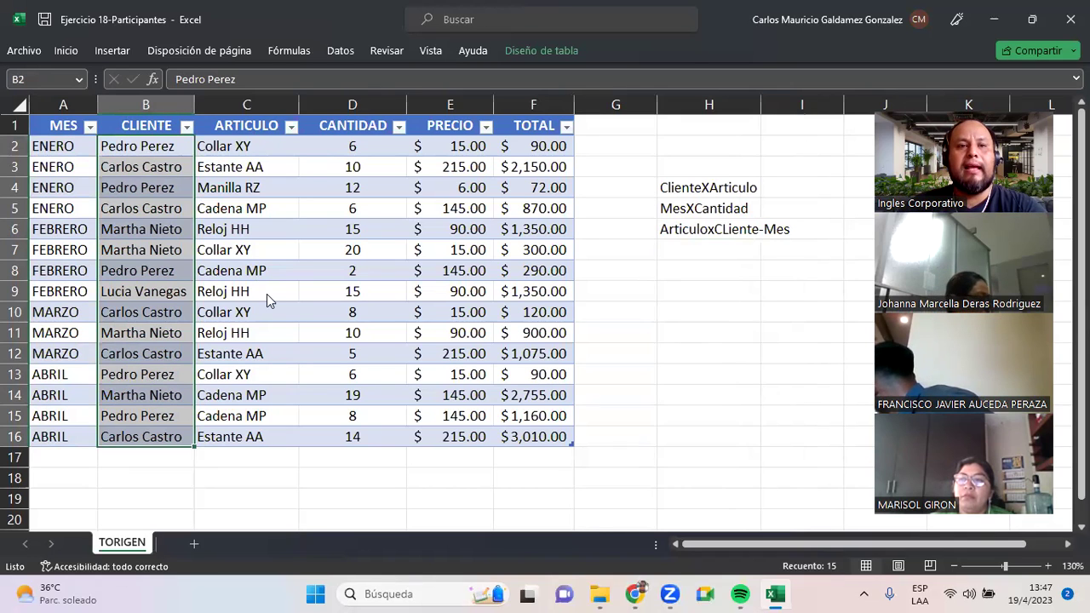
- Insert a table column before CLIENTE, title it N° FACTURA, and fit its width to the header
left_click(154, 136)
key("ctrl+plus")
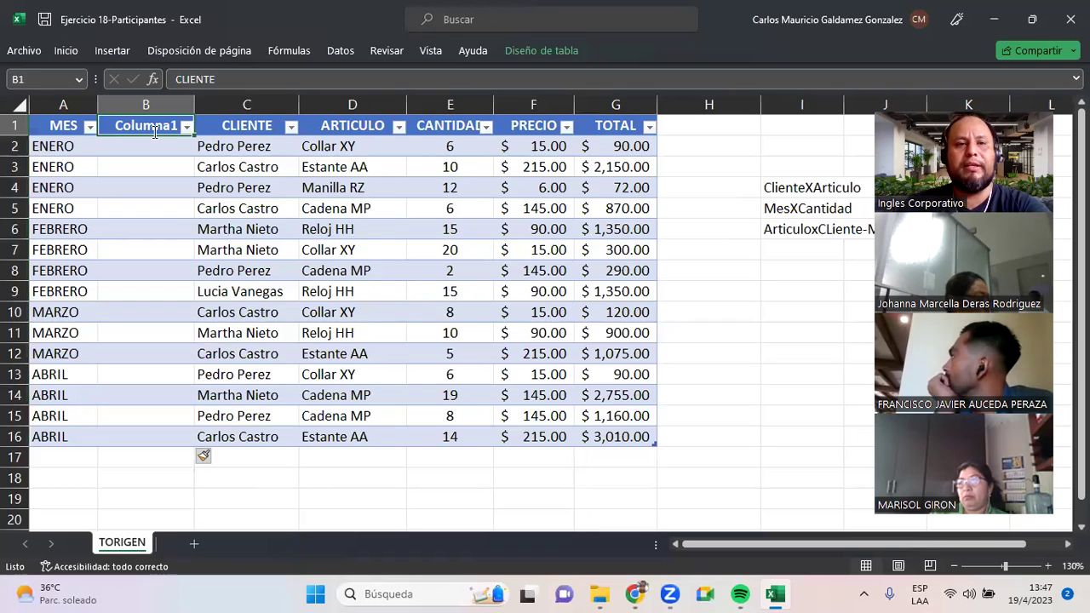
type("N")
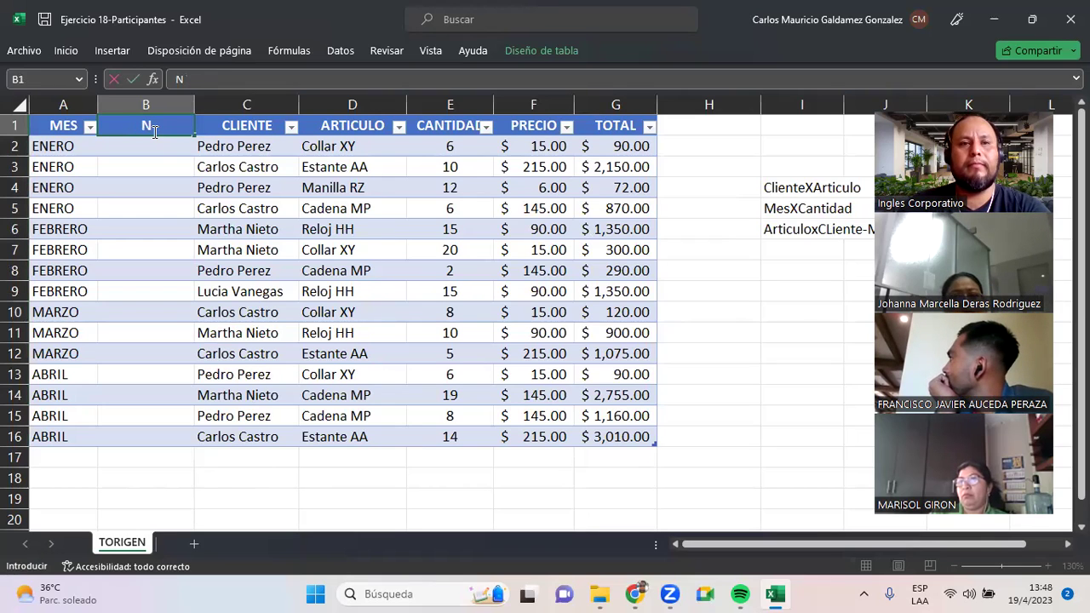
type("° FACTURA")
key("Return")
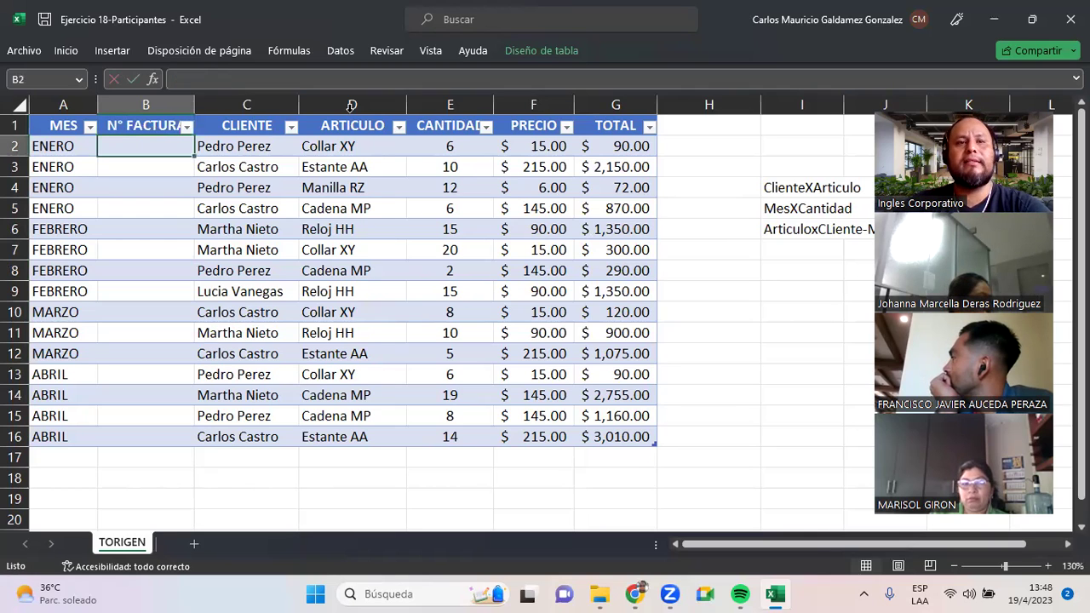
double_click(190, 100)
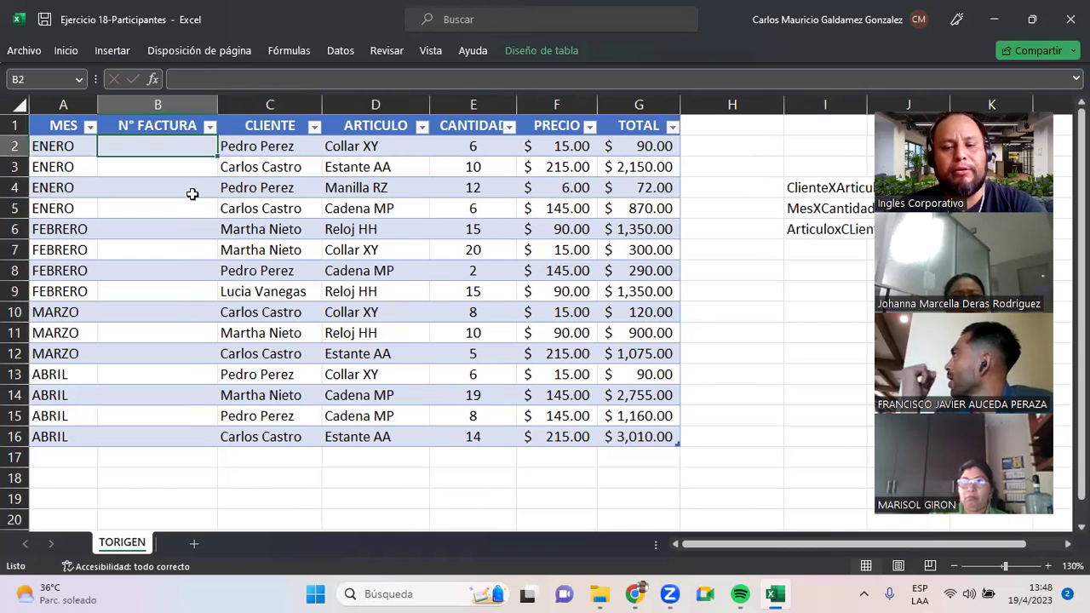
- Enter 900813001 as the first N° FACTURA in B2 and fill it down to row 16 as an increasing series
type("9008")
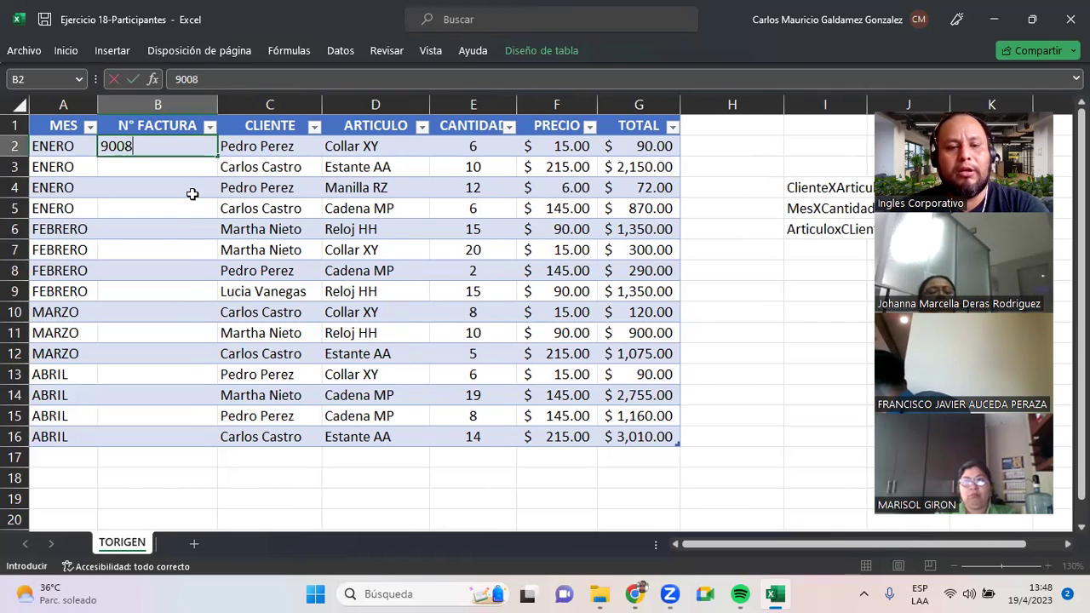
type("13001")
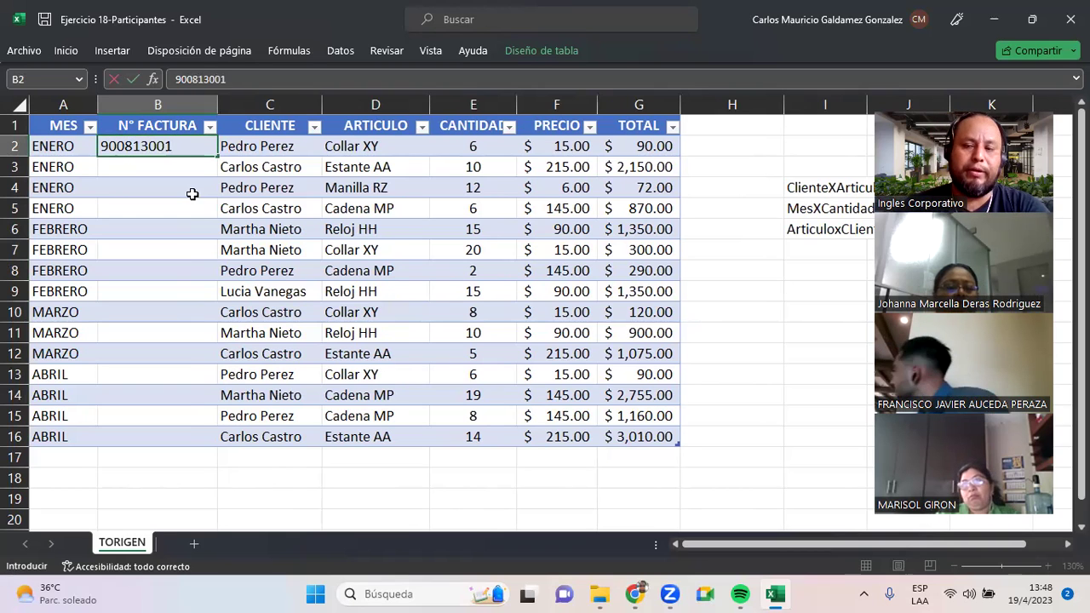
key("Return")
key("Up")
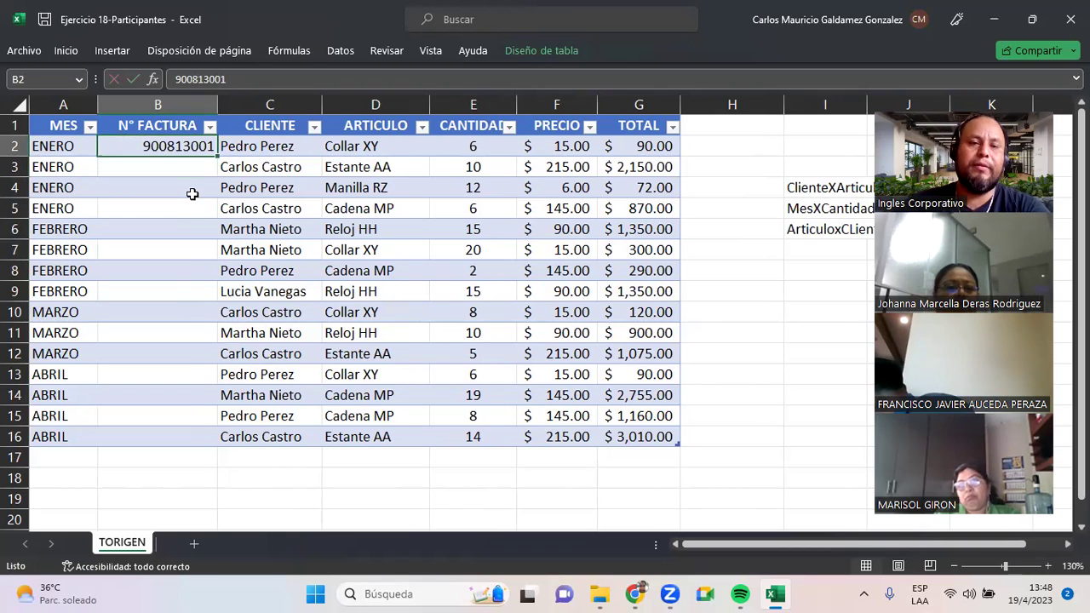
left_click_drag(217, 157, 182, 444)
left_click(228, 460)
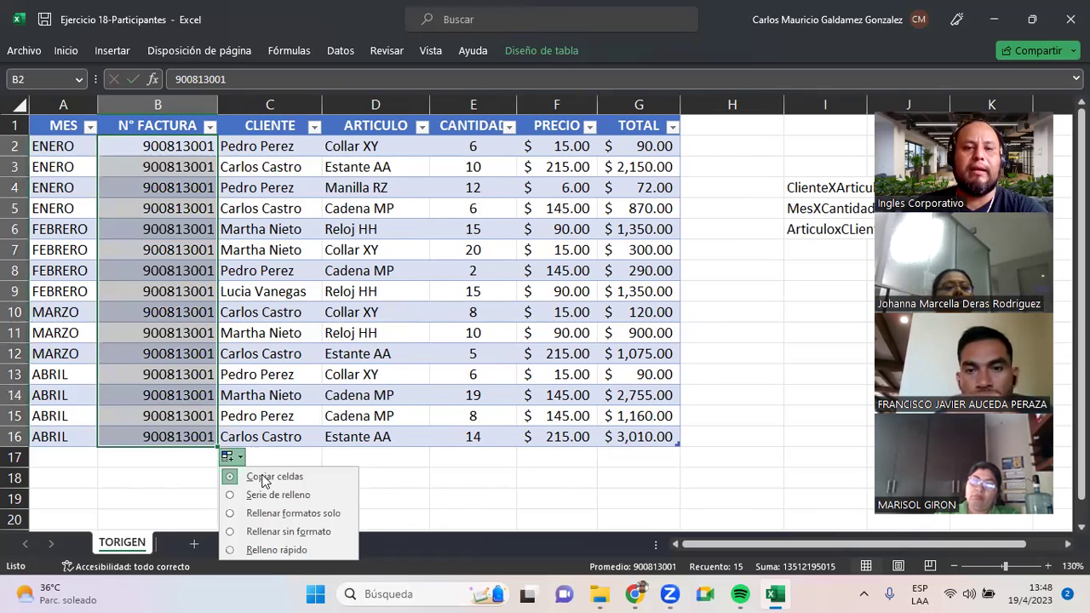
left_click(275, 493)
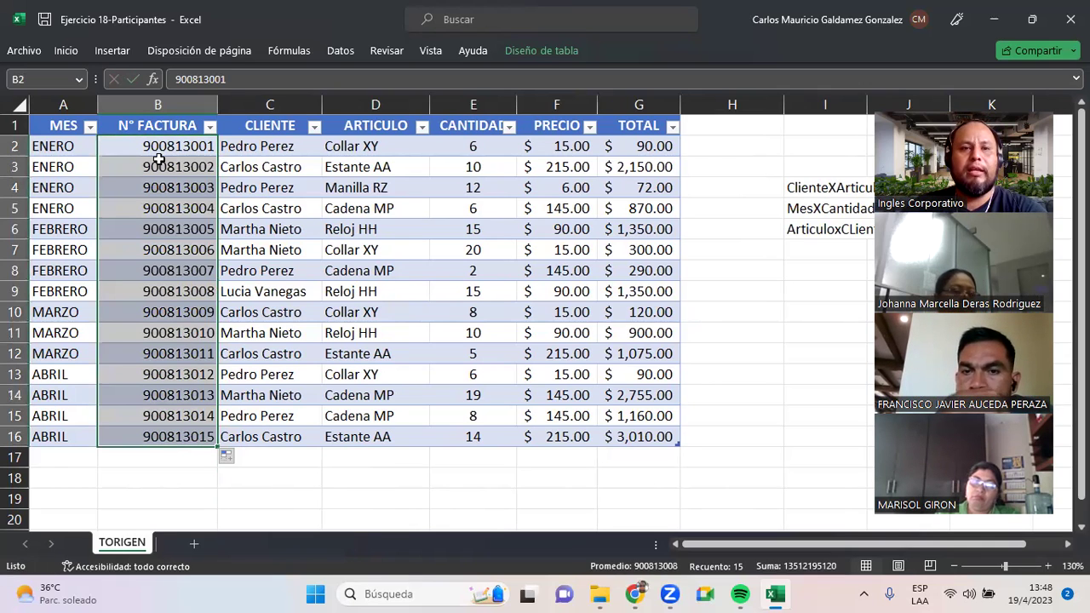
- Center the invoice numbers in B2:B16 horizontally
left_click(66, 50)
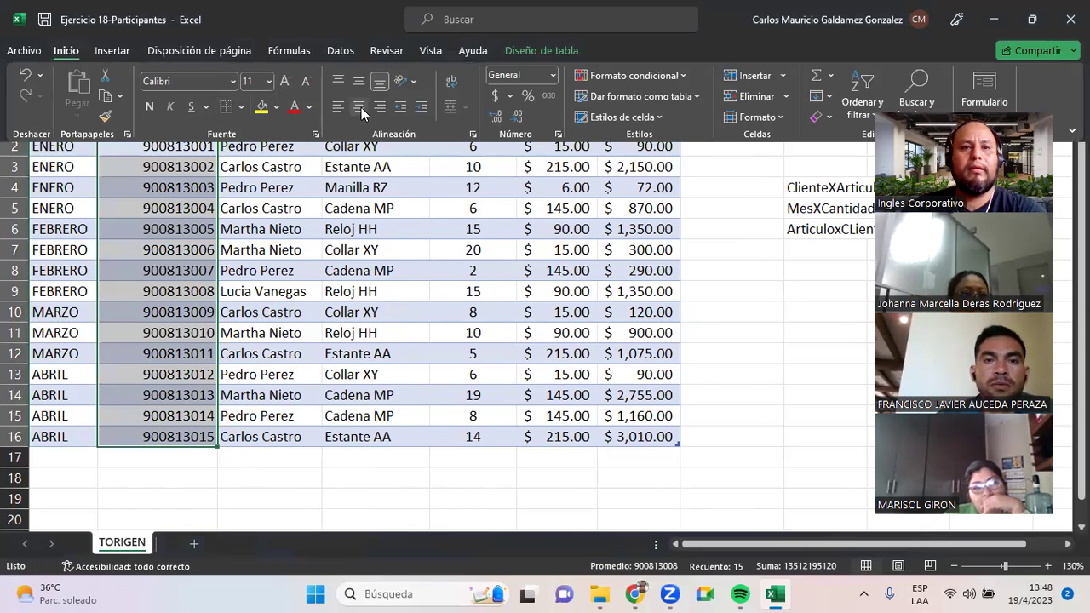
left_click(198, 269)
left_click(197, 269)
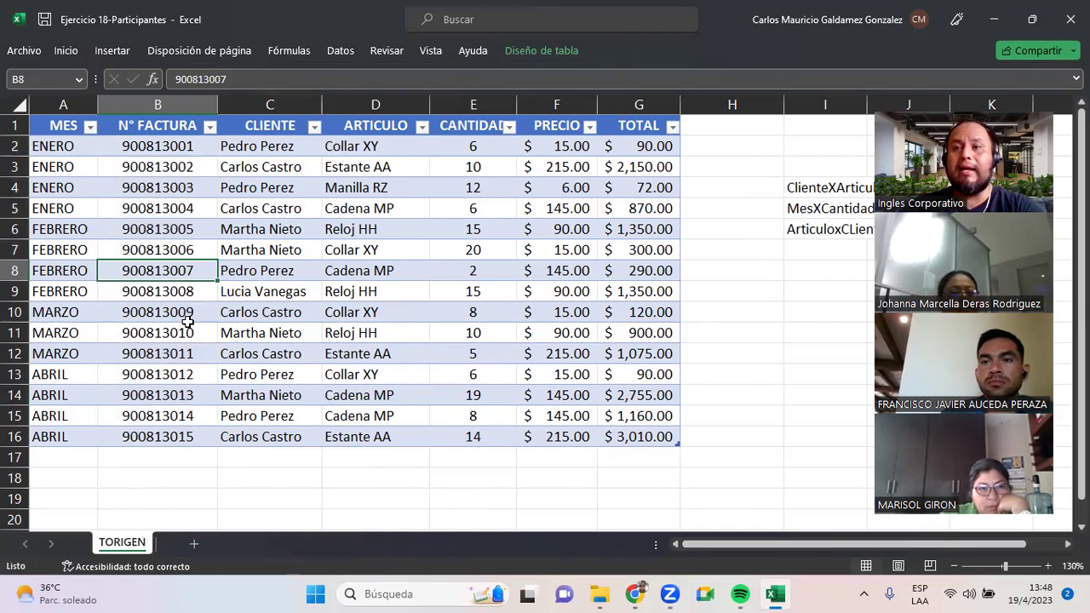
- Add the instruction "Agregar Columna de Factura" in cell I3, above the list of pivot table names
left_click(797, 173)
type("Agregar")
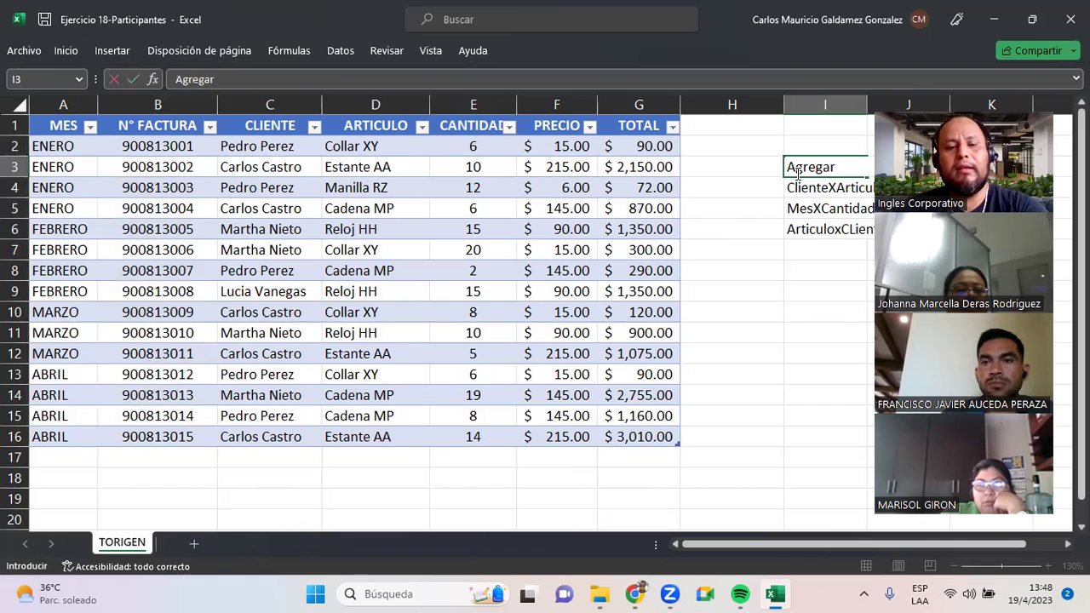
type(" Columna de F")
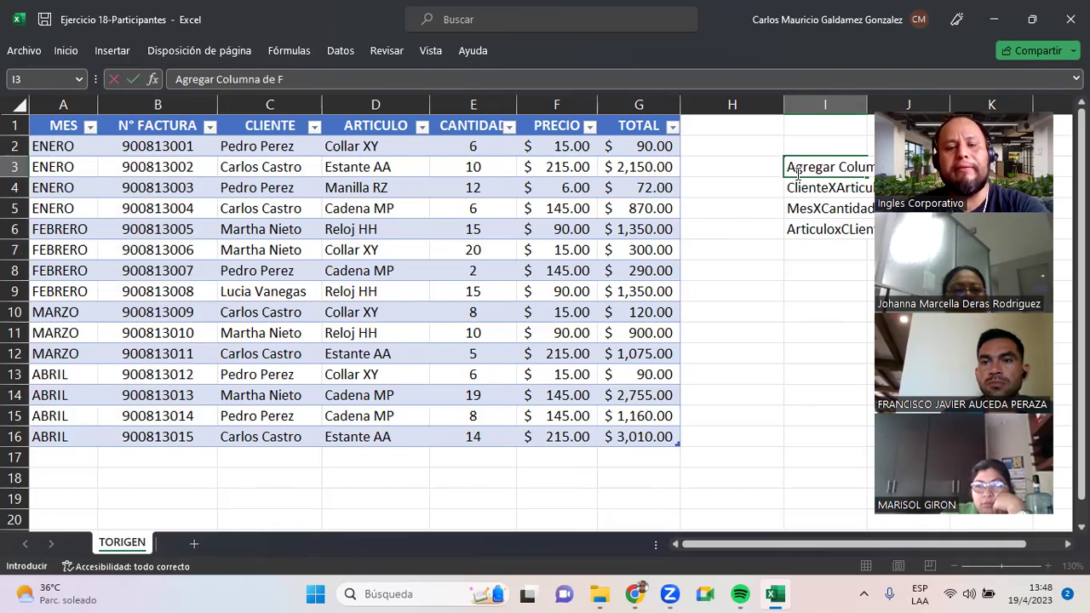
key("Return")
- Add the instruction "Agregar 15 Ventas" in cell I7, and select the first empty cell below the table's MES column
key("Return")
key("Return")
key("Return")
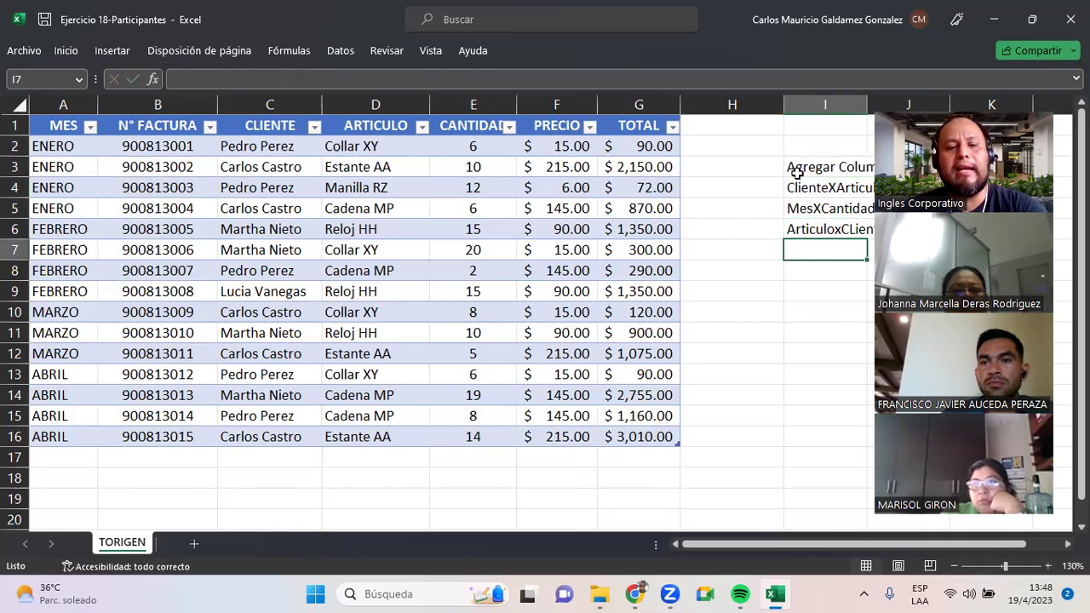
type("Ag")
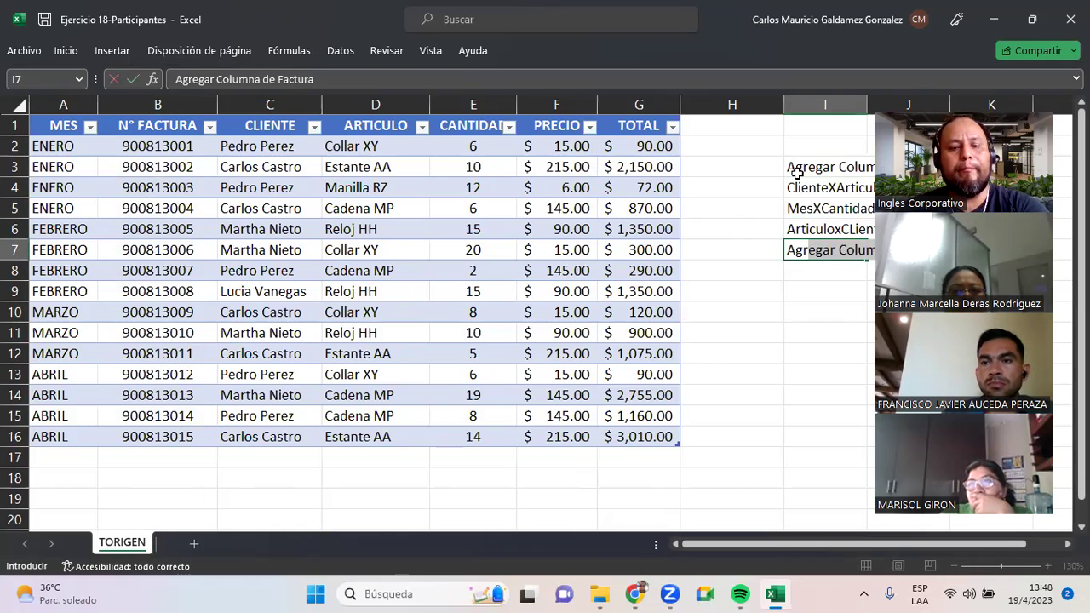
type("15 Ventas")
key("Return")
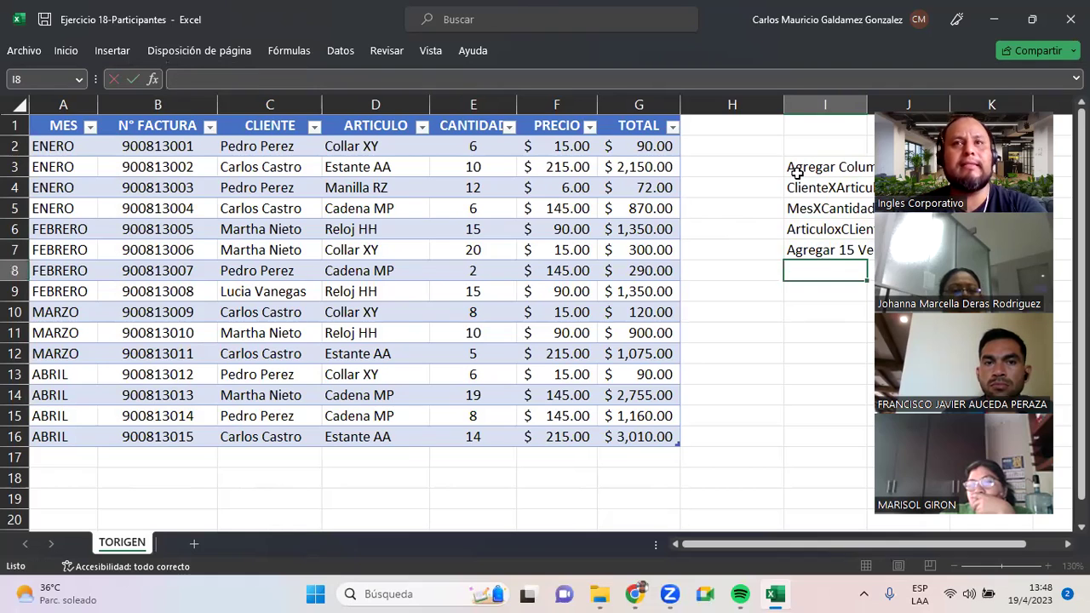
left_click(68, 457)
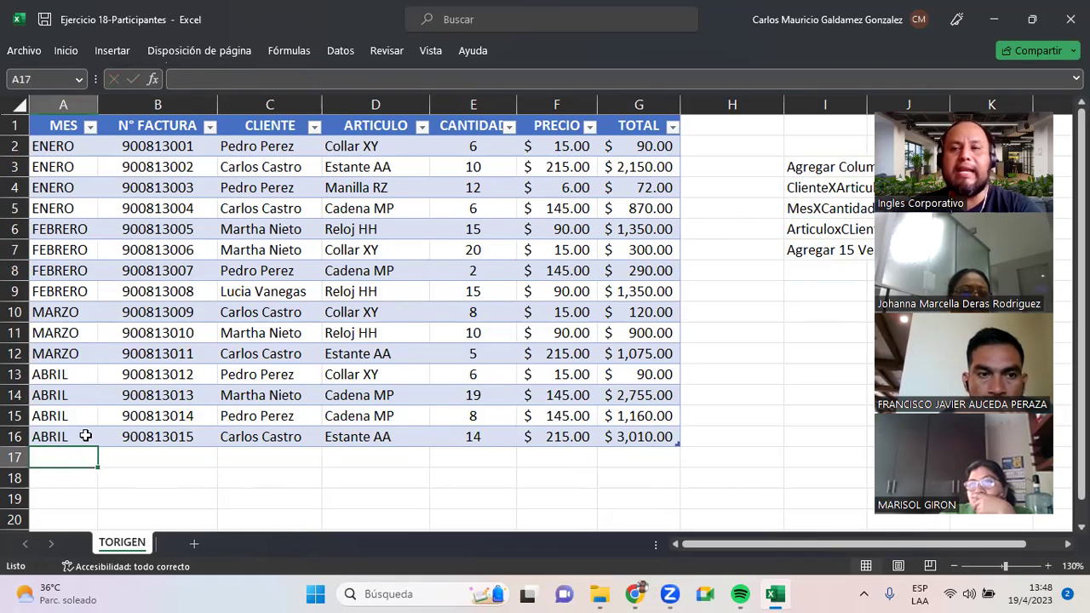
- Add the instruction "Agregar ventas de los meses de mayo y junio" in cell I8, below the other exercise instructions
left_click_drag(56, 393, 64, 419)
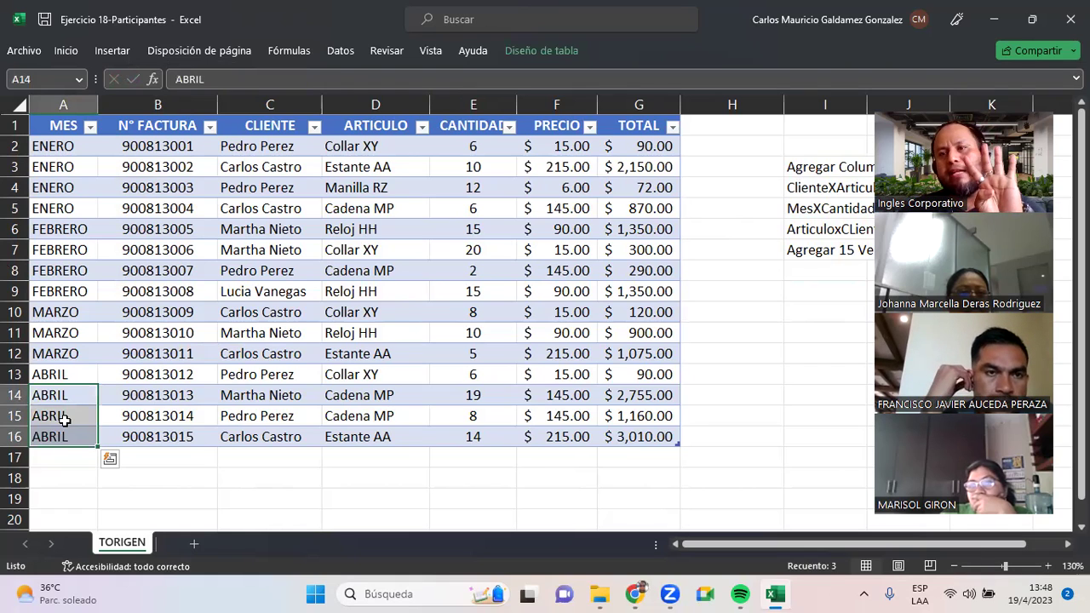
left_click(56, 458)
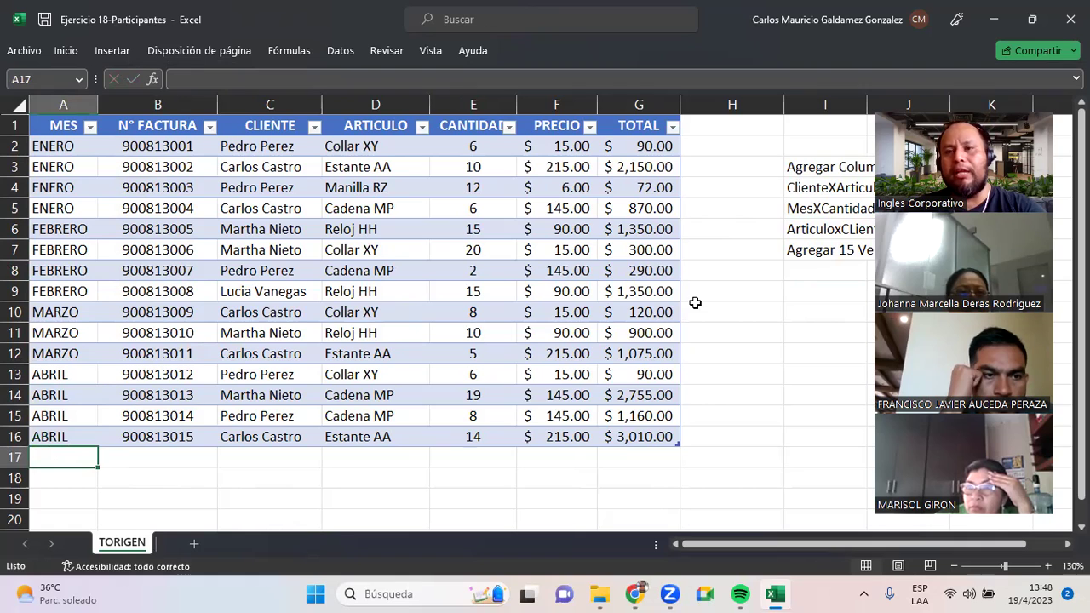
left_click(803, 269)
type("Agrega")
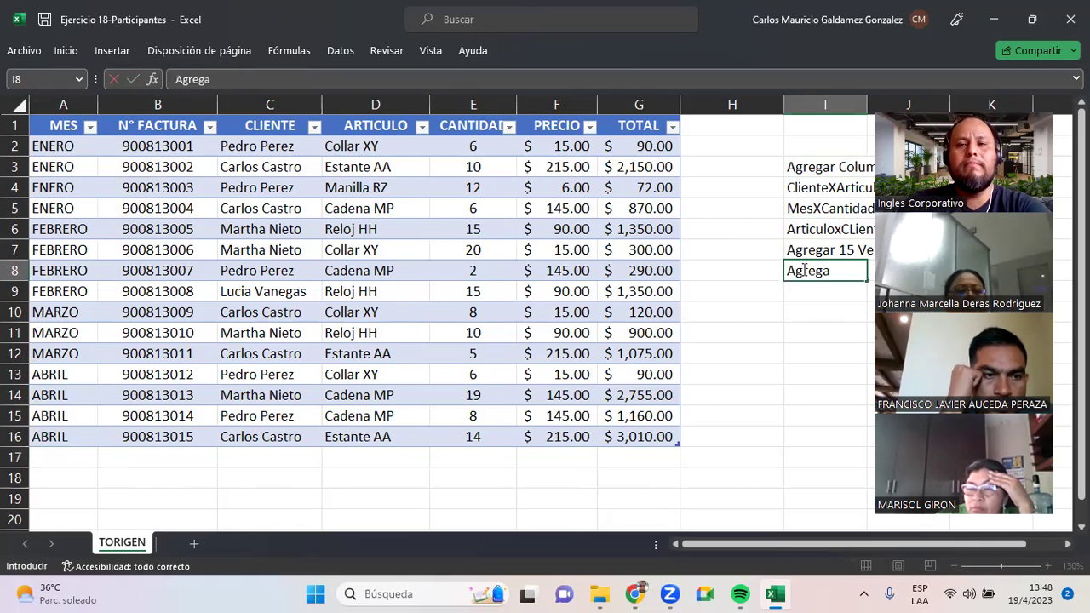
type("r ventas de lo")
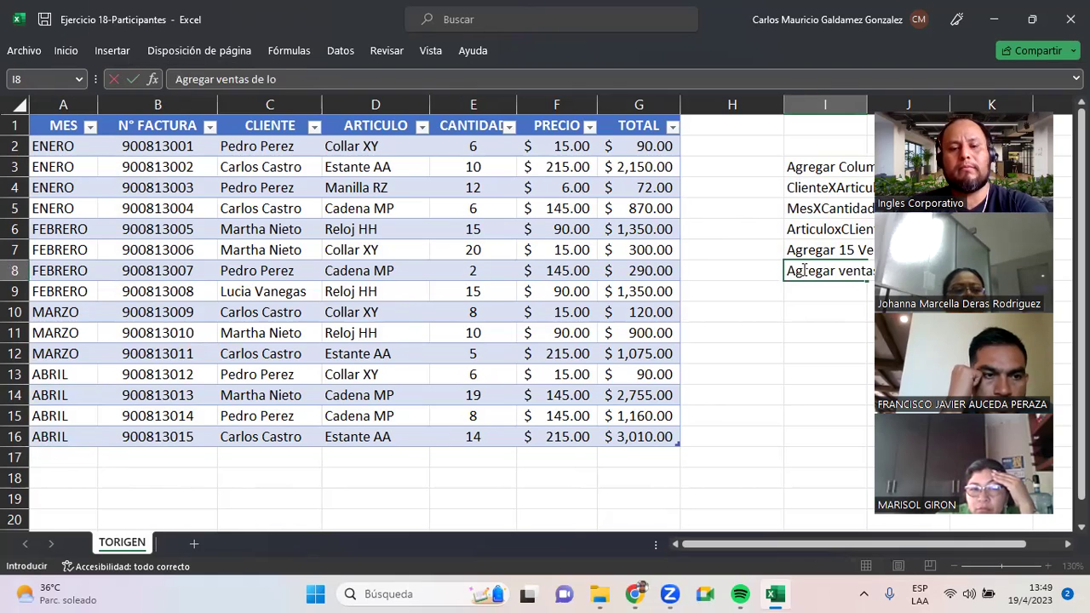
type("s meses de mayo y junio")
key("Return")
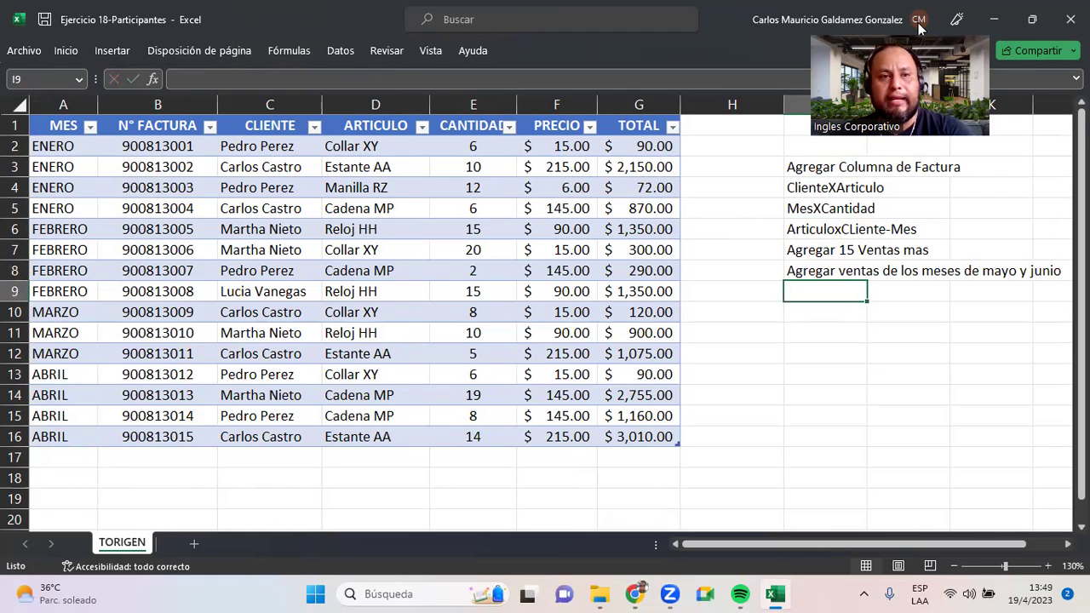
- Review the sales table's records, examining the CLIENTE, ARTICULO, PRECIO and CANTIDAD columns
left_click_drag(63, 150, 656, 431)
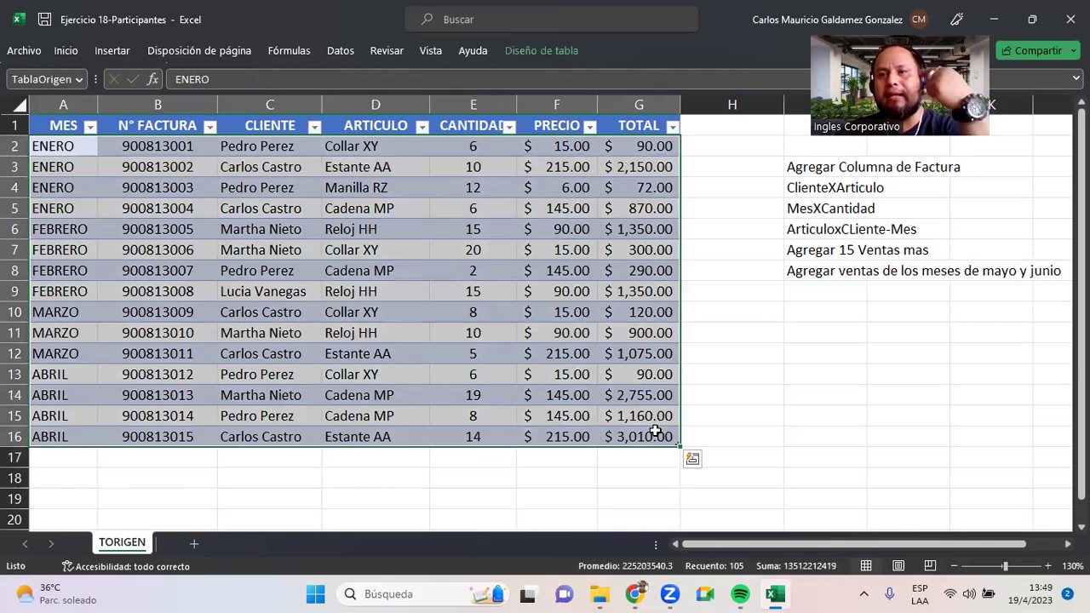
left_click(376, 229)
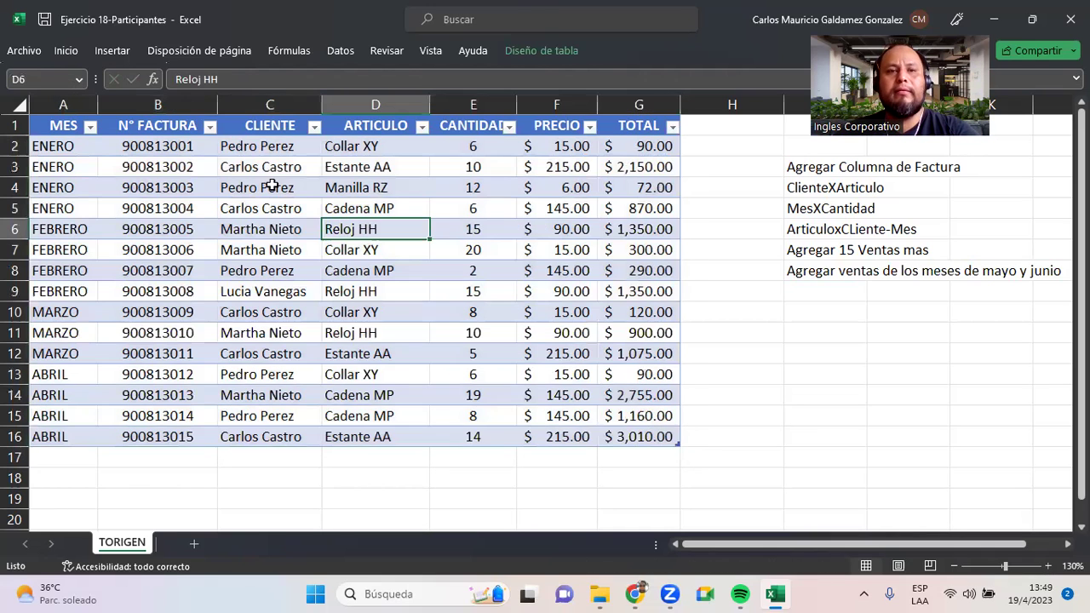
left_click_drag(308, 450, 288, 432)
left_click(246, 150)
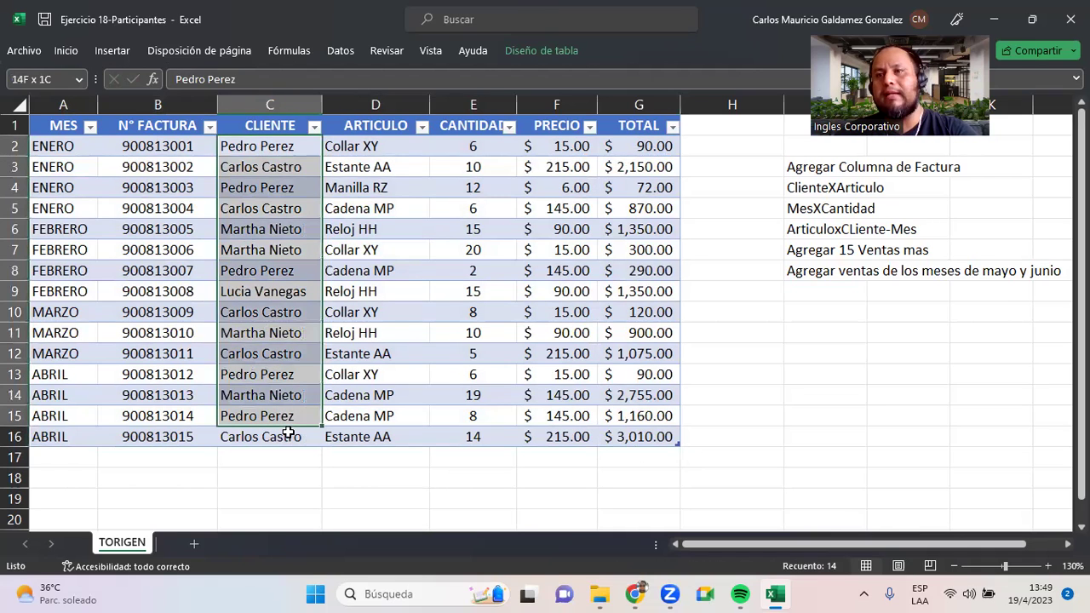
left_click_drag(347, 145, 381, 438)
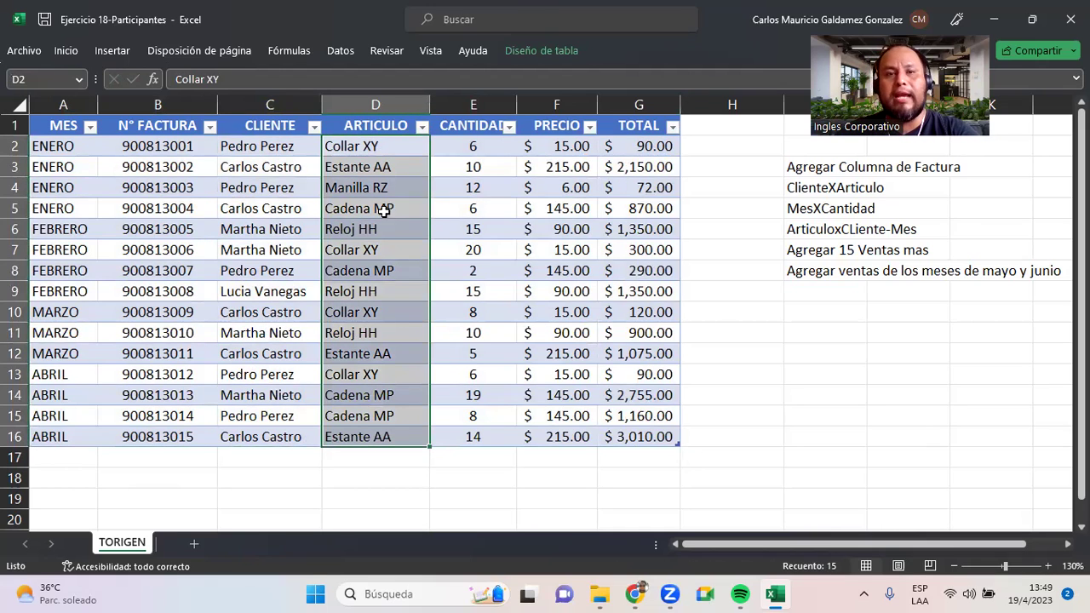
left_click(348, 146)
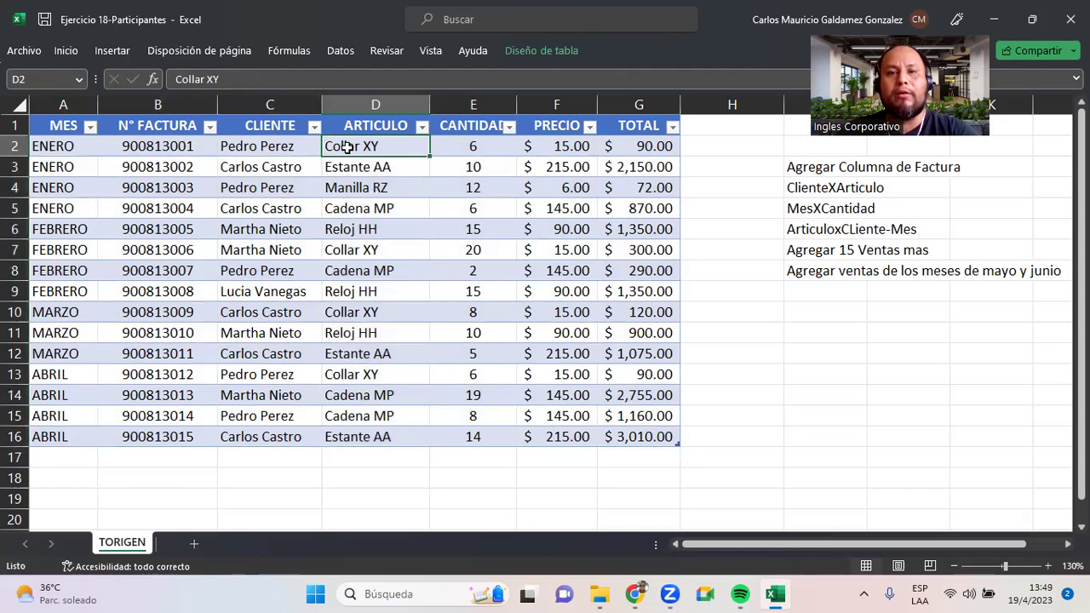
left_click(565, 149)
left_click(545, 171)
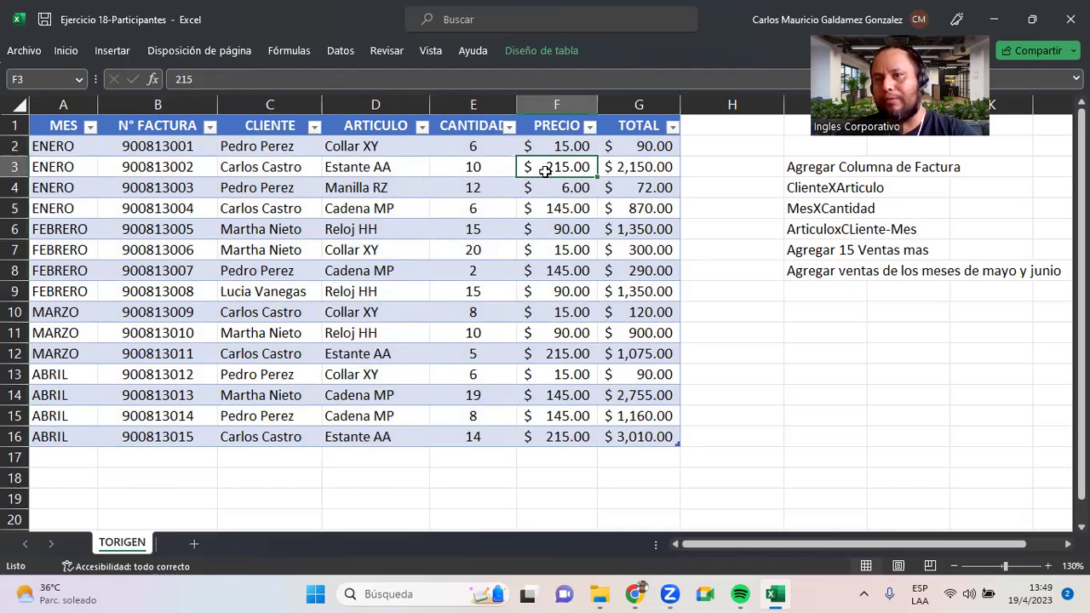
left_click_drag(356, 150, 565, 146)
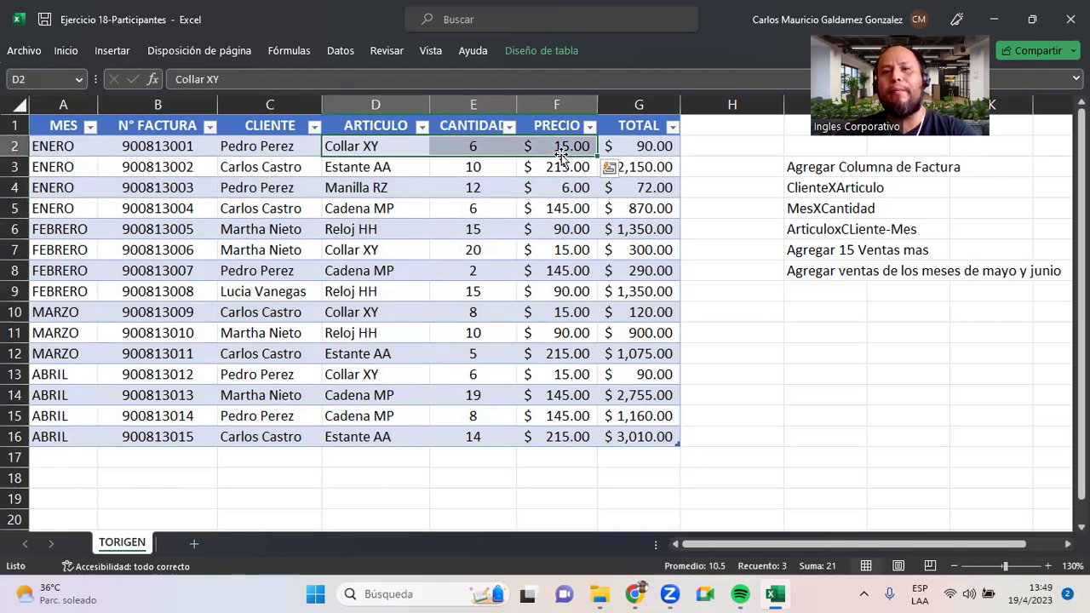
left_click(460, 146)
left_click_drag(461, 145, 479, 401)
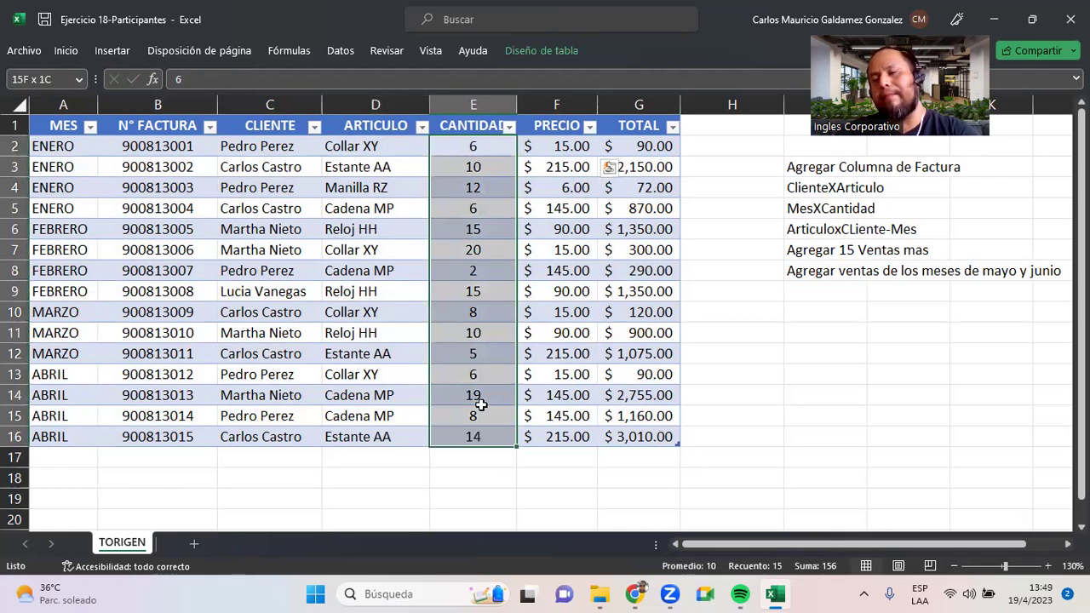
left_click(372, 145)
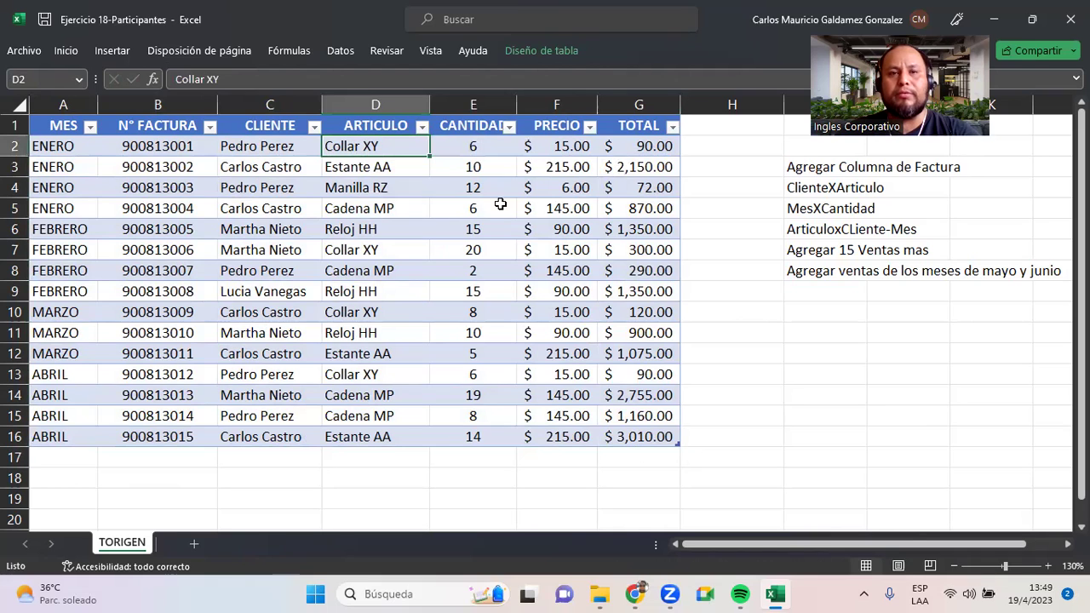
- Copy the article names in D2:D16 to the area below the instructions, starting at I10
left_click_drag(378, 145, 378, 434)
key("ctrl+c")
left_click(814, 316)
key("ctrl+v")
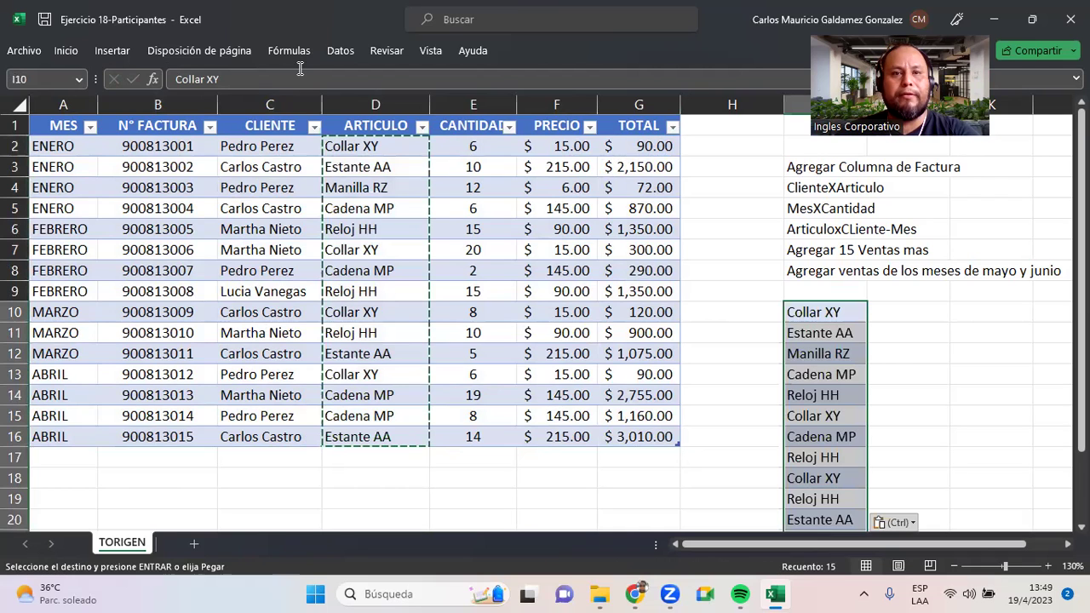
- Remove the duplicates from the copied article list, treating its first entry as a header
left_click(346, 54)
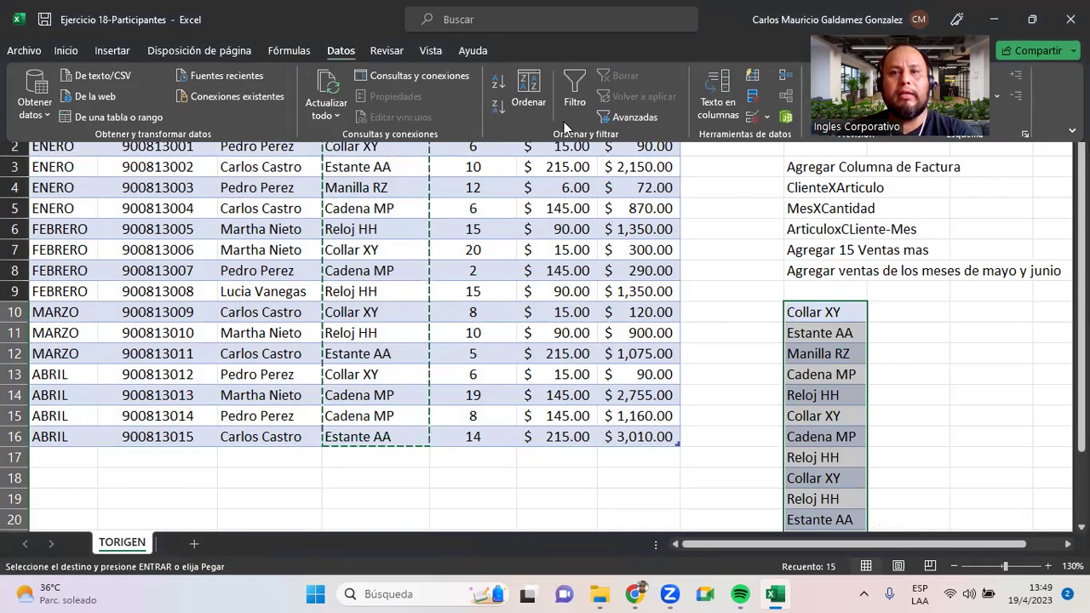
left_click(754, 98)
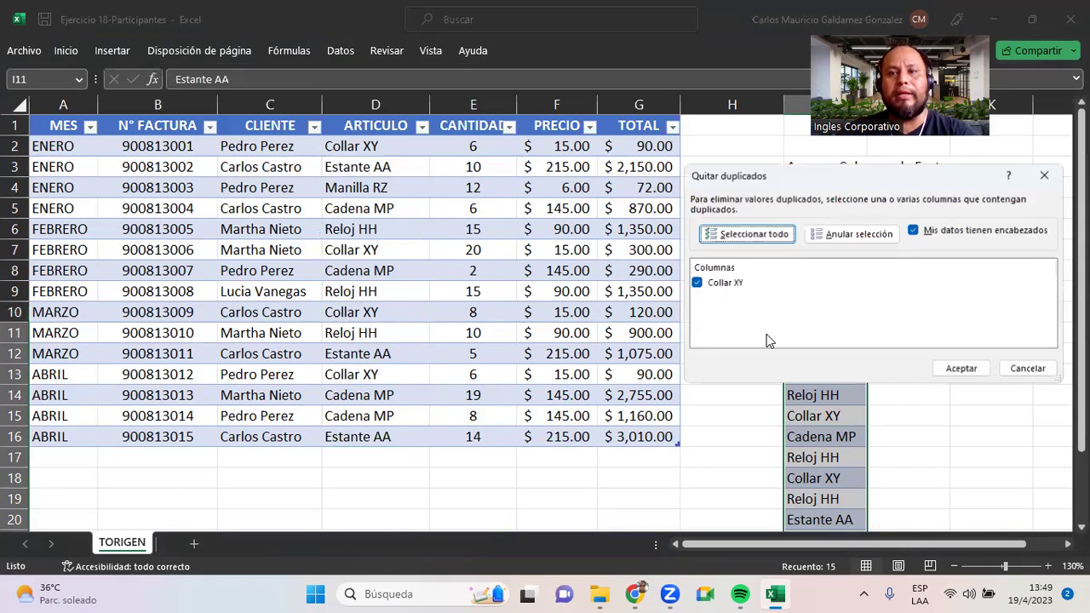
left_click(940, 369)
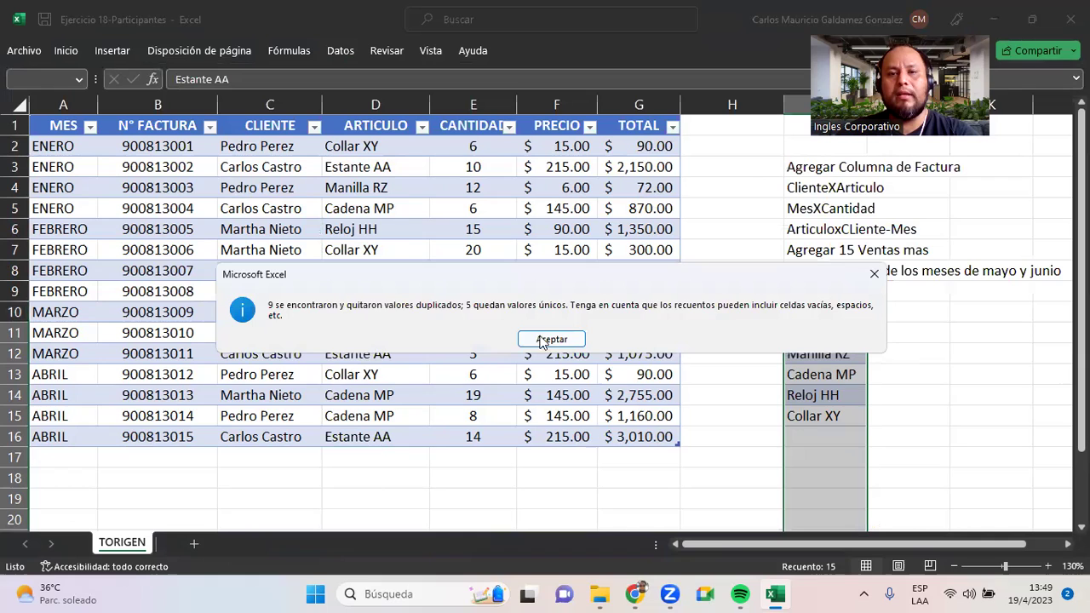
key("Return")
left_click_drag(826, 314, 835, 414)
left_click(915, 314)
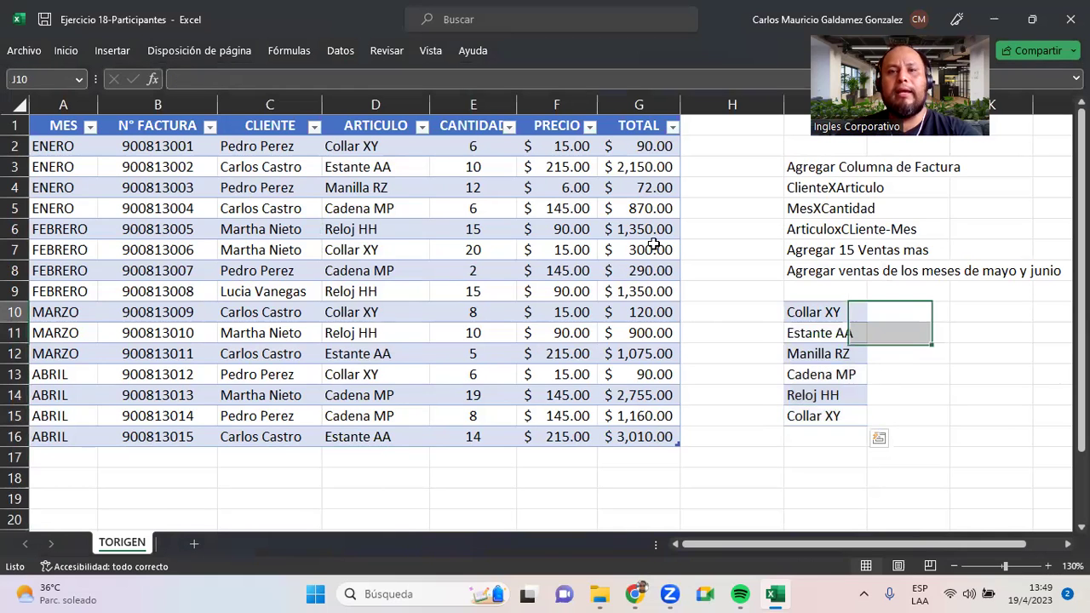
- Copy the prices of Collar XY, Estante AA and Manilla RZ from F2:F4 to J10:J12, beside their article names
left_click(559, 146)
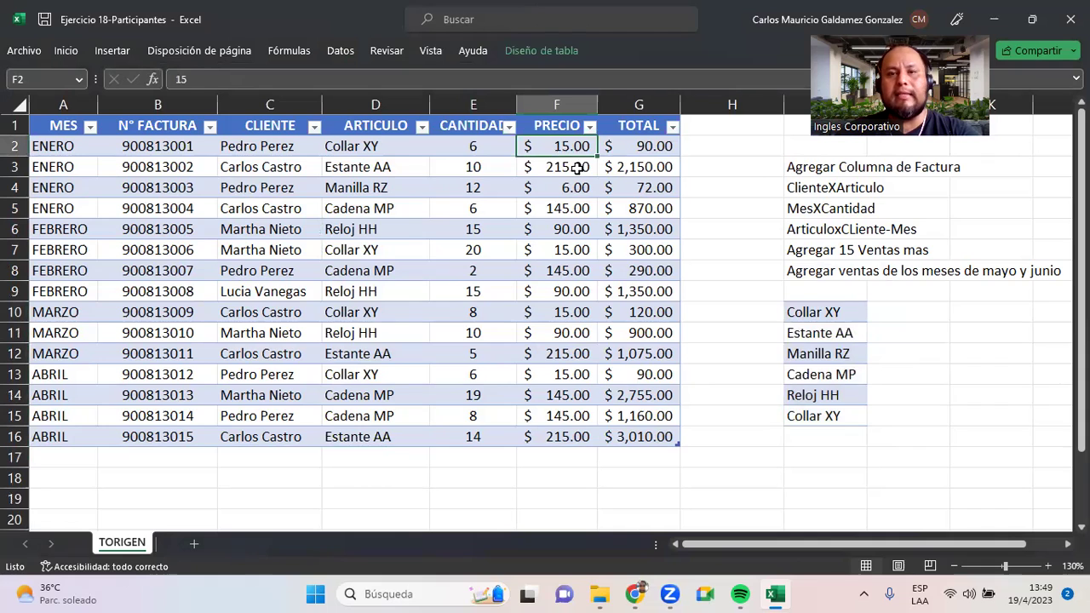
left_click(578, 167, "ctrl")
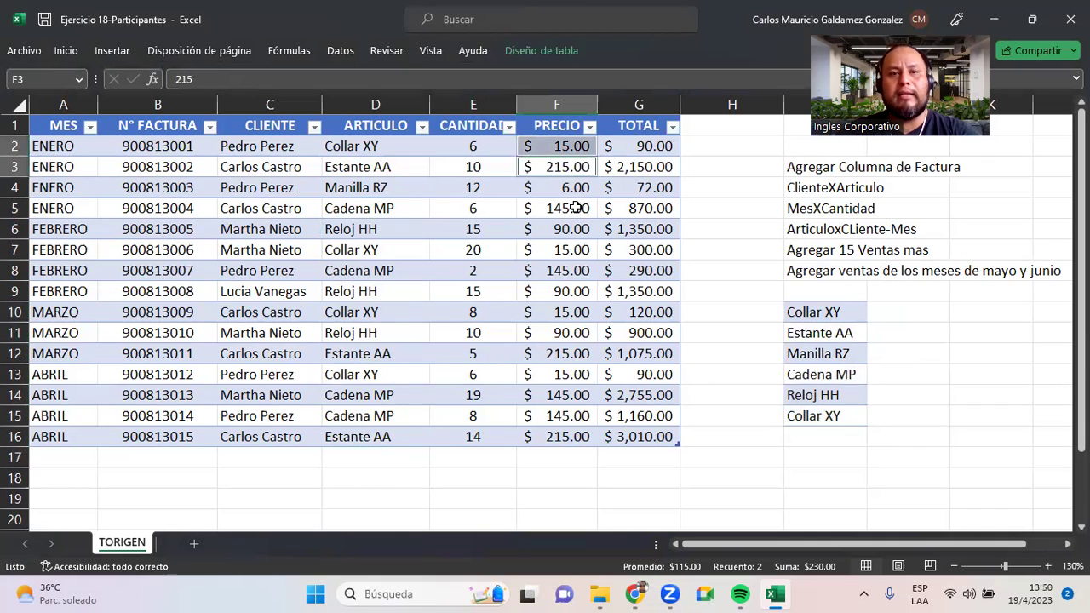
left_click(576, 189, "ctrl")
key("ctrl+c")
left_click(889, 314)
key("ctrl+v")
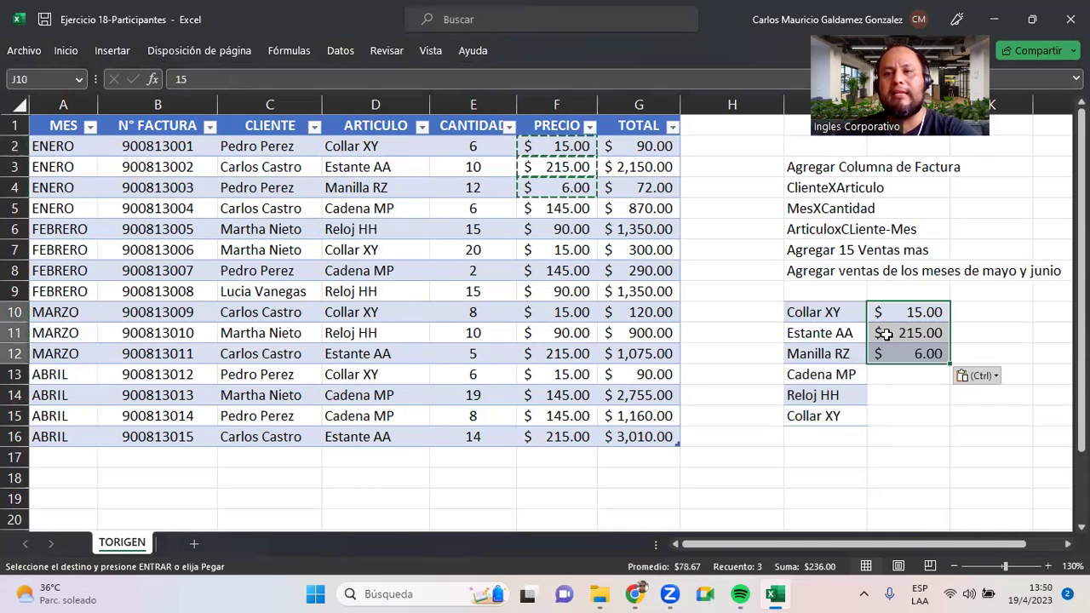
- Copy the prices of Cadena MP and Reloj HH from F5:F6 to J13:J14, beside their article names
left_click(546, 212)
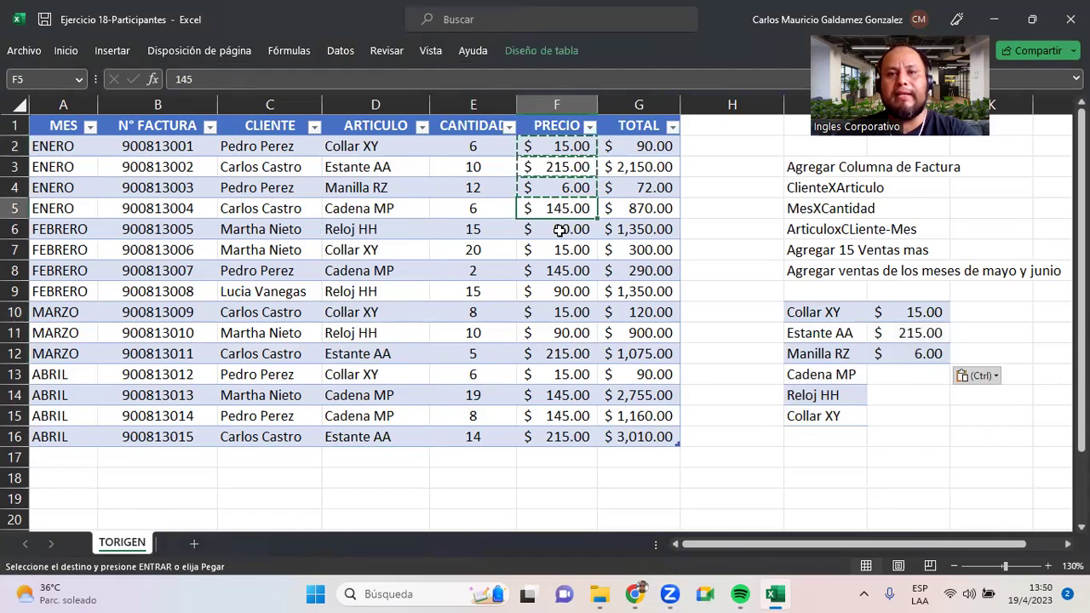
left_click(560, 230, "ctrl")
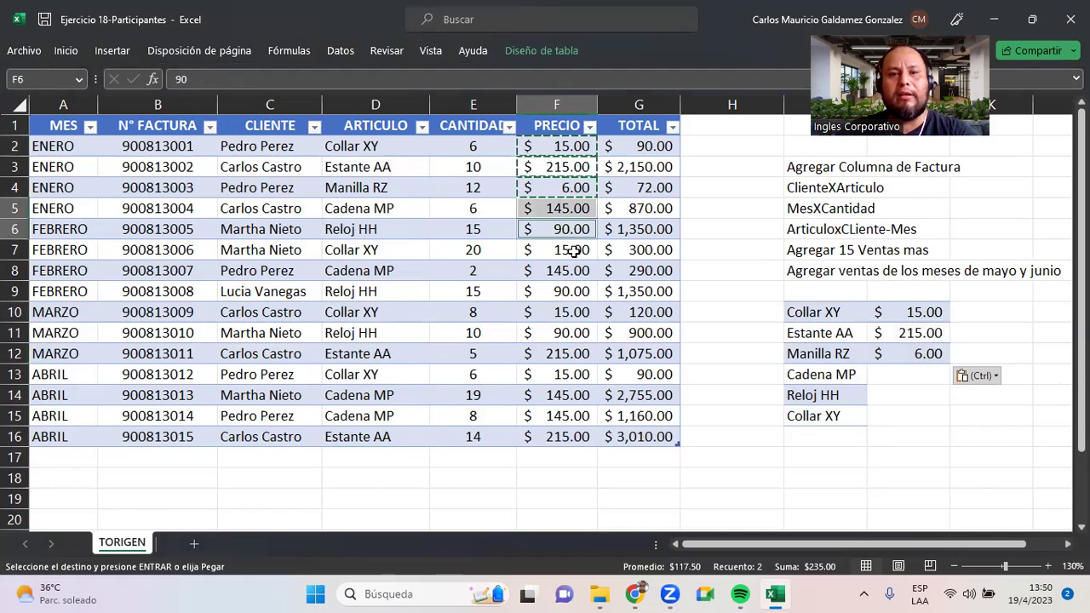
key("ctrl+c")
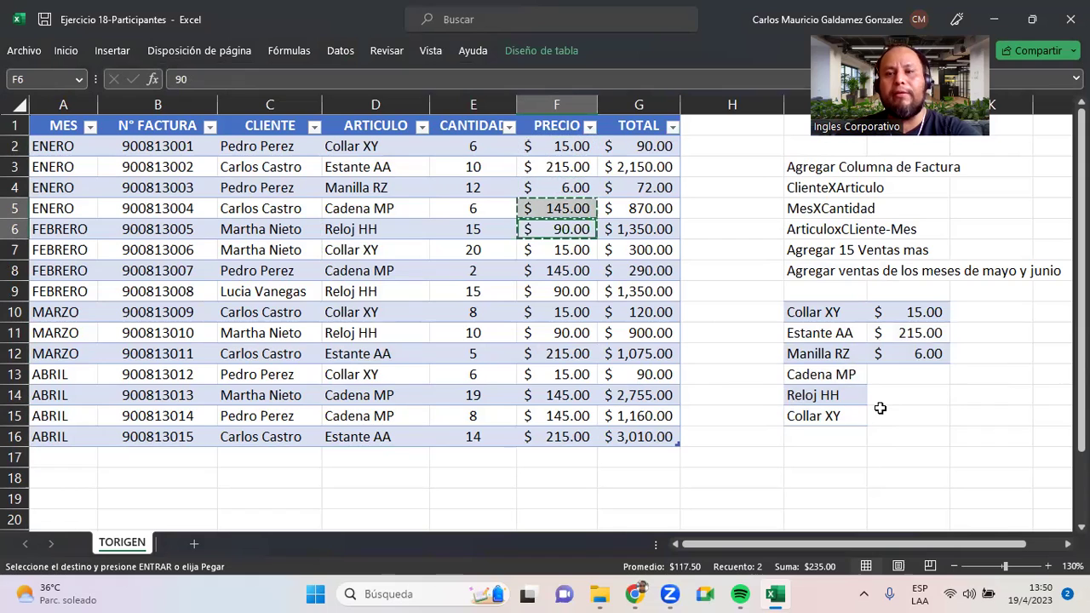
left_click(891, 375)
key("ctrl+v")
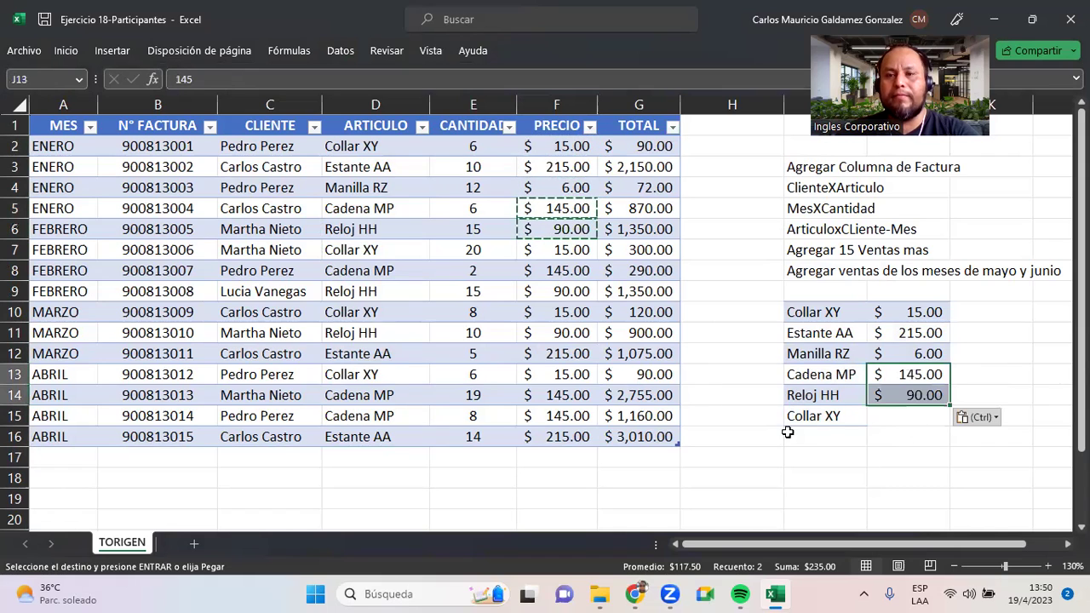
- Delete the repeated Collar XY entry in I15 at the end of the article list
left_click(851, 419)
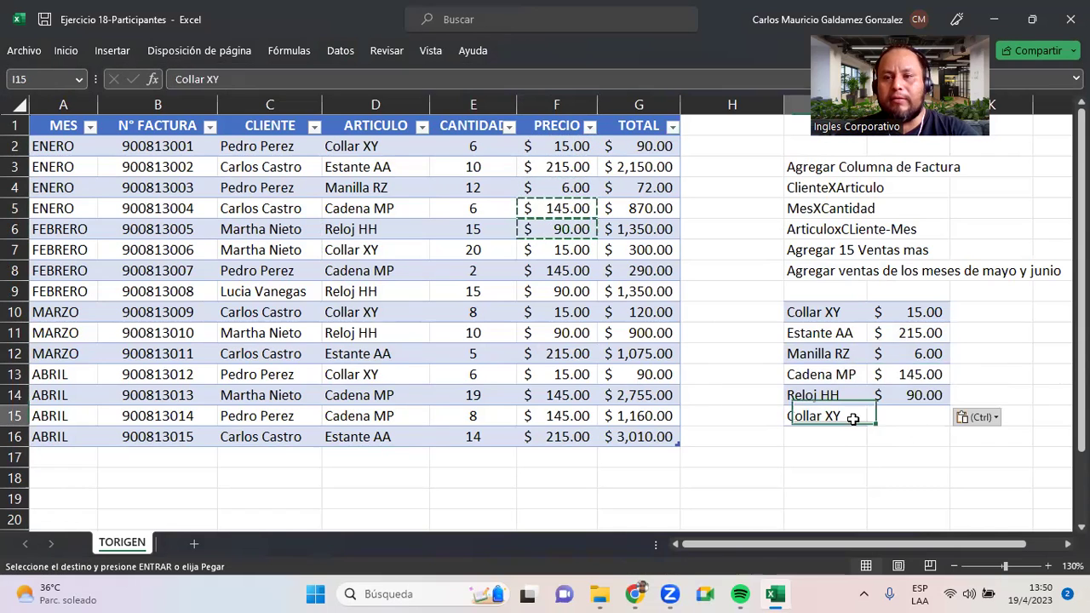
double_click(855, 317)
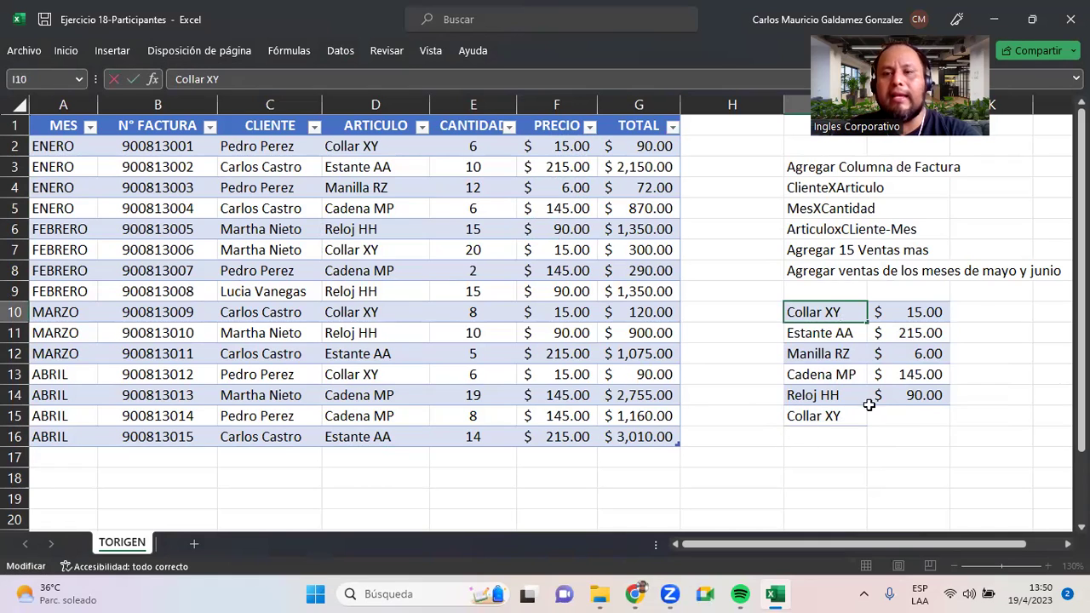
left_click(798, 417)
key("Delete")
- Move the article and price list down one row so that it starts at I11
left_click_drag(832, 313, 966, 394)
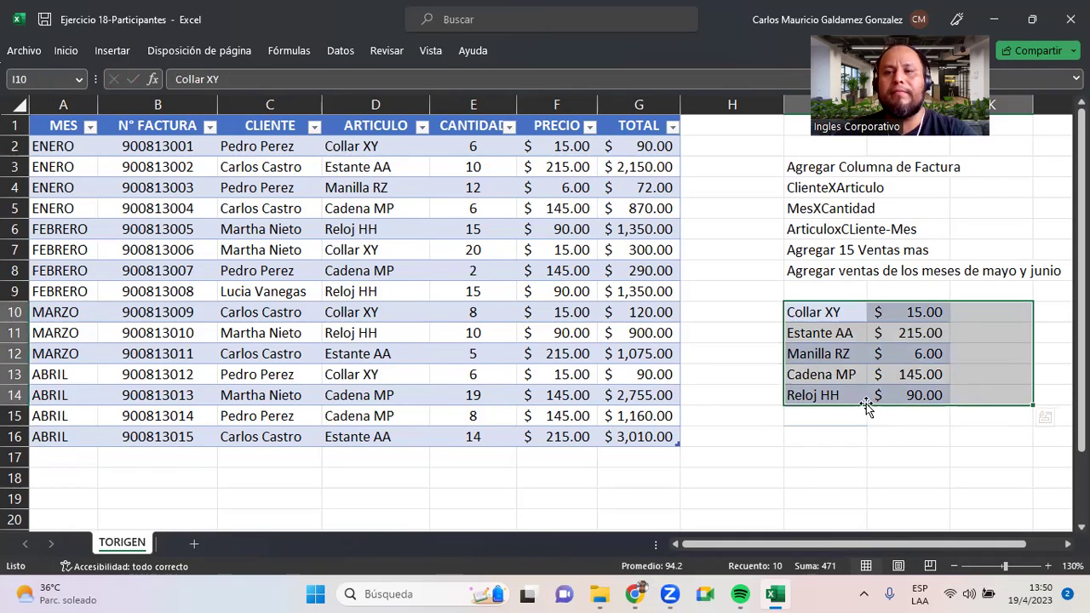
left_click_drag(865, 405, 837, 430)
left_click(872, 456)
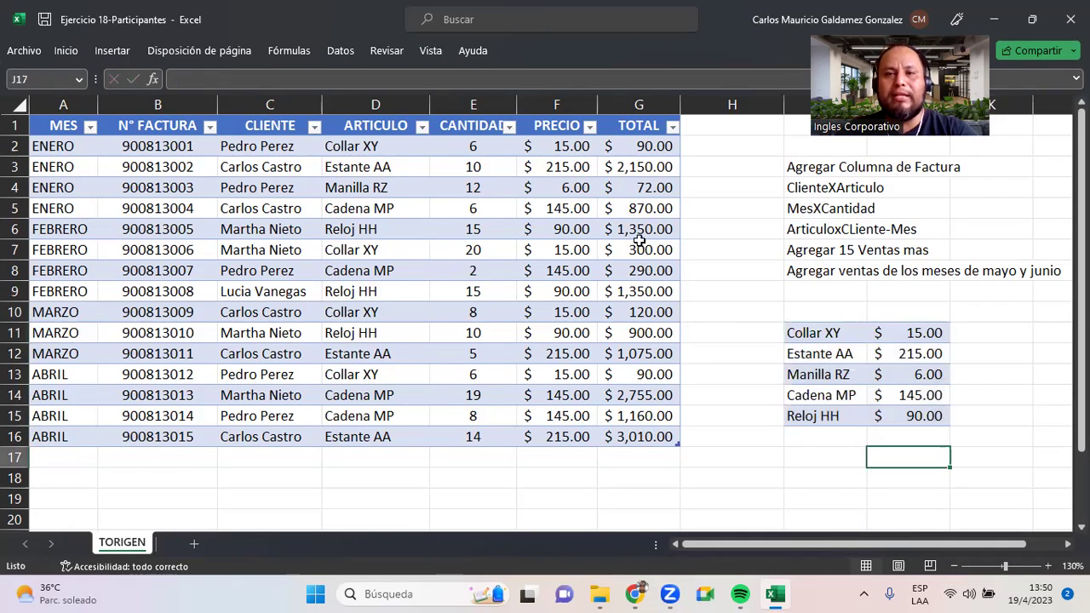
- Examine the table's ARTICULO, CANTIDAD, PRECIO and MES data together with the article price list
left_click_drag(350, 463, 538, 485)
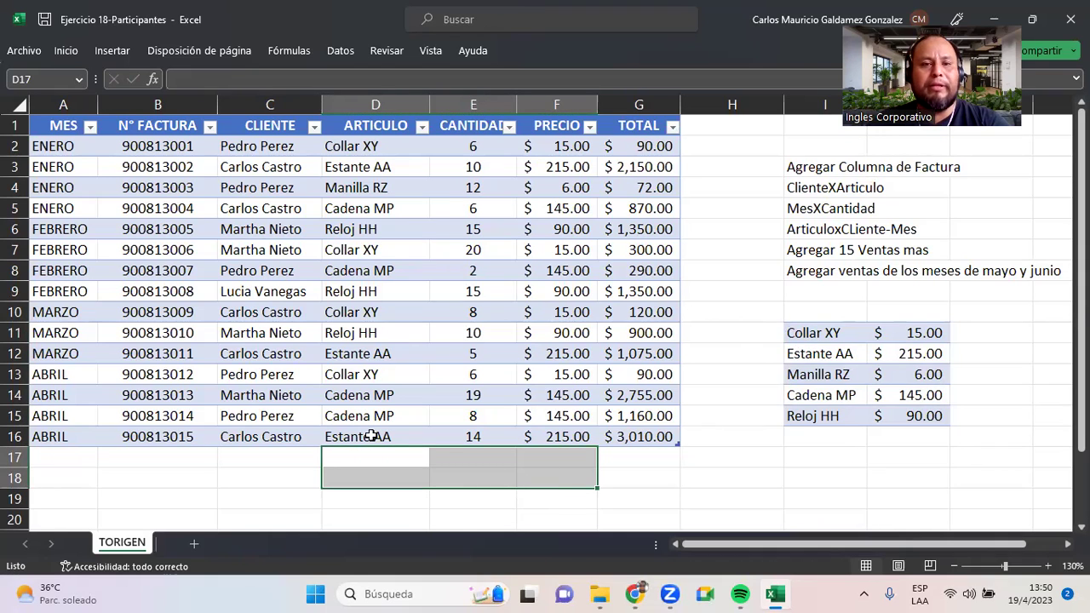
left_click_drag(418, 413, 532, 415)
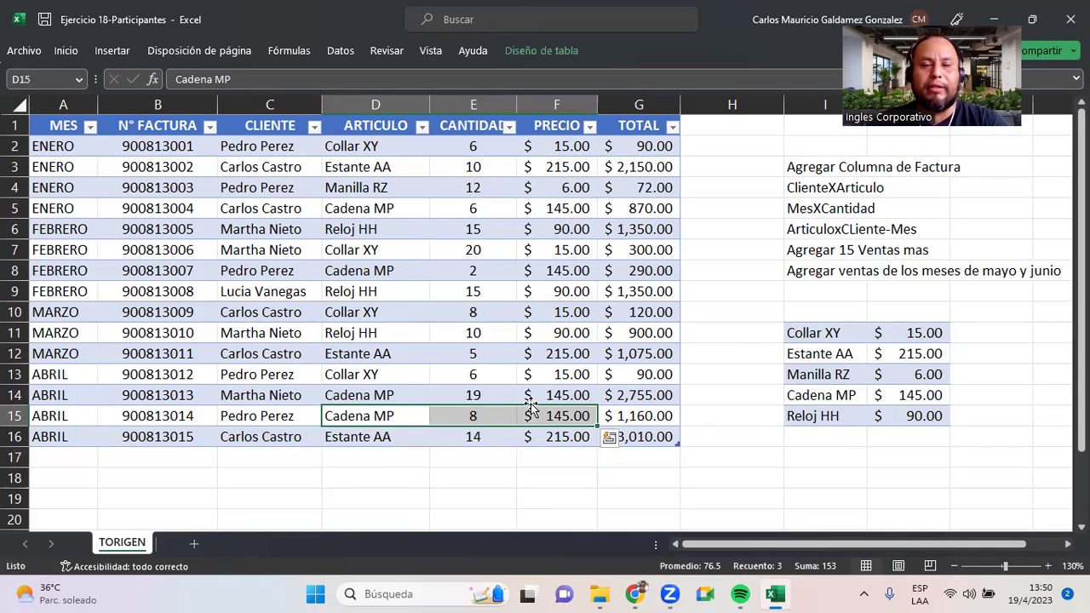
left_click(533, 402)
left_click_drag(869, 343, 903, 426)
left_click_drag(460, 149, 501, 435)
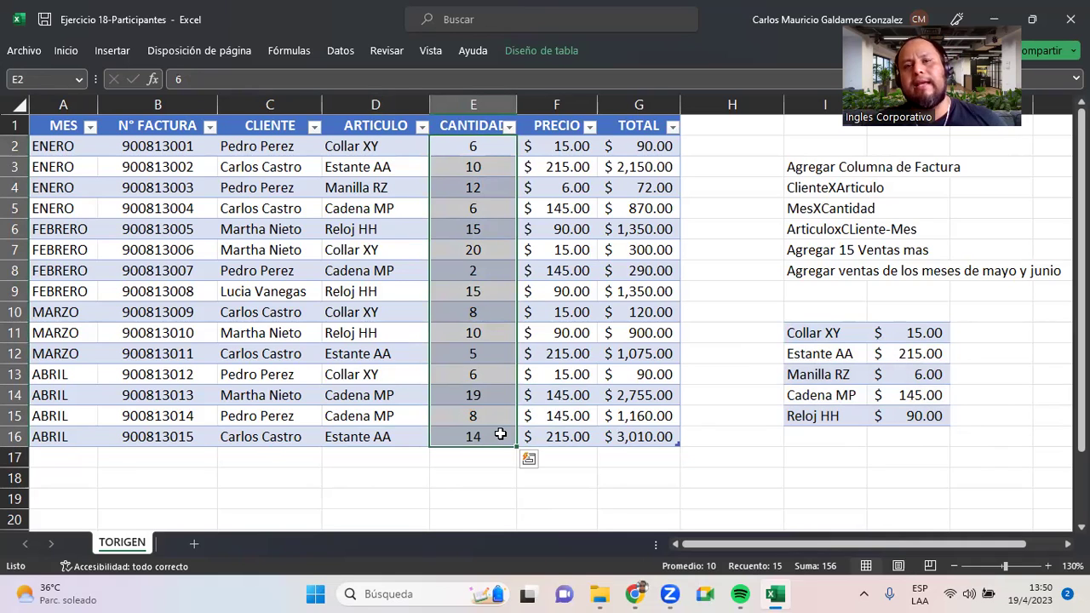
left_click(327, 415)
left_click_drag(60, 149, 58, 433)
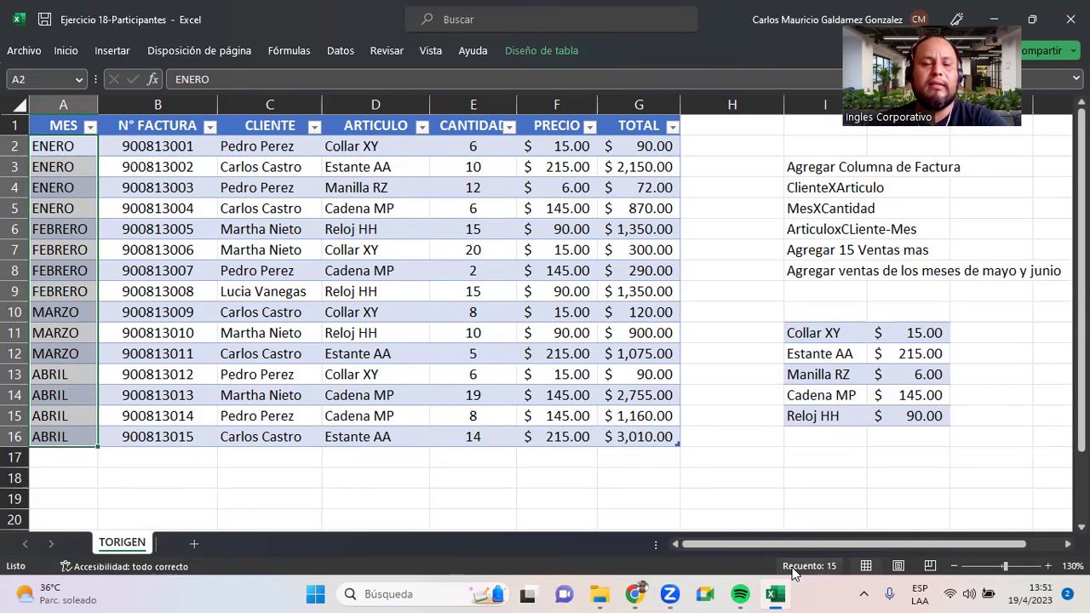
key("ctrl+v")
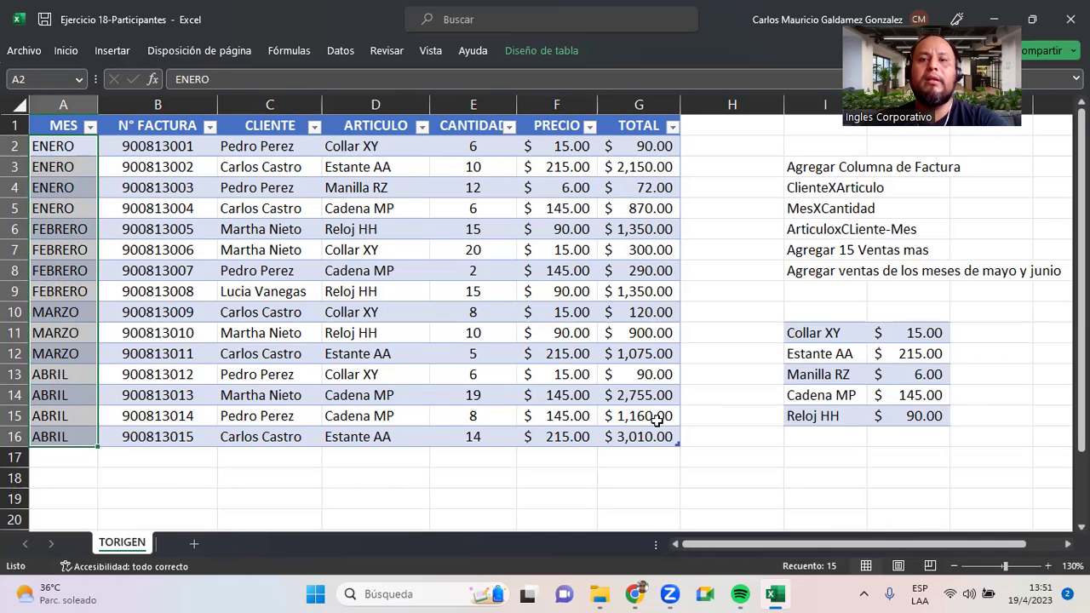
- Fill the pivot table instructions in I4:I6 with yellow and widen column I to fit their text
left_click(657, 420)
left_click_drag(795, 168, 811, 230)
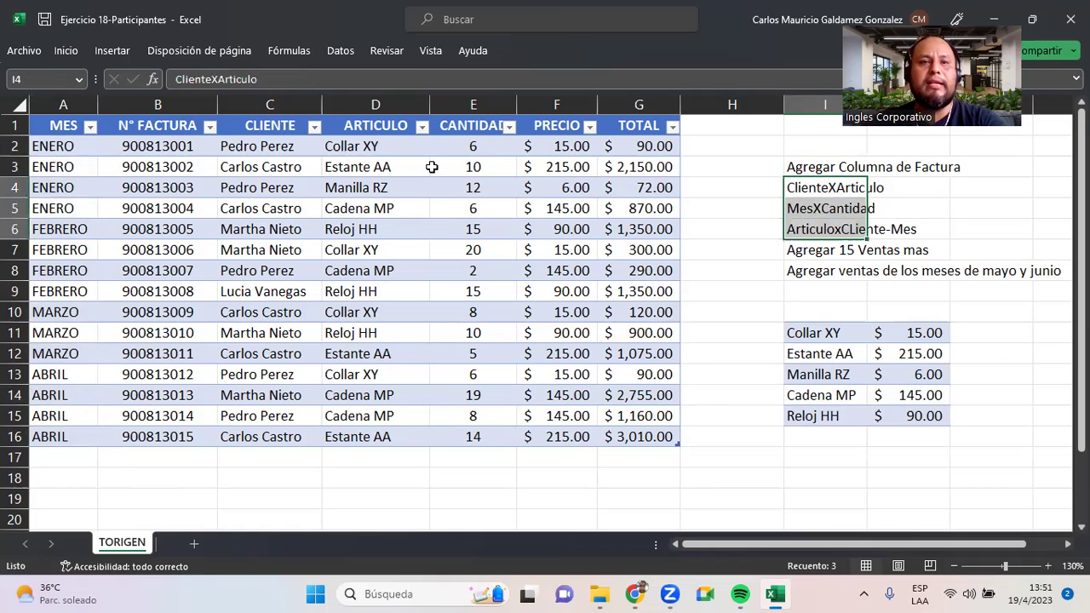
left_click(62, 54)
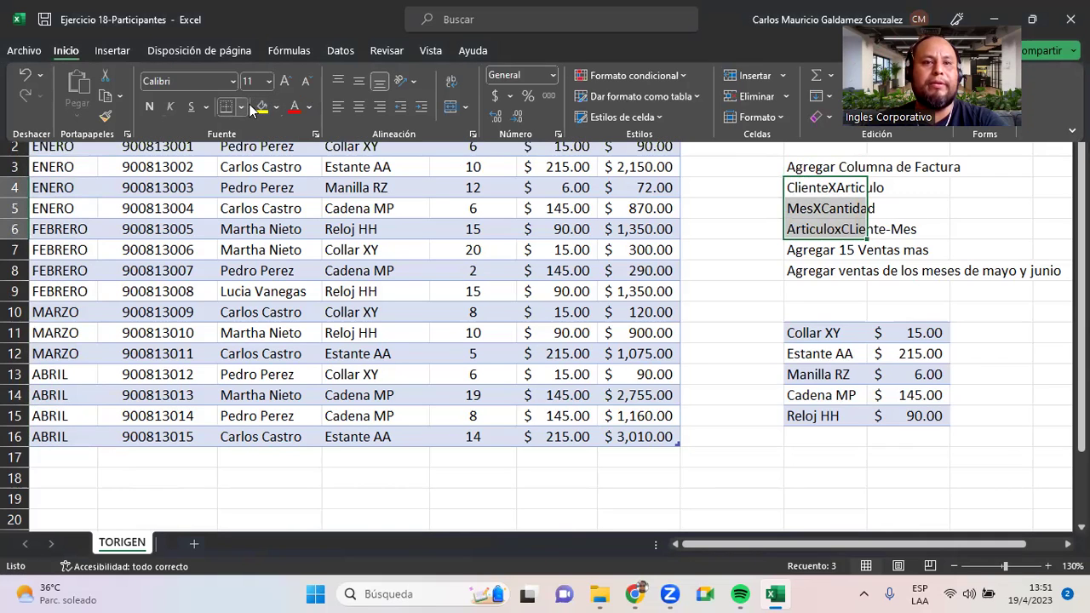
left_click(261, 106)
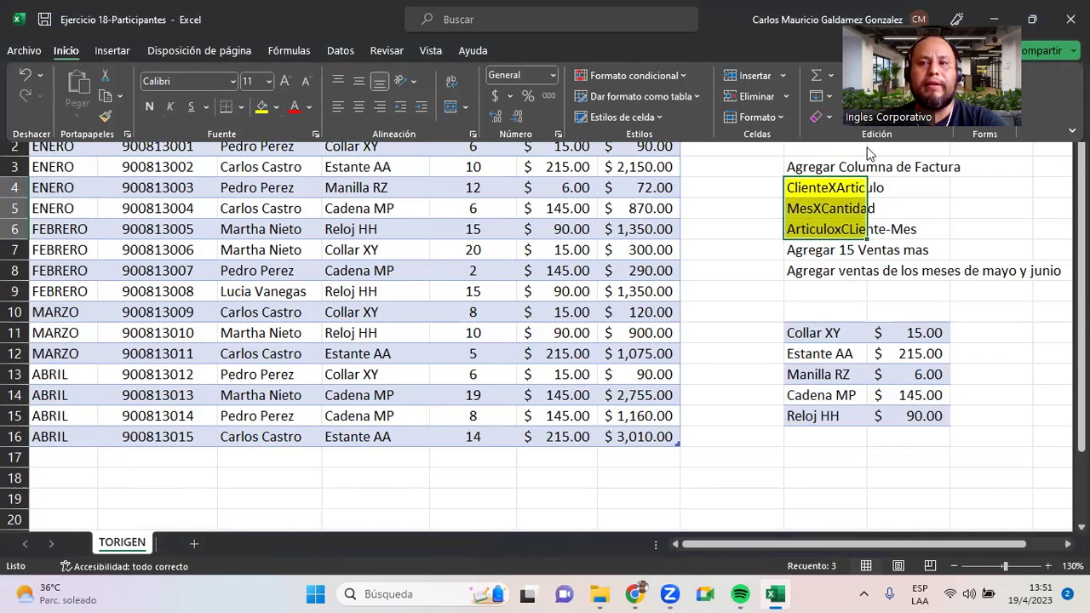
left_click(704, 175)
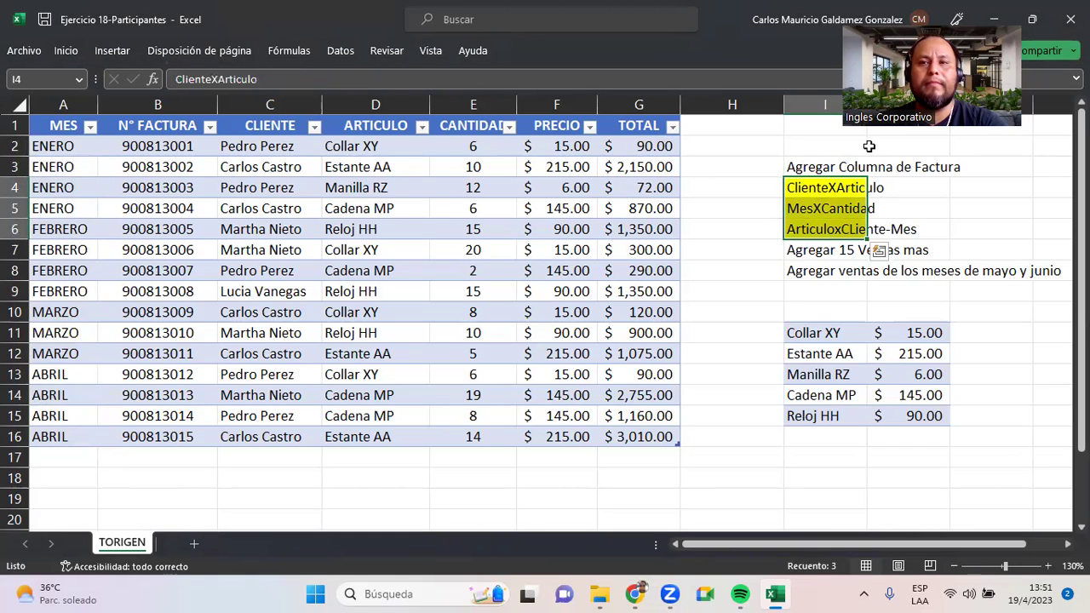
left_click_drag(868, 107, 921, 111)
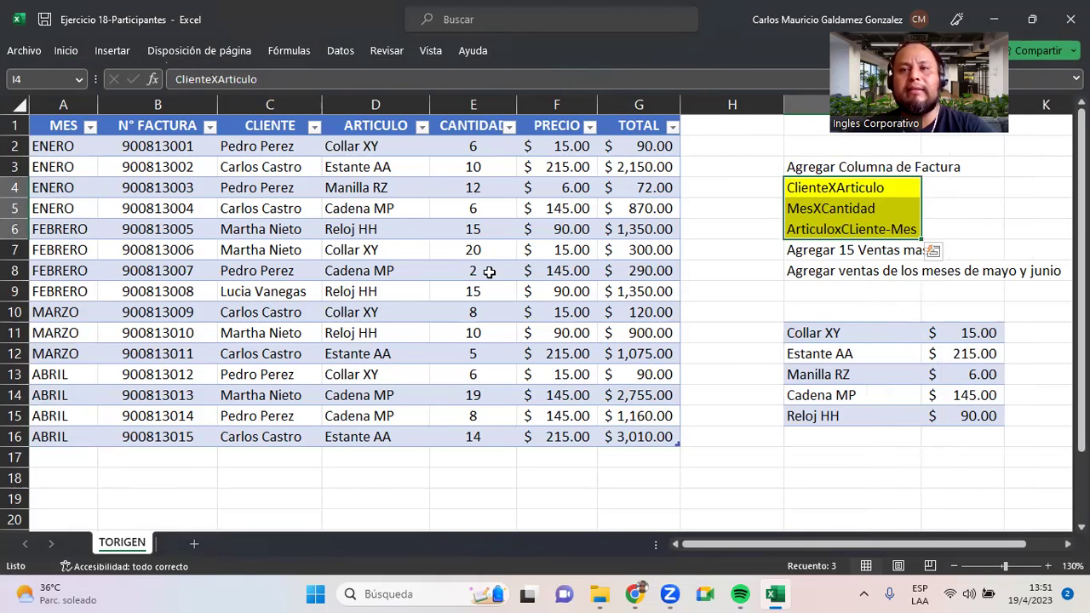
- Examine which CLIENTE, ARTICULO, MES and CANTIDAD columns each of the three highlighted pivot table instructions requires
left_click(796, 188)
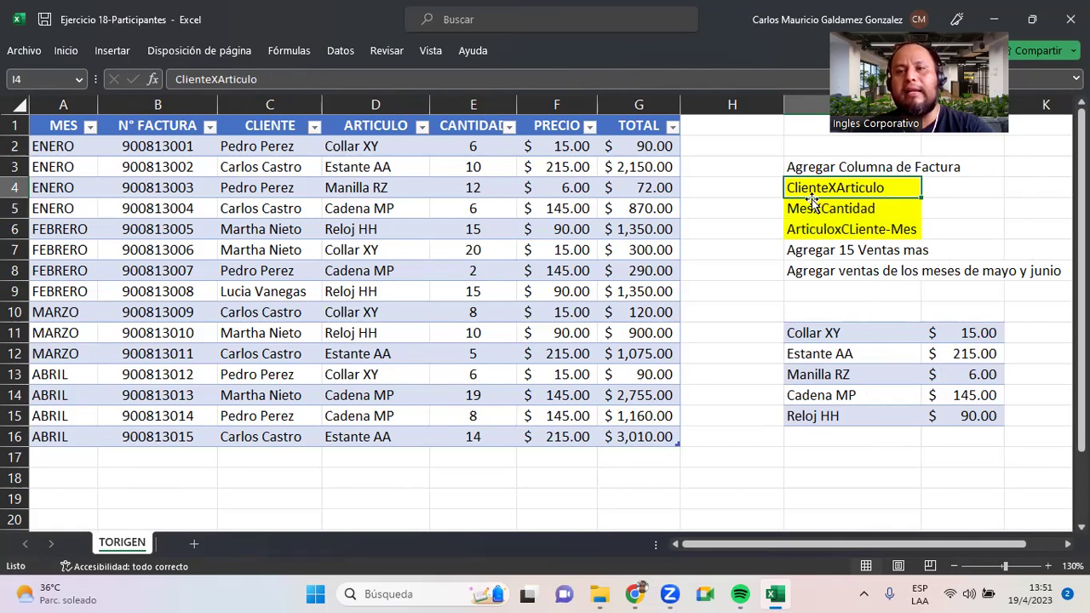
left_click_drag(255, 146, 372, 434)
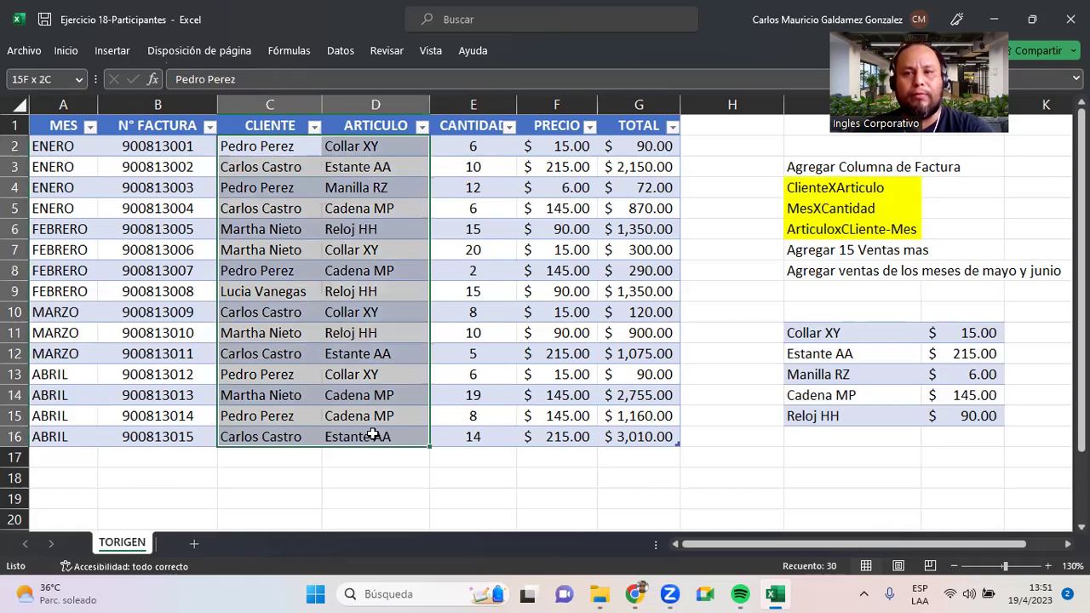
left_click(816, 209)
left_click_drag(59, 145, 94, 429)
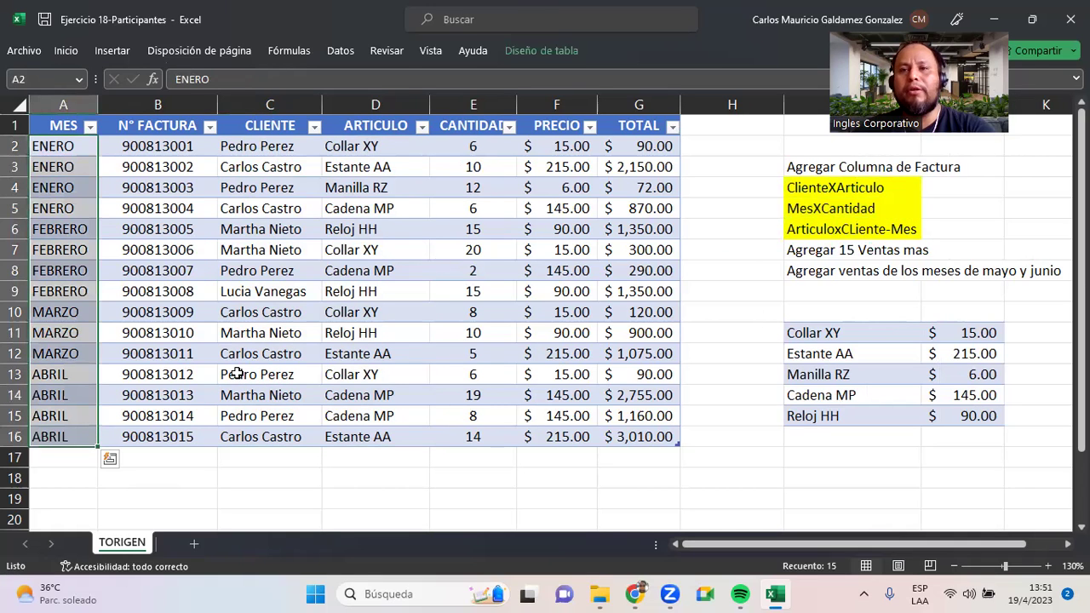
left_click_drag(474, 146, 491, 440)
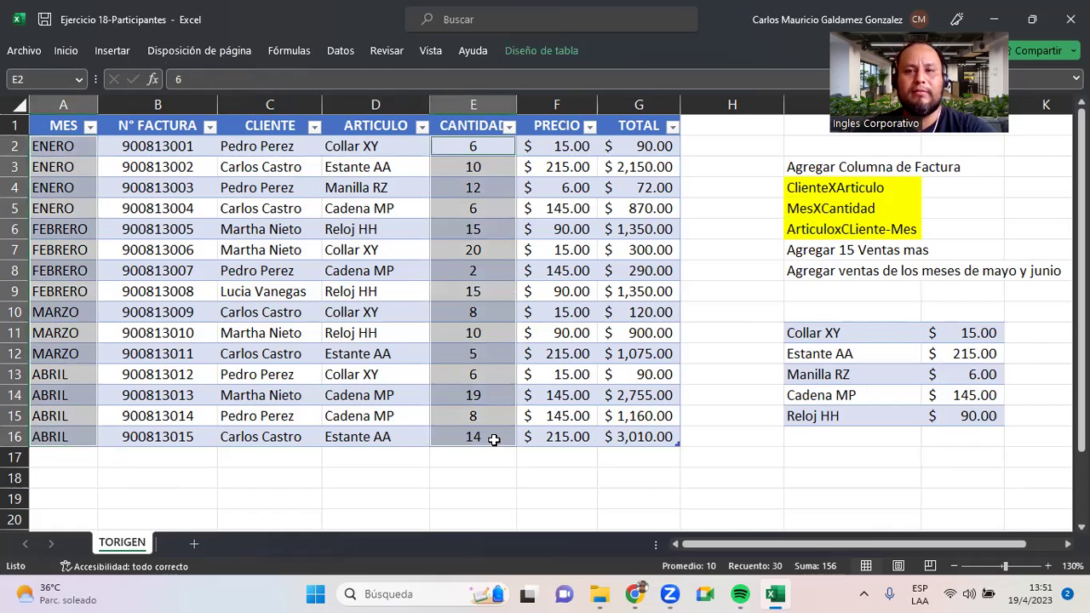
left_click(815, 230)
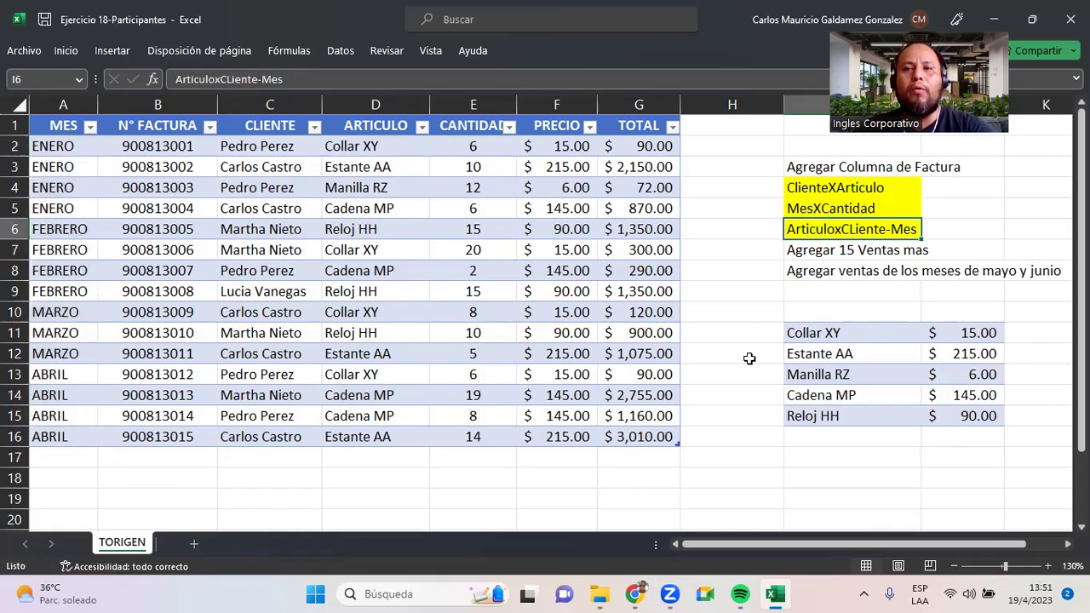
left_click_drag(383, 146, 404, 432)
left_click_drag(259, 150, 291, 426)
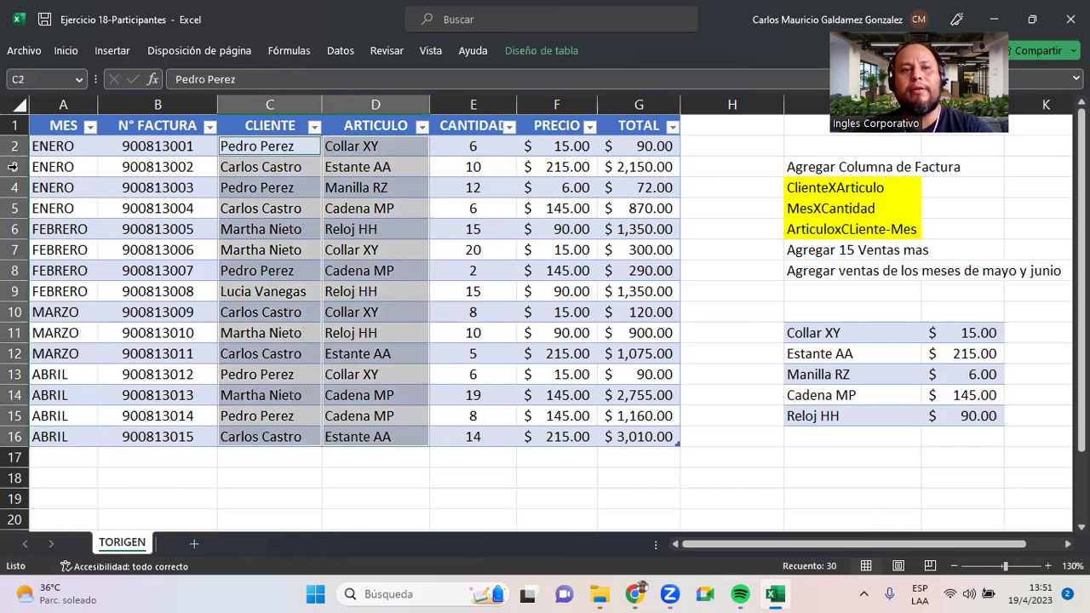
left_click_drag(38, 146, 78, 353)
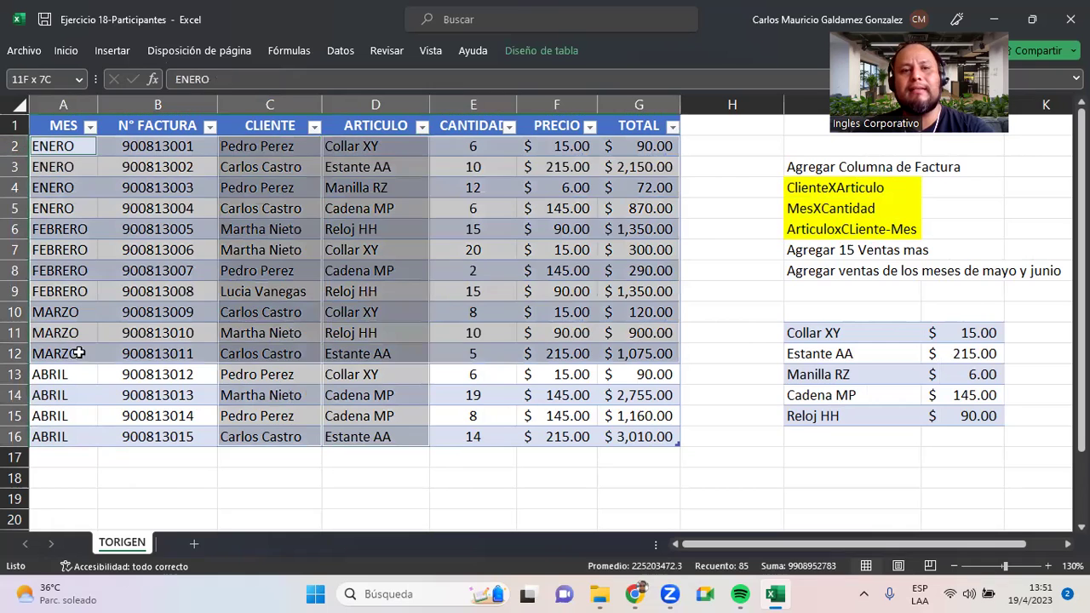
key("Tab")
left_click(51, 149)
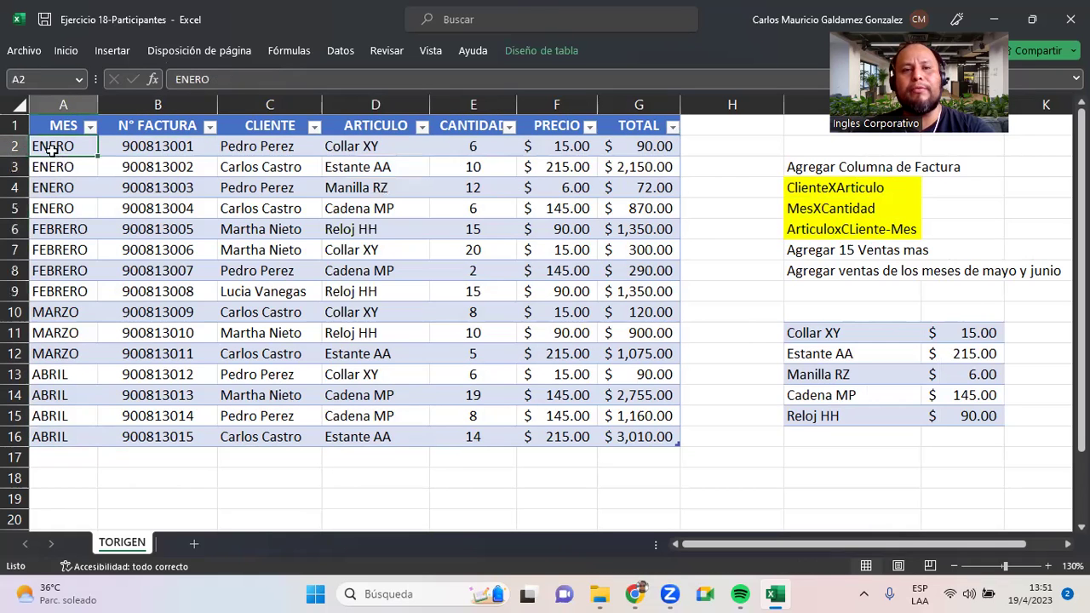
left_click_drag(358, 147, 263, 426)
left_click_drag(51, 145, 75, 426)
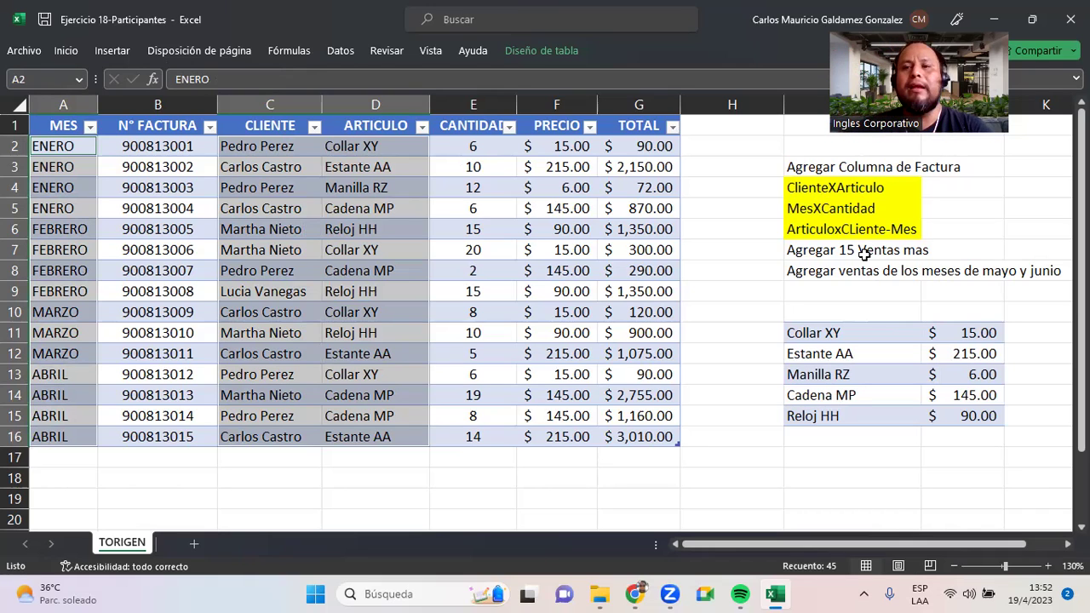
- Correct the capitalization of the instruction in I6 so that it reads ArticuloxCliente-Mes
double_click(848, 230)
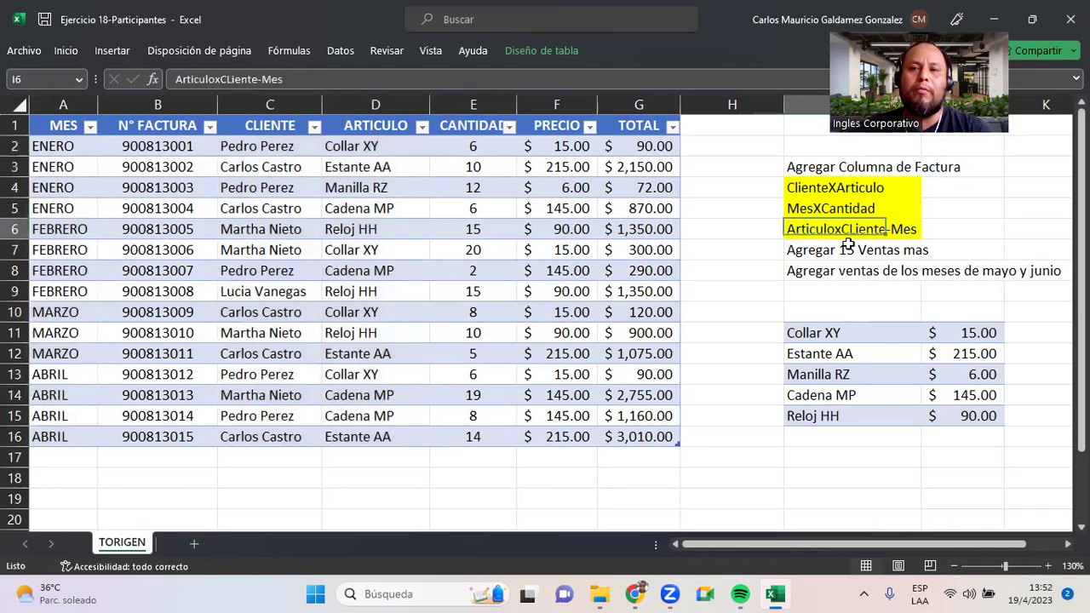
key("Delete")
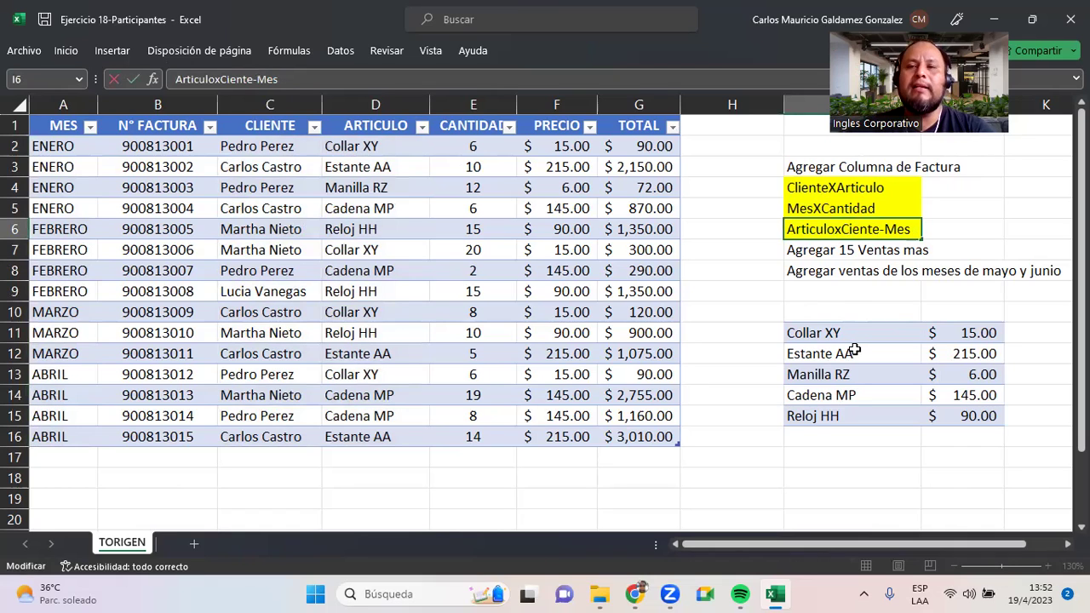
type("l")
key("Return")
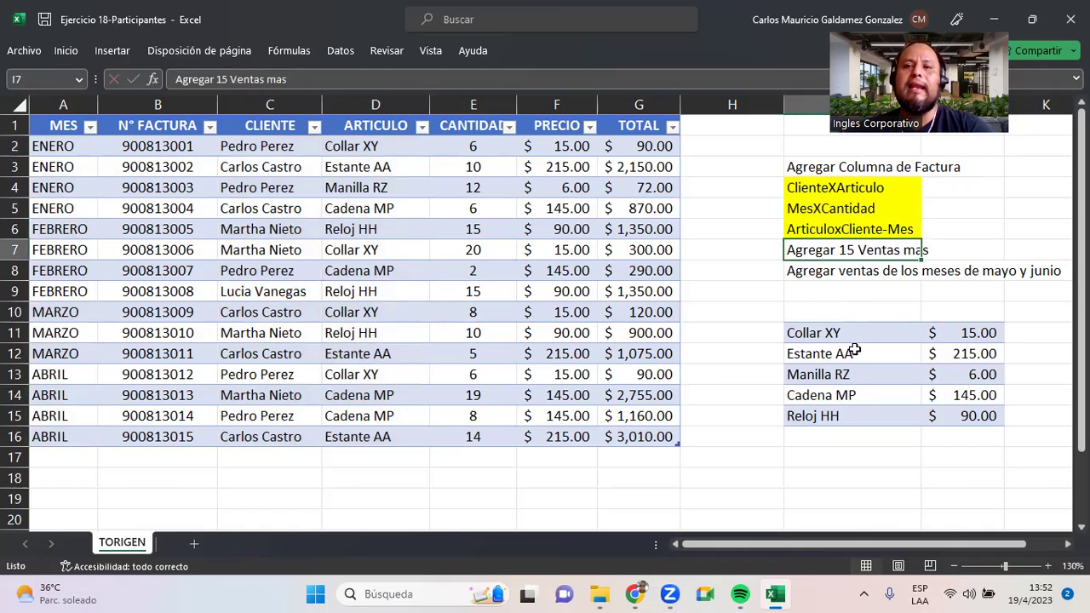
- Review the instructions about the invoice column and additional sales in I3, I7 and I8, plus the article price list
left_click(789, 165)
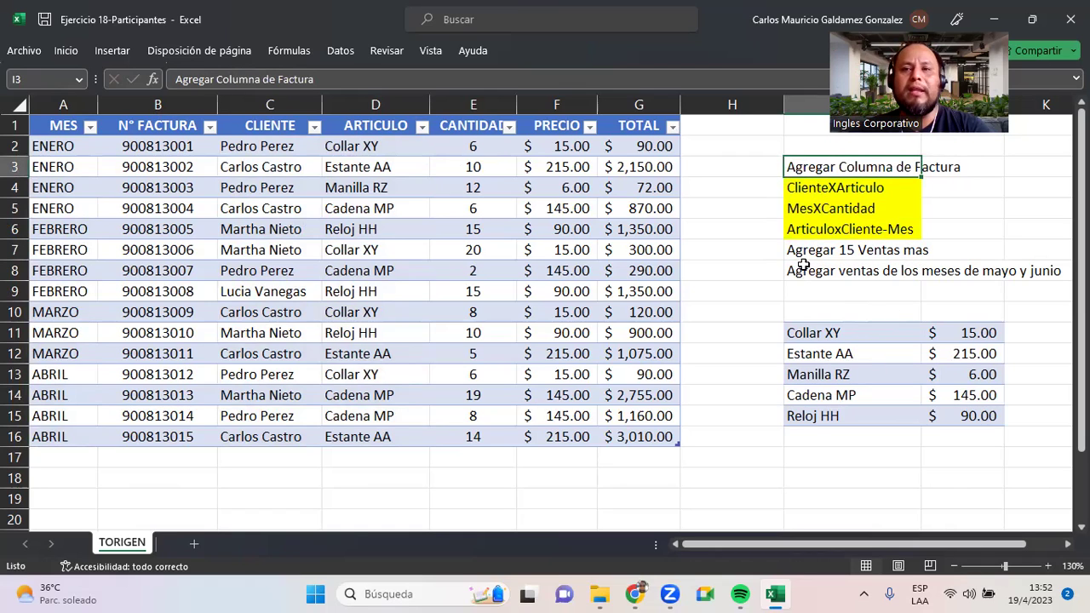
left_click(775, 249)
left_click(804, 250)
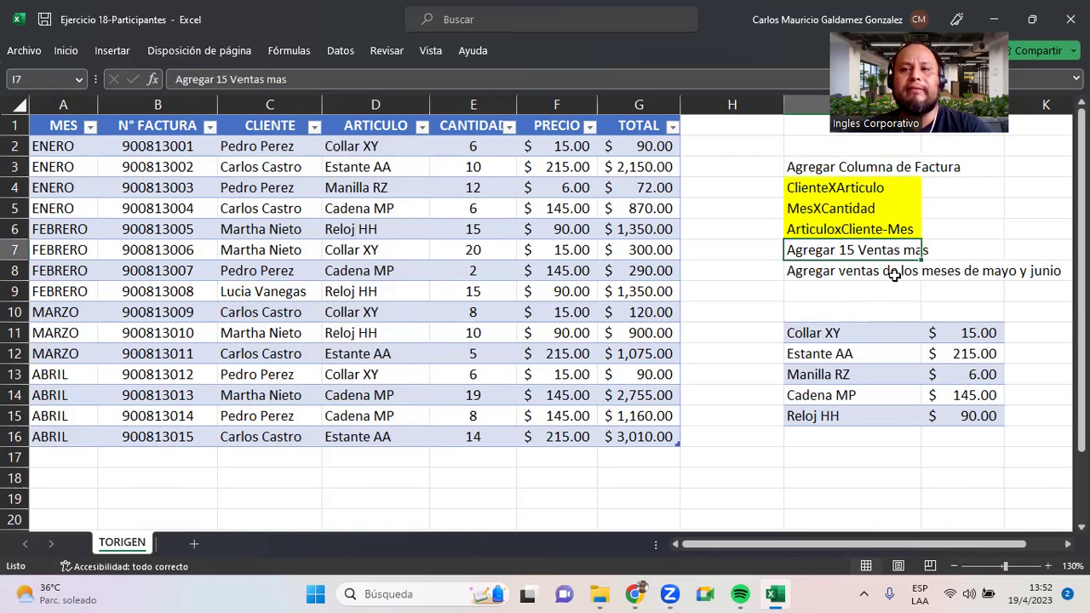
left_click(792, 274)
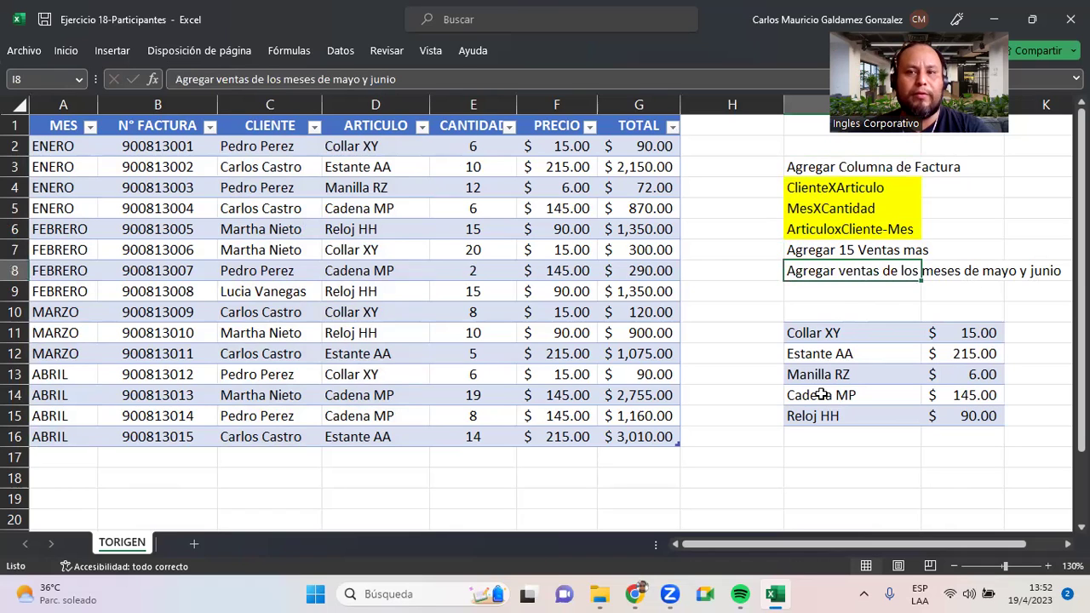
left_click_drag(792, 334, 947, 417)
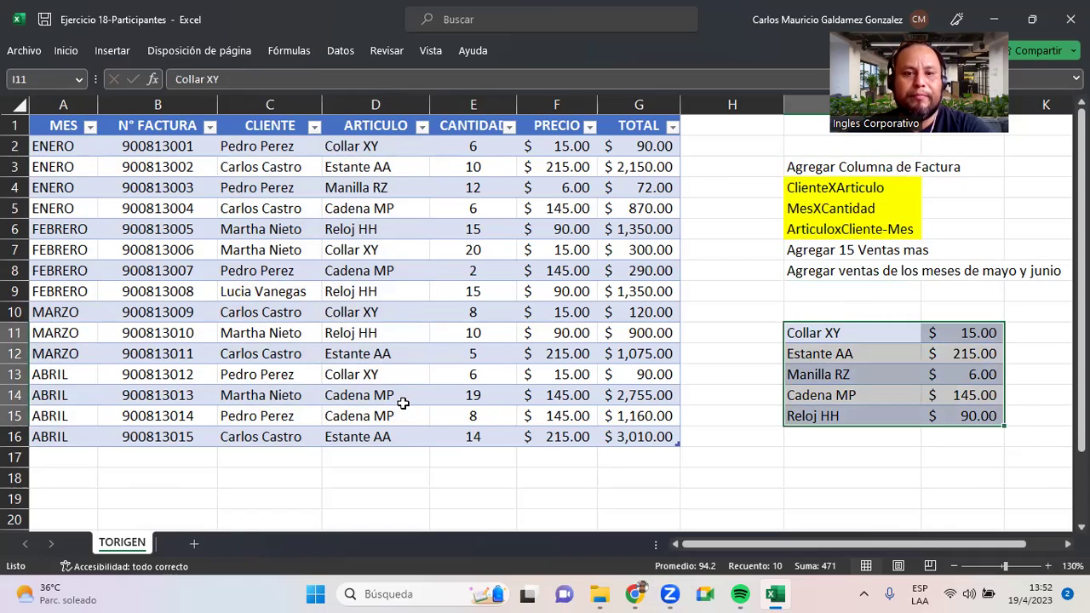
- Add the article Escritorio PHJ with a price of 179 in I16:J16, below Reloj HH
left_click(840, 441)
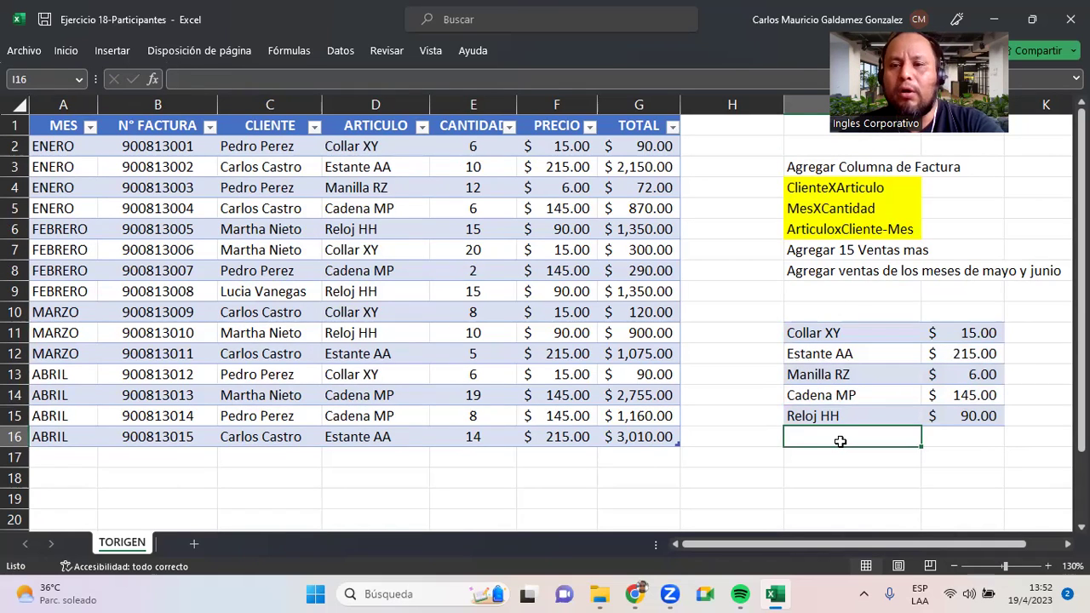
type("M")
key("BackSpace")
key("BackSpace")
type("E")
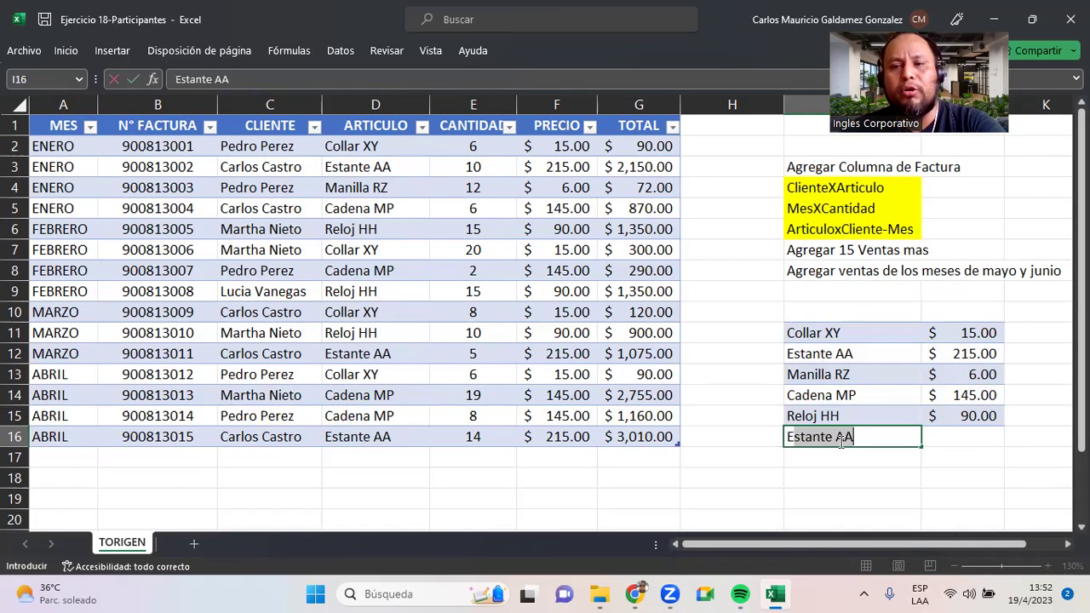
type("scritorio")
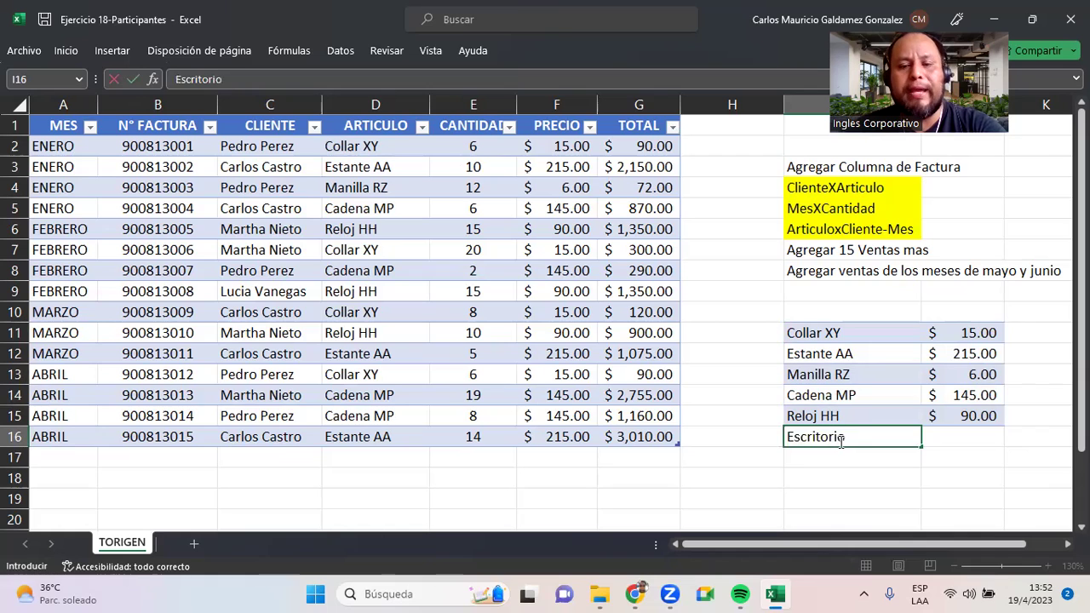
type(" PHJ")
key("Tab")
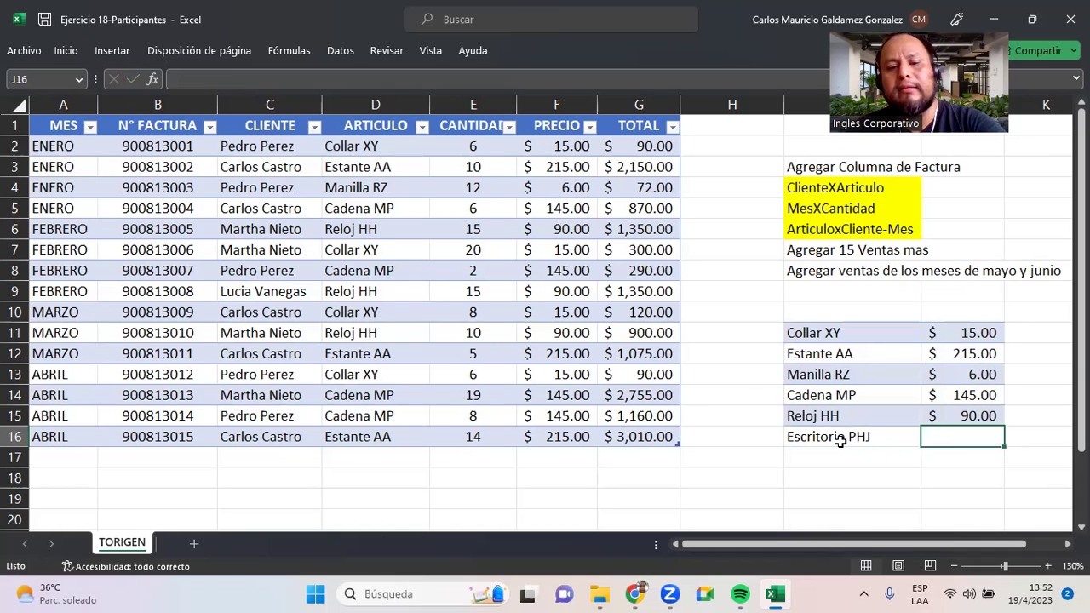
type("179")
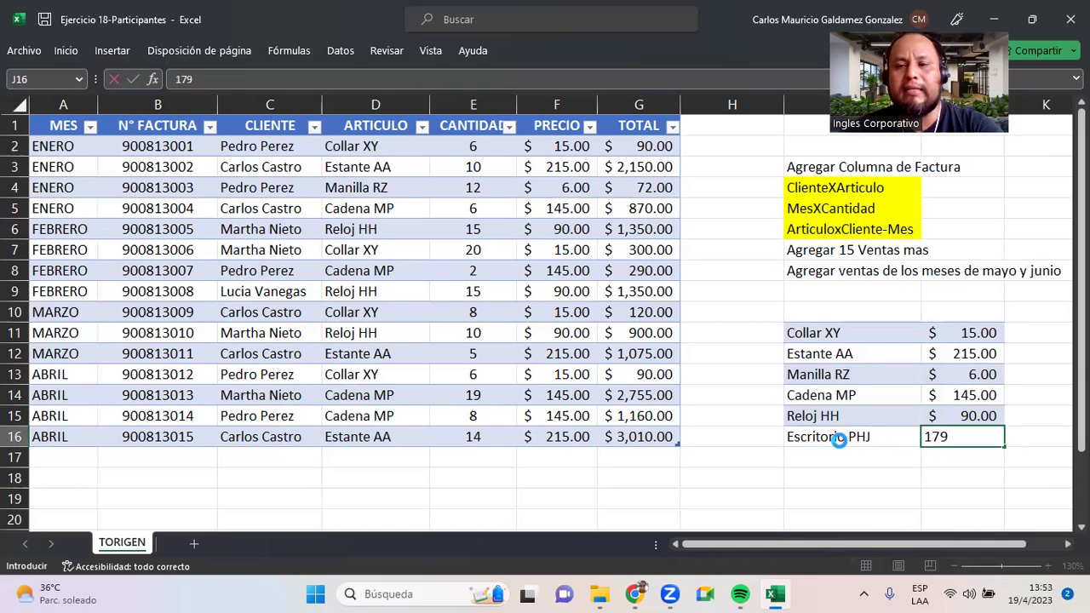
key("Return")
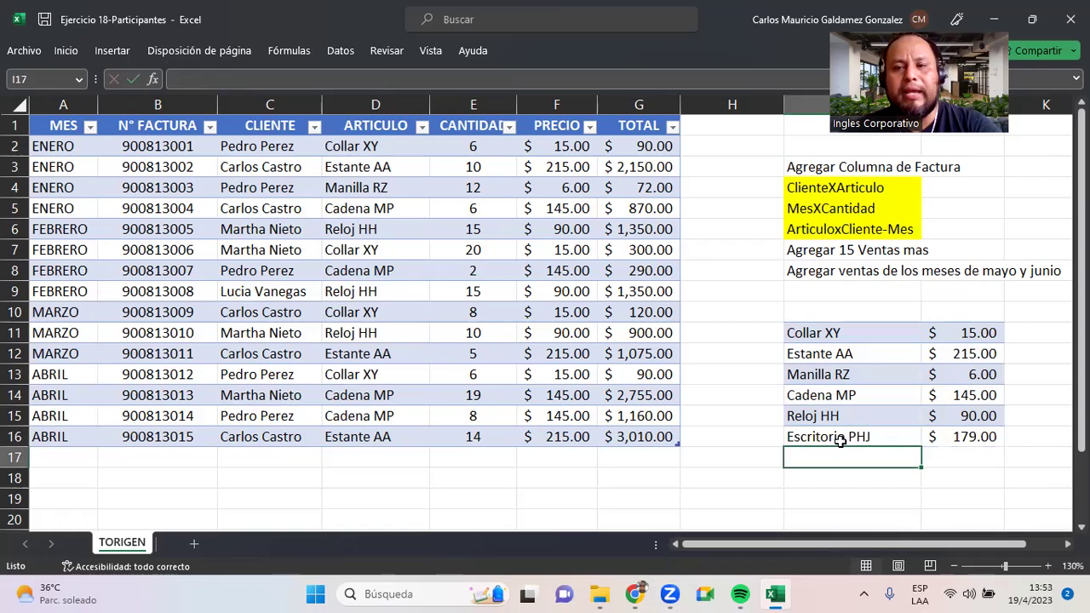
- Add the article Silla Ergonic HTG with a price of 69 in I17:J17, at the end of the price list
type("Si")
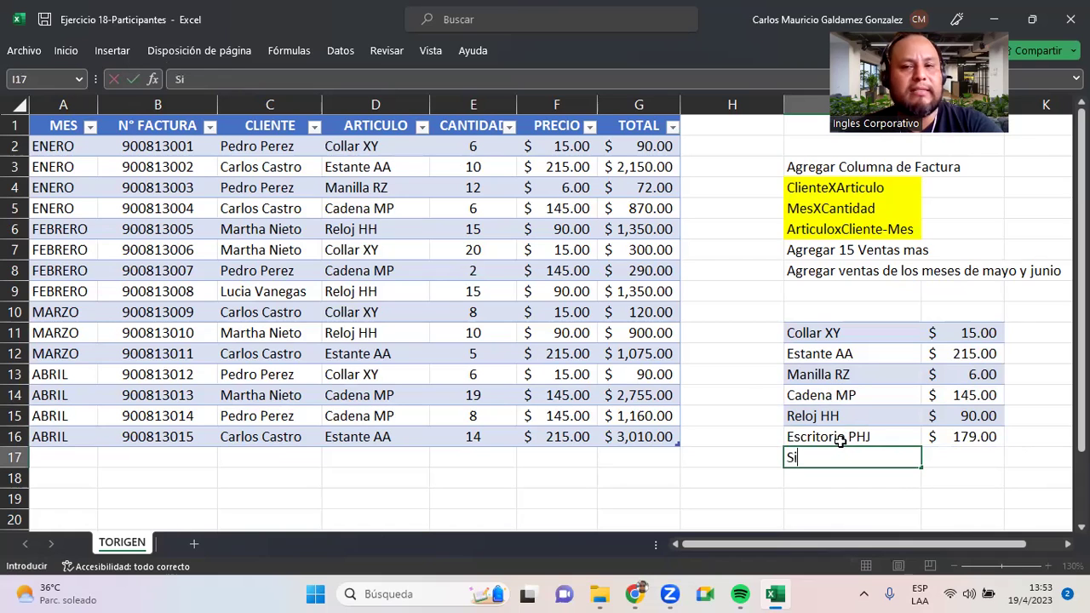
type("lla")
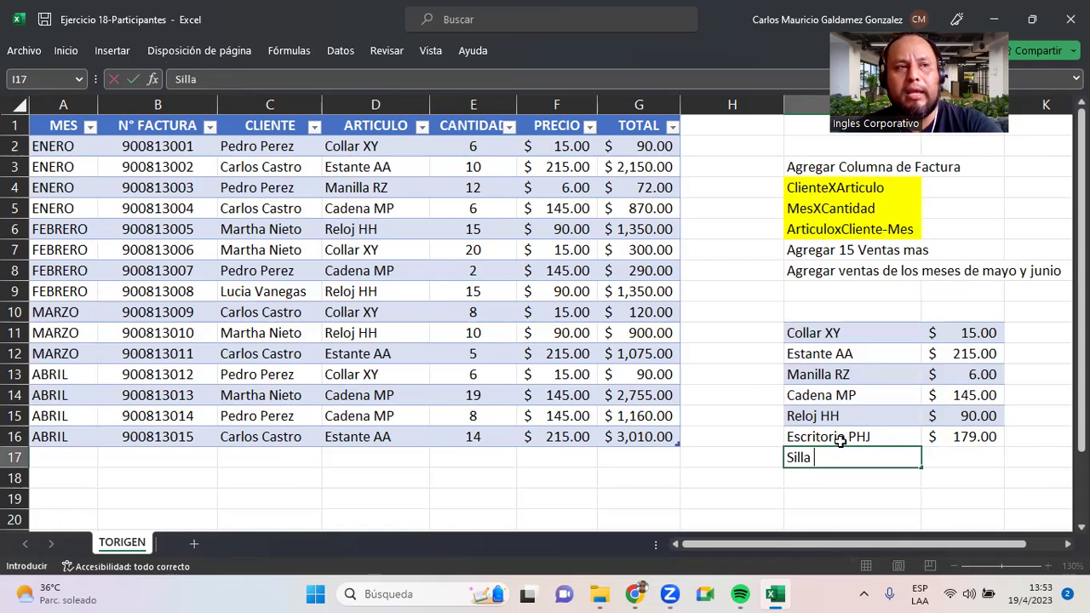
type(" Ergonic")
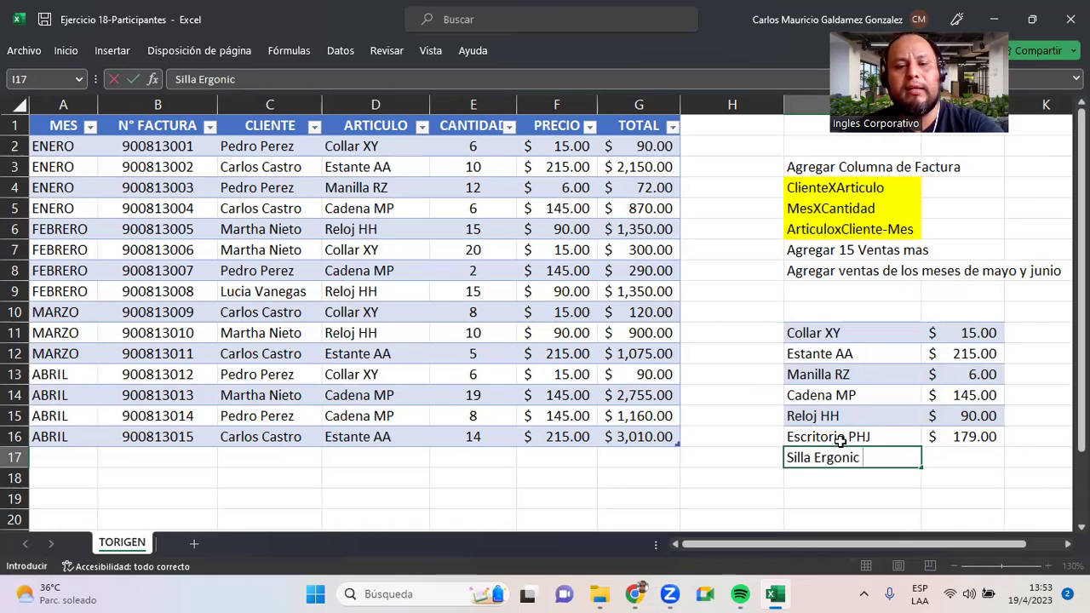
type(" HTG")
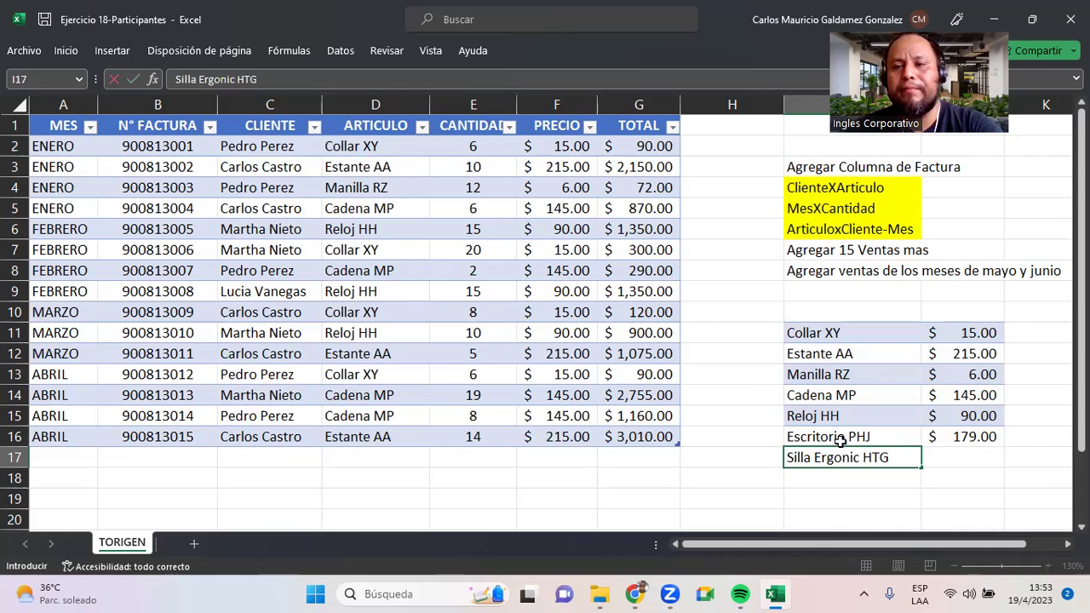
key("Tab")
type("69")
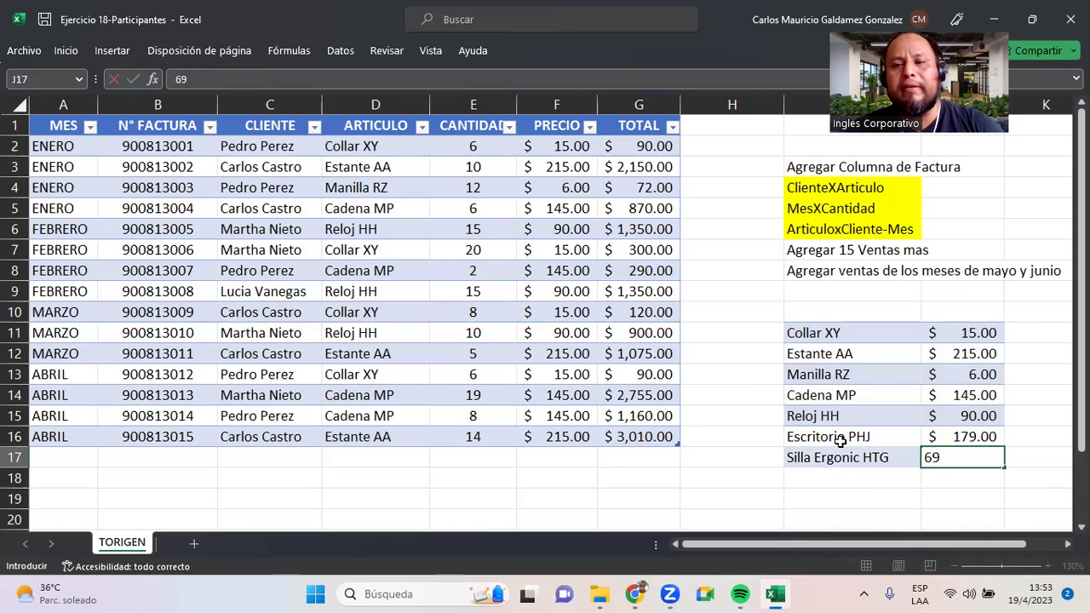
key("Return")
left_click_drag(870, 436, 932, 456)
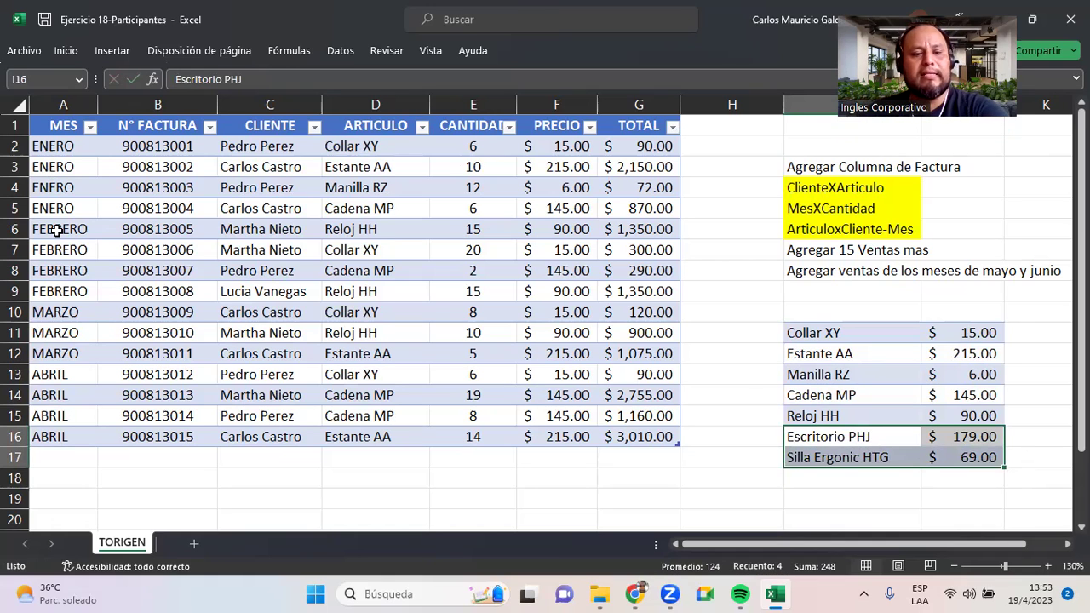
key("super+shift+s")
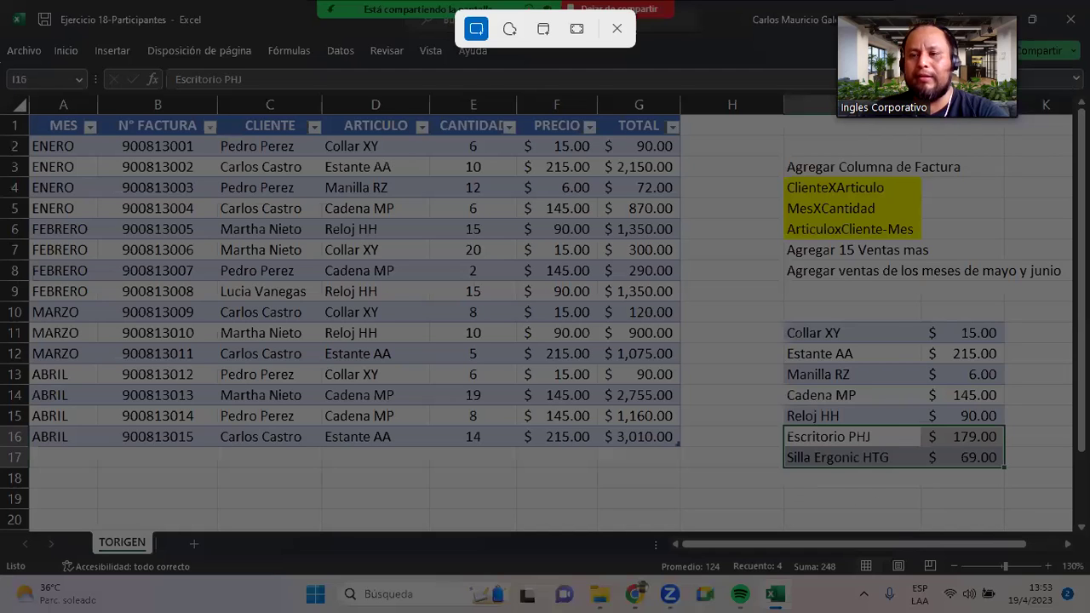
key("Escape")
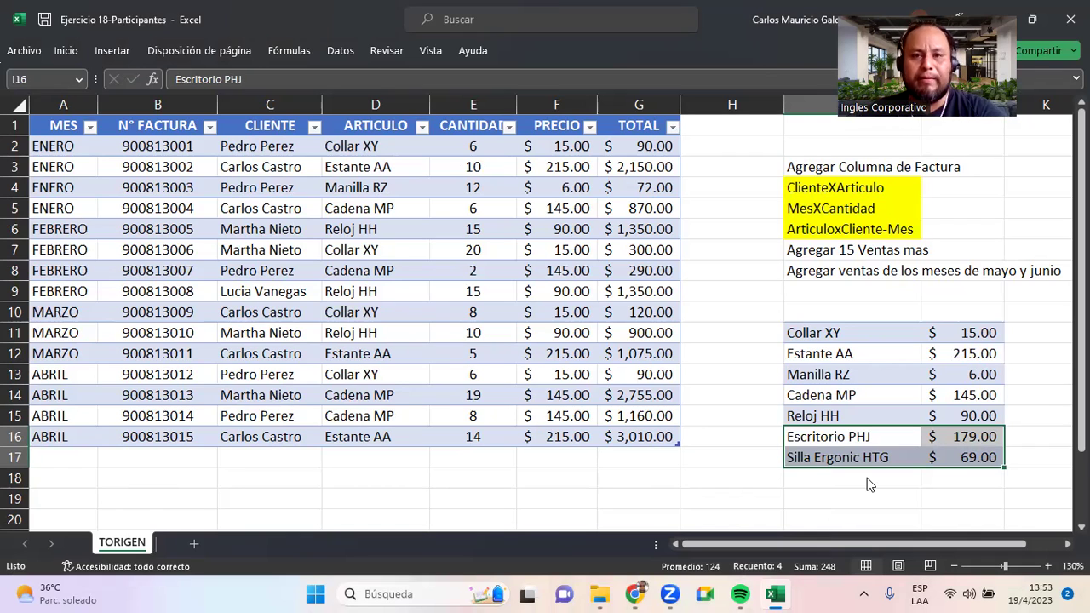
key("super+shift+s")
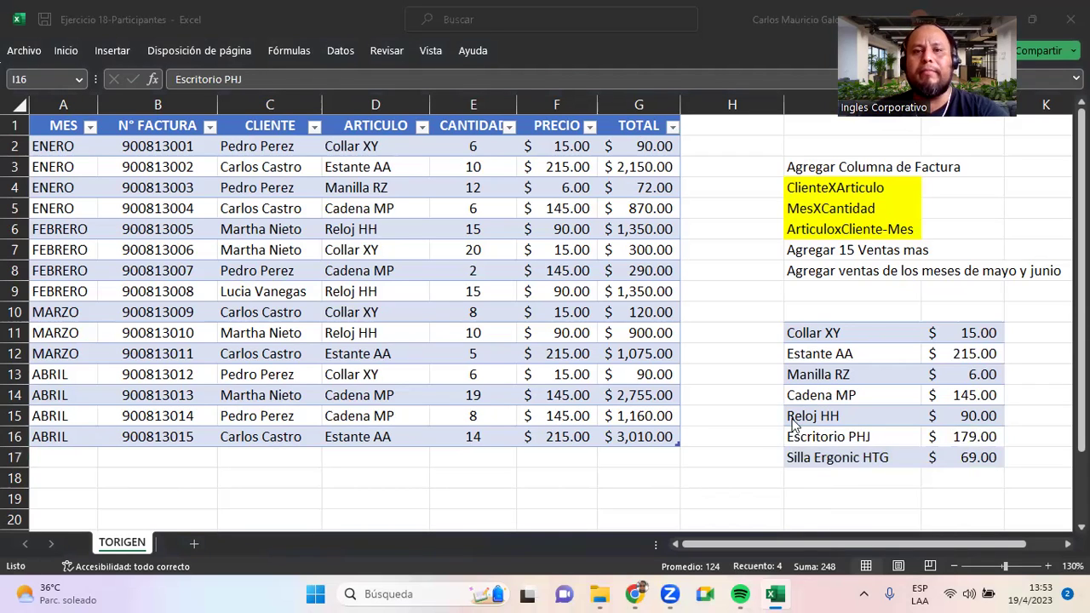
key("Escape")
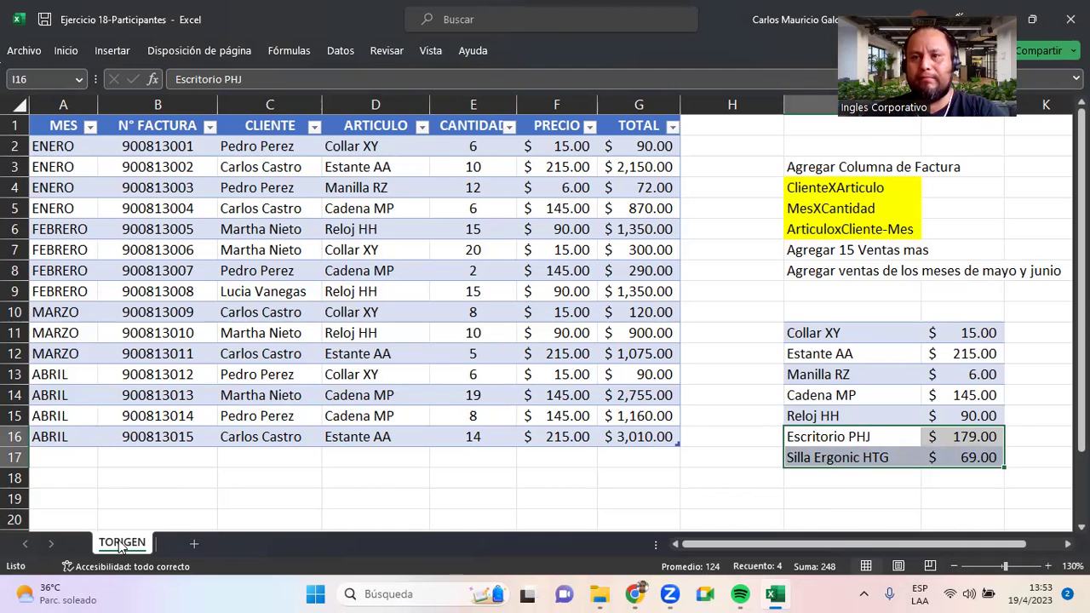
- Examine the complete sales table in A1:G16 alongside the highlighted pivot table instructions in I4:I6
left_click_drag(51, 134, 622, 437)
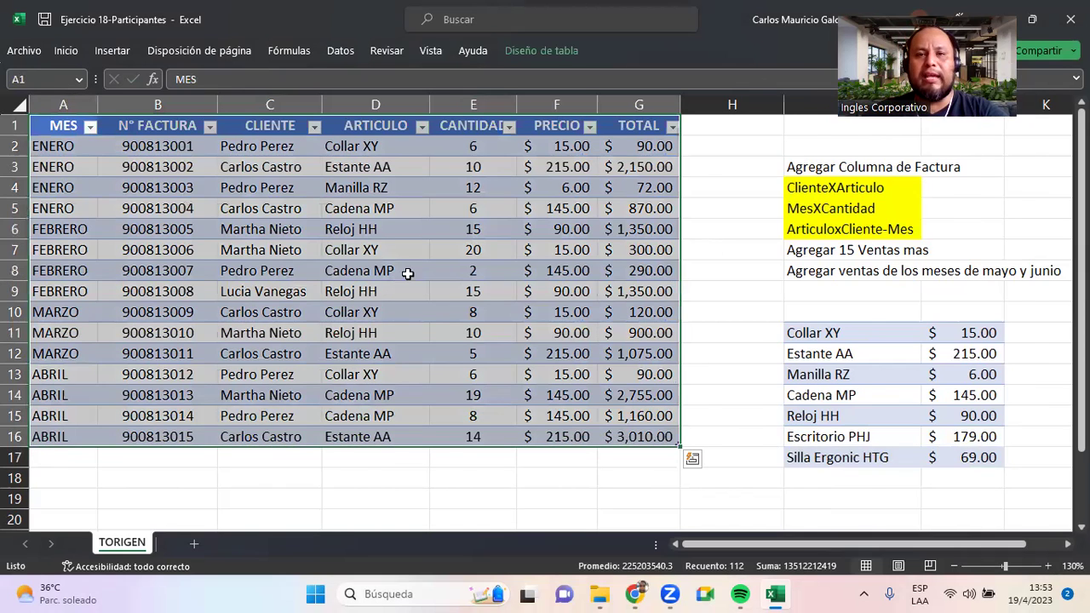
scroll(408, 273, "down", 3, "ctrl")
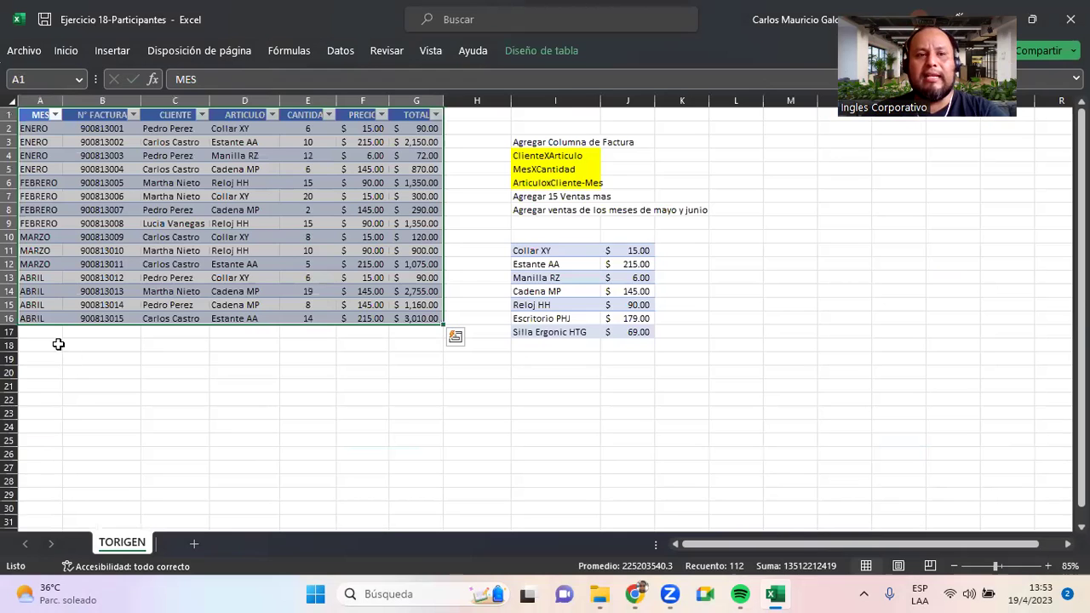
scroll(308, 390, "down", 1, "ctrl")
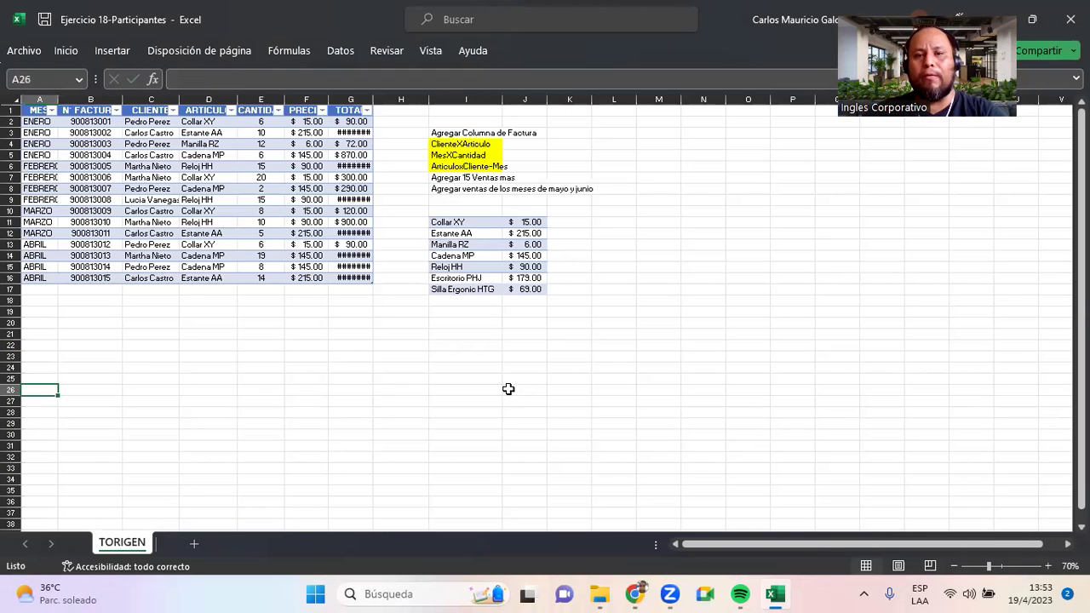
left_click(792, 389)
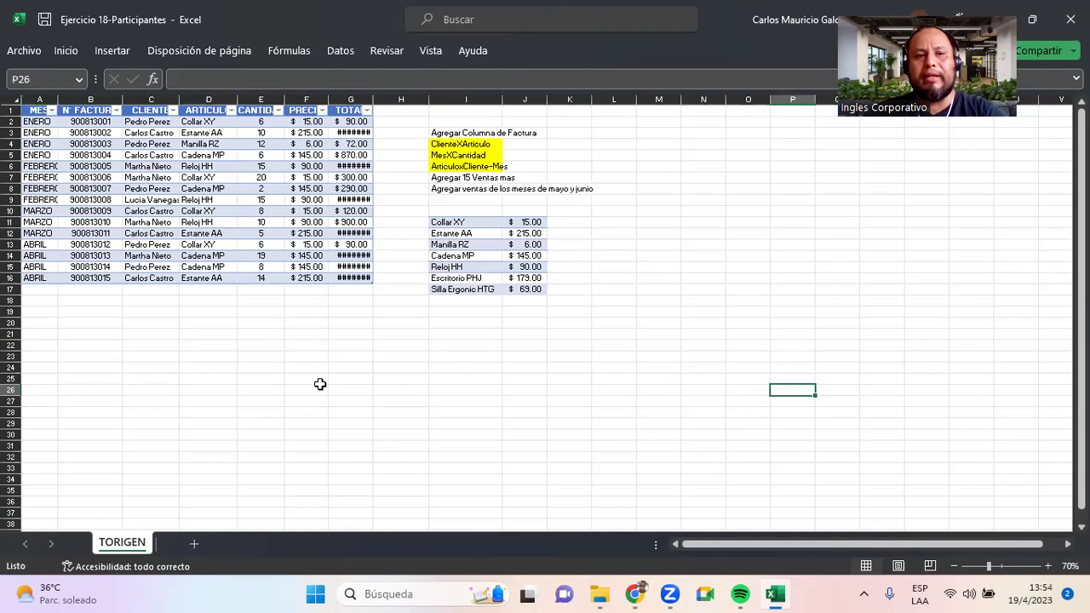
left_click(89, 389)
left_click(458, 382)
left_click(764, 368)
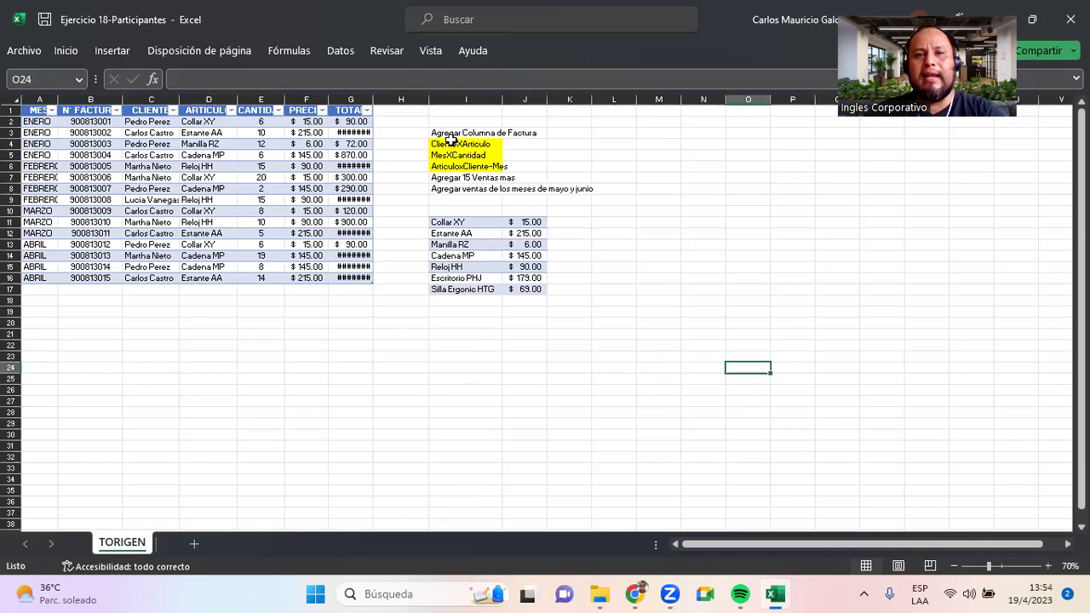
left_click_drag(443, 145, 445, 166)
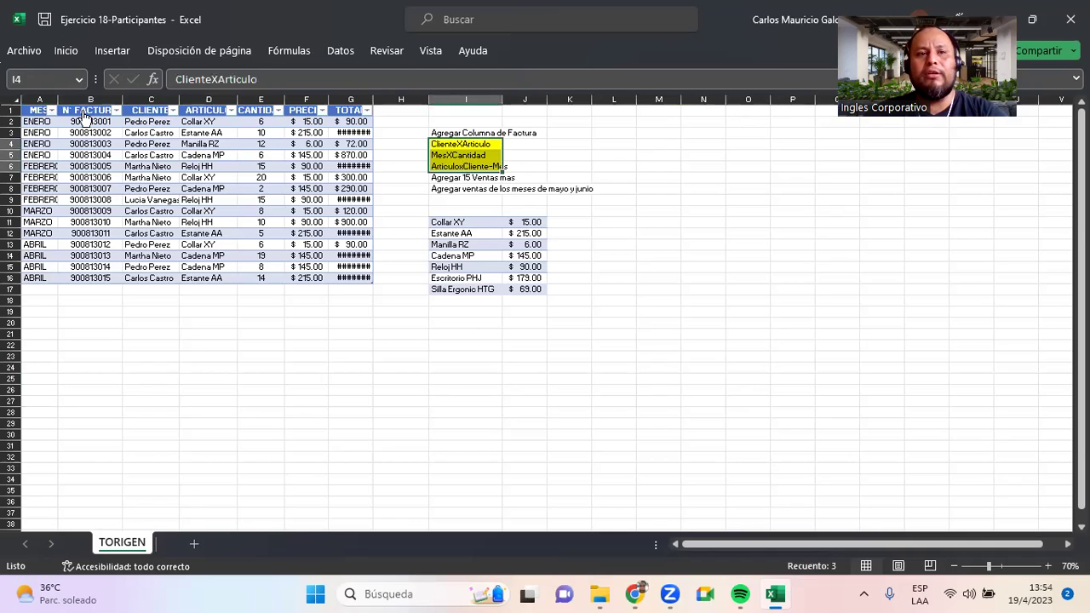
left_click_drag(39, 110, 353, 275)
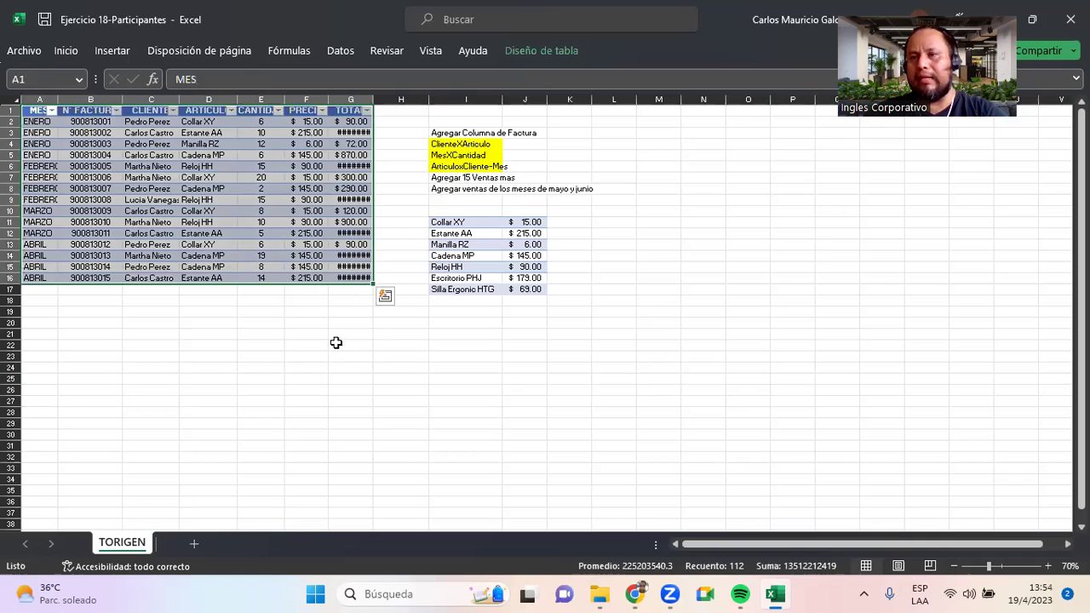
left_click(336, 343)
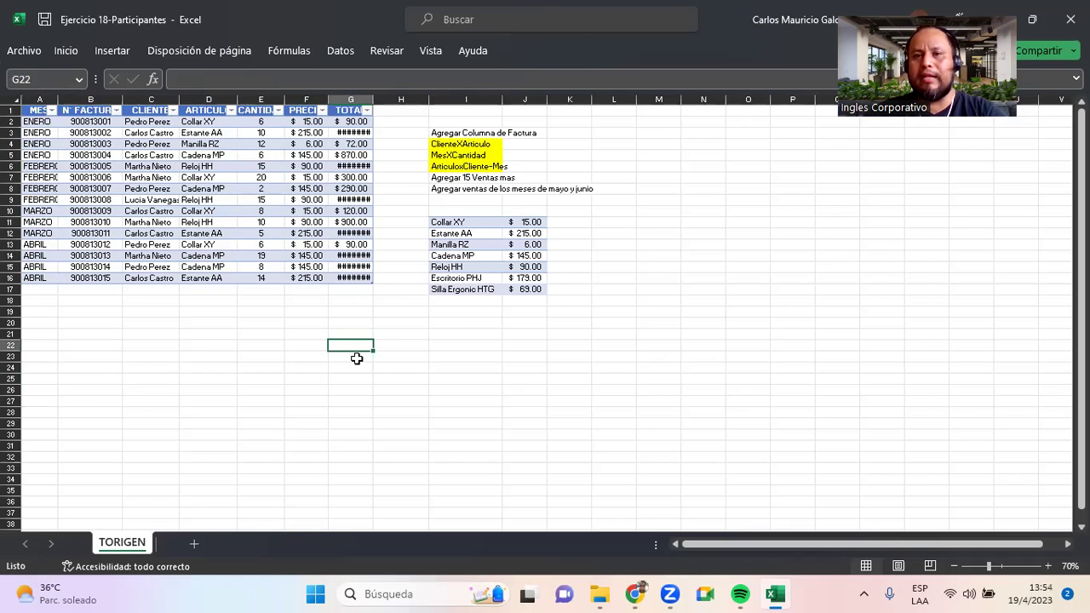
scroll(356, 359, "up", 4)
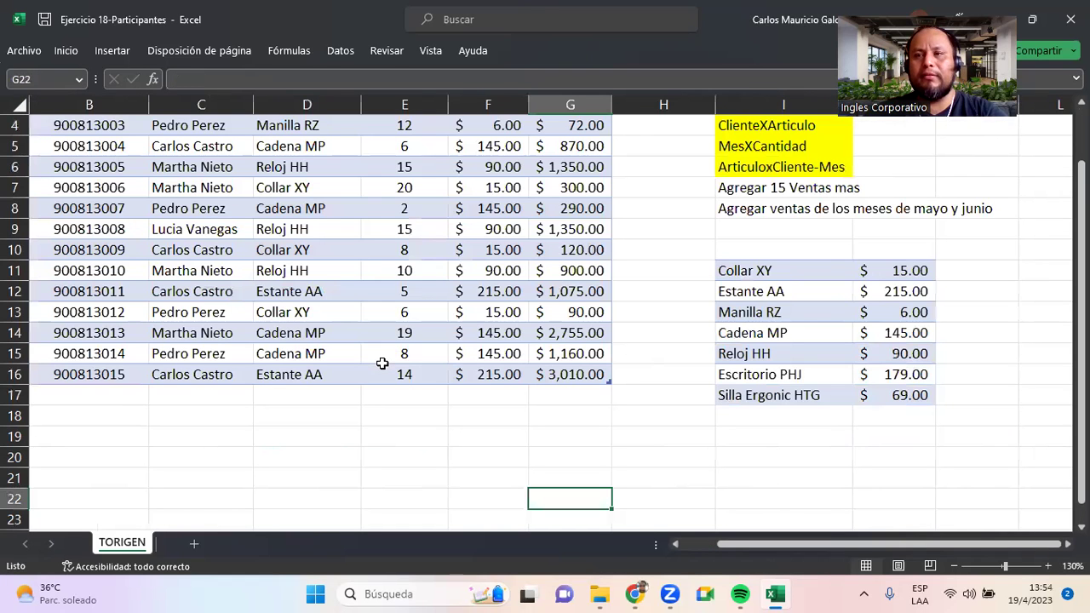
scroll(172, 419, "up", 1)
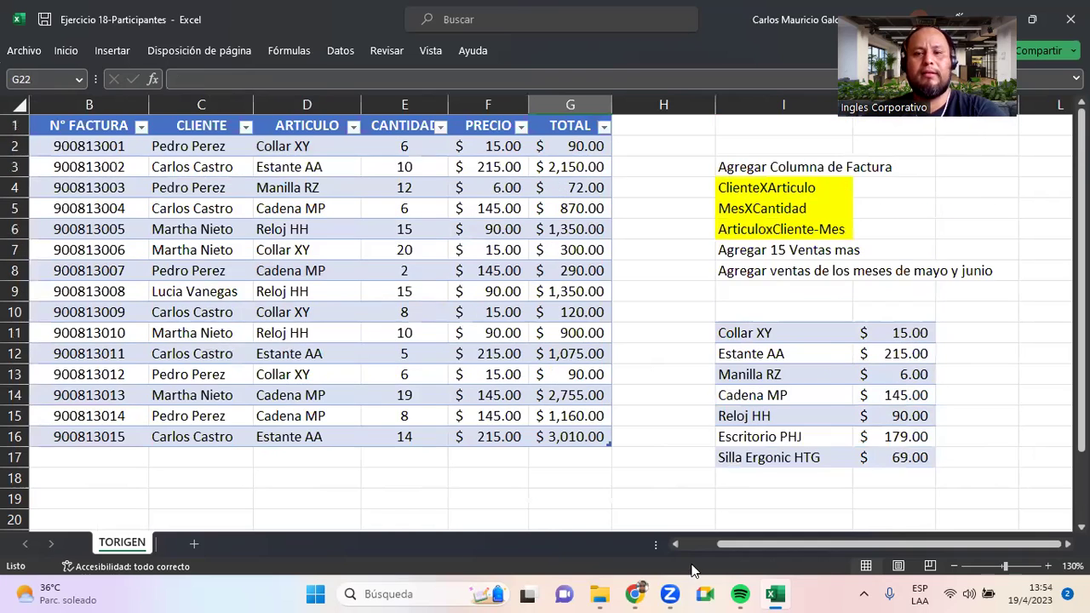
left_click(691, 544)
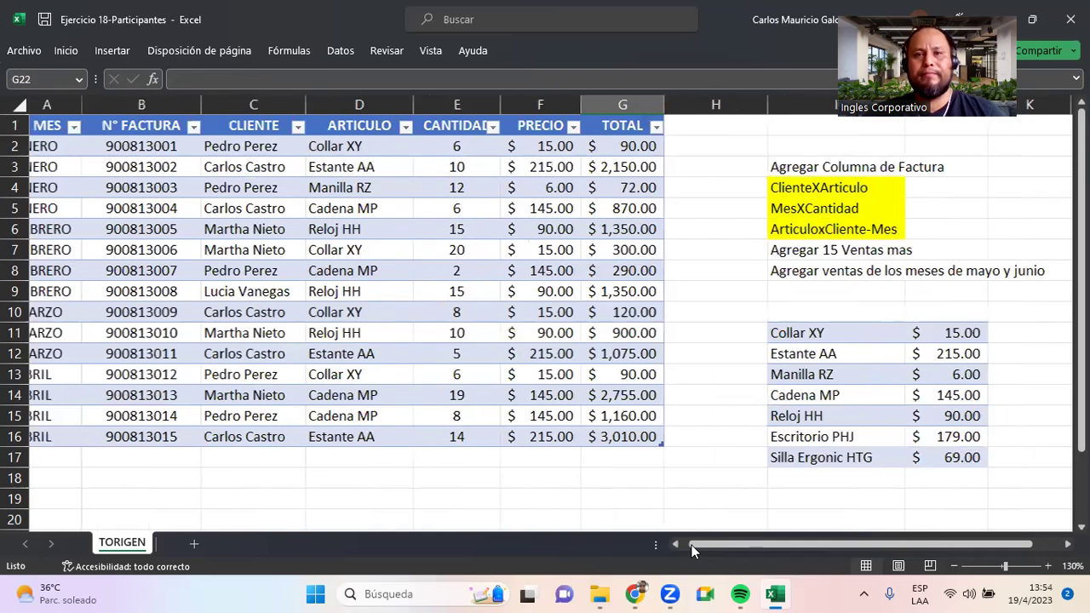
left_click_drag(690, 550, 682, 548)
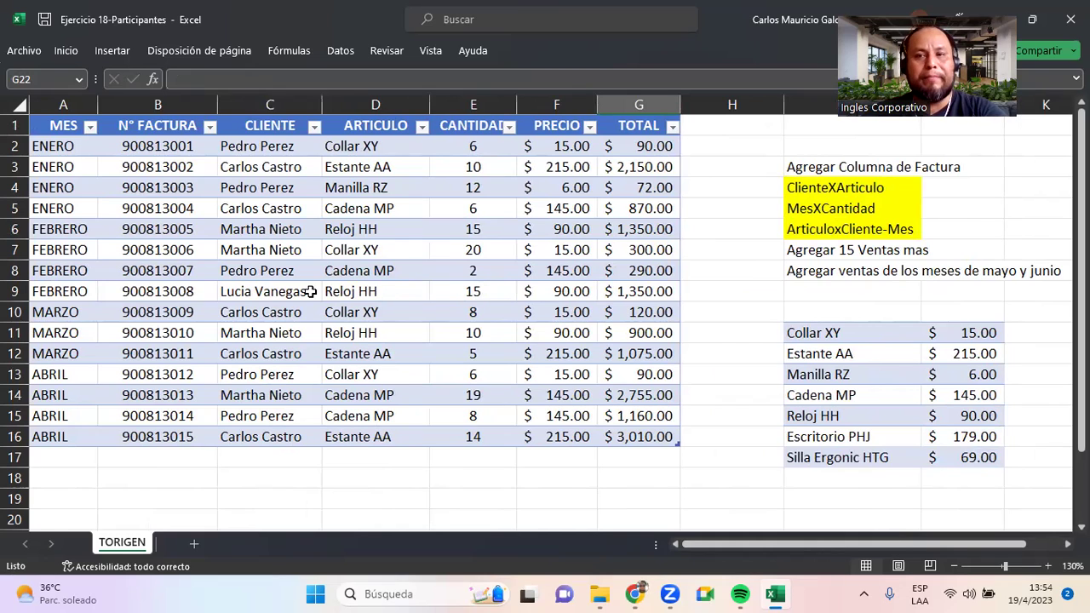
- Review the ClienteXArticulo and MesXCantidad instructions against the sales table, checking the CANTIDAD values for each month
left_click(814, 191)
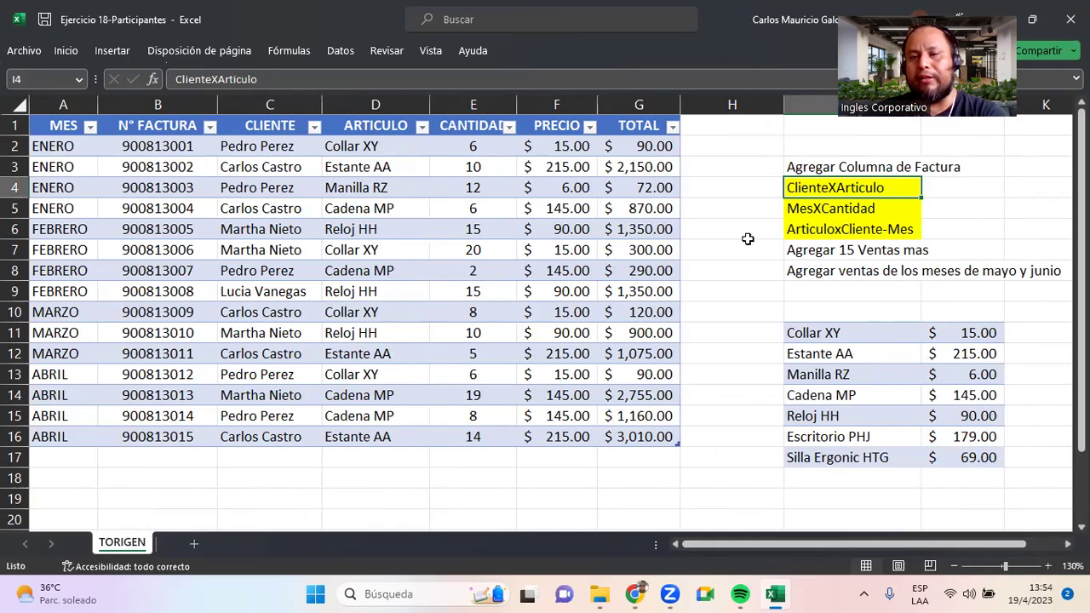
left_click(798, 214)
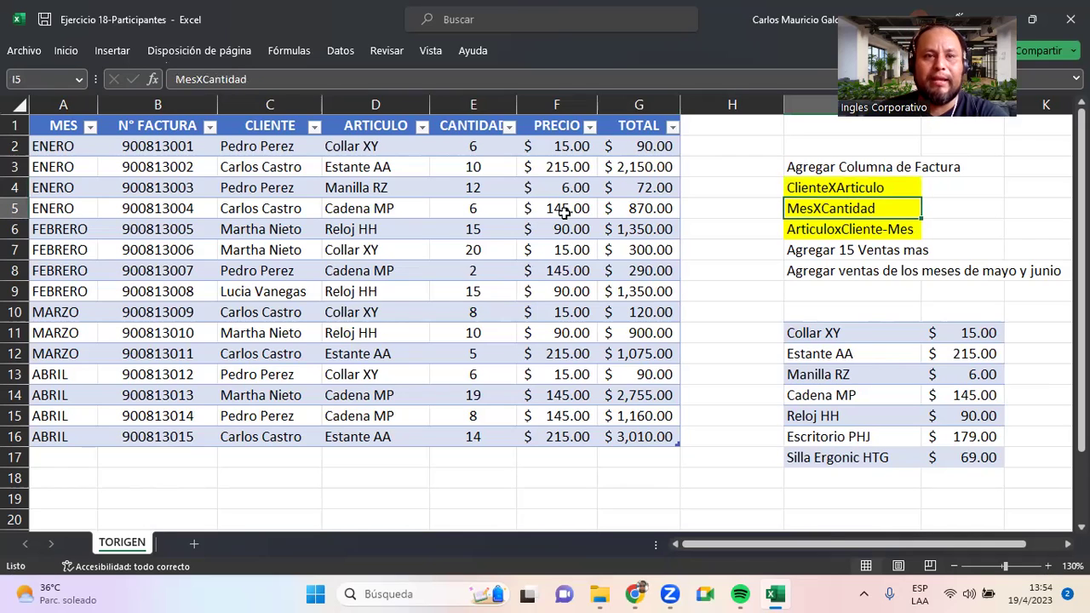
left_click_drag(69, 146, 60, 434)
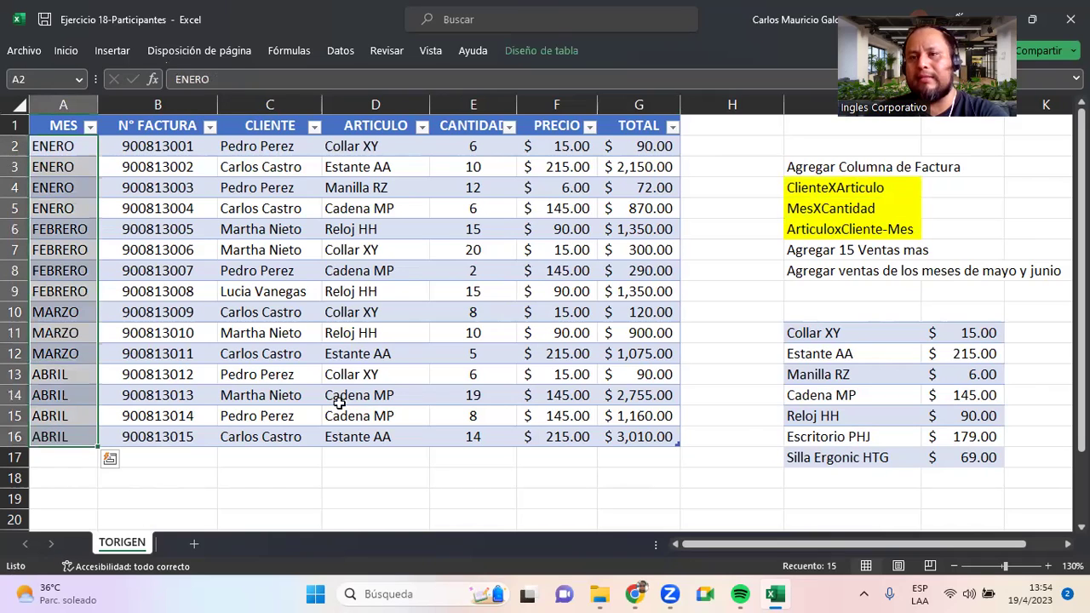
left_click_drag(475, 157, 489, 434)
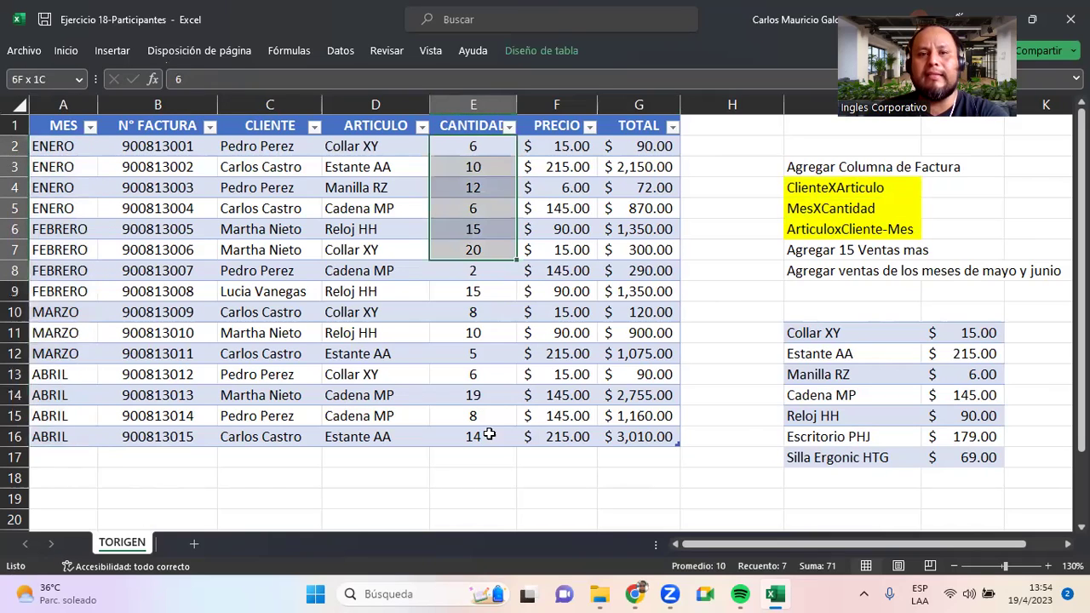
left_click(51, 148)
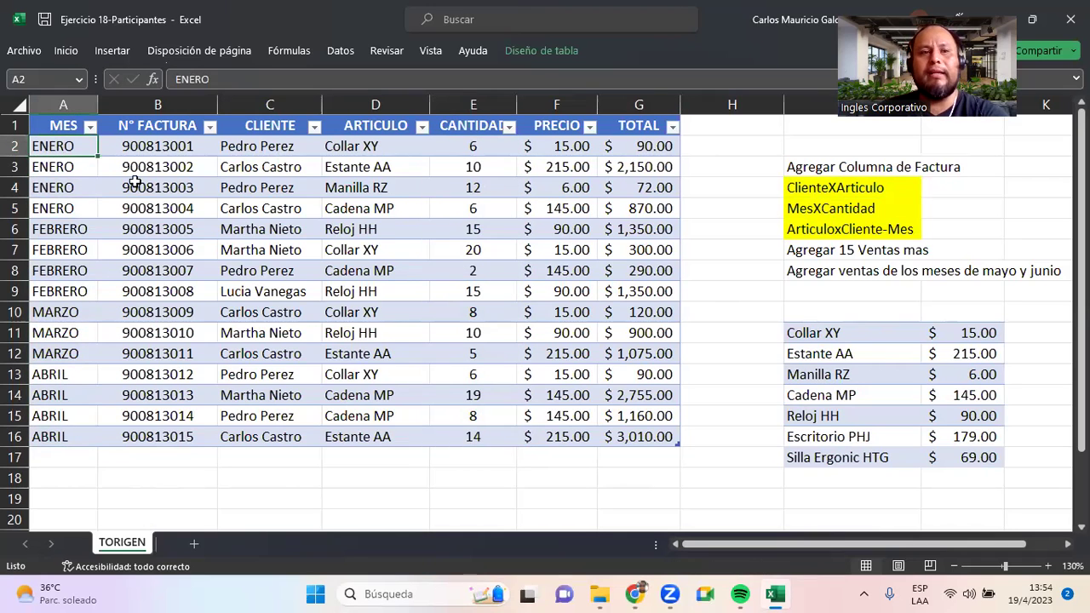
left_click(56, 195, "shift")
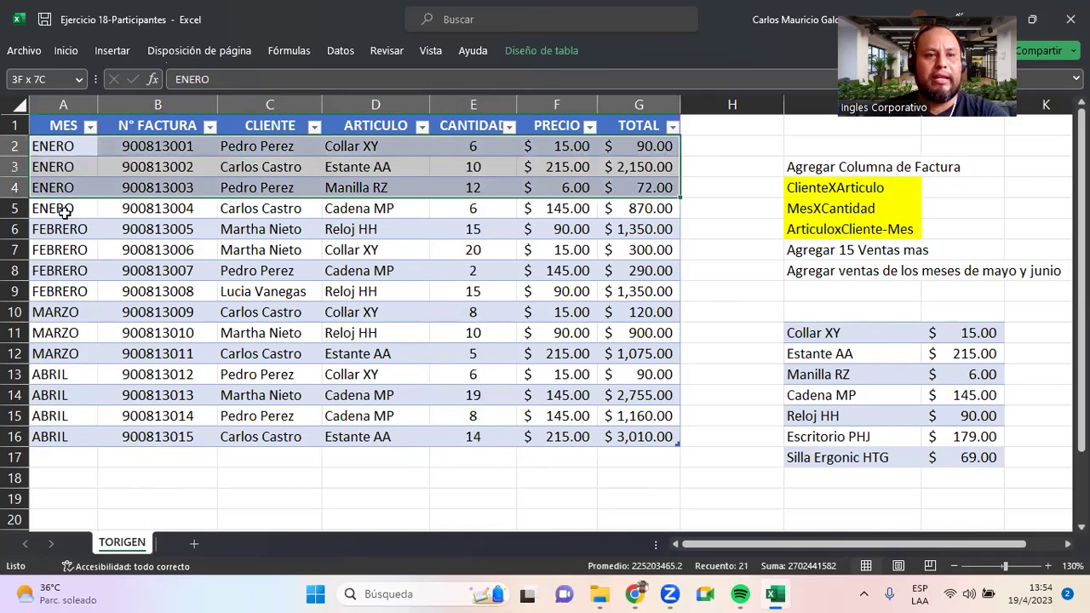
key("shift+Down")
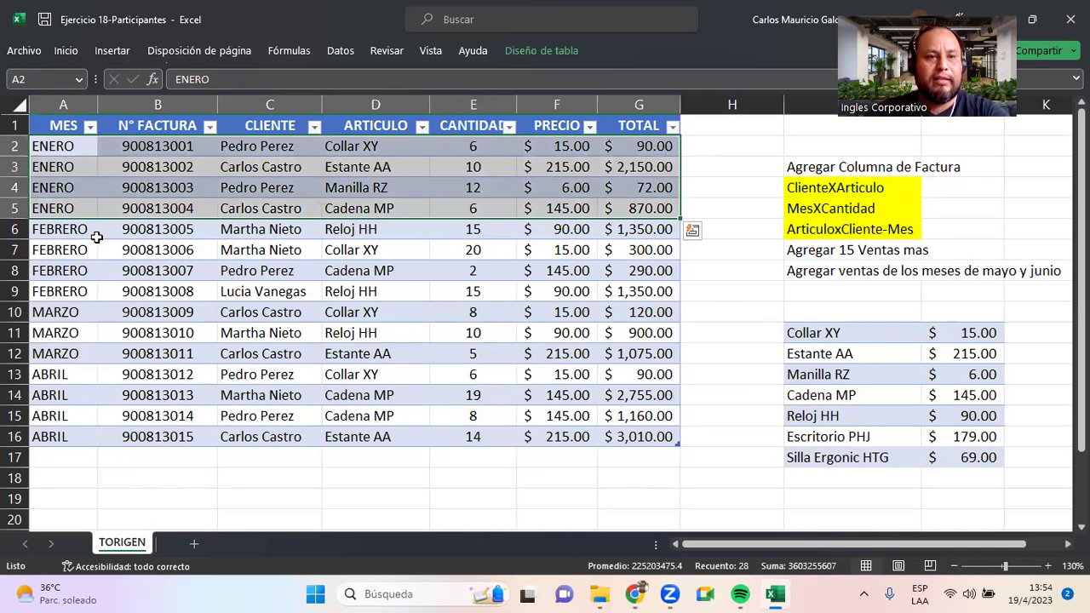
left_click(469, 147)
left_click_drag(469, 207, 470, 213)
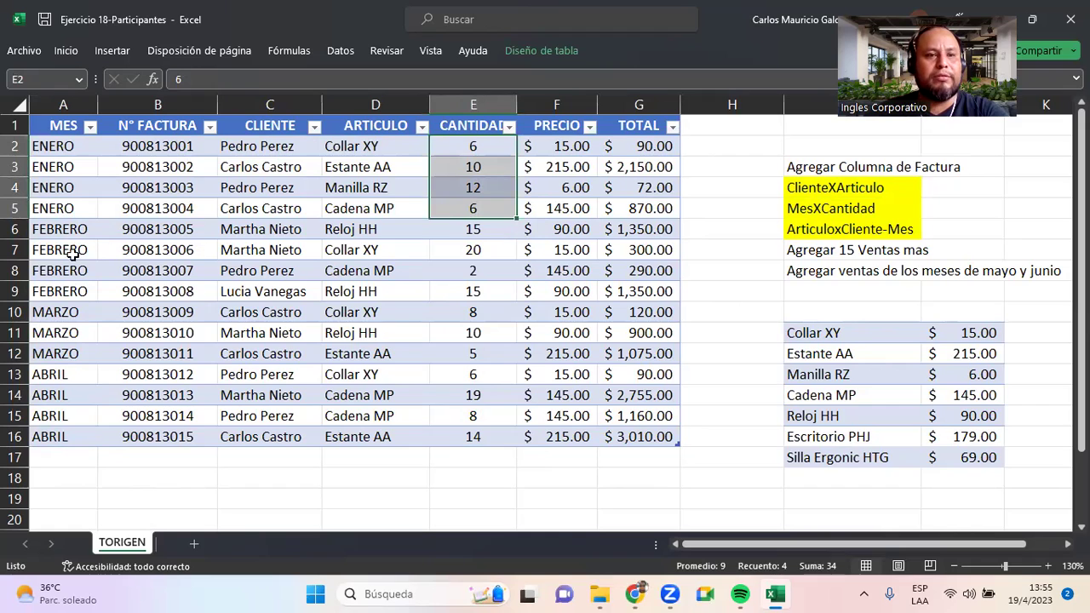
left_click_drag(75, 291, 59, 229)
left_click_drag(497, 234, 456, 427)
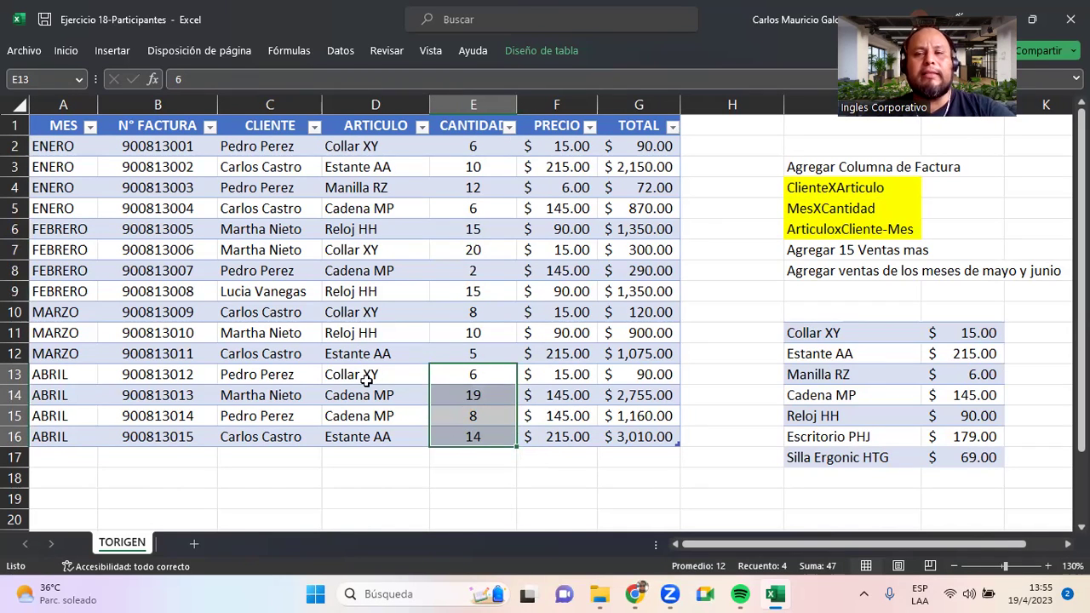
left_click(271, 434)
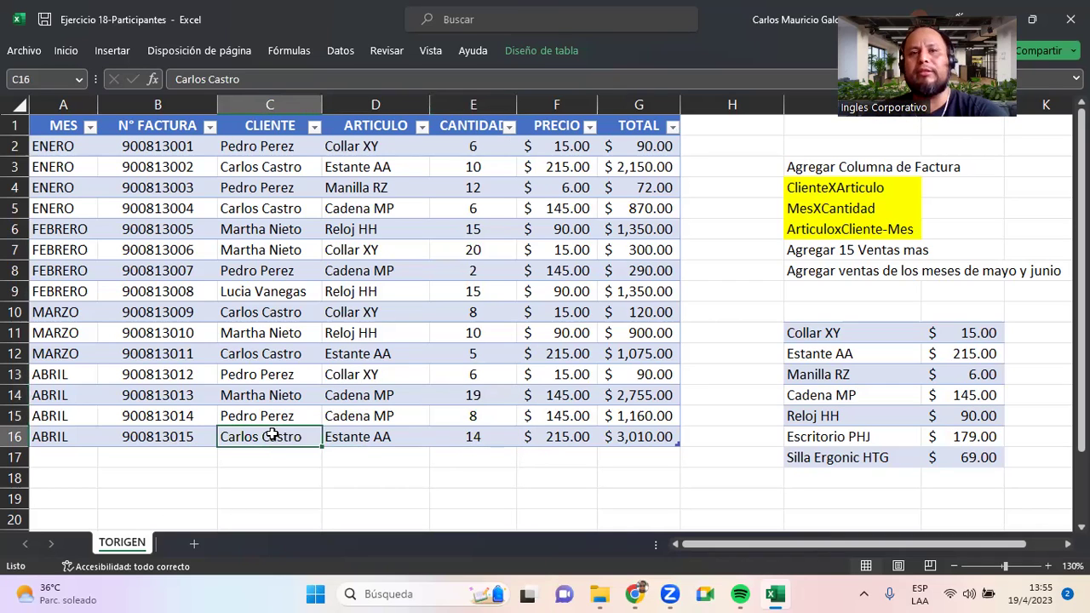
left_click_drag(446, 146, 482, 430)
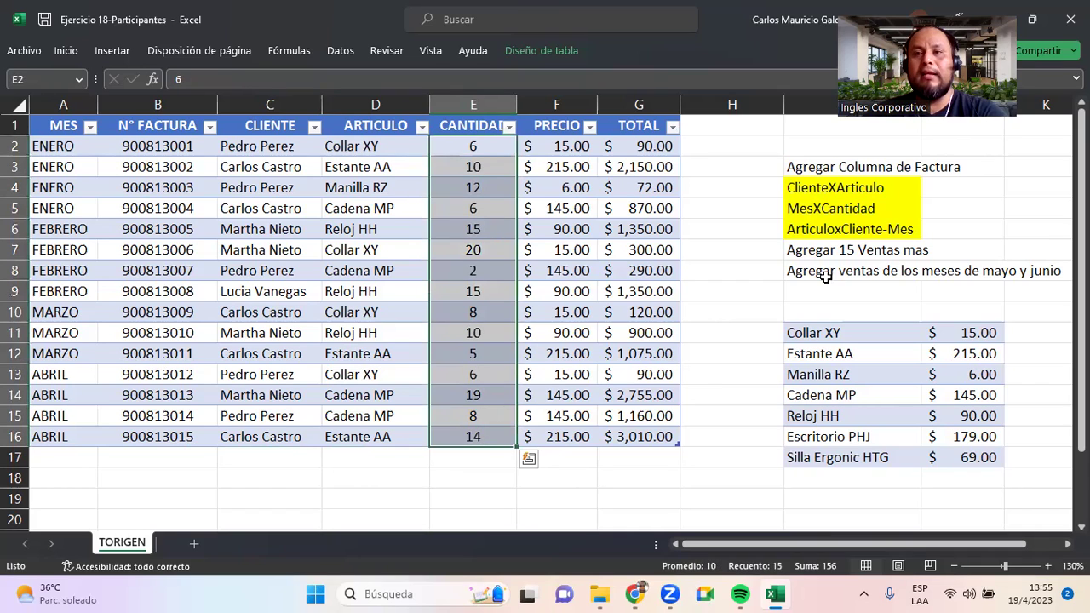
left_click(805, 190)
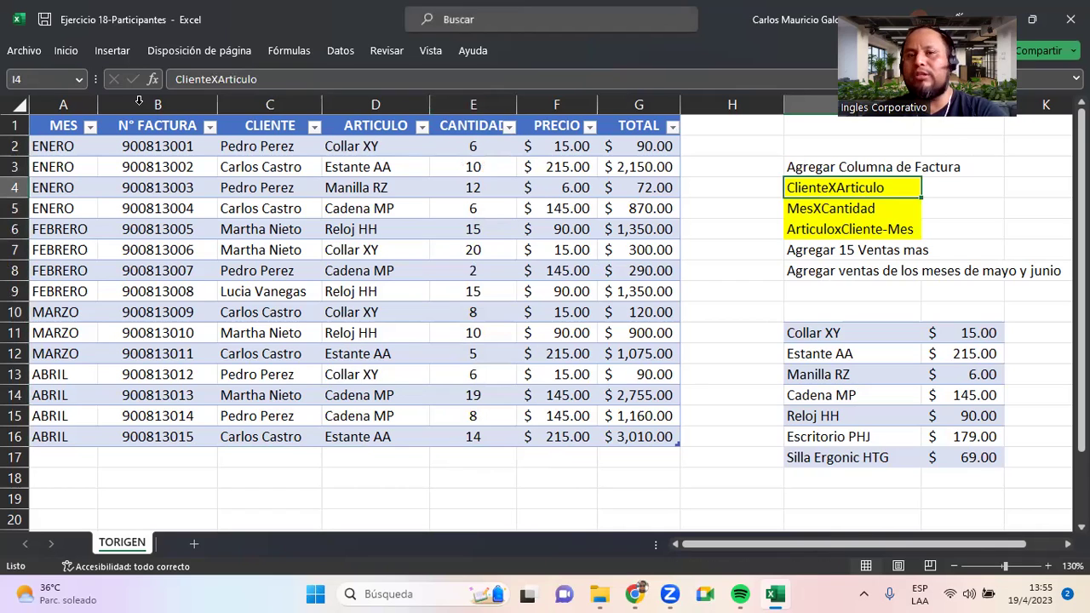
left_click(328, 309)
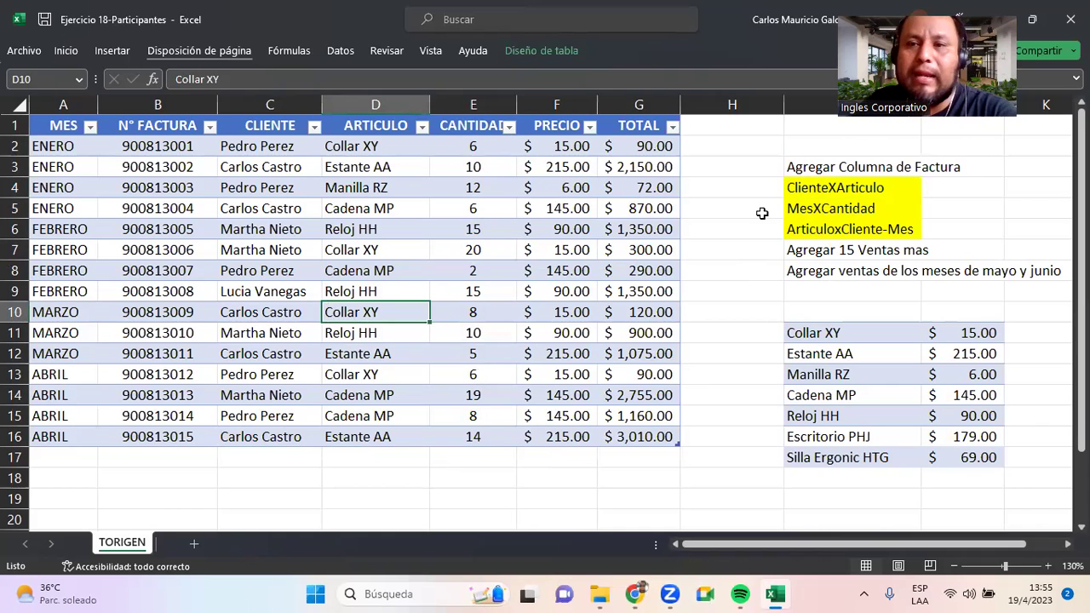
key("Down")
key("Down")
key("Down")
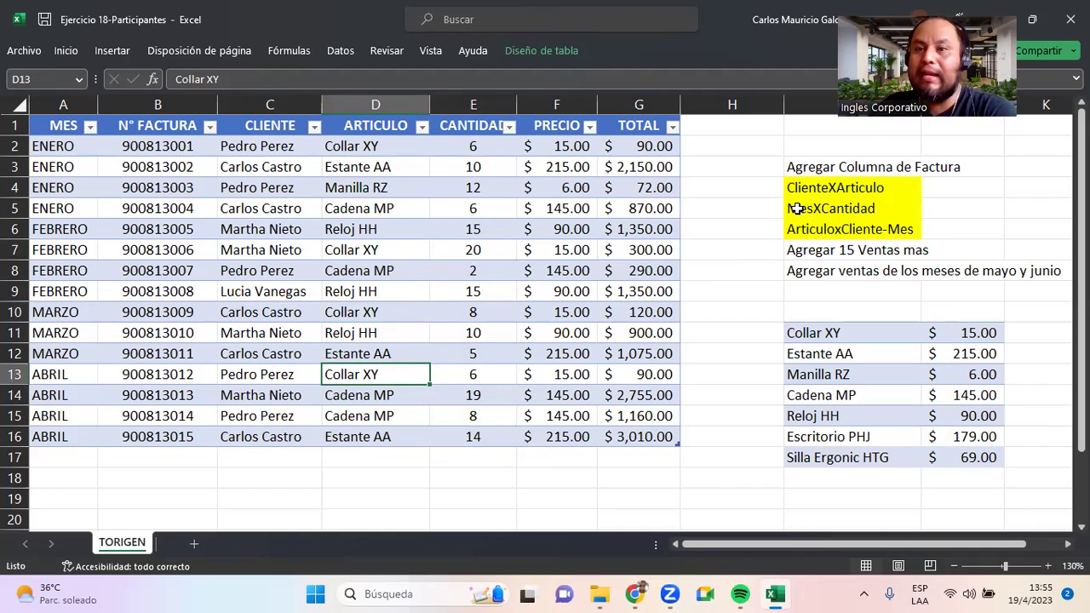
left_click(801, 218)
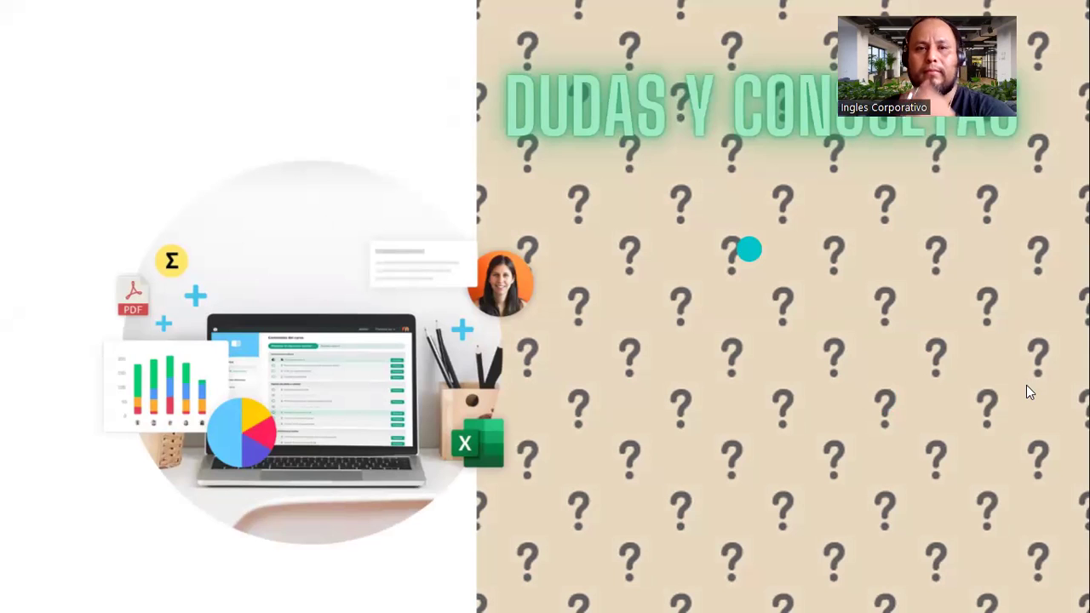
key("Right")
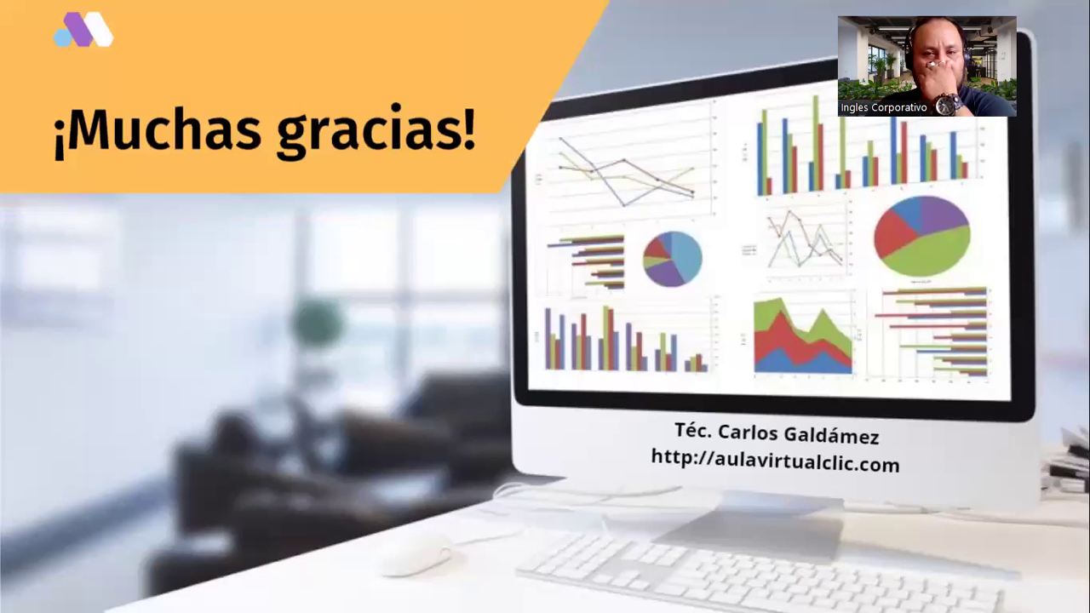
left_click(600, 25)
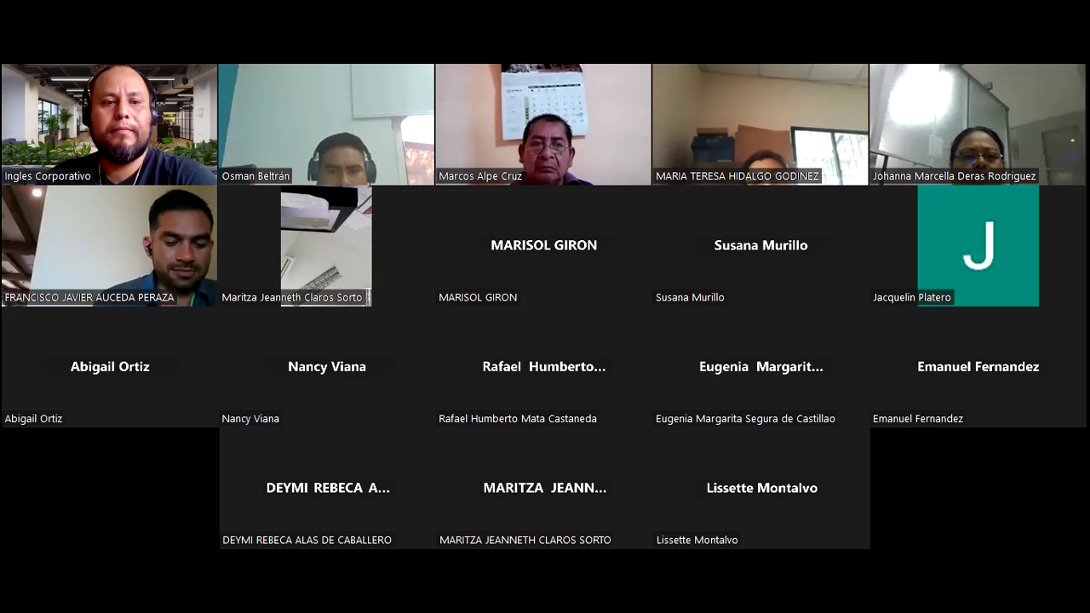